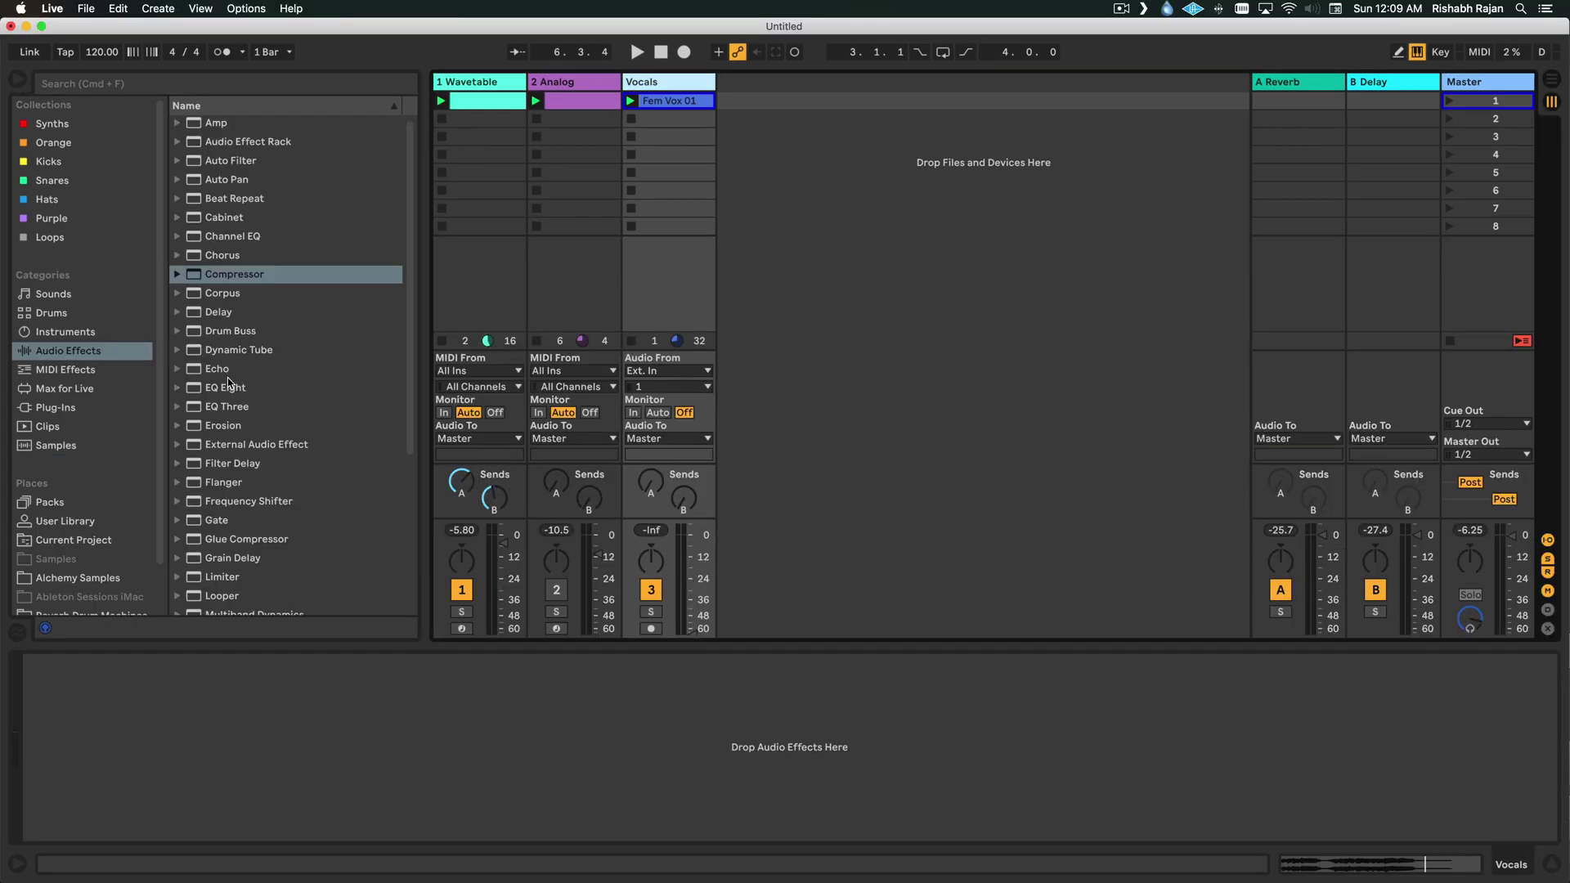
scroll(229, 616, "down", 5)
left_click_drag(226, 606, 650, 427)
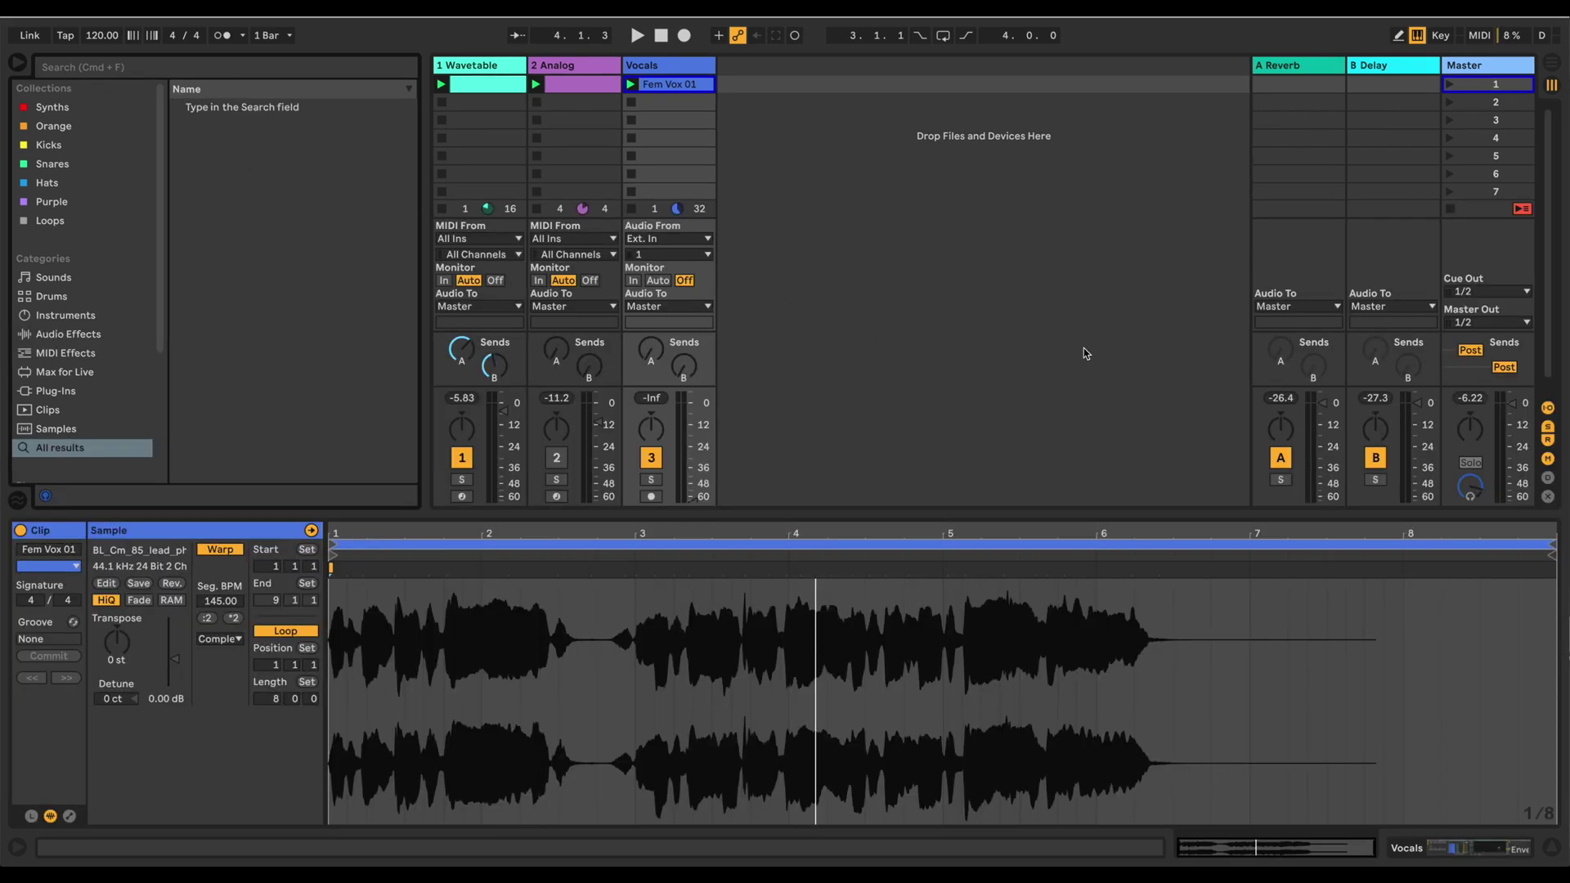
Audition the set and the Fem Vox 01 clip on the Vocals track, viewing the clip's waveform.
key("space")
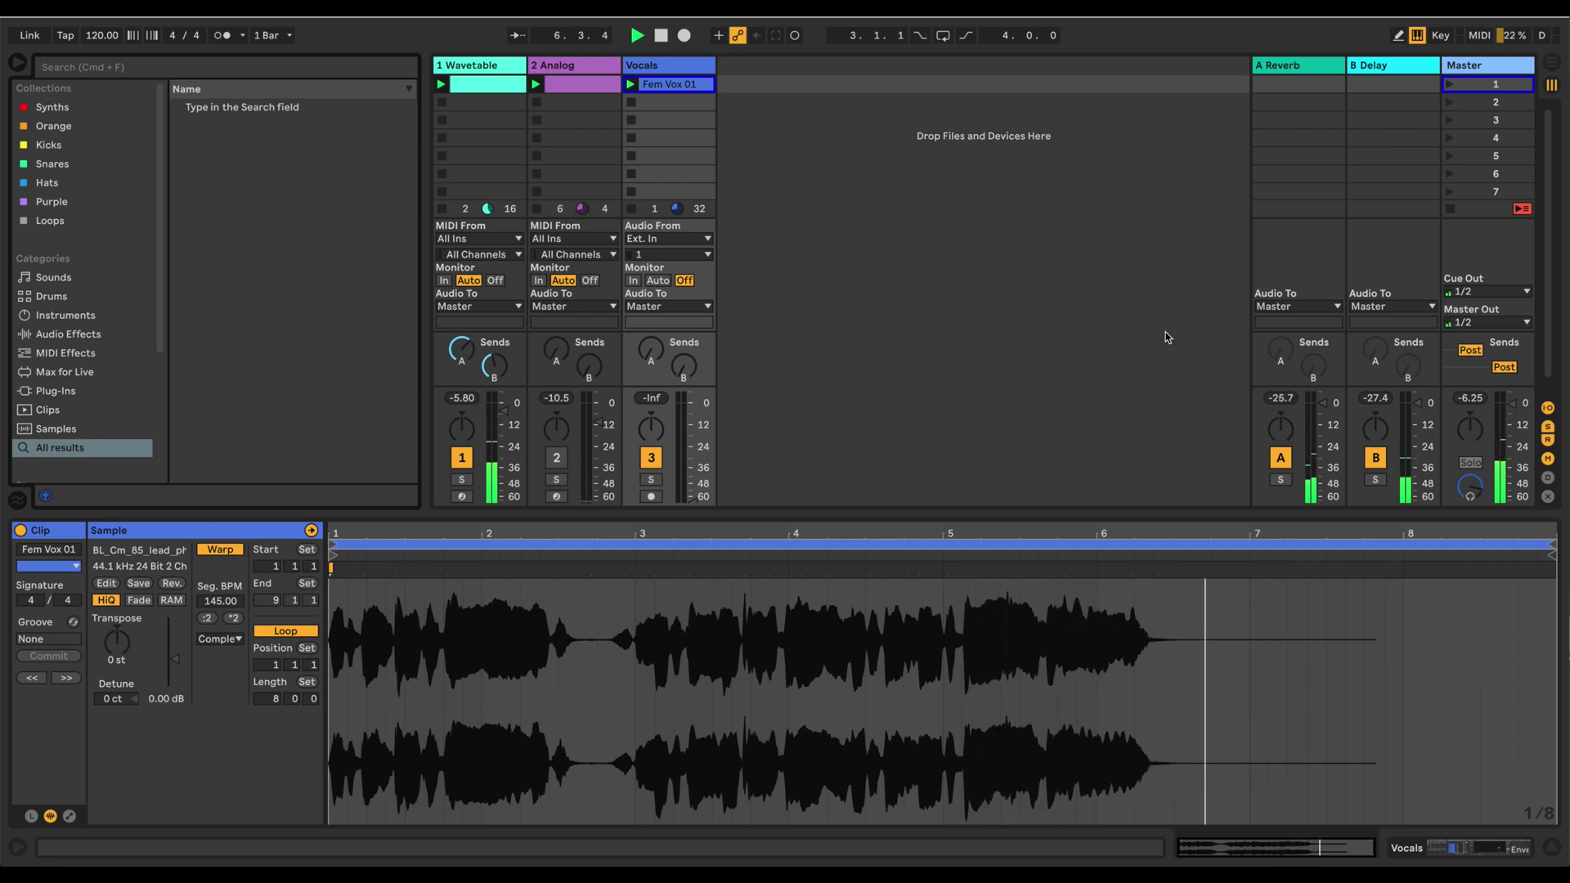
key("space")
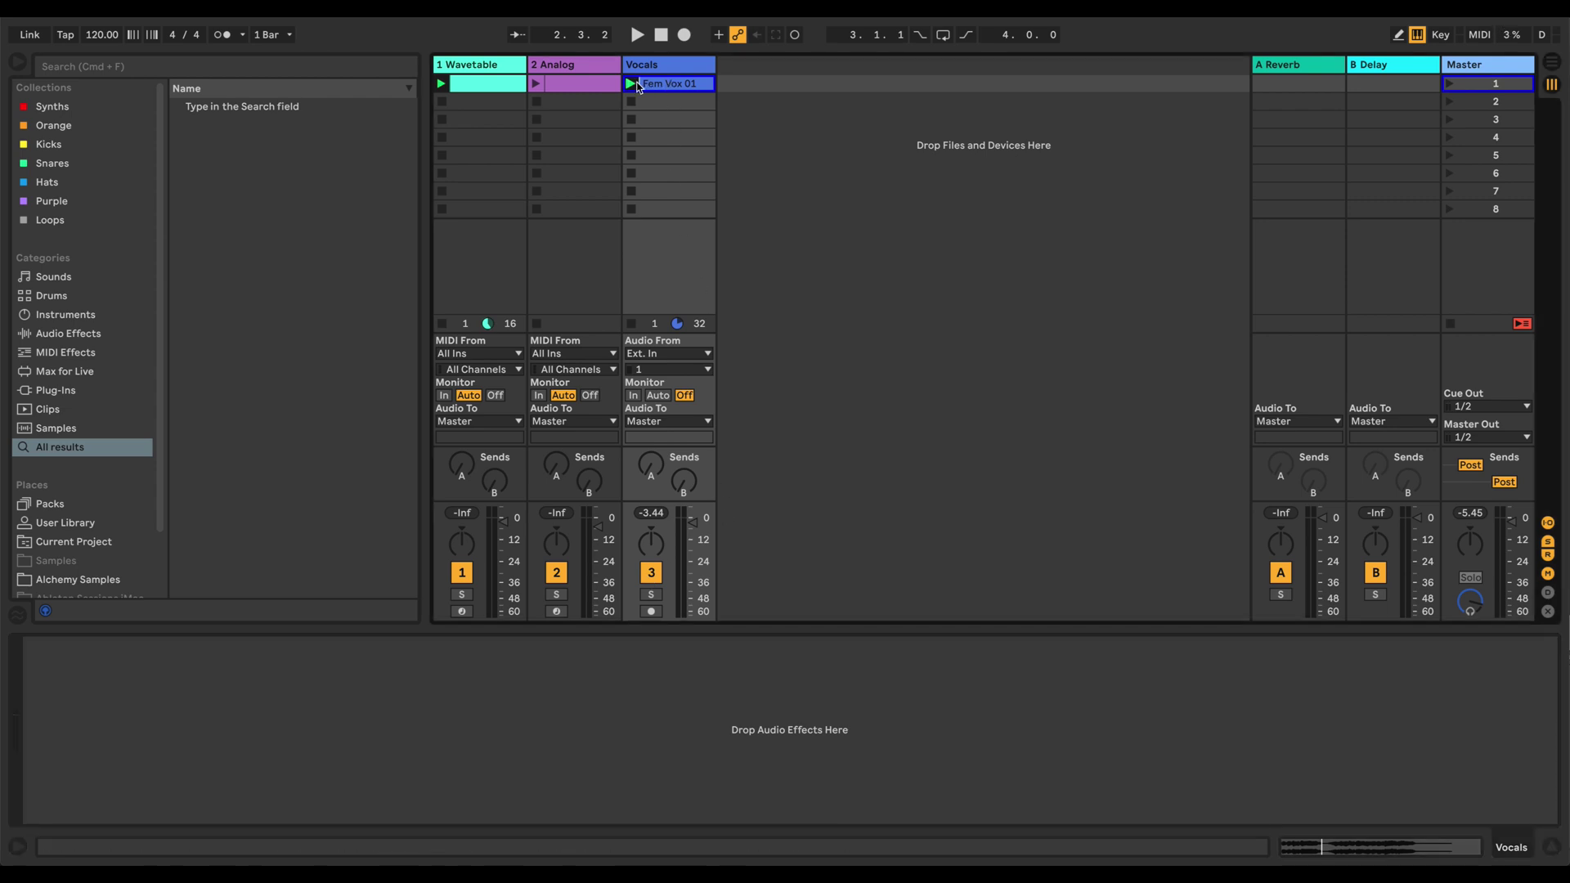
left_click(631, 83)
double_click(660, 86)
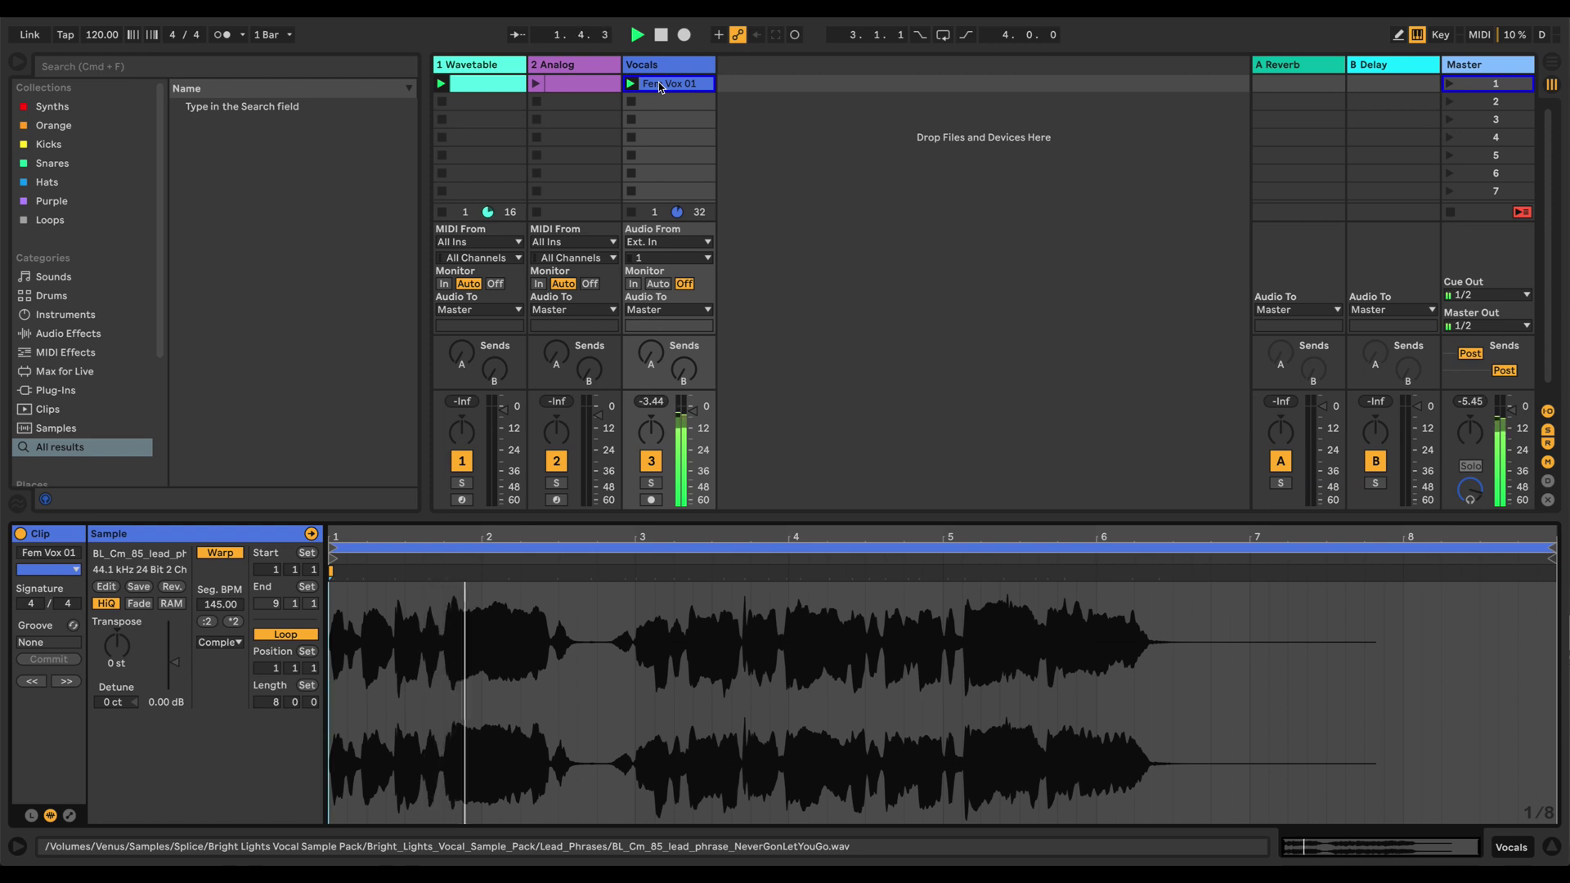
key("space")
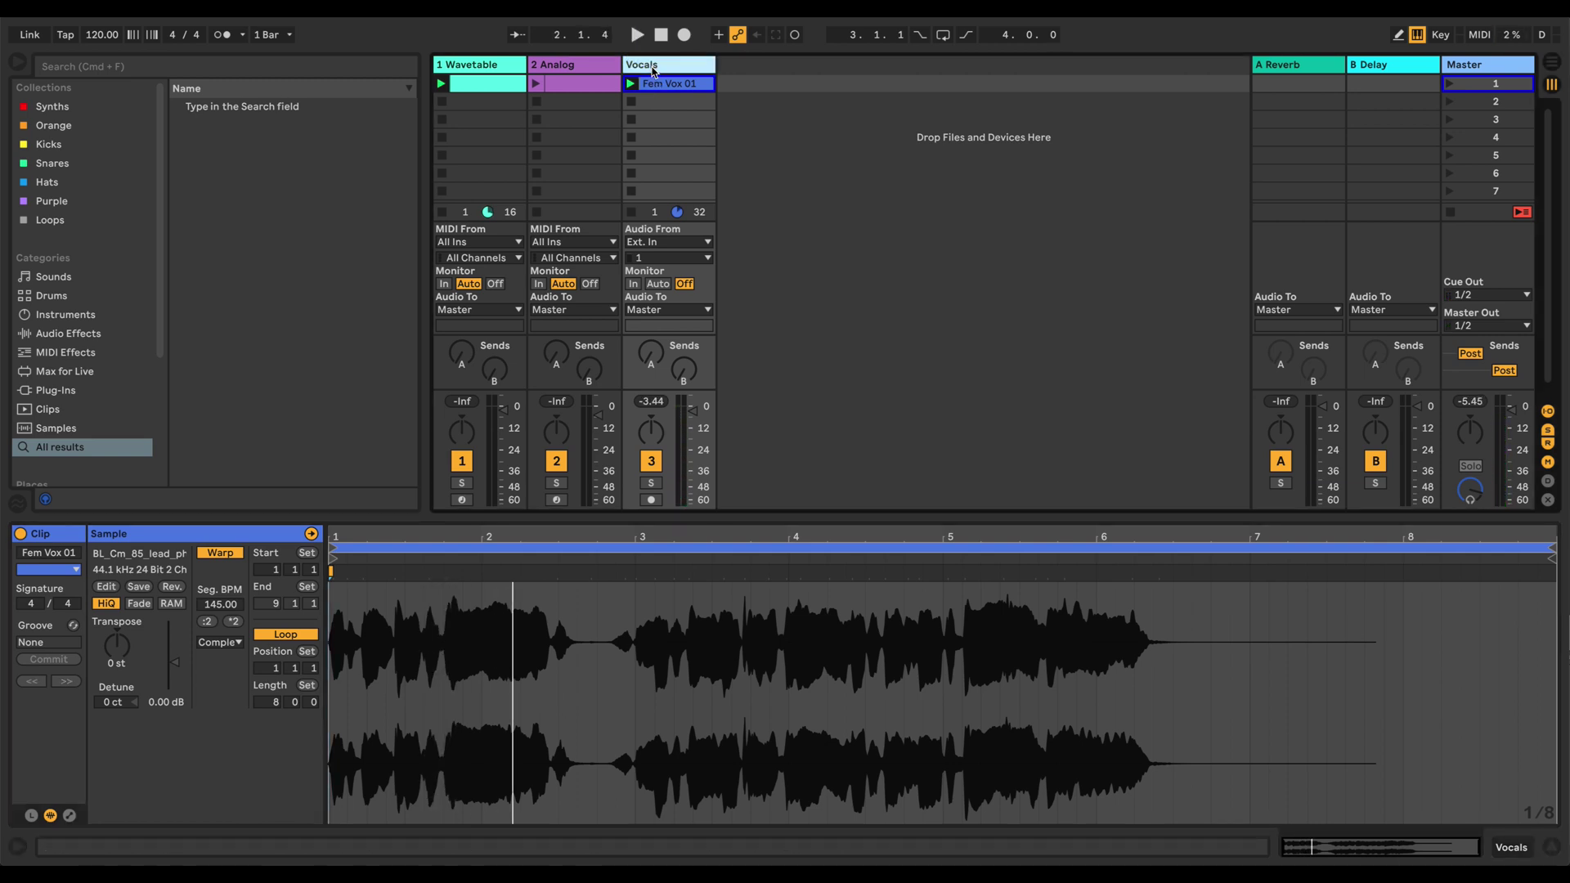
Find EQ Eight in the browser and add it to the Vocals track.
key("super+f")
type("eq")
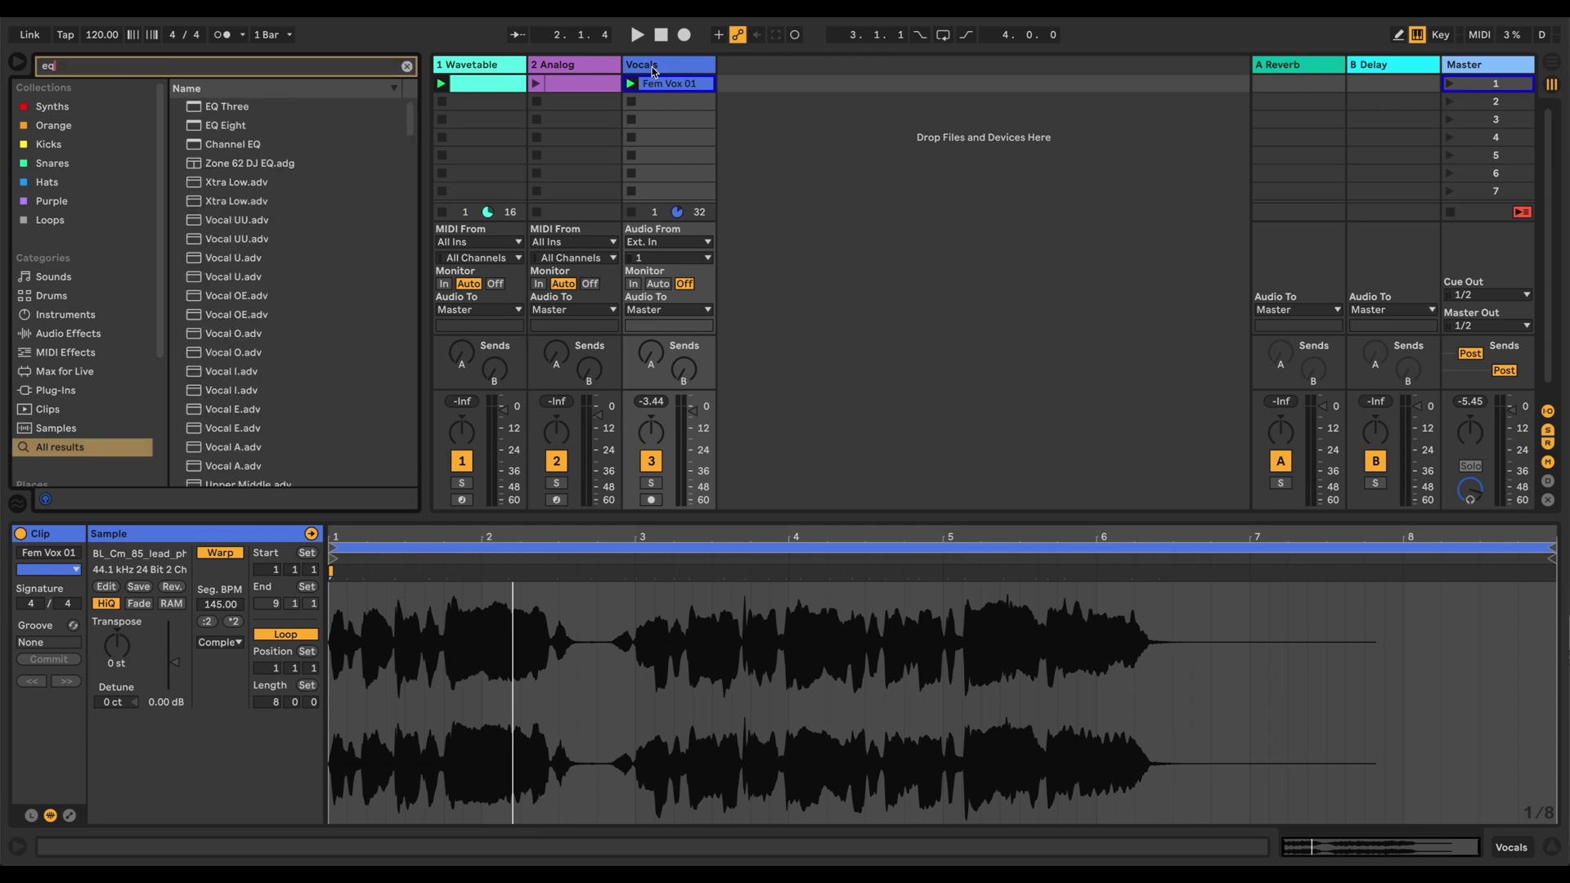
double_click(229, 127)
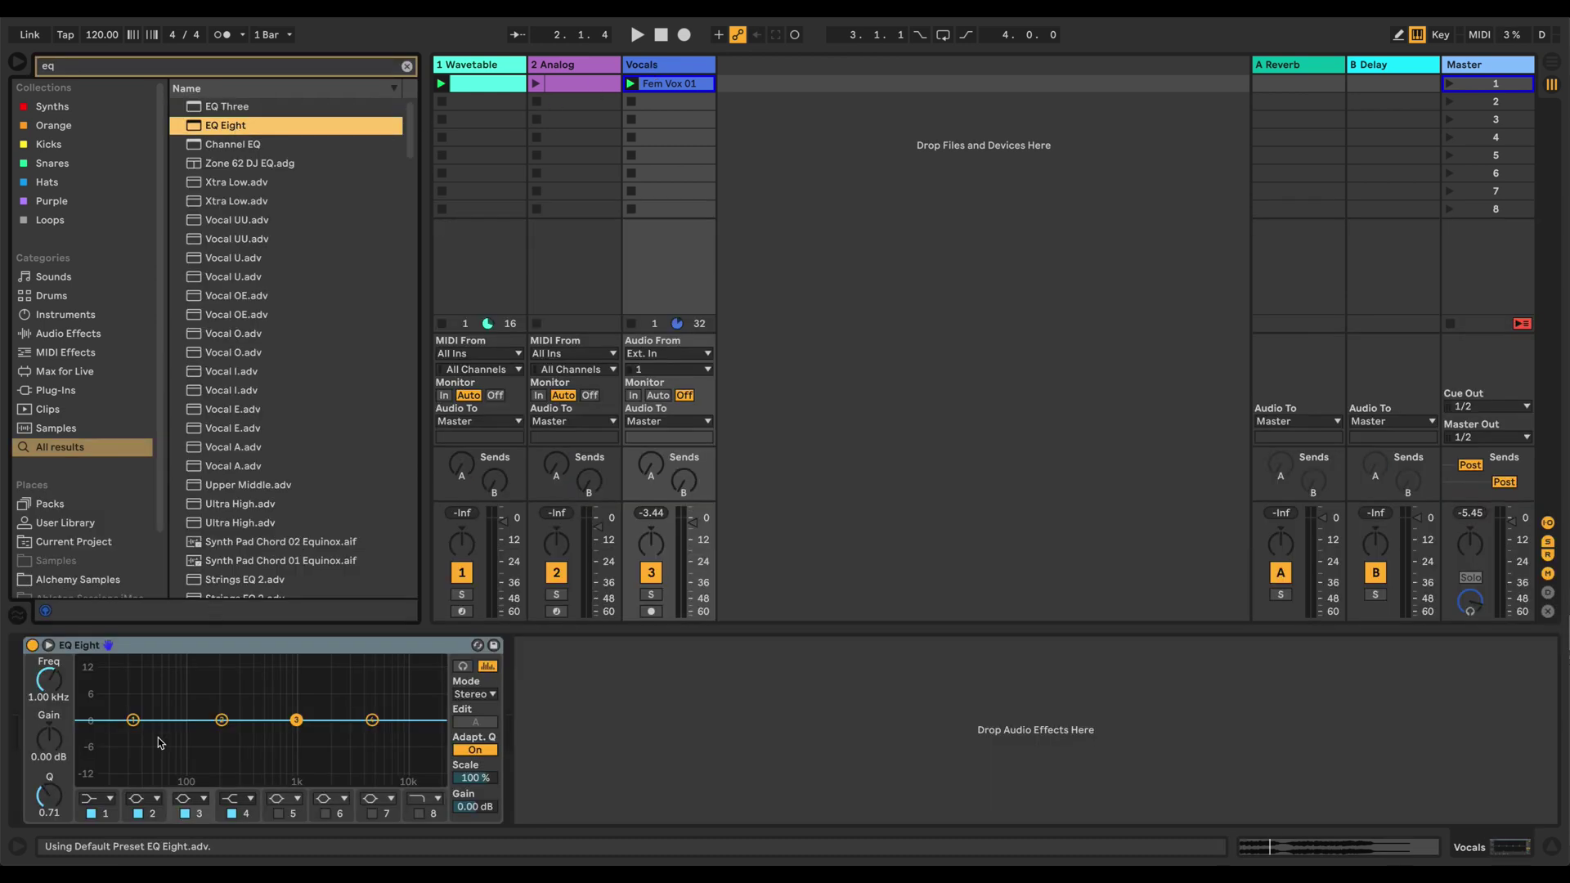
Switch to the Moog 16 Channel Vocoder image, examine its band frequencies, and return to Live.
key("super+Tab")
key("super+Tab")
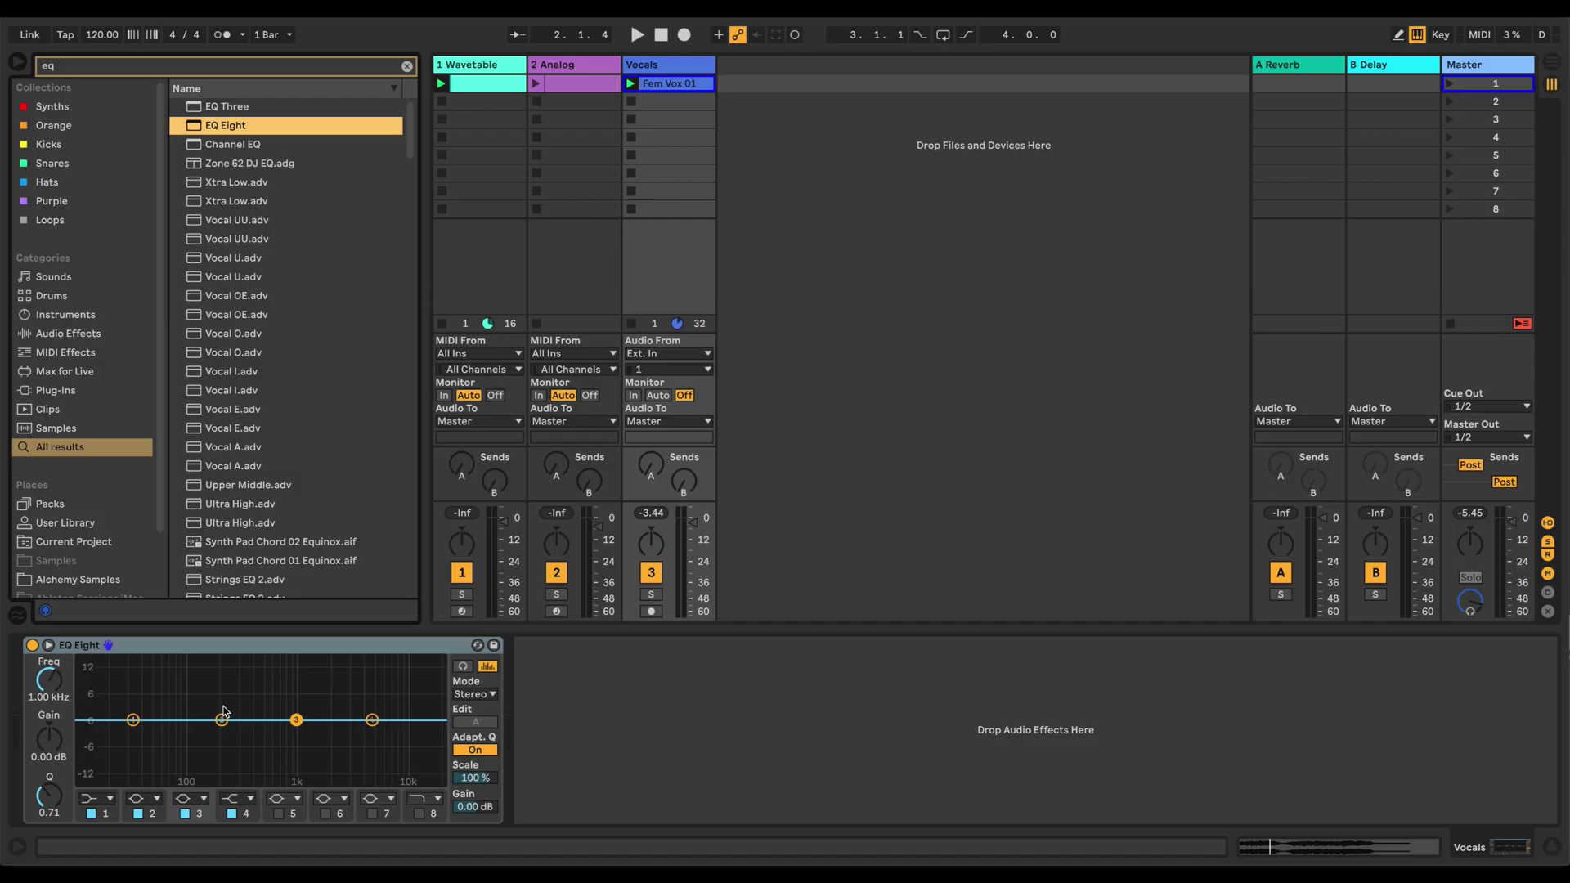
key("super+Tab")
key("super+Tab")
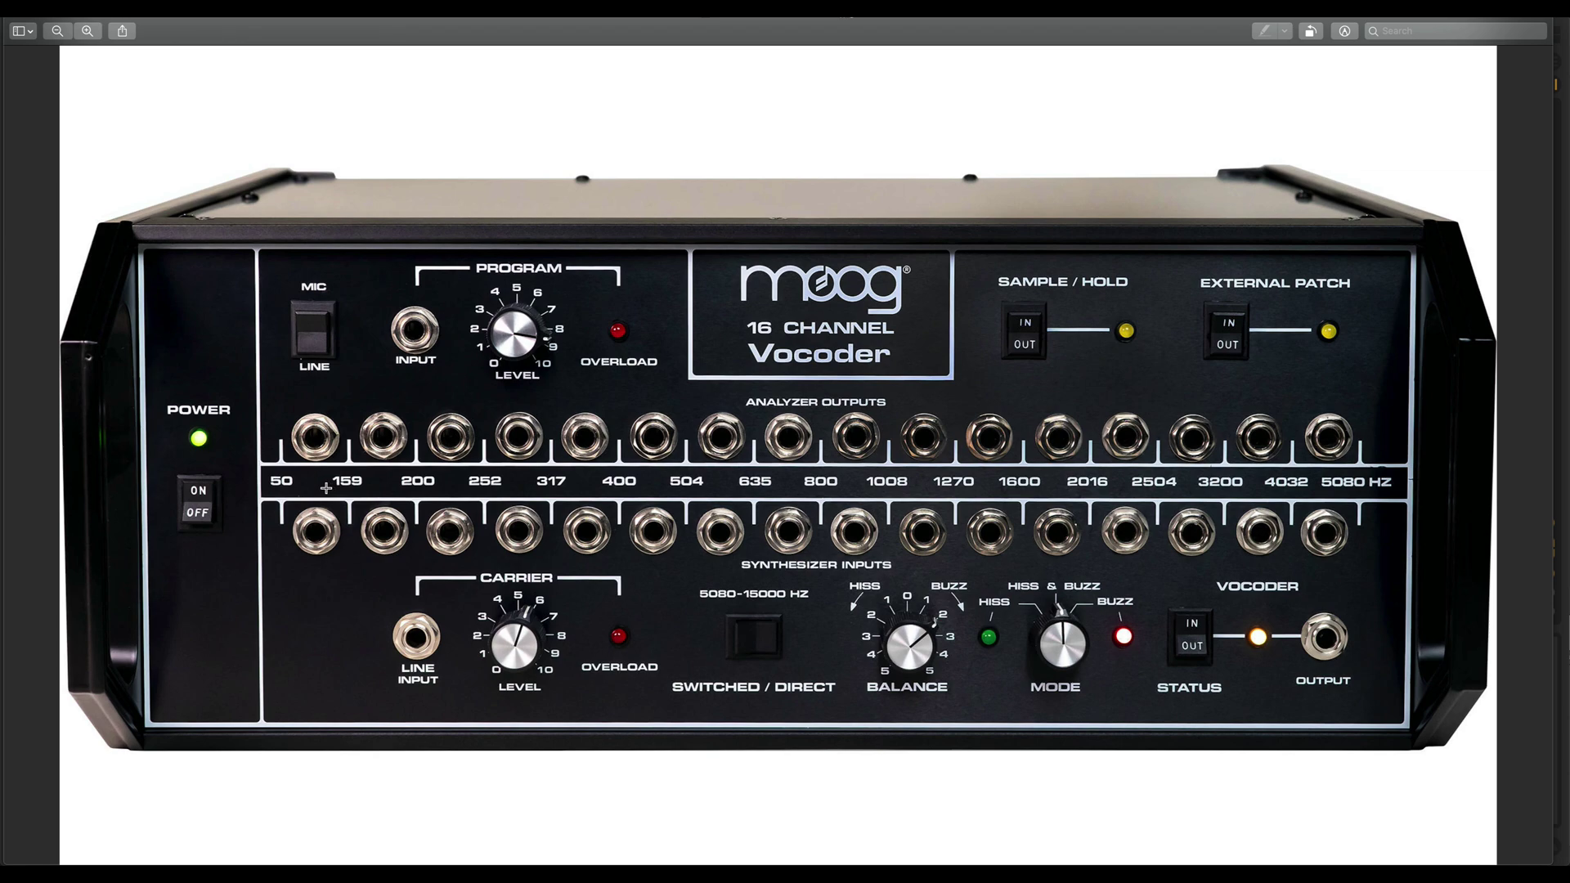
key("super+Tab")
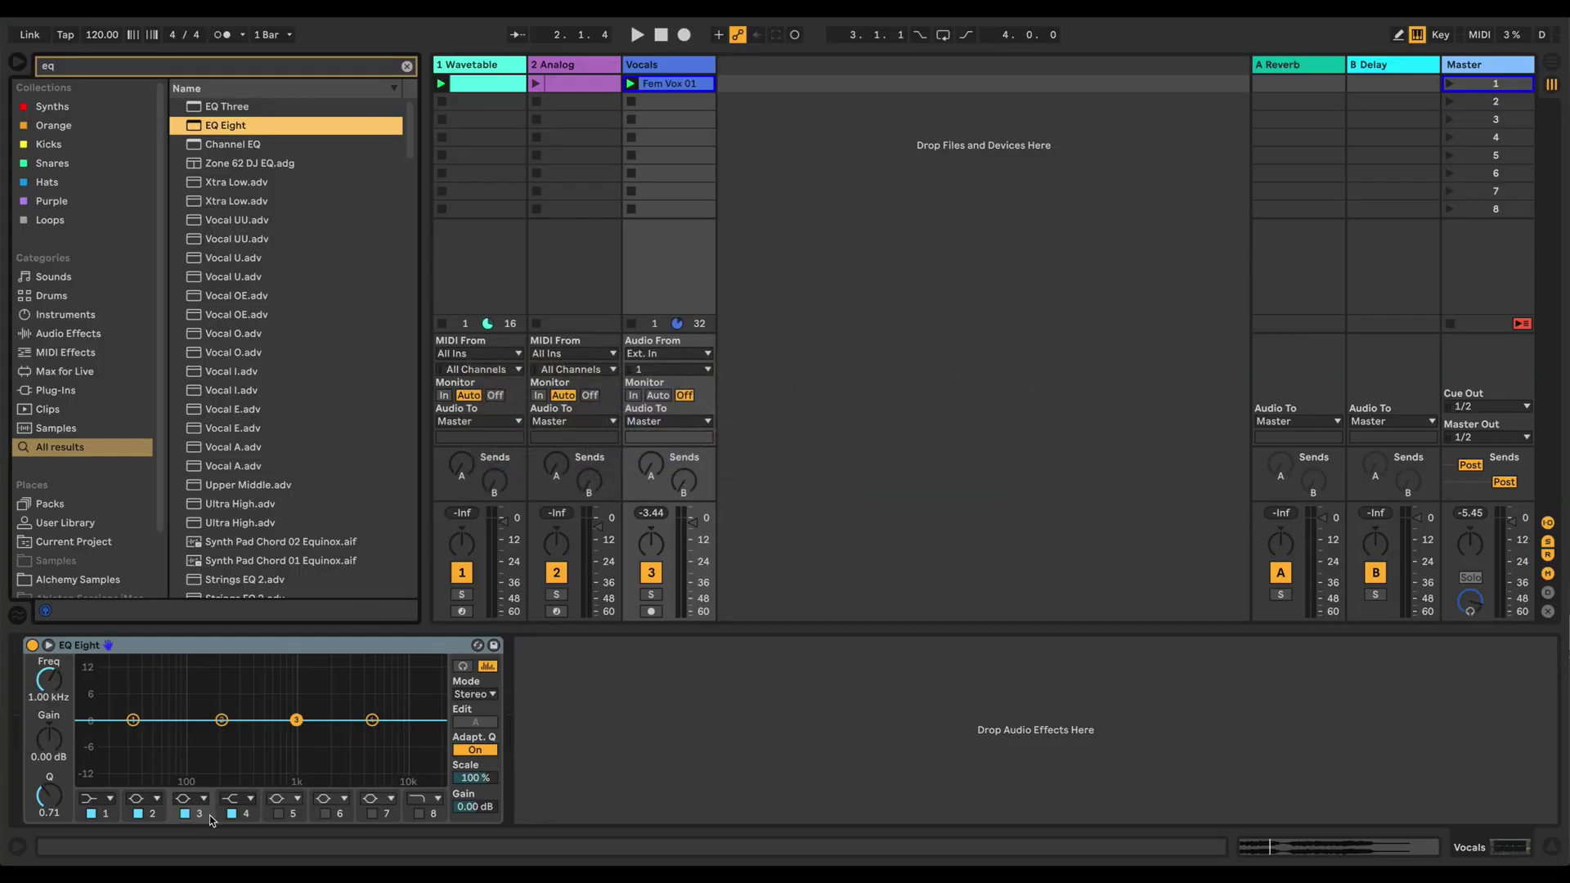
Disable EQ Eight filters 4 and 3, and set filter 1 to a x4 low cut and filter 2 to a x4 high cut.
left_click(232, 814)
left_click(185, 814)
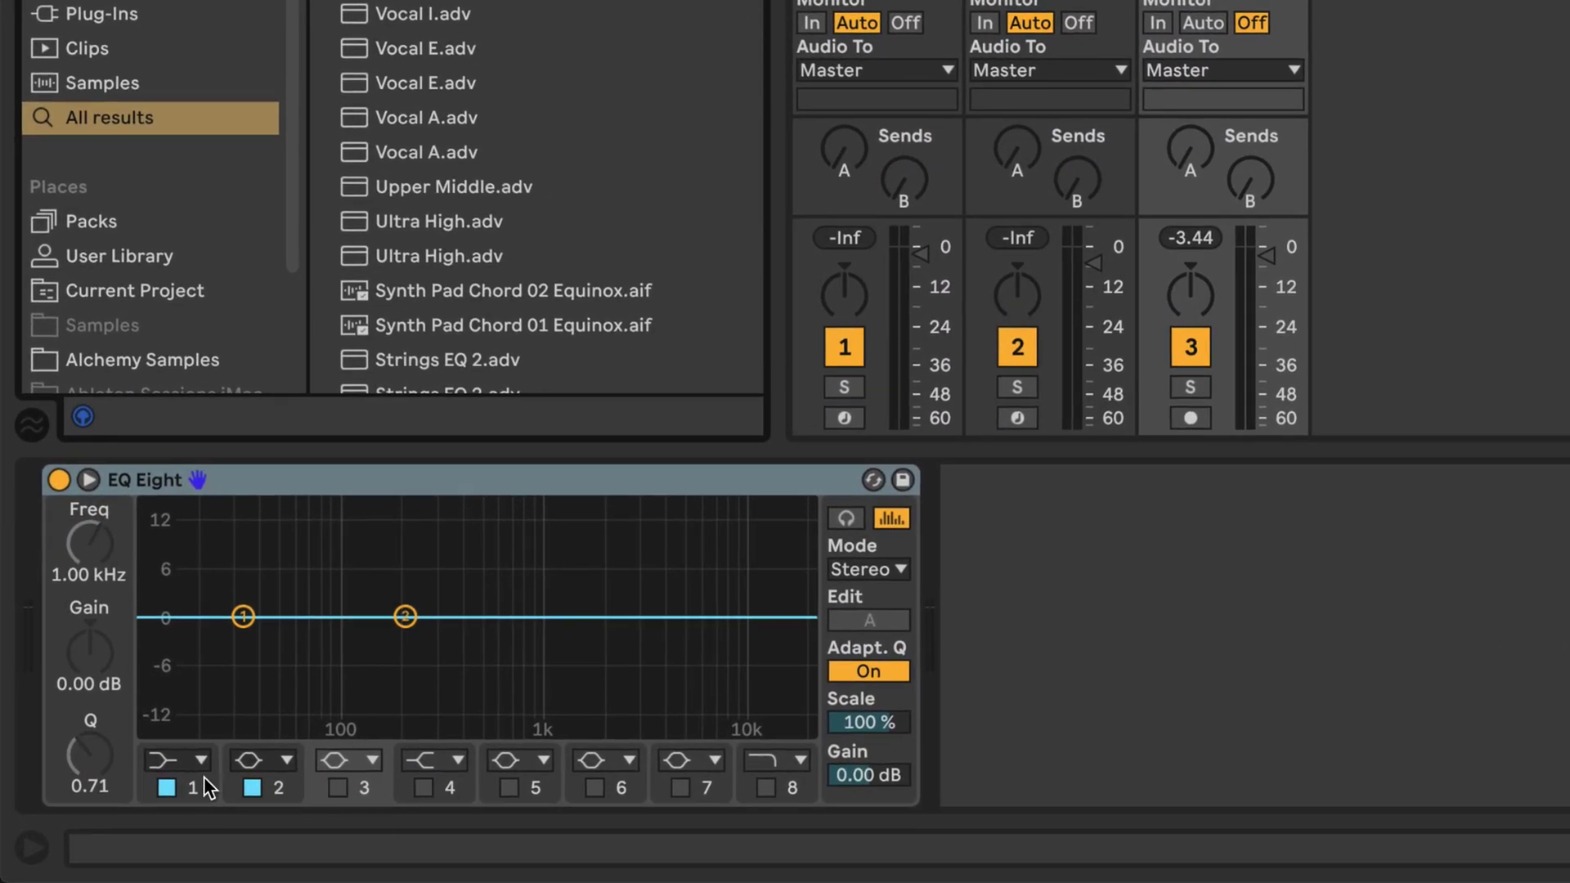
left_click(178, 758)
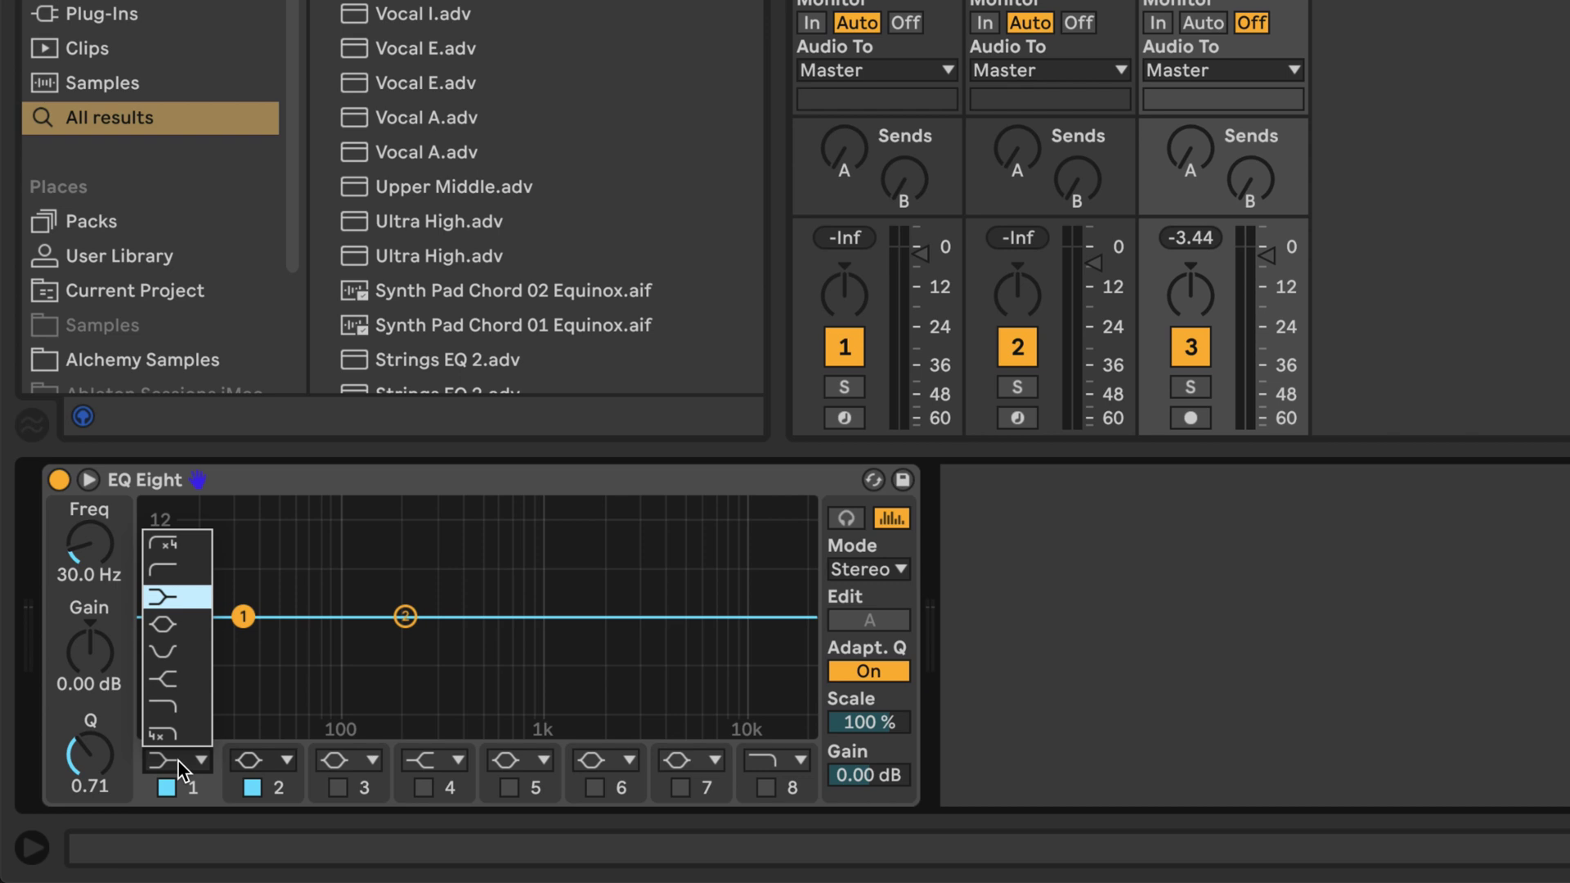
left_click(178, 550)
left_click(283, 762)
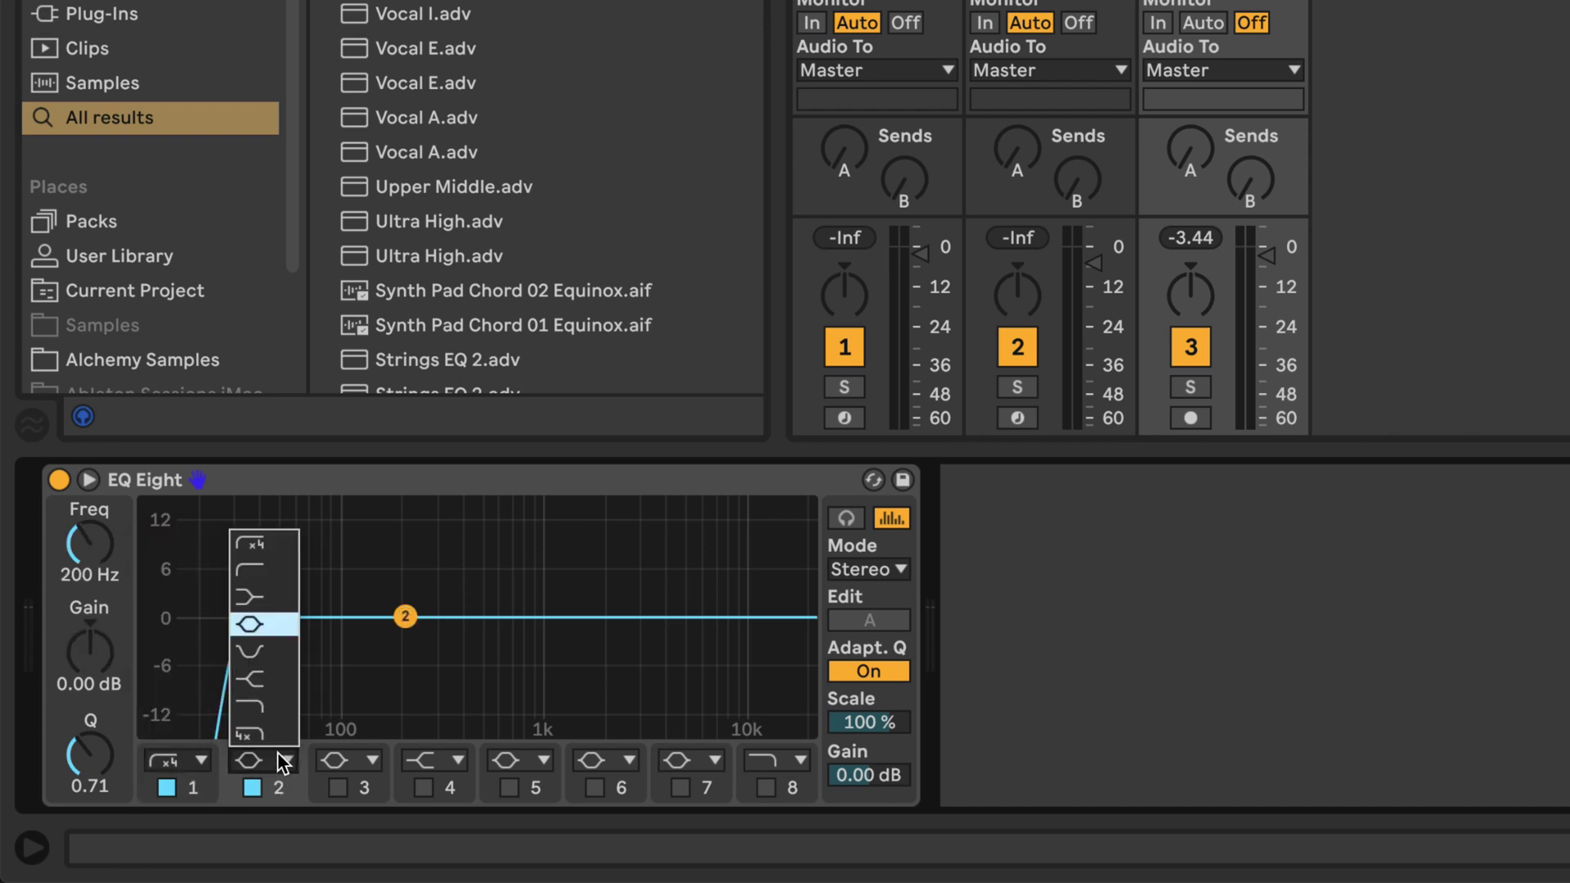
left_click(272, 728)
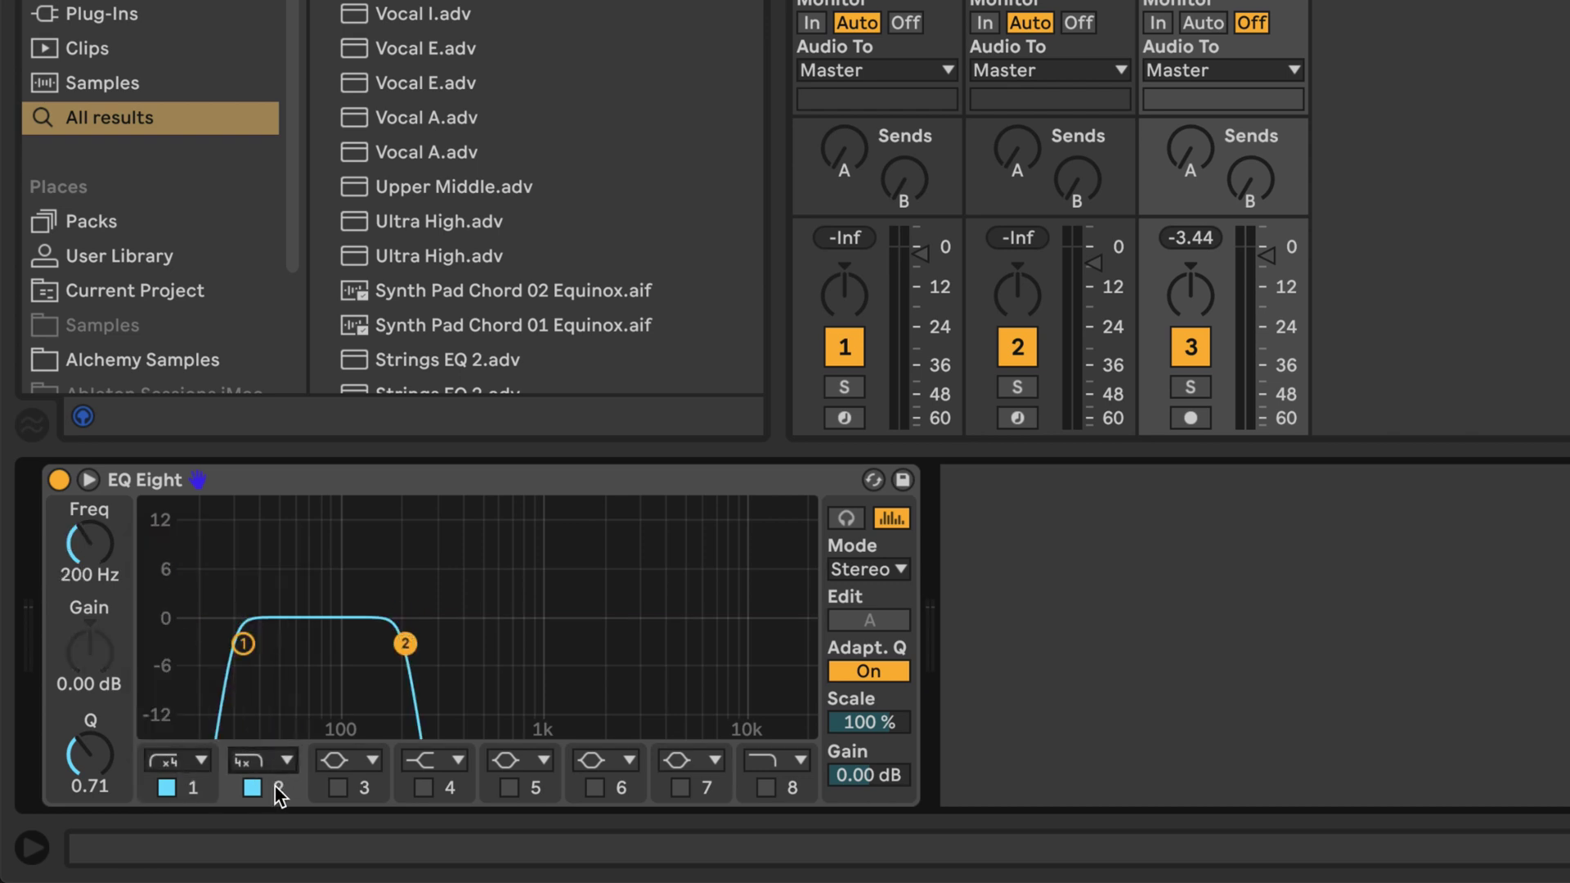
Set the EQ Eight filter 1 frequency to 50 Hz and the filter 2 frequency to 159 Hz.
left_click(193, 785)
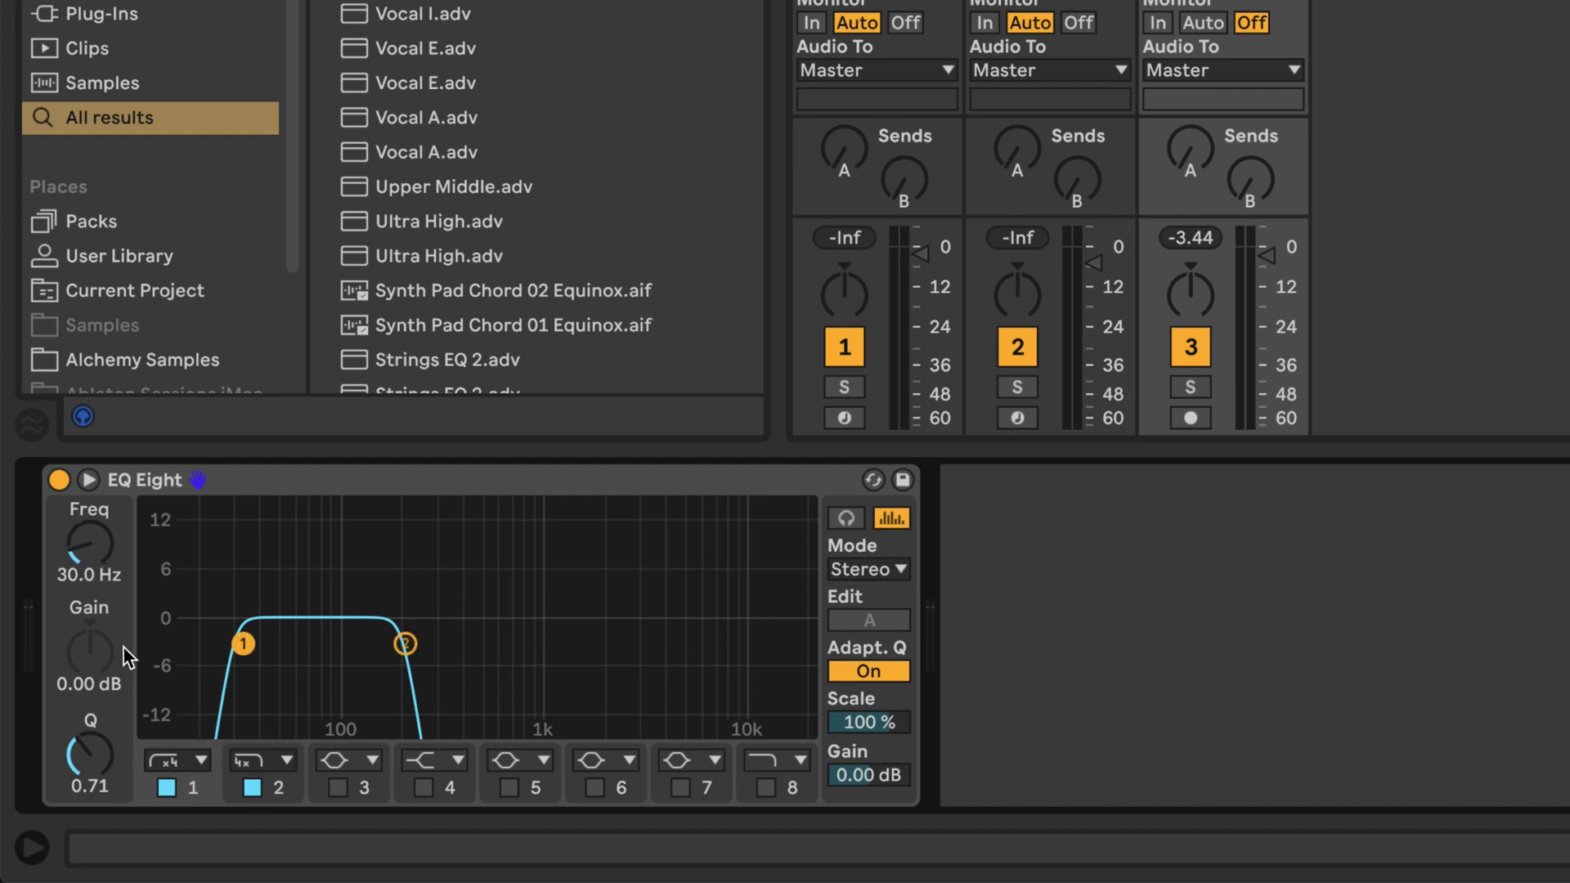
left_click(91, 557)
type("50")
key("Return")
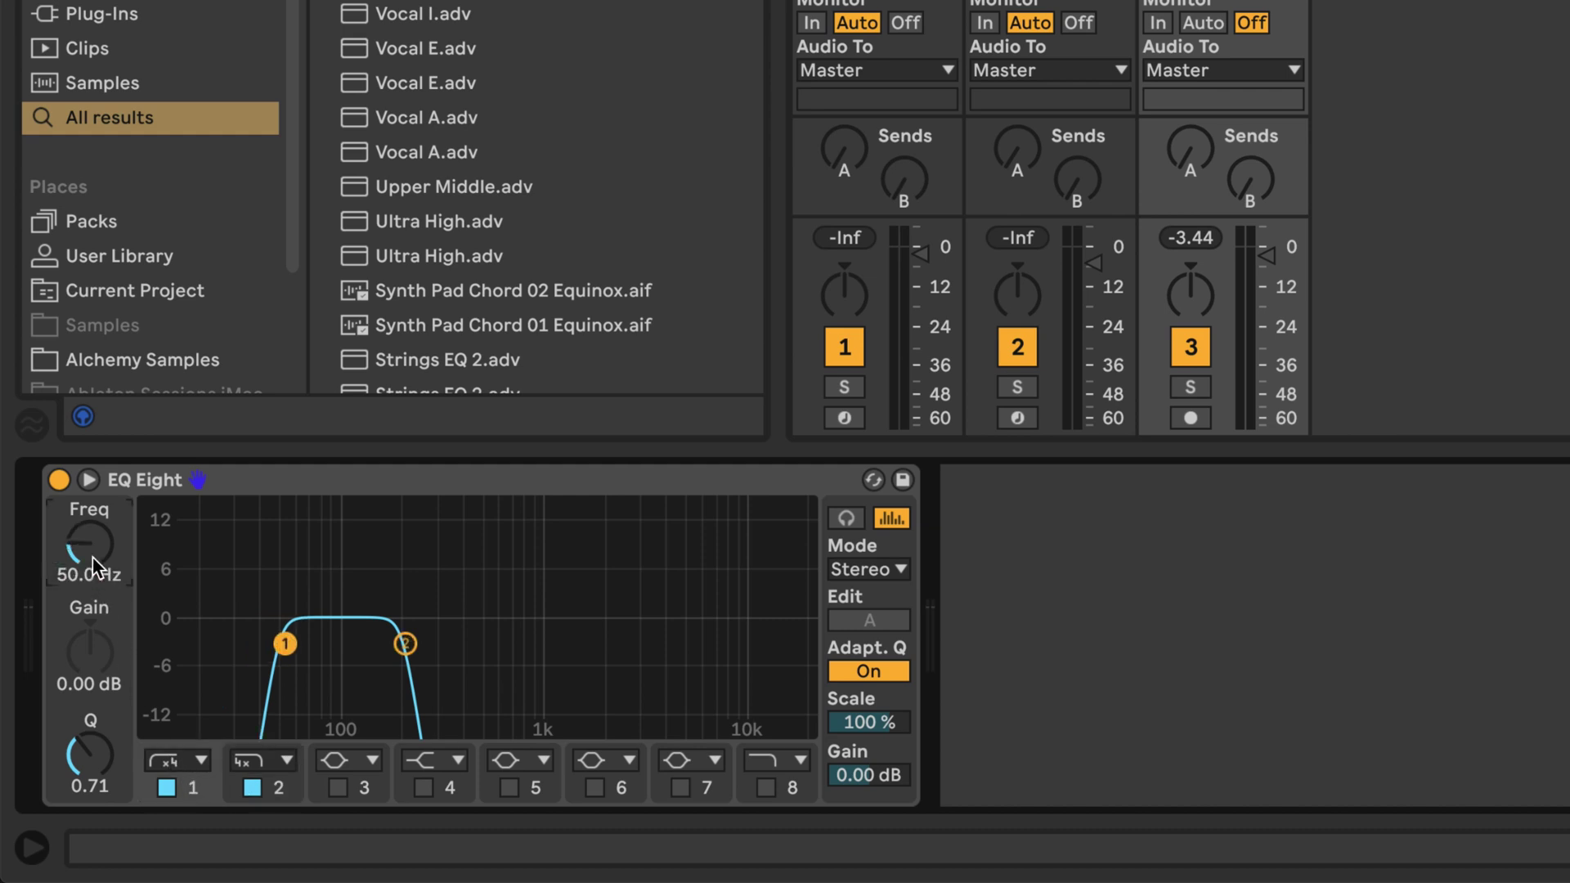
left_click(273, 785)
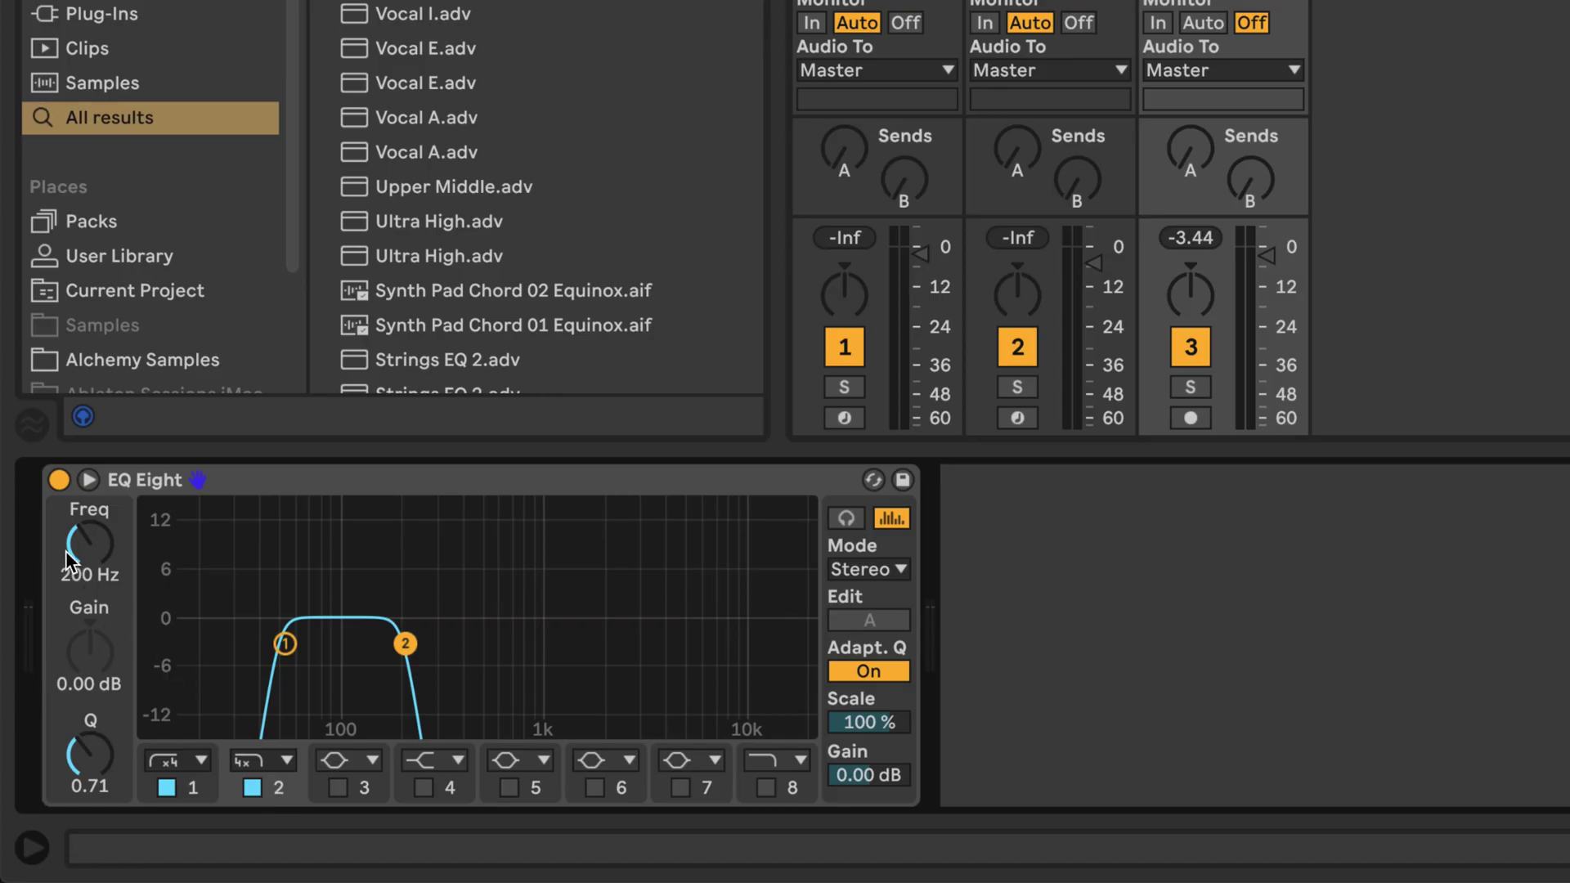
left_click(69, 561)
type("159")
key("Return")
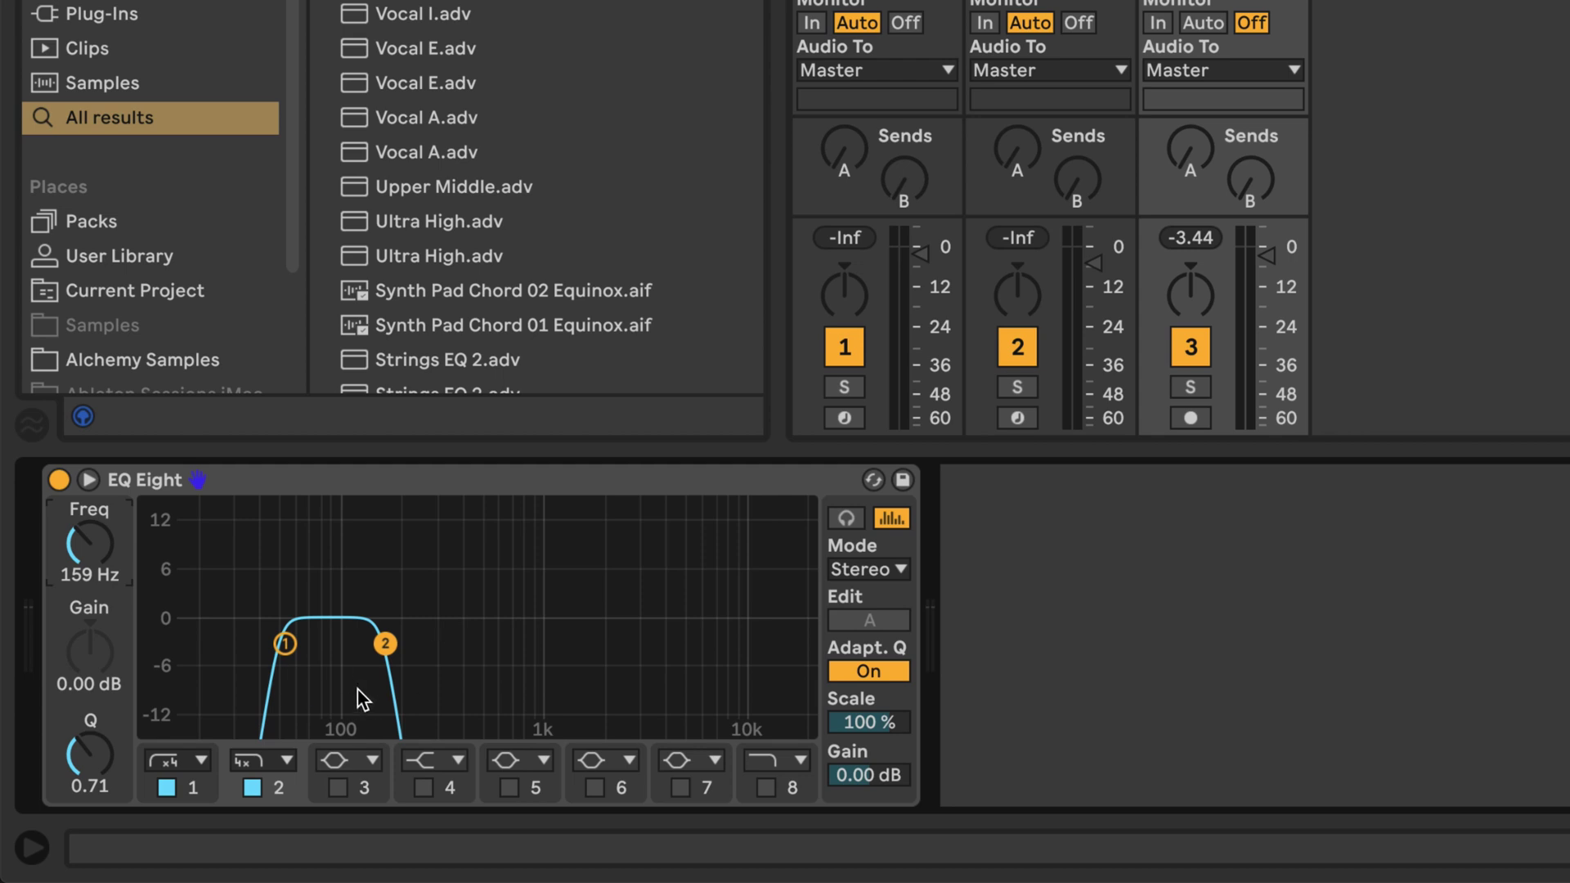
Search the browser for Envelope Follower and add the device after EQ Eight on the Vocals track.
left_click(406, 489)
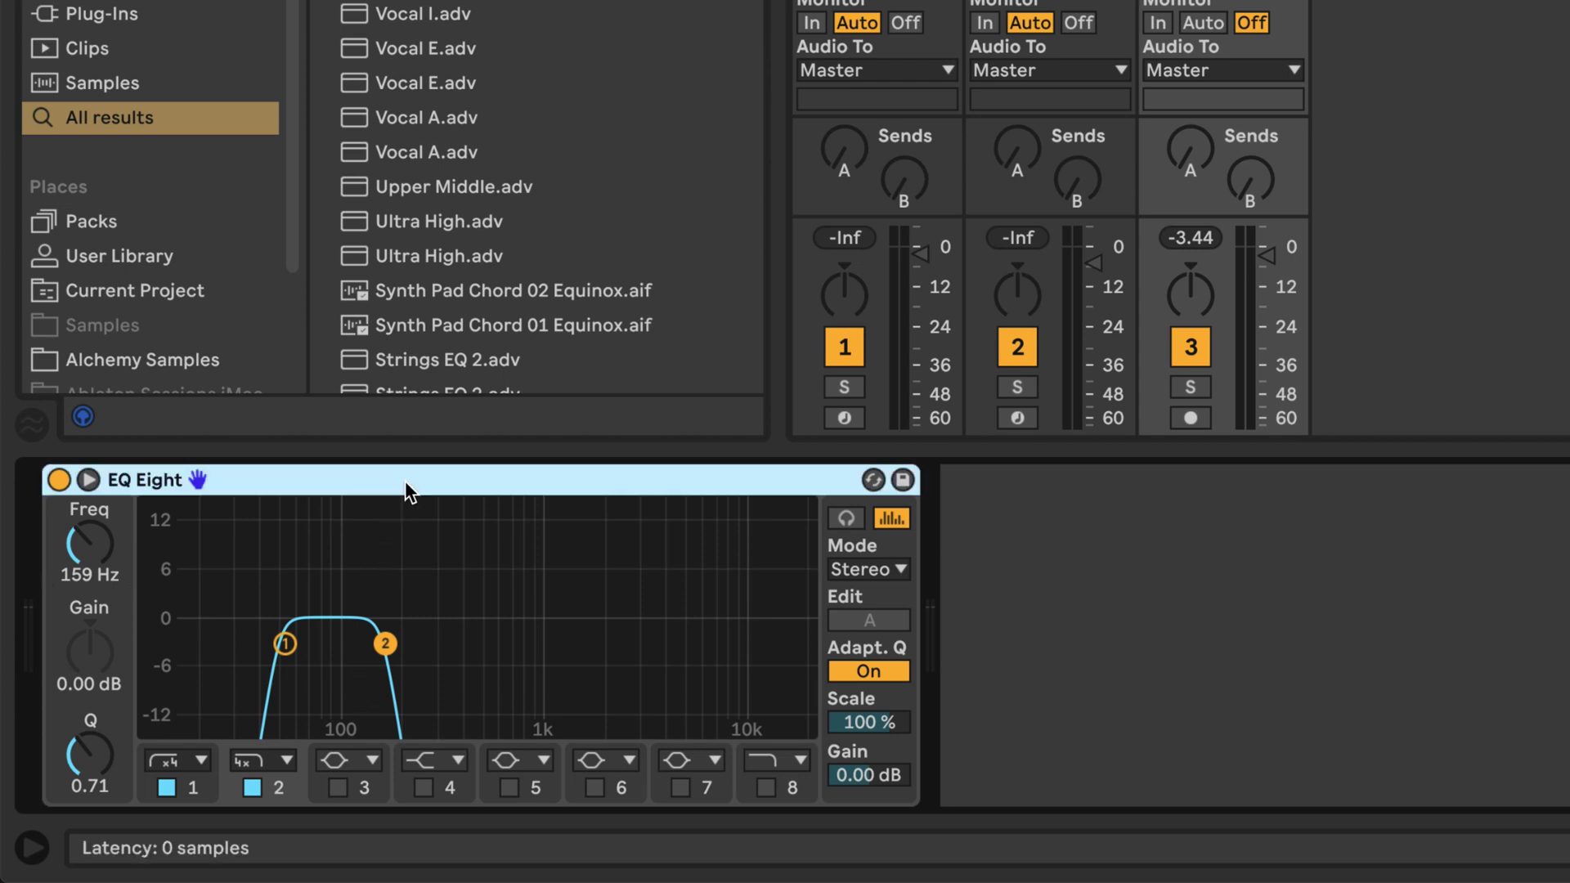
key("super+f")
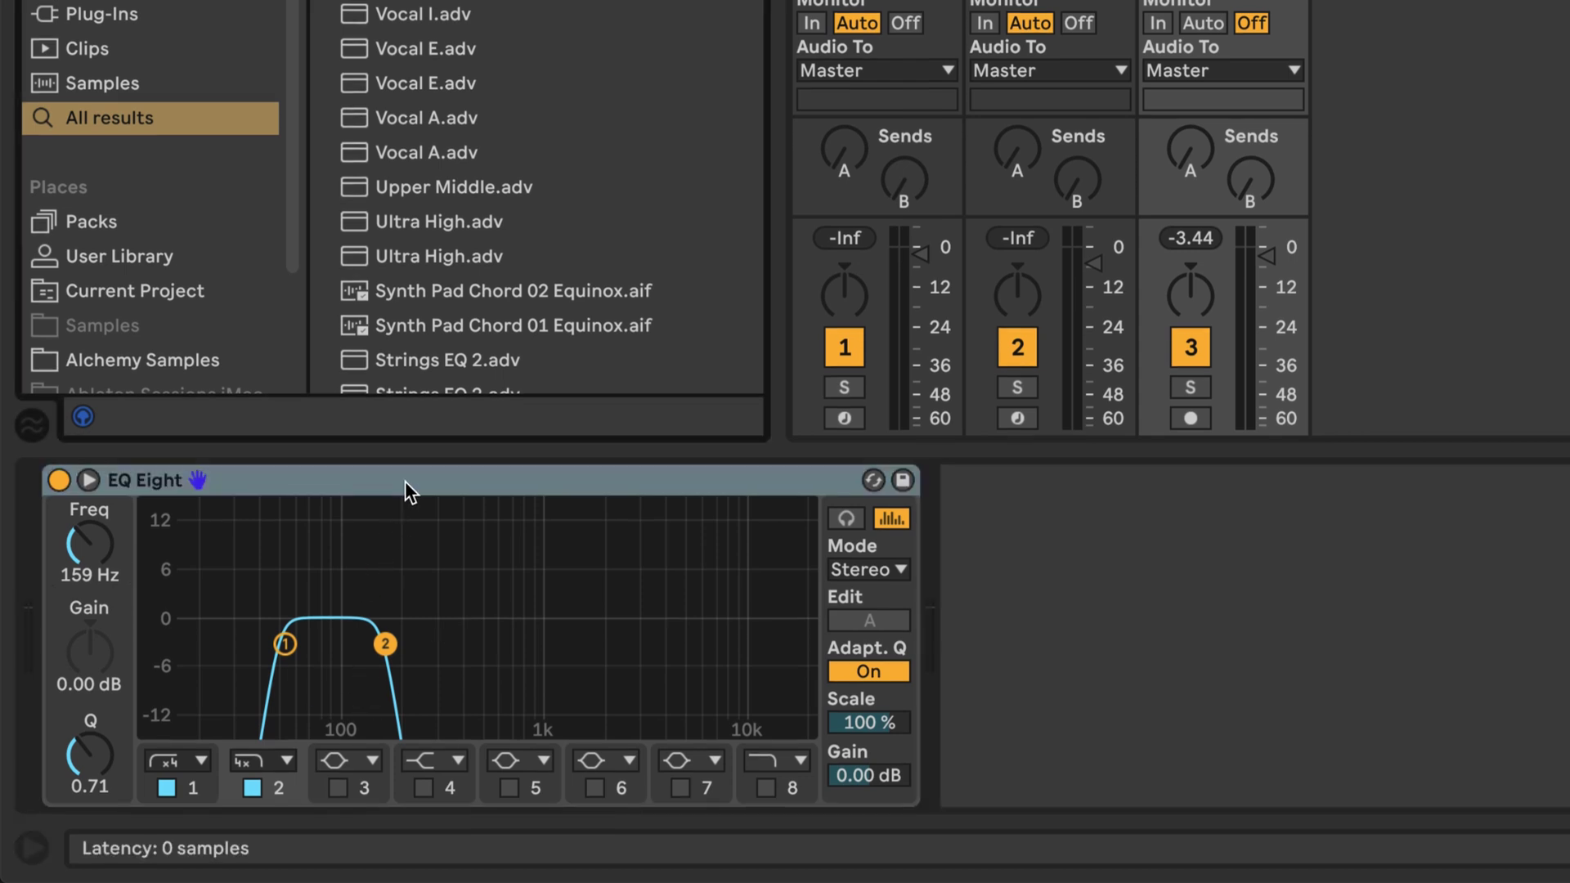
type("envelope")
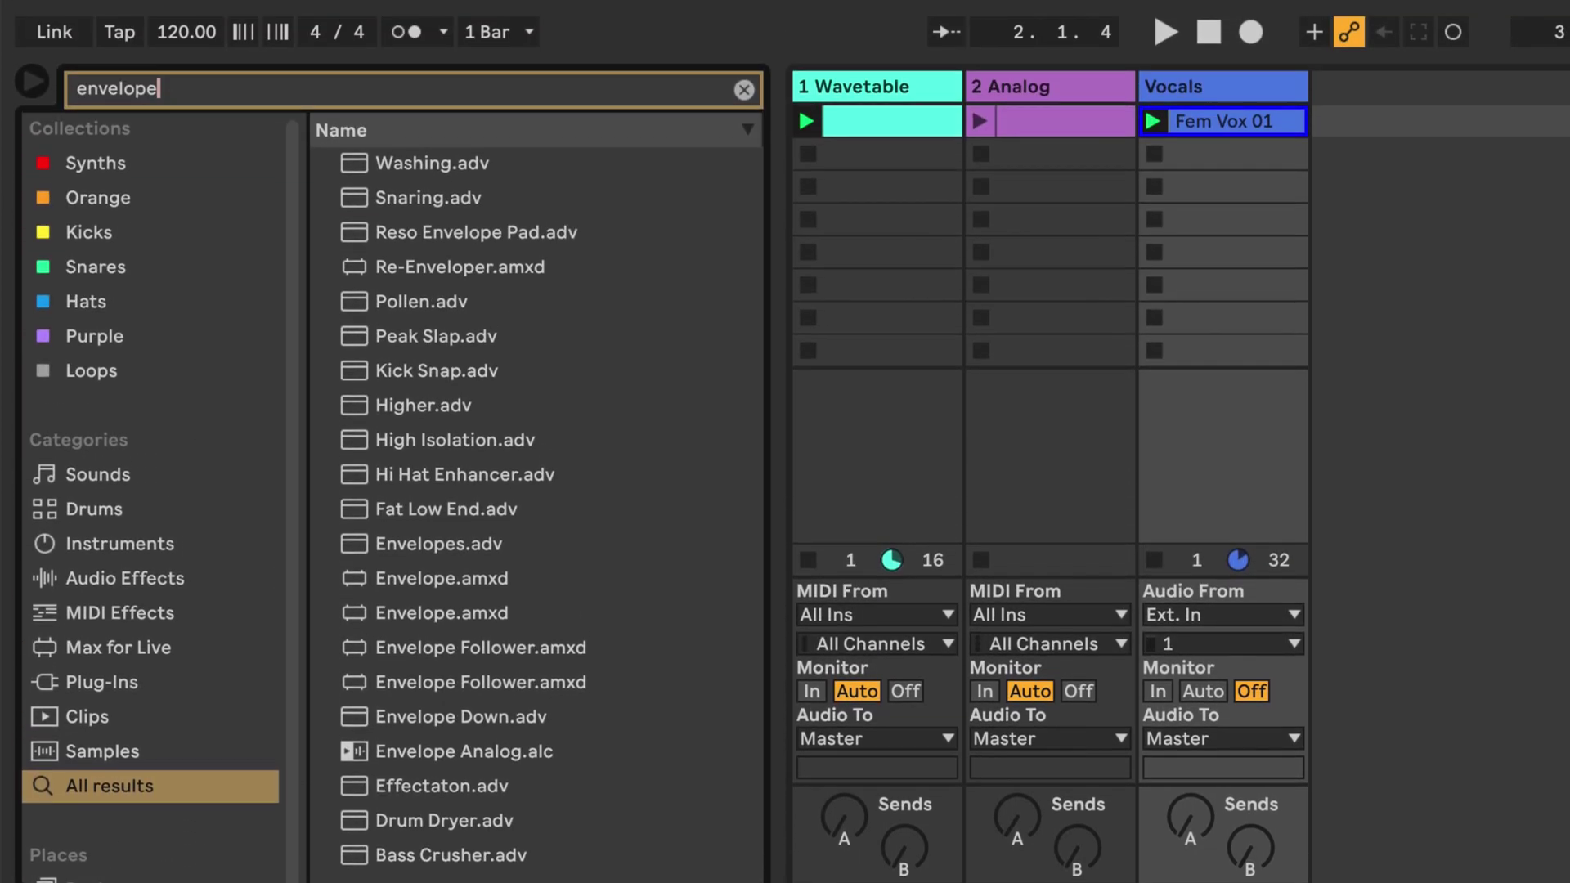
type(" foll")
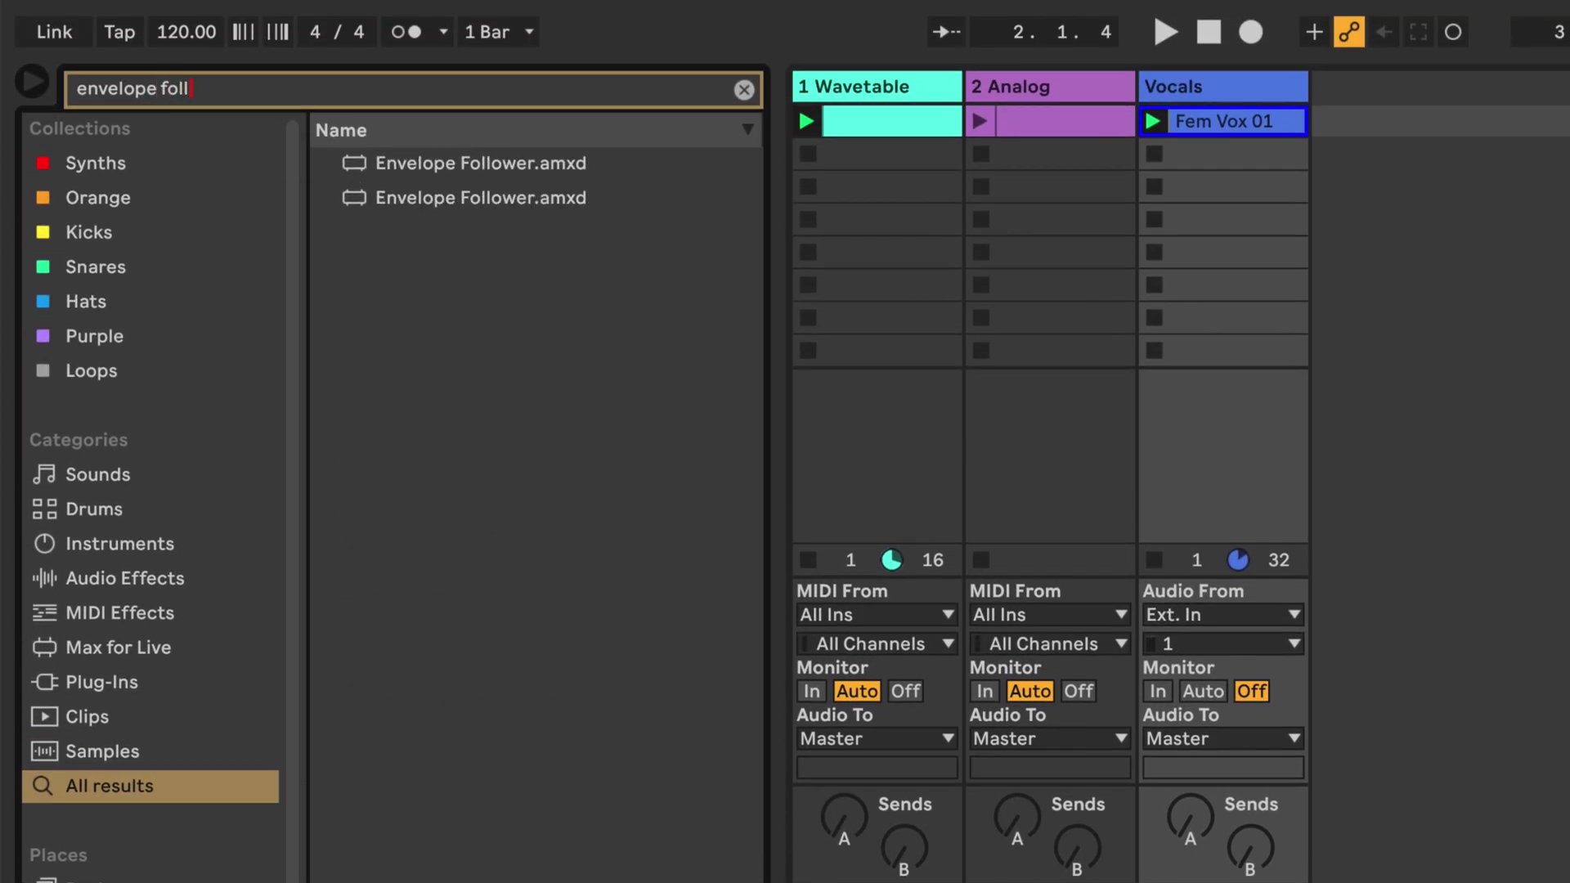
key("Down")
key("Return")
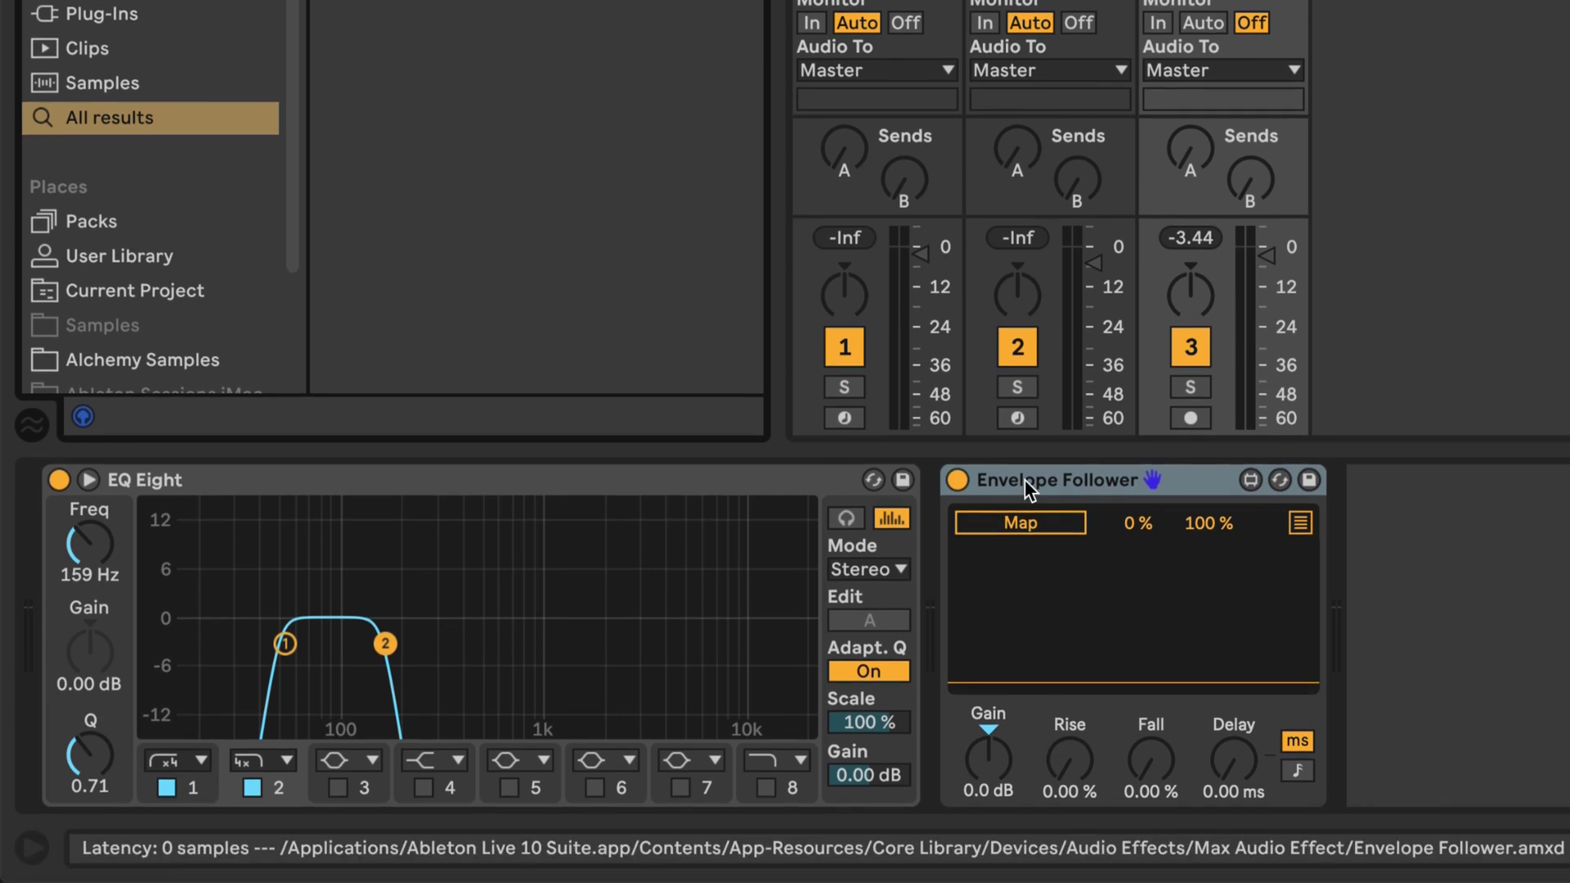
Group EQ Eight and Envelope Follower into an Audio Effect Rack.
left_click(1024, 479)
left_click(719, 478)
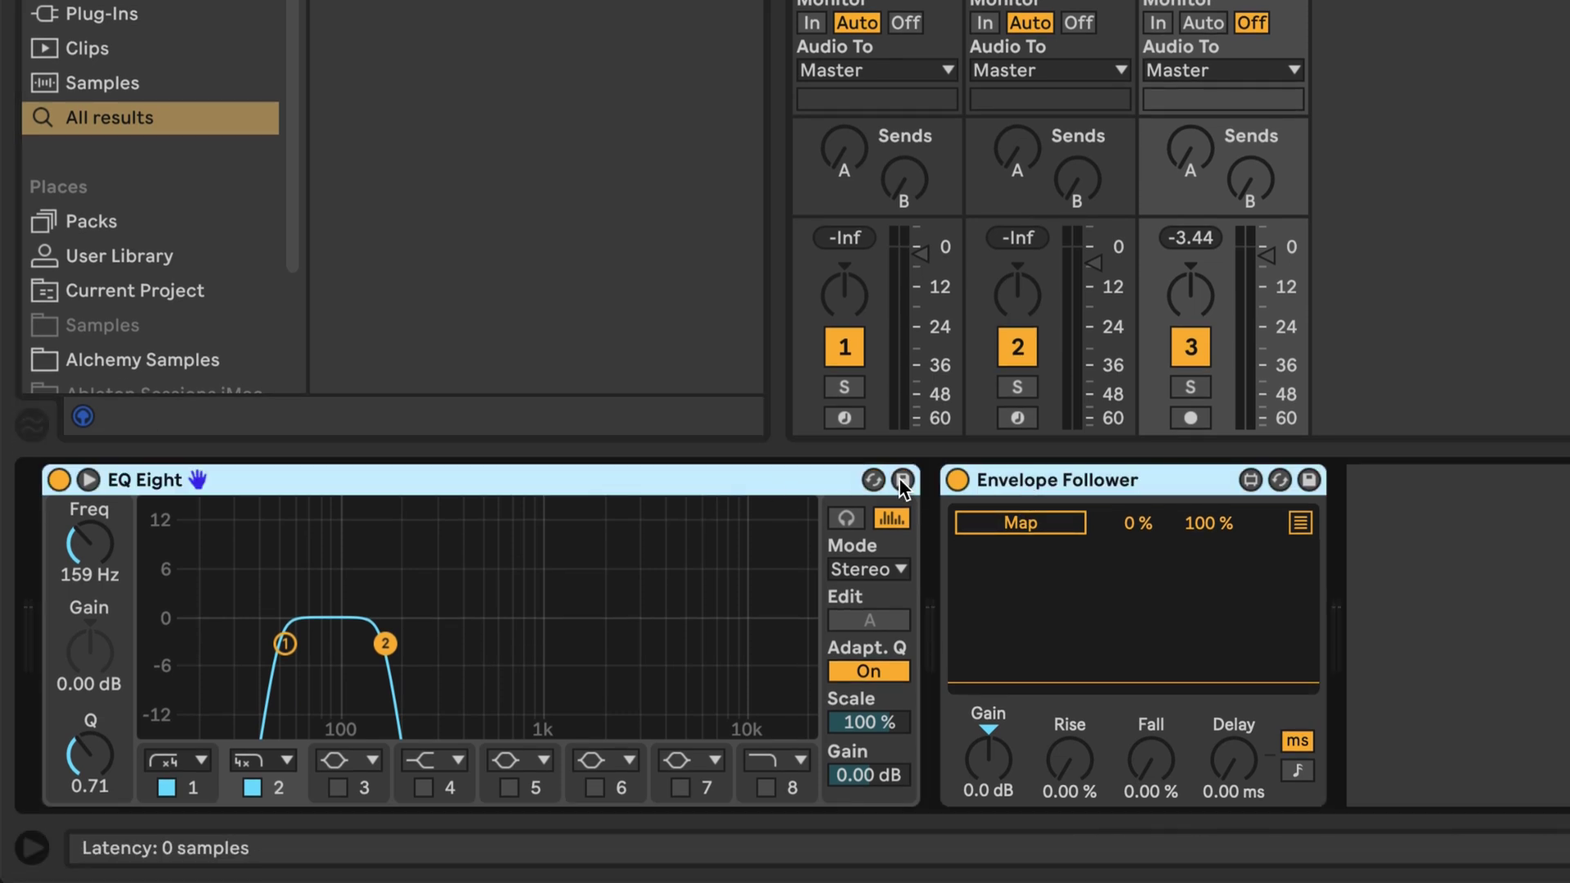
right_click(1057, 474)
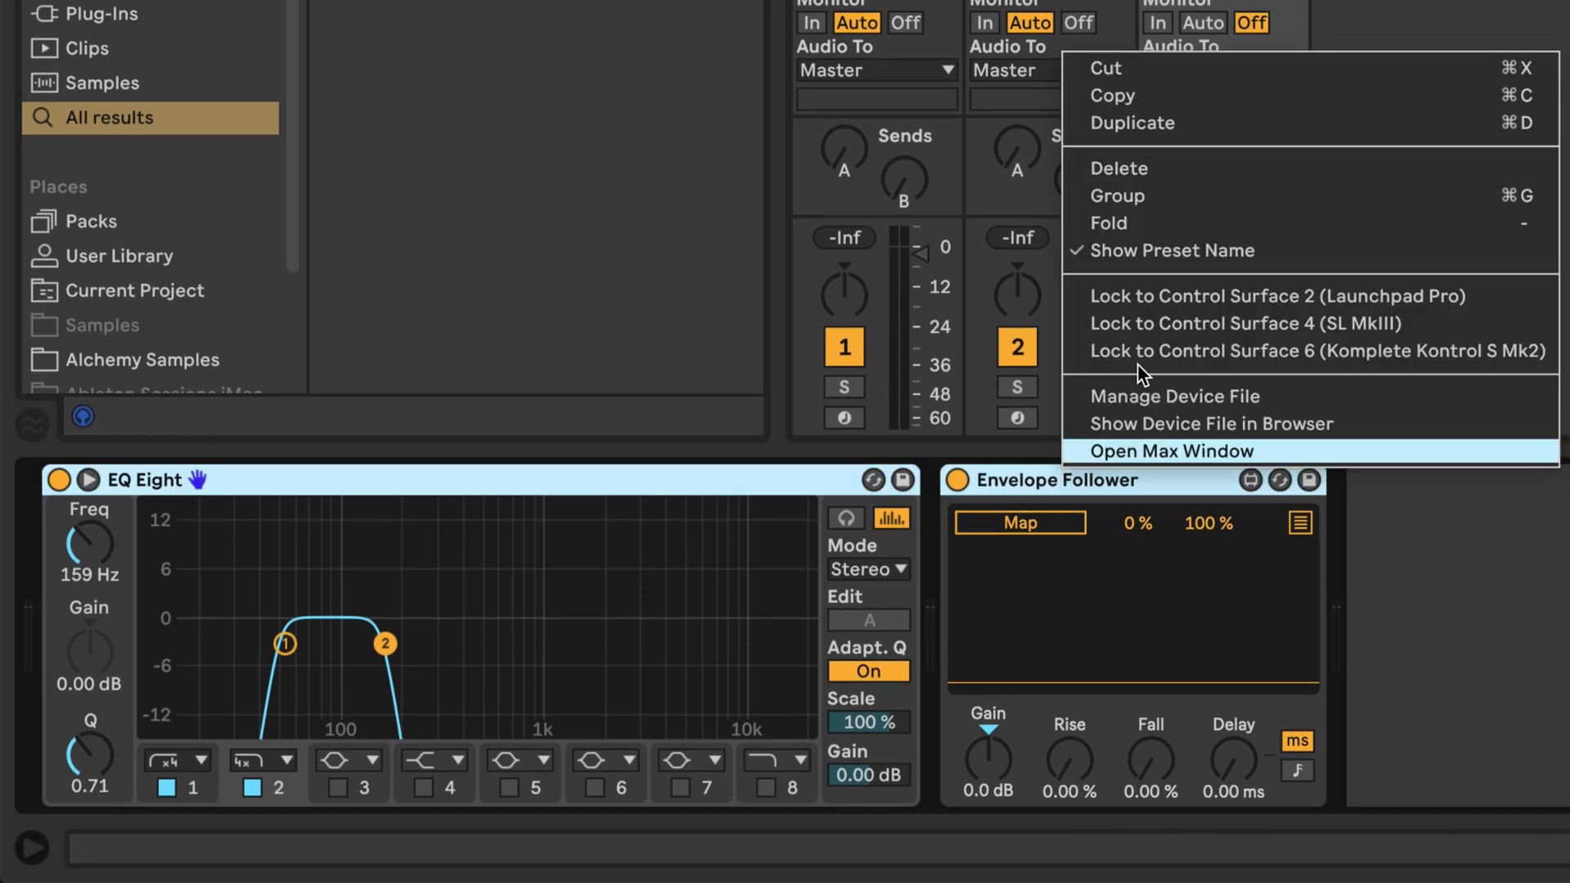
left_click(1179, 200)
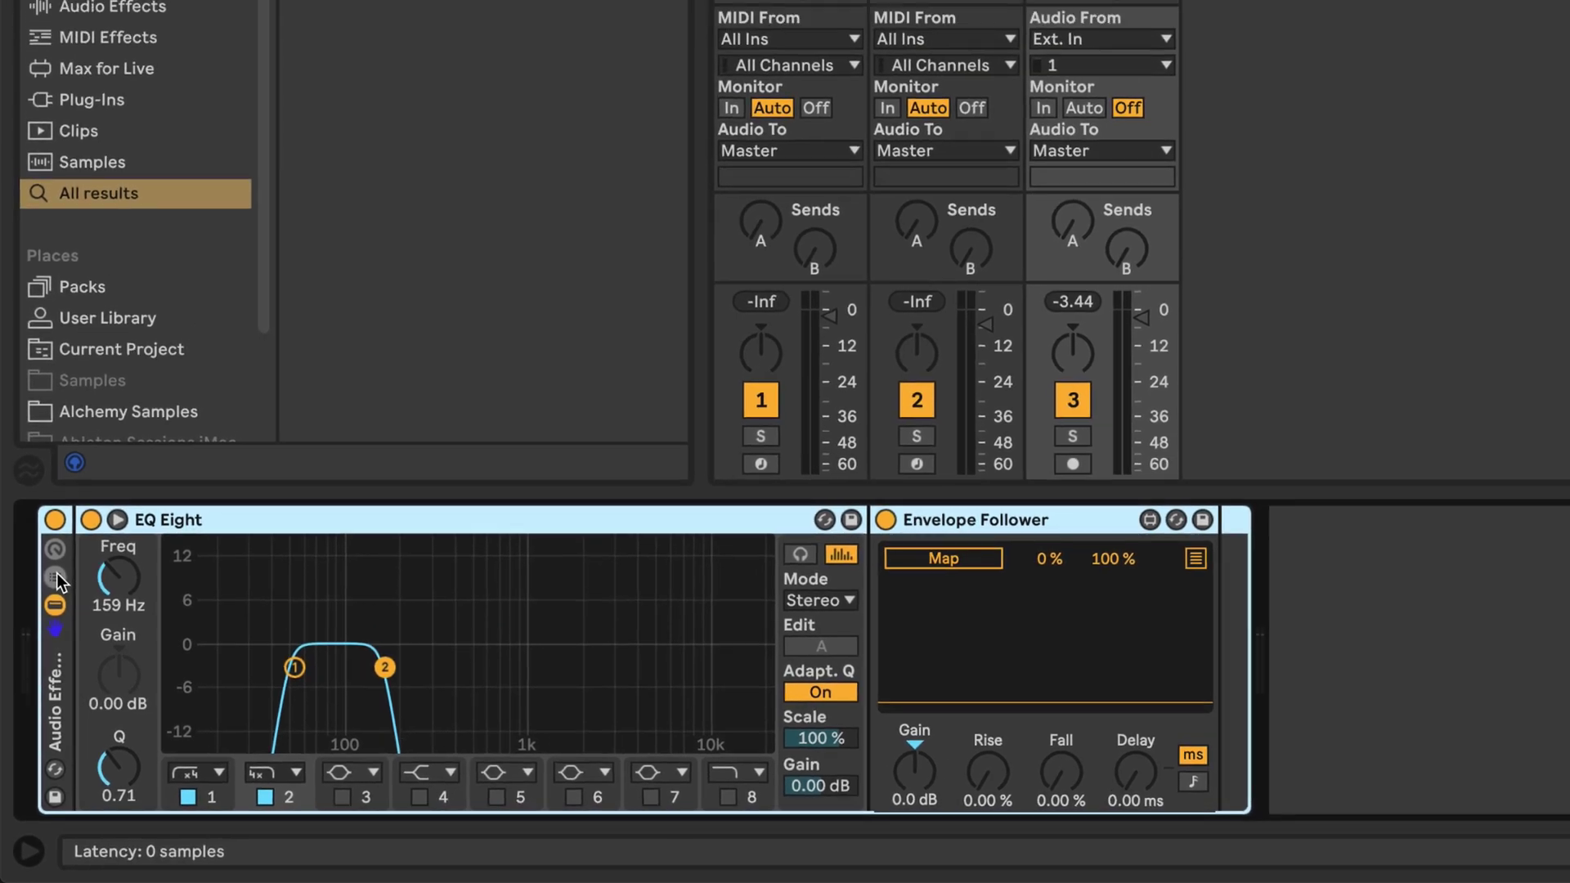
Show the rack's chain list and rename its chain to Band 1.
left_click(61, 544)
left_click(133, 623)
key("super+r")
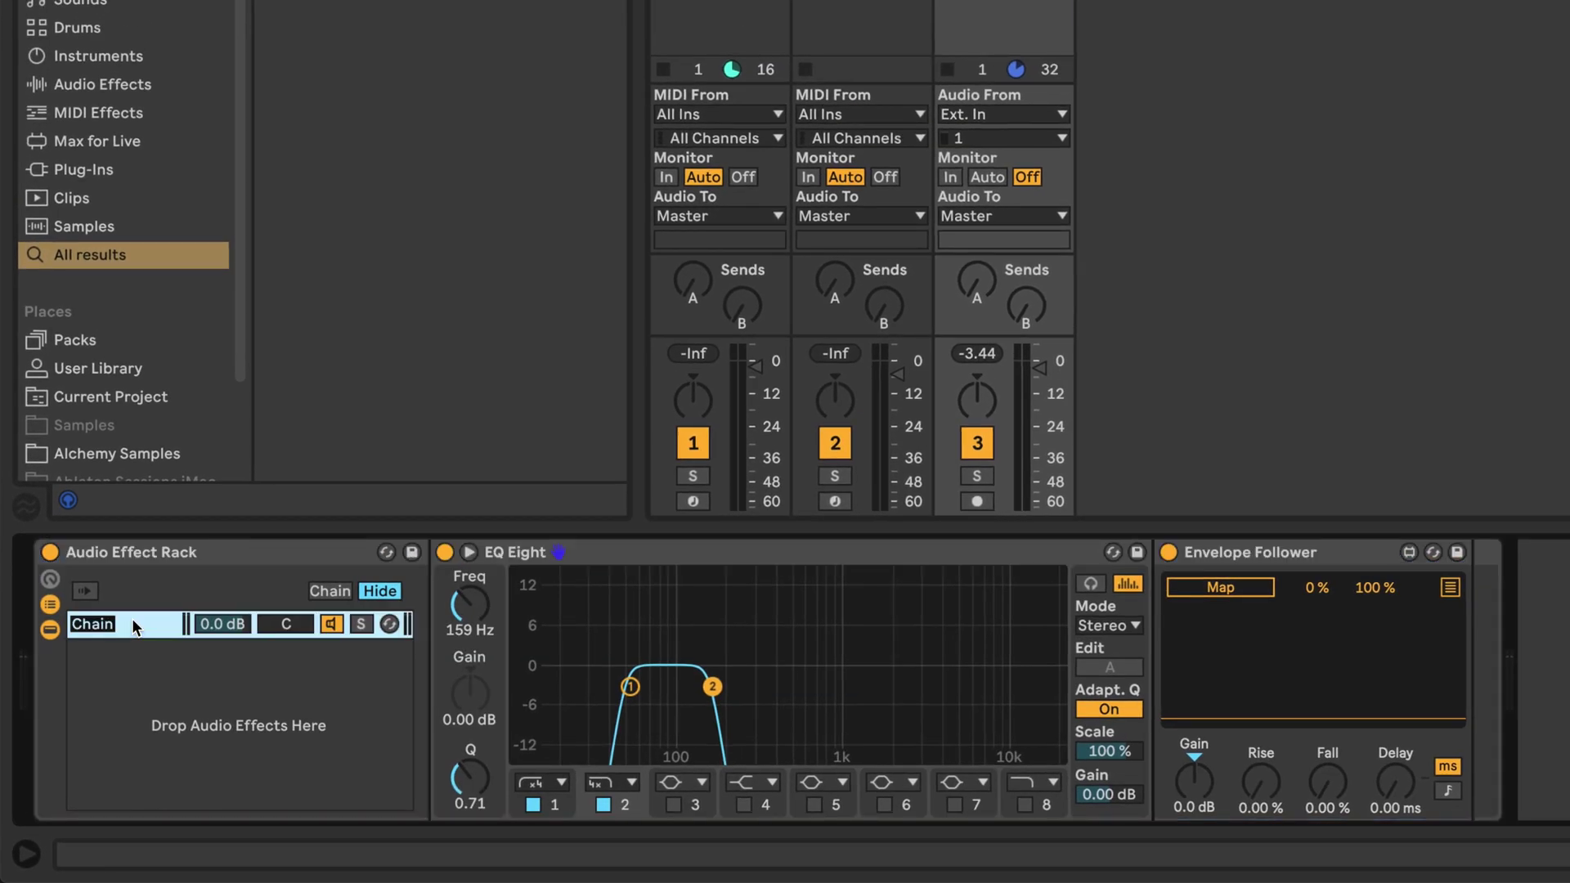
type("Band 1")
key("Return")
Duplicate the Band 1 chain and rename the copy to Band 2.
key("super+d")
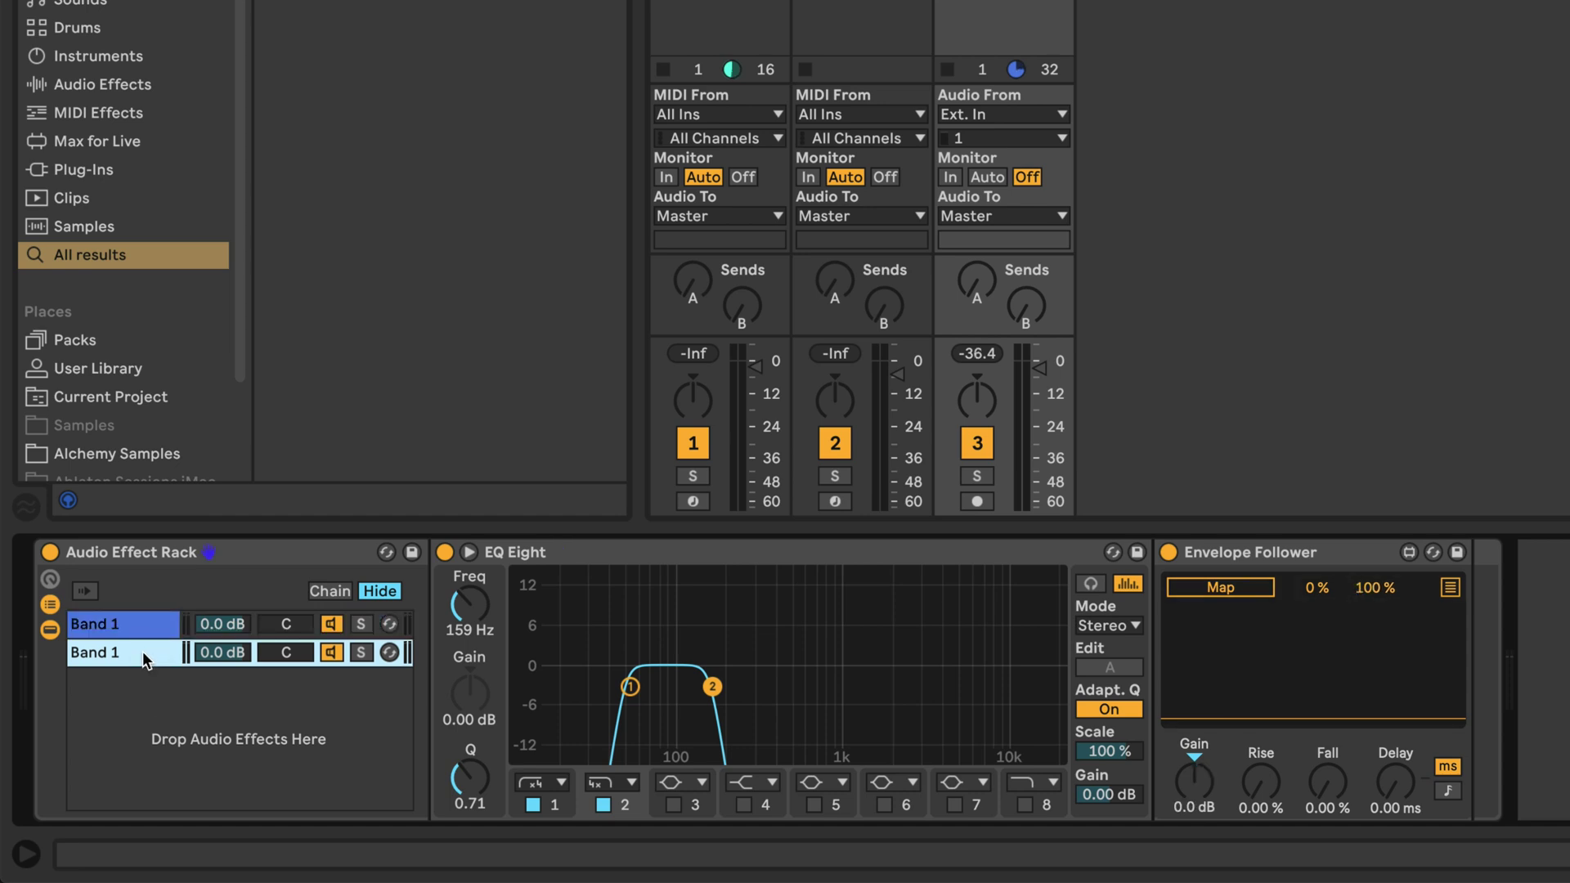
key("super+r")
type("Band 2")
key("Return")
In Band 2's EQ Eight, set filter 1 to 159 Hz and filter 2 to 200 Hz.
left_click(553, 808)
left_click(456, 618)
left_click_drag(456, 623, 463, 658)
left_click(595, 812)
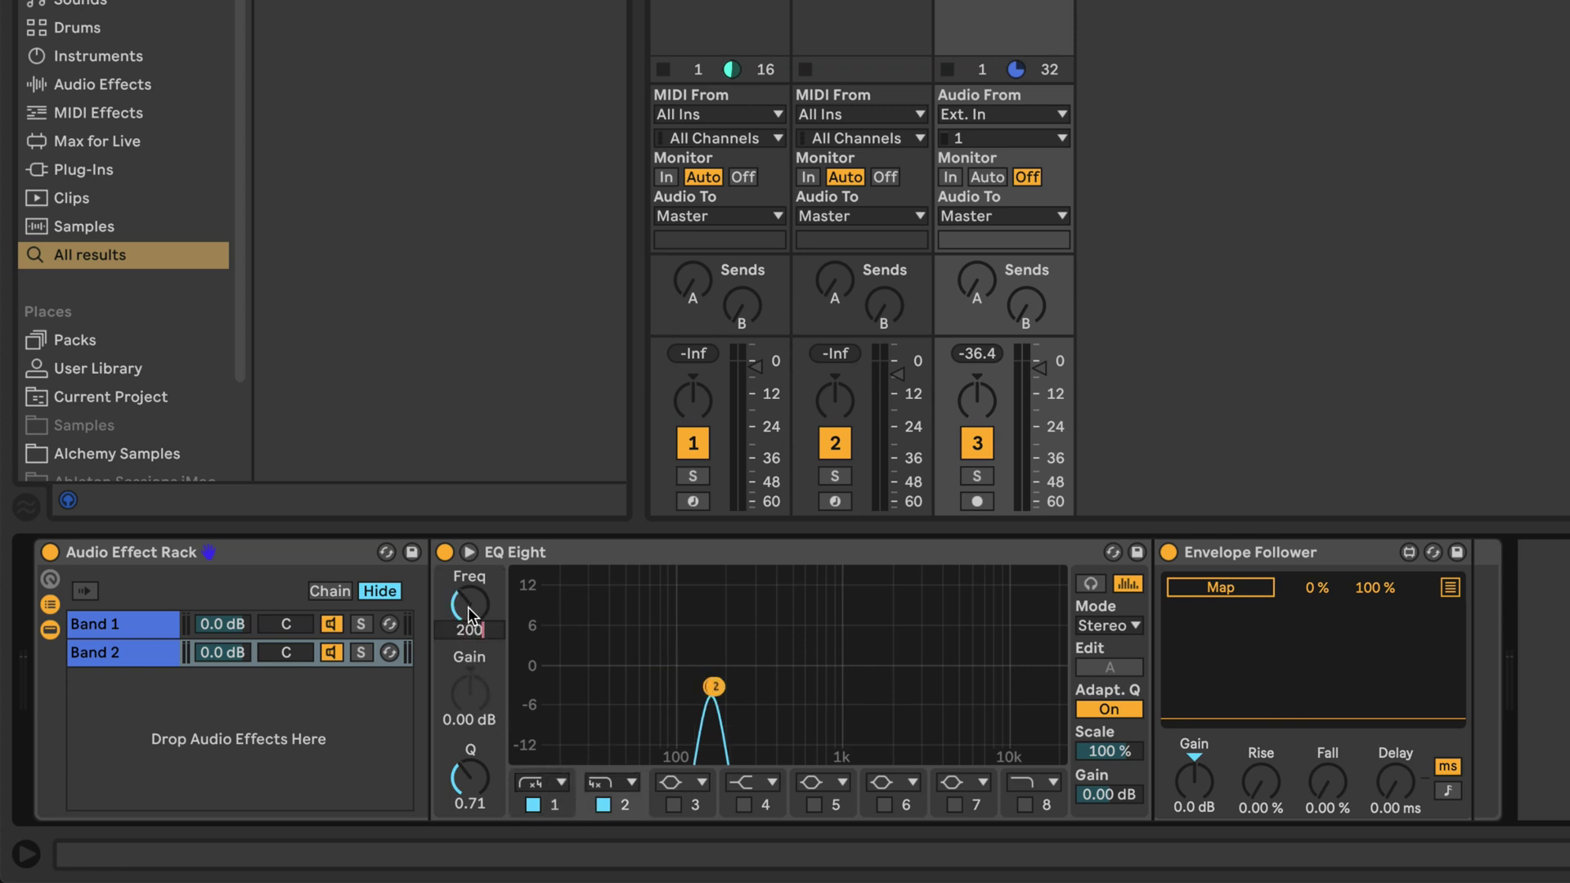
scroll(468, 607, "up", 3)
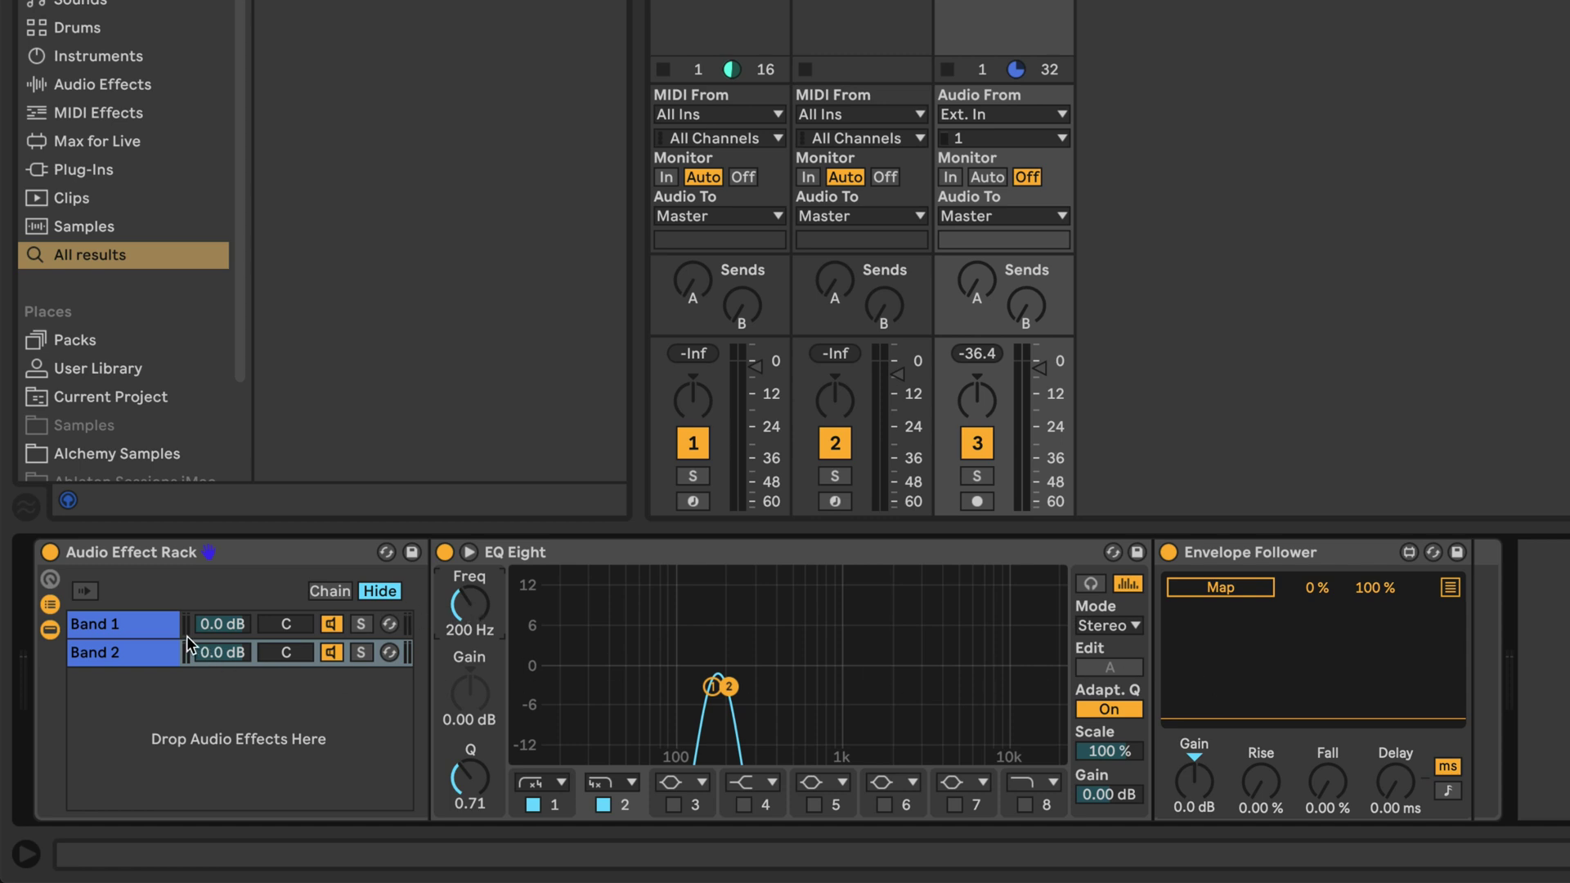
Compare the Band 1 and Band 2 chains, and raise the Q of Band 2's EQ Eight filter 2 to 0.83.
left_click(149, 628)
left_click(148, 654)
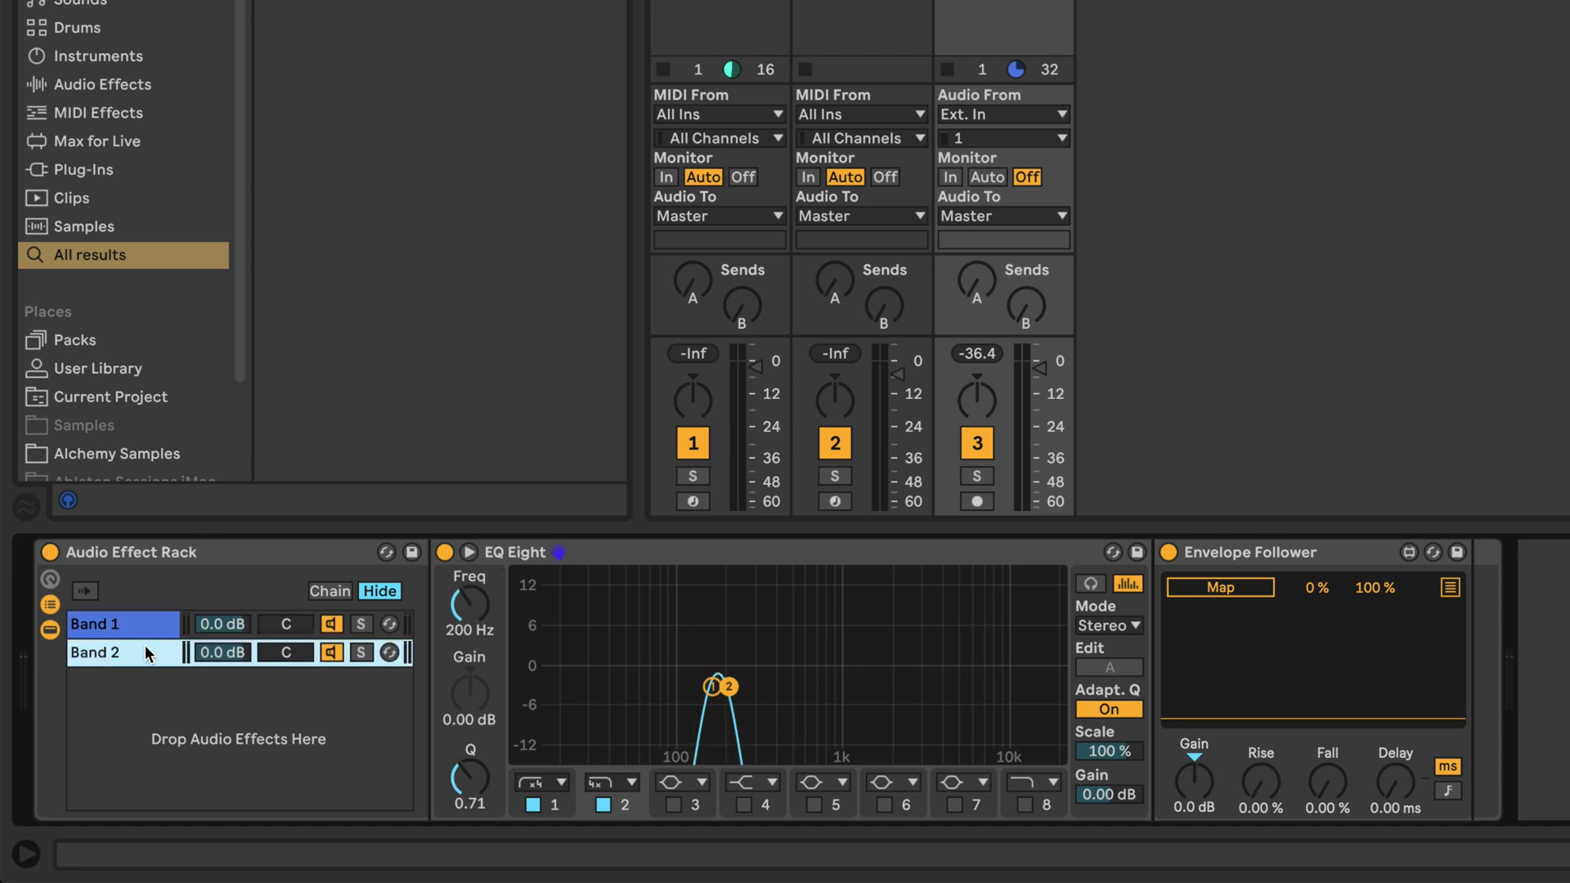
left_click(485, 773)
scroll(499, 803, "up", 2)
scroll(499, 803, "up", 4)
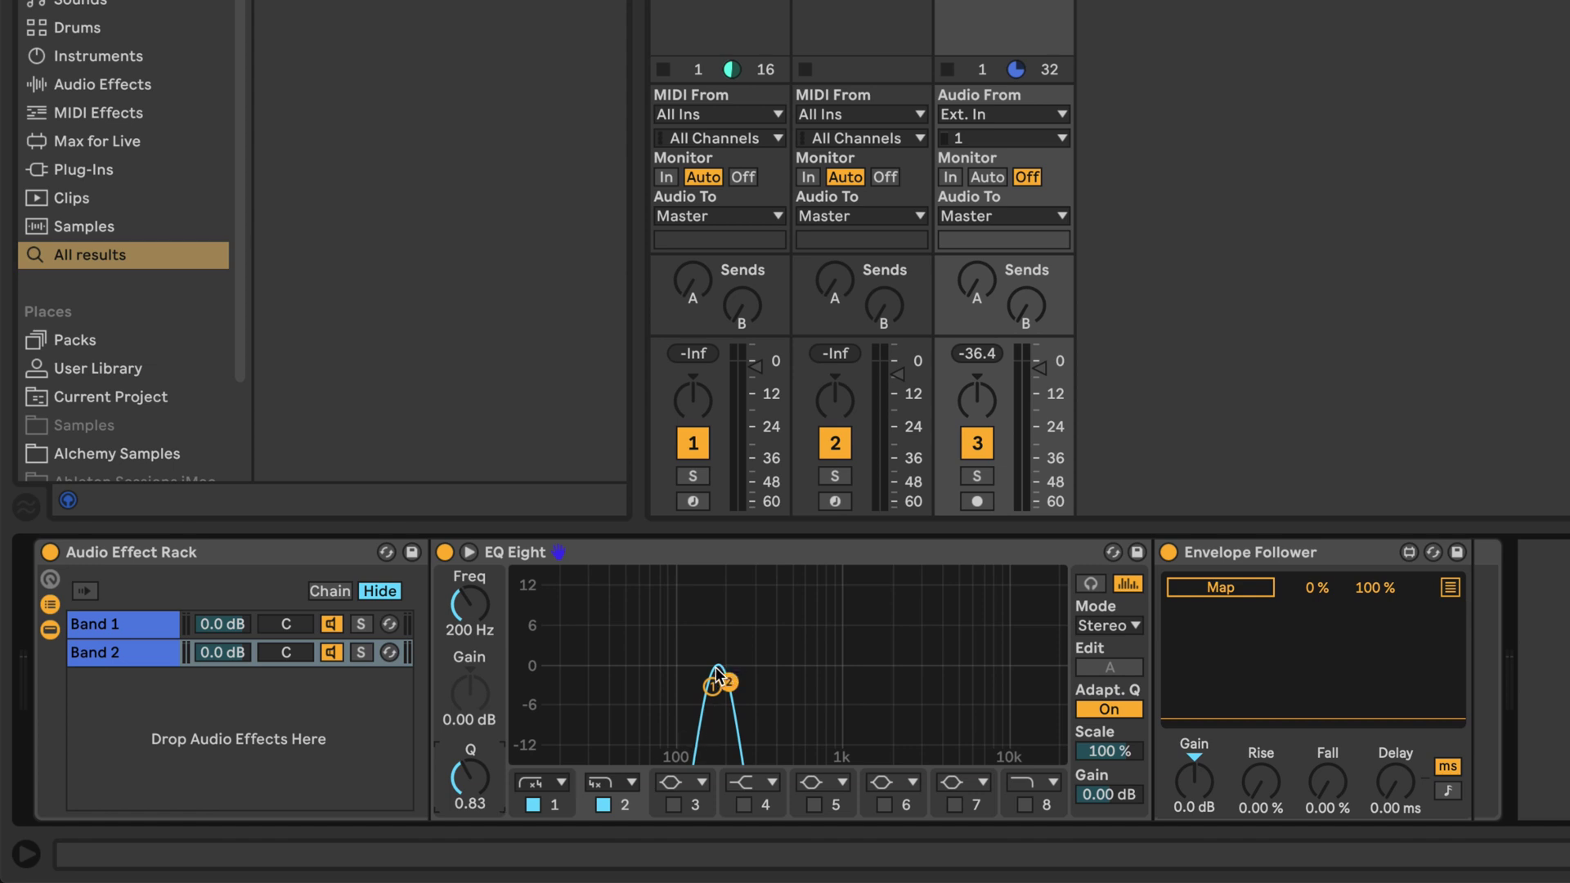
Duplicate the Band 2 chain and rename the copy to Band 3.
left_click(147, 658)
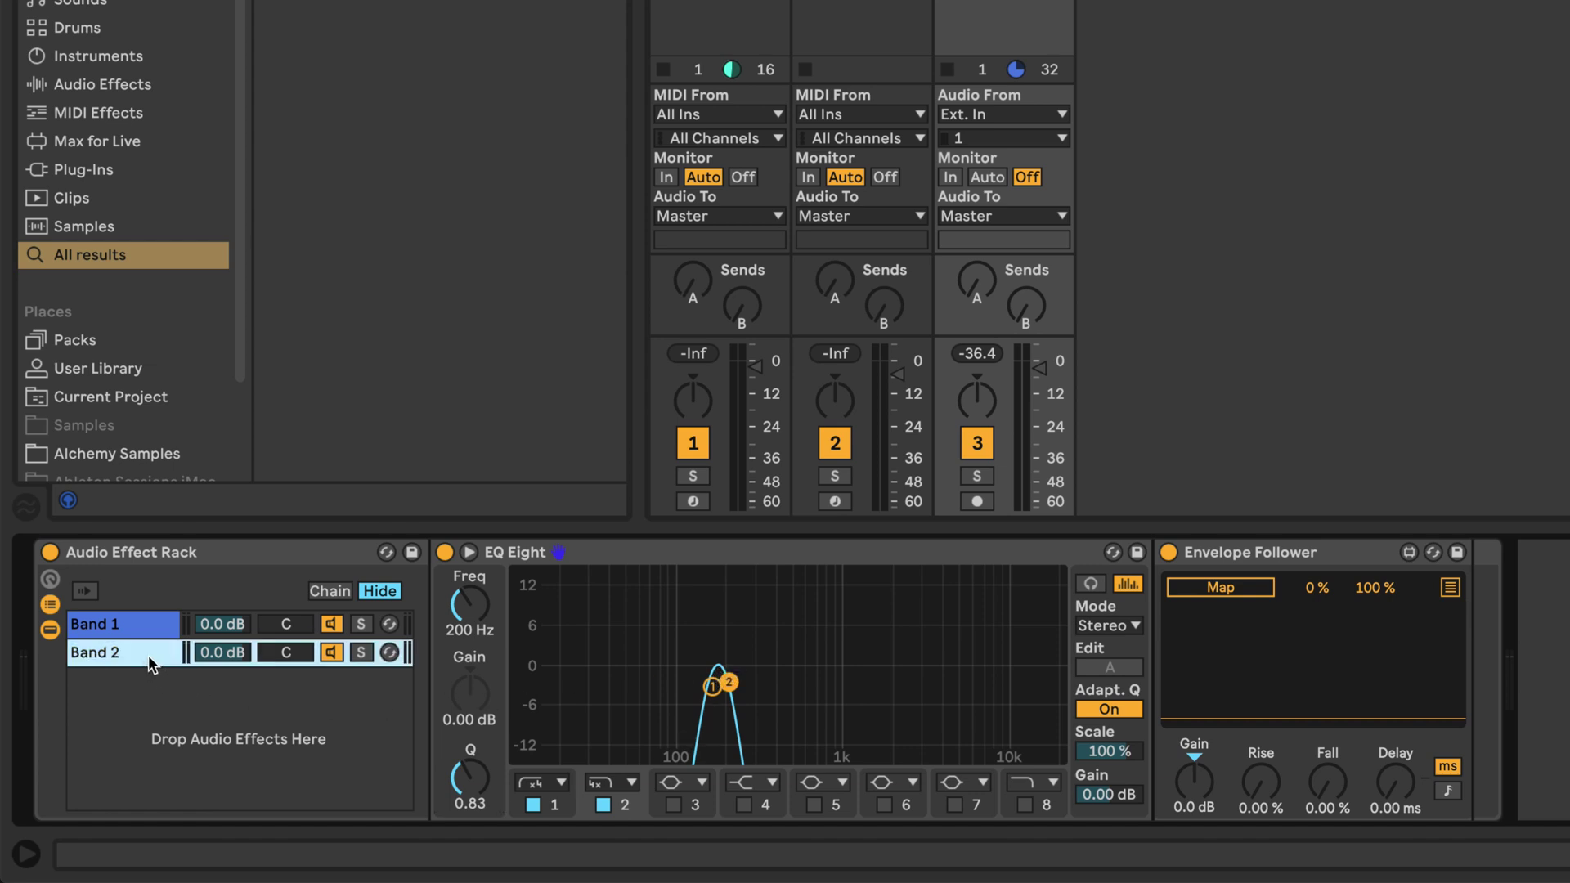
key("ctrl+d")
key("super+r")
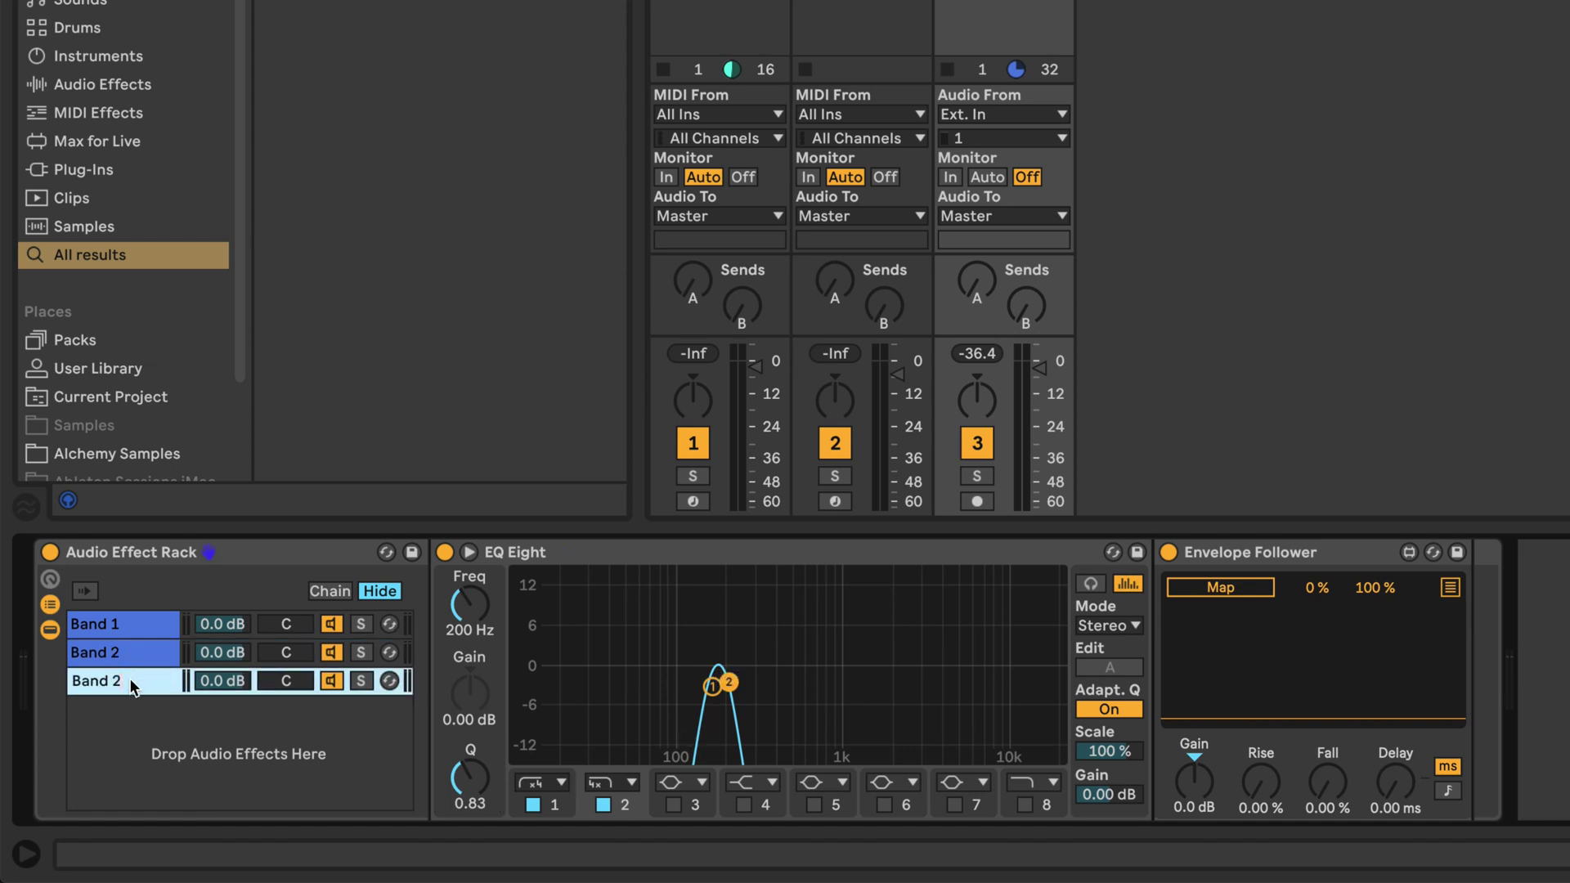
type("Band 3")
key("Return")
In Band 3's EQ Eight, set filter 1 to 200 Hz and filter 2 to 252 Hz.
left_click(558, 807)
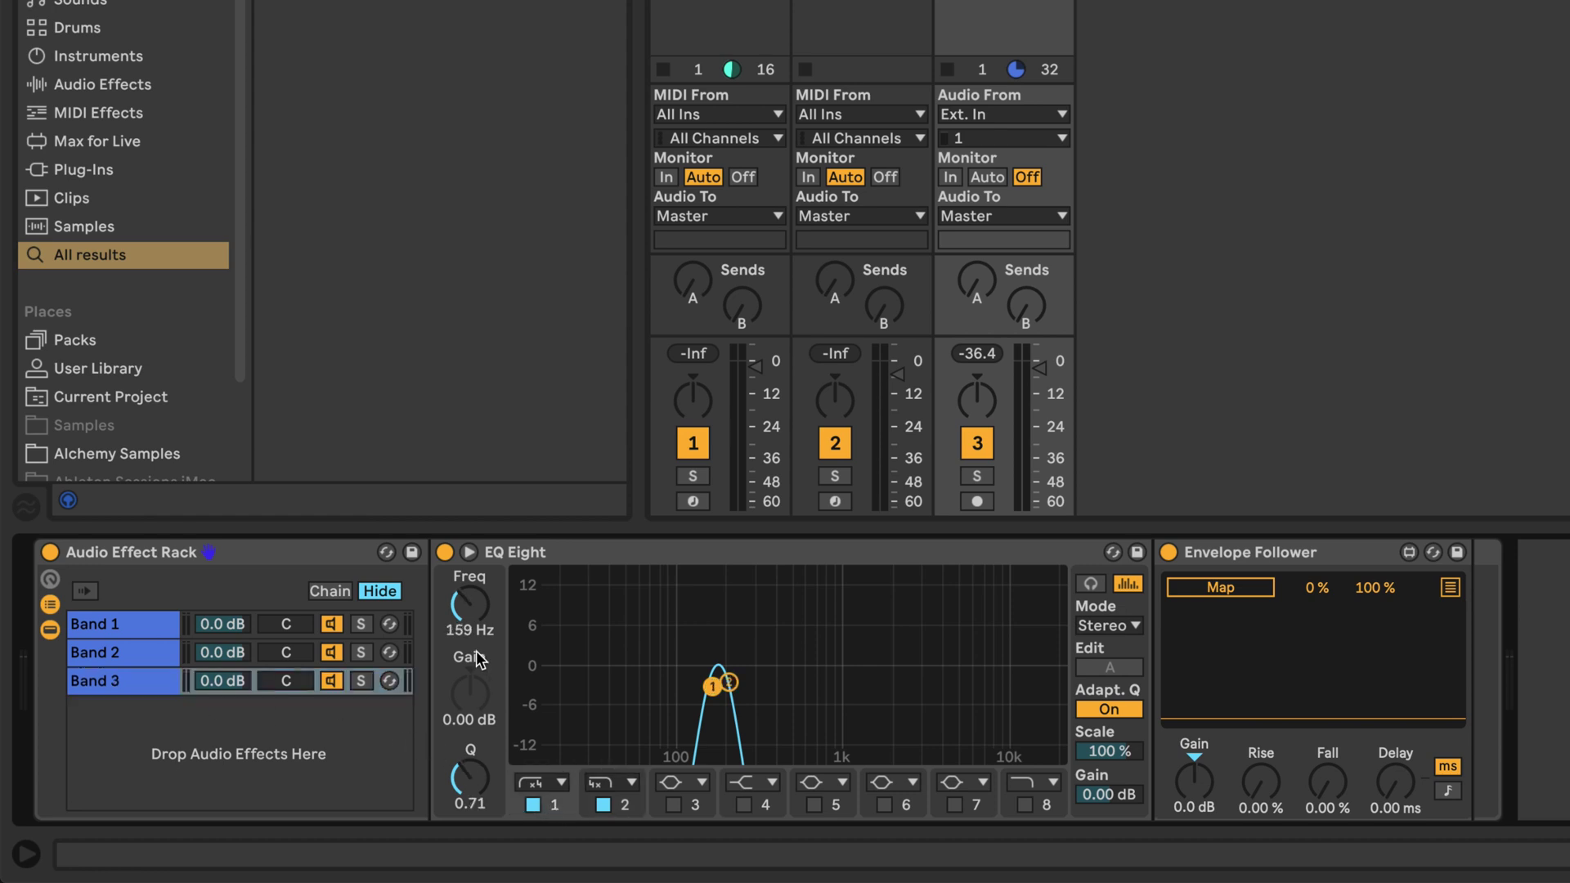
left_click(474, 632)
type("200")
key("Return")
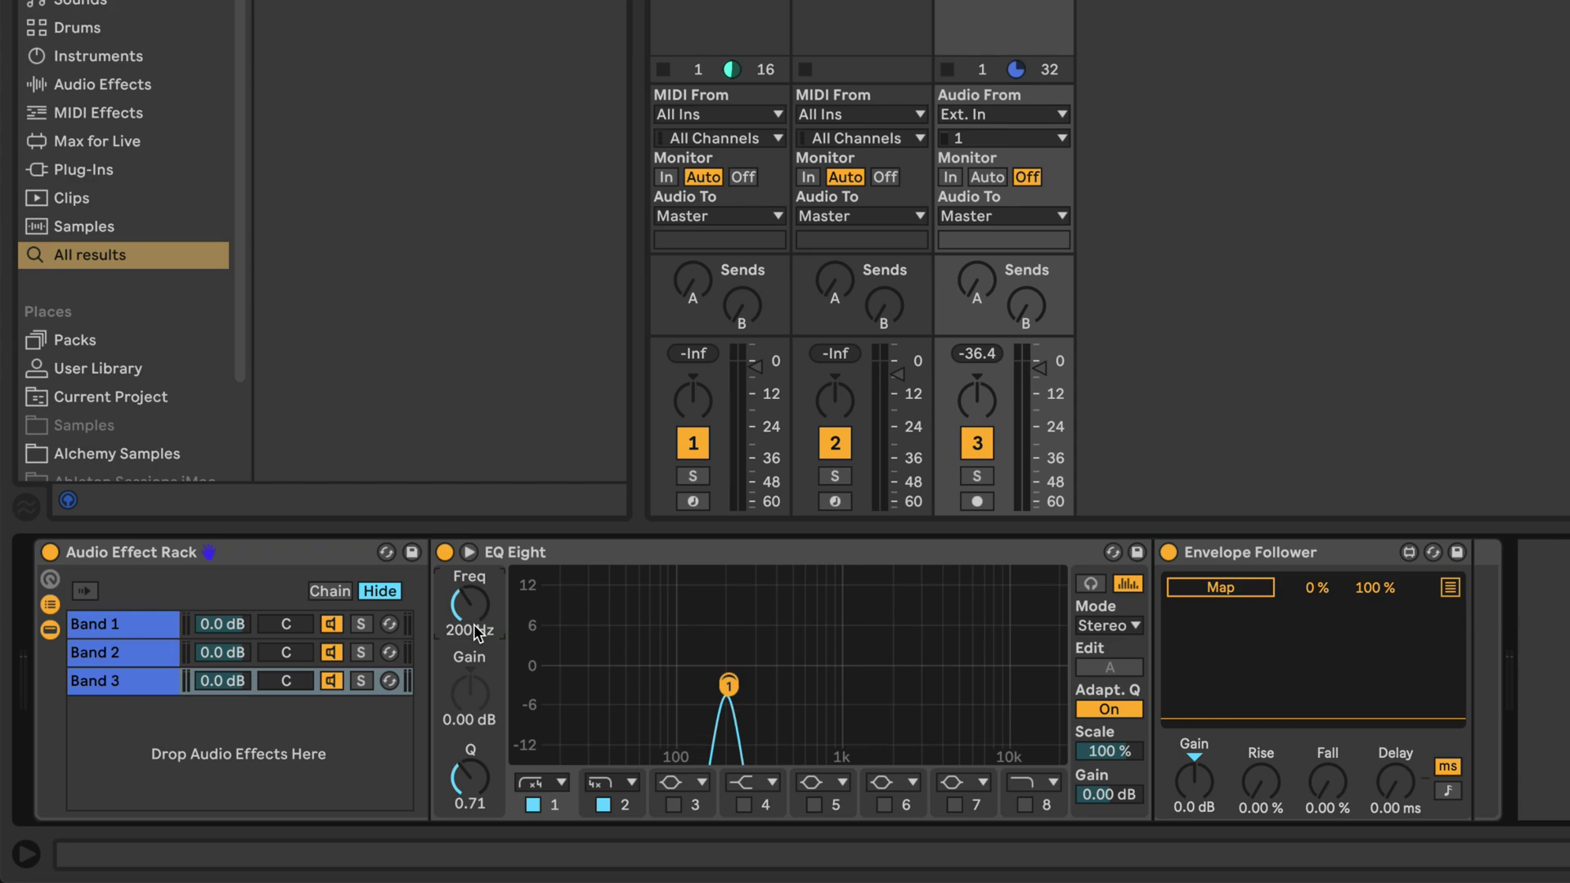
left_click(593, 808)
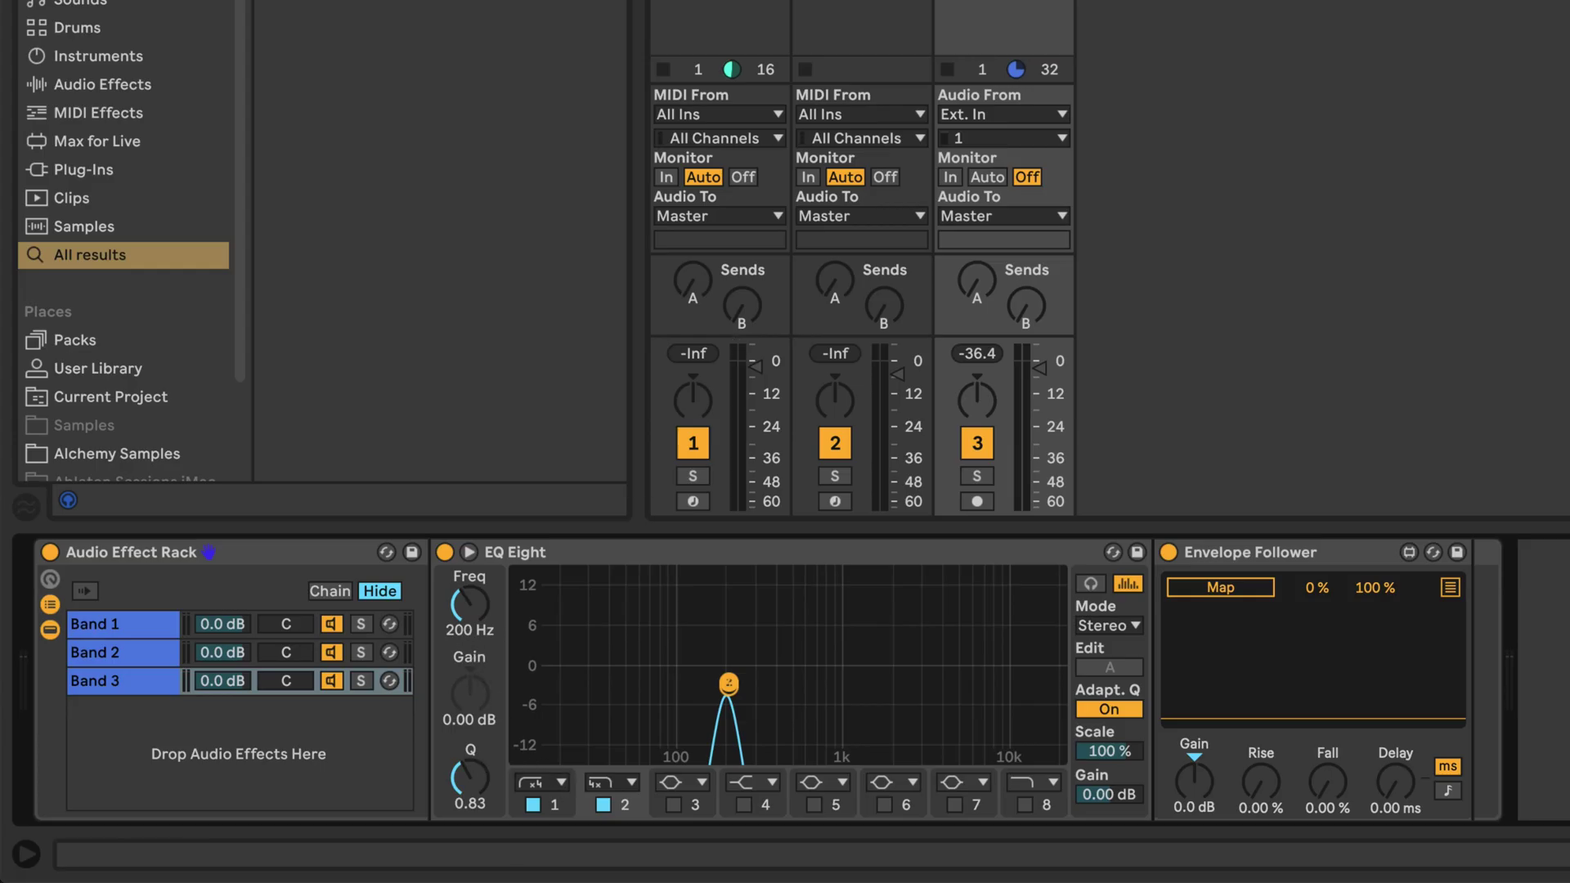
left_click(460, 626)
type("252")
key("Return")
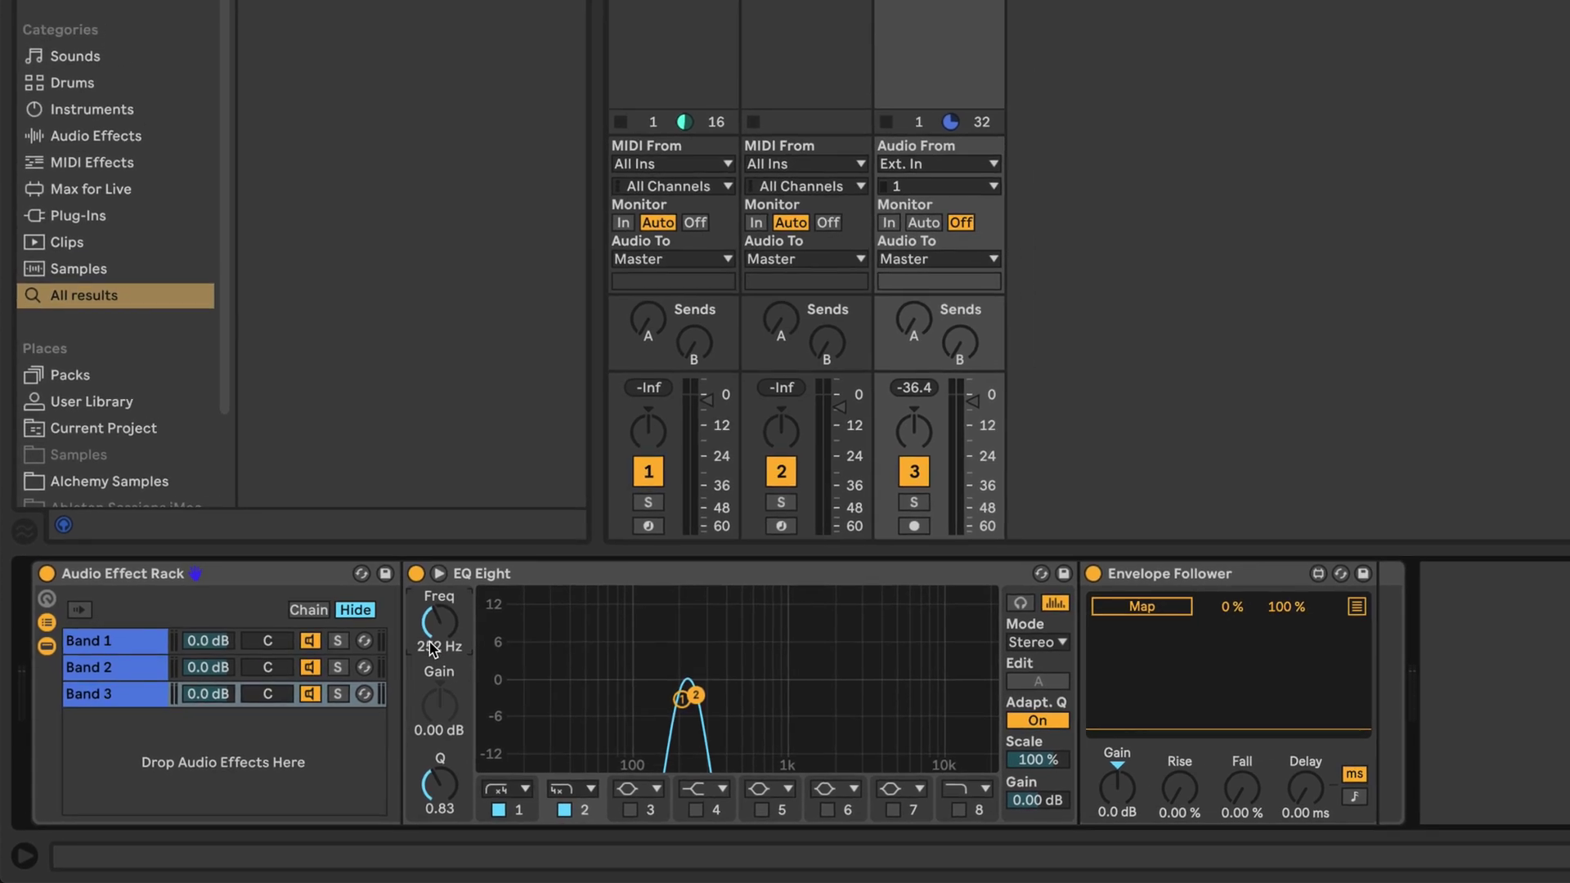
Duplicate the Band 3 chain as Band 4 and set its EQ Eight filter 1 to 252 Hz and filter 2 to 317 Hz.
left_click(141, 686)
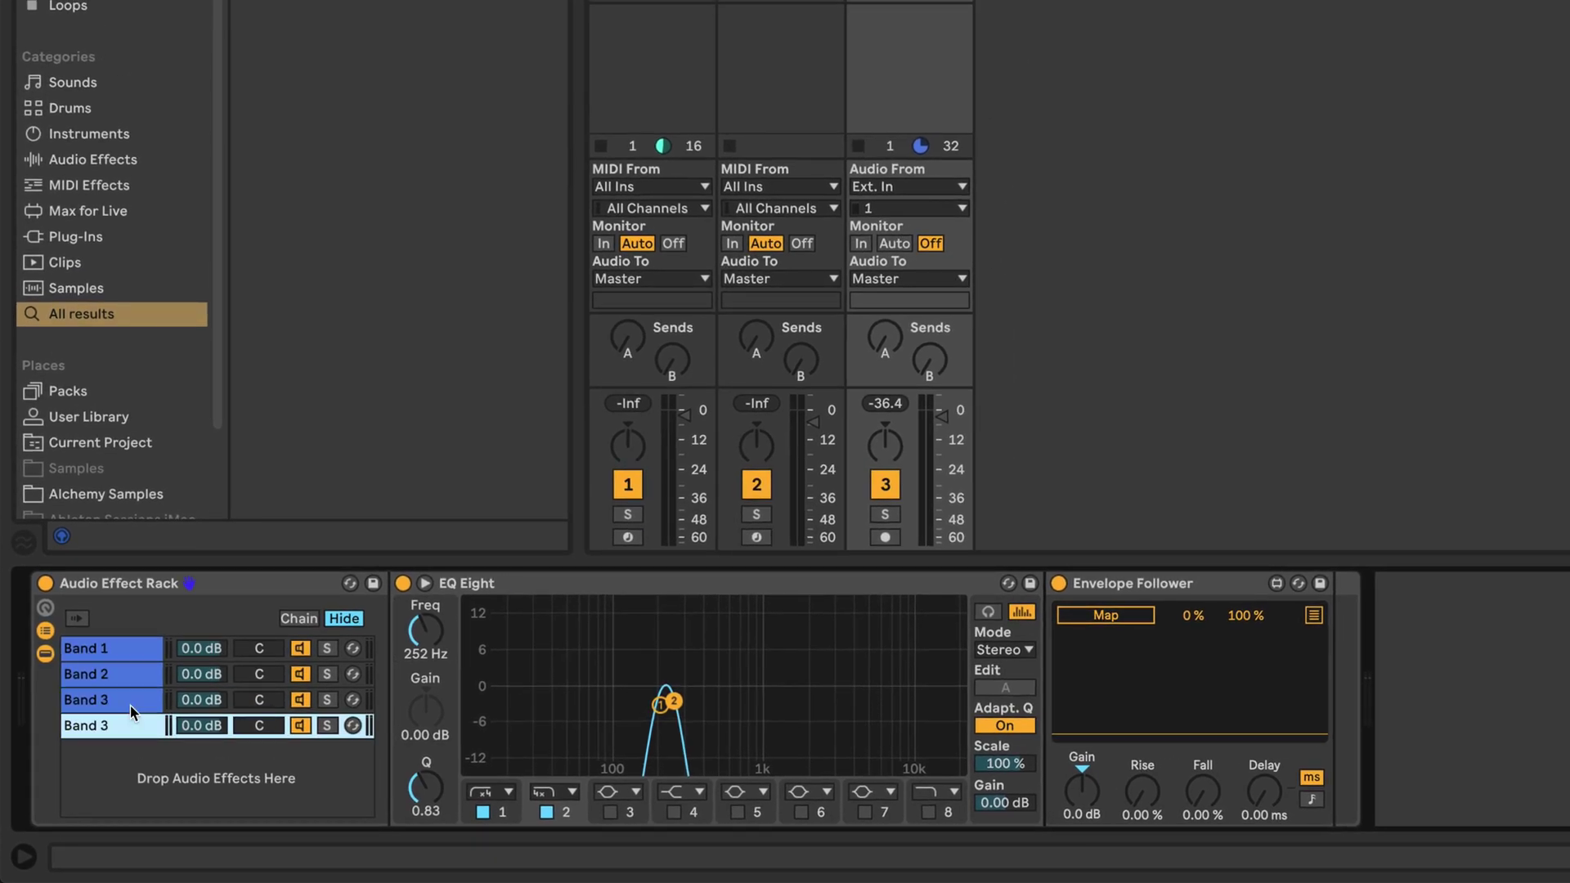
key("ctrl+d")
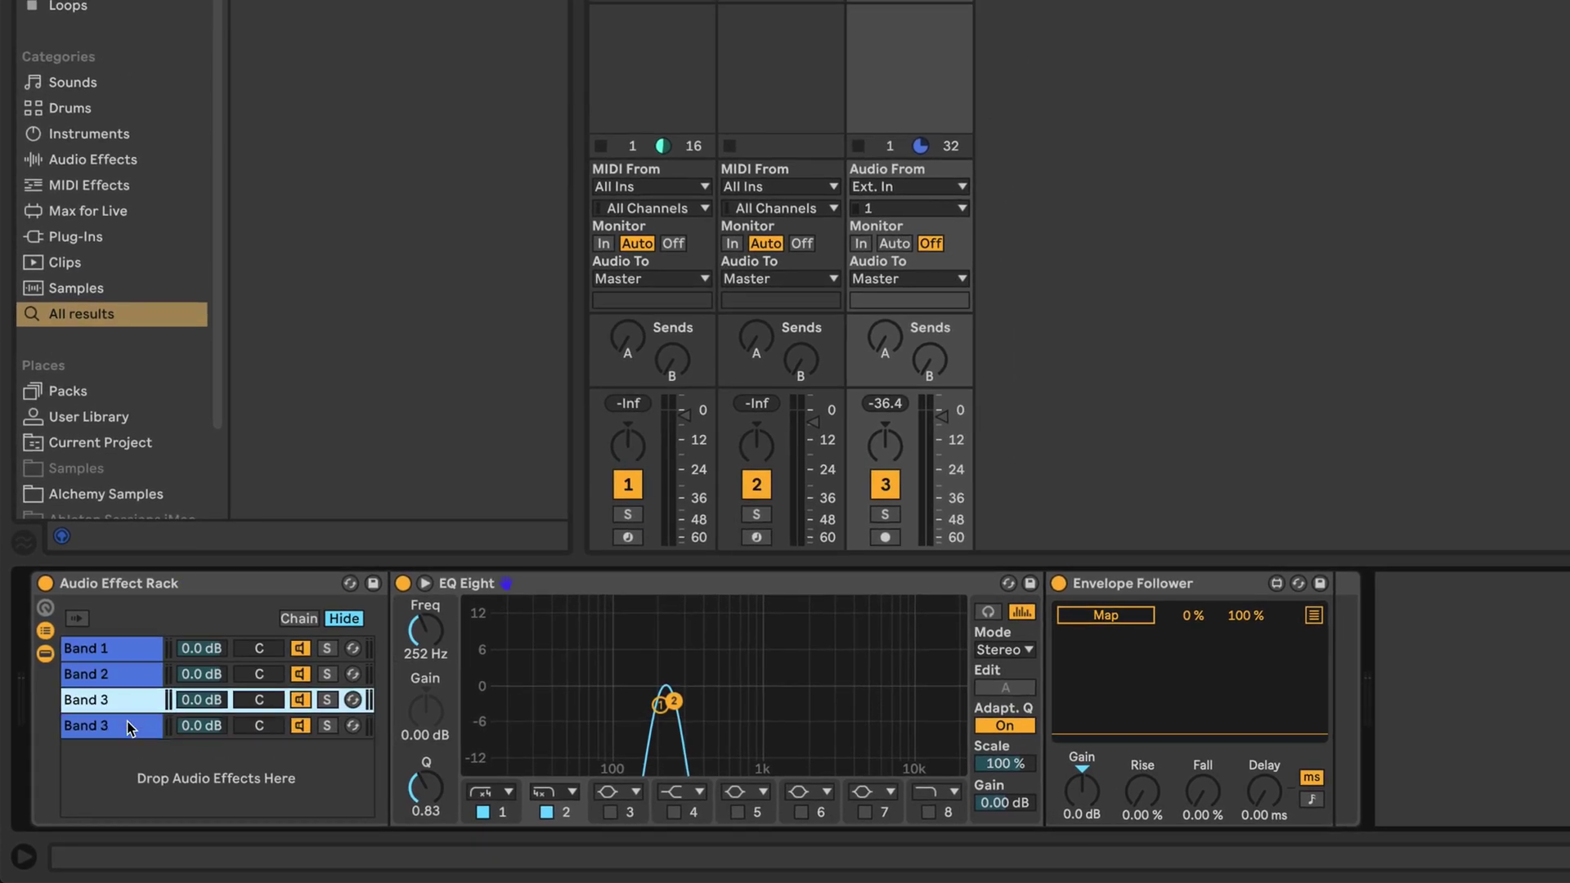
left_click(128, 727)
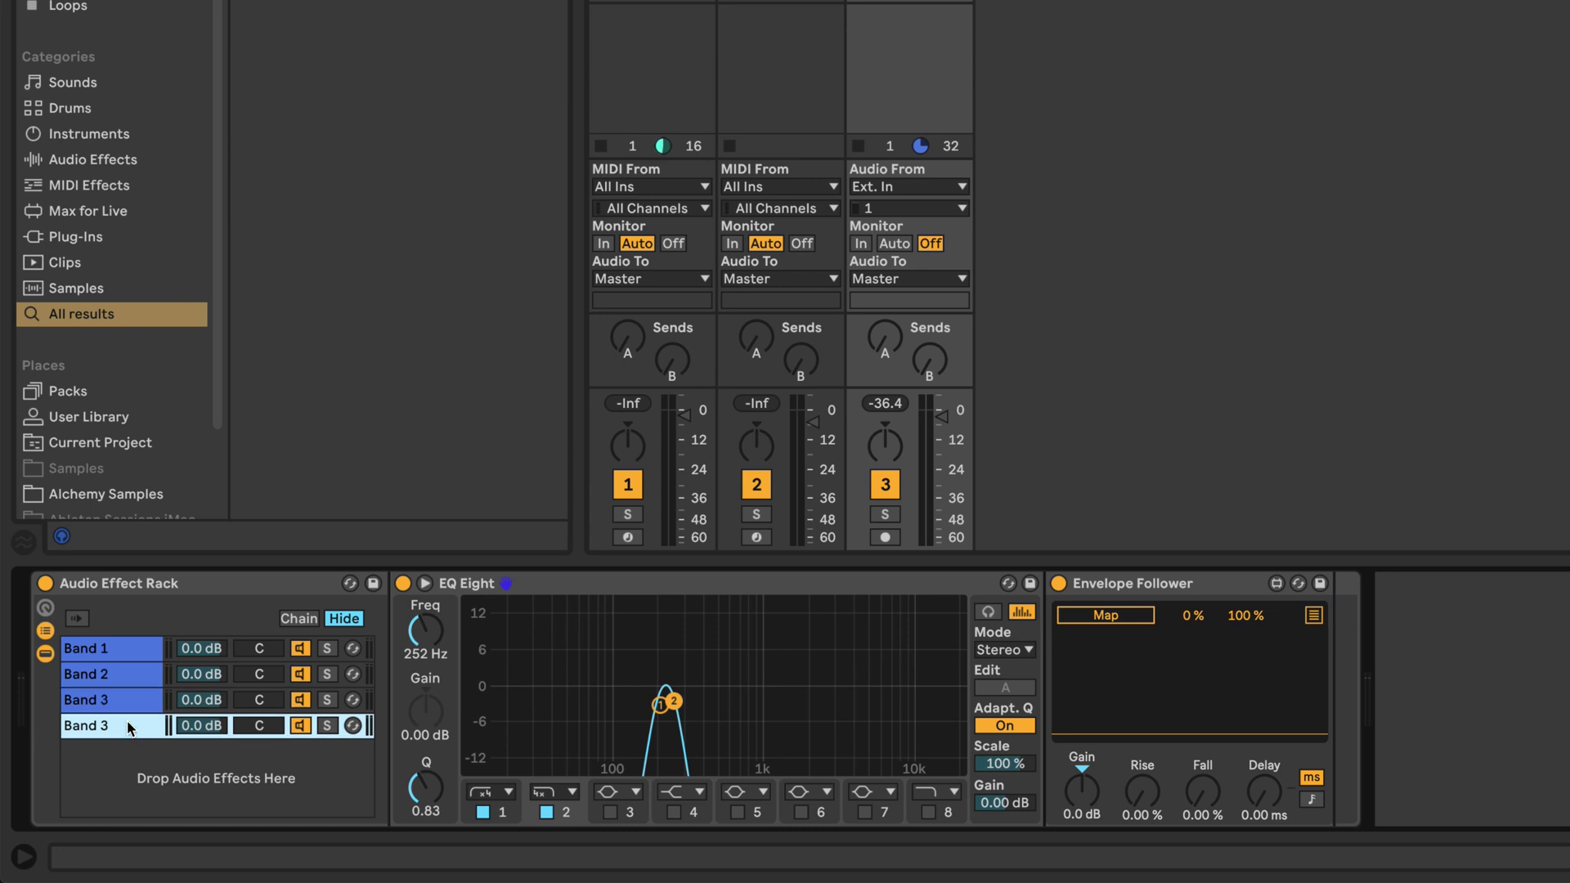
key("ctrl+r")
type("4")
key("Return")
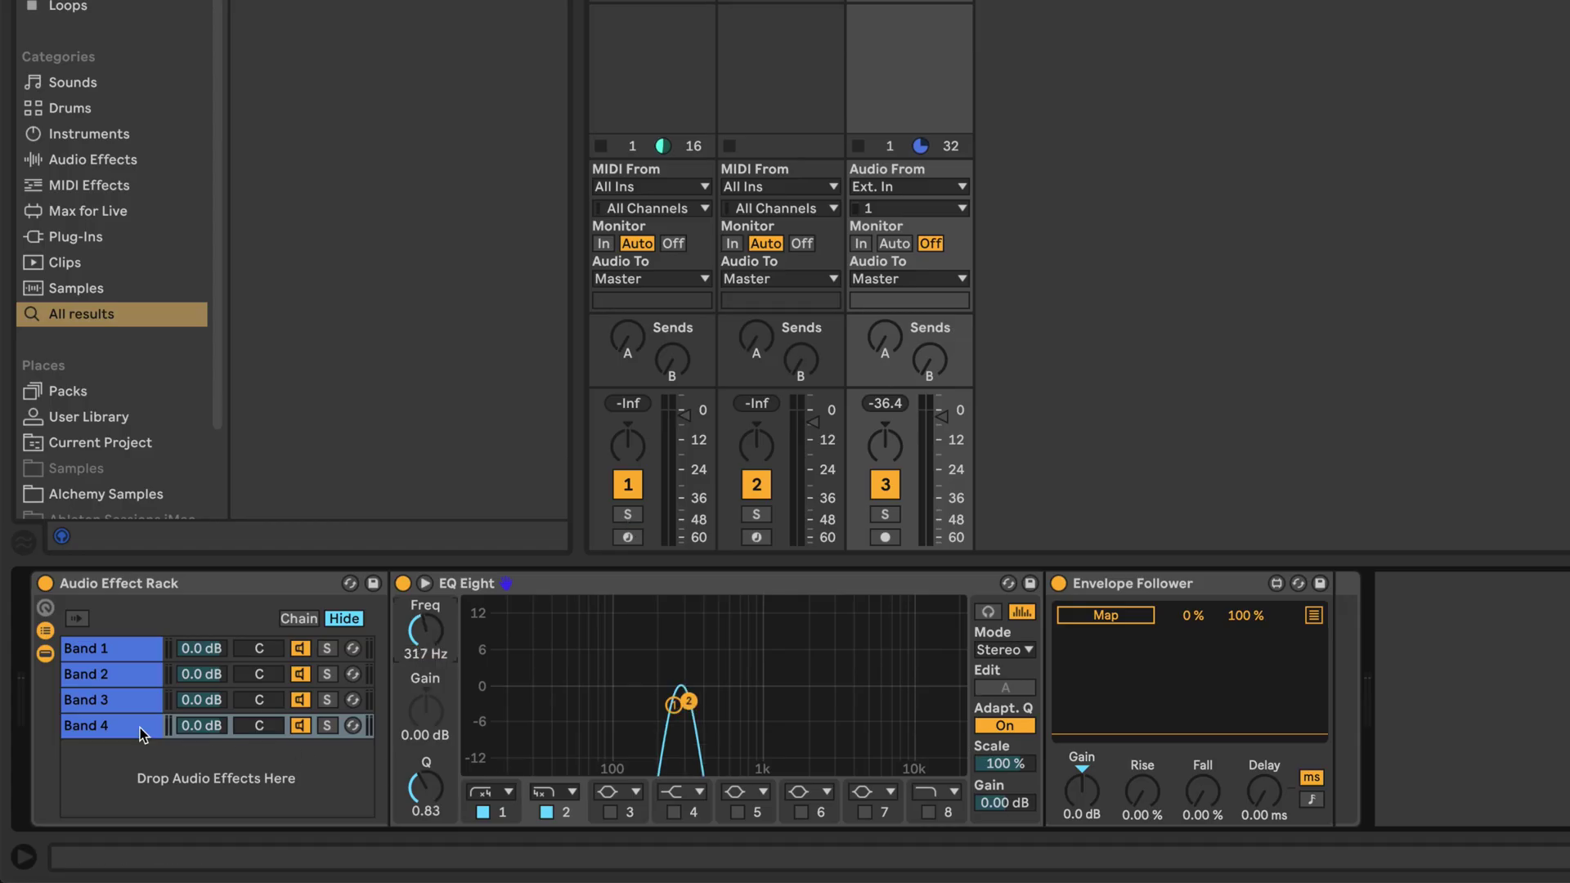
Duplicate the Band 4 chain as Band 5 and set its EQ Eight filter 1 to 317 Hz and filter 2 to 400 Hz.
left_click(139, 727)
key("ctrl+d")
key("ctrl+r")
type("Band 5")
key("Return")
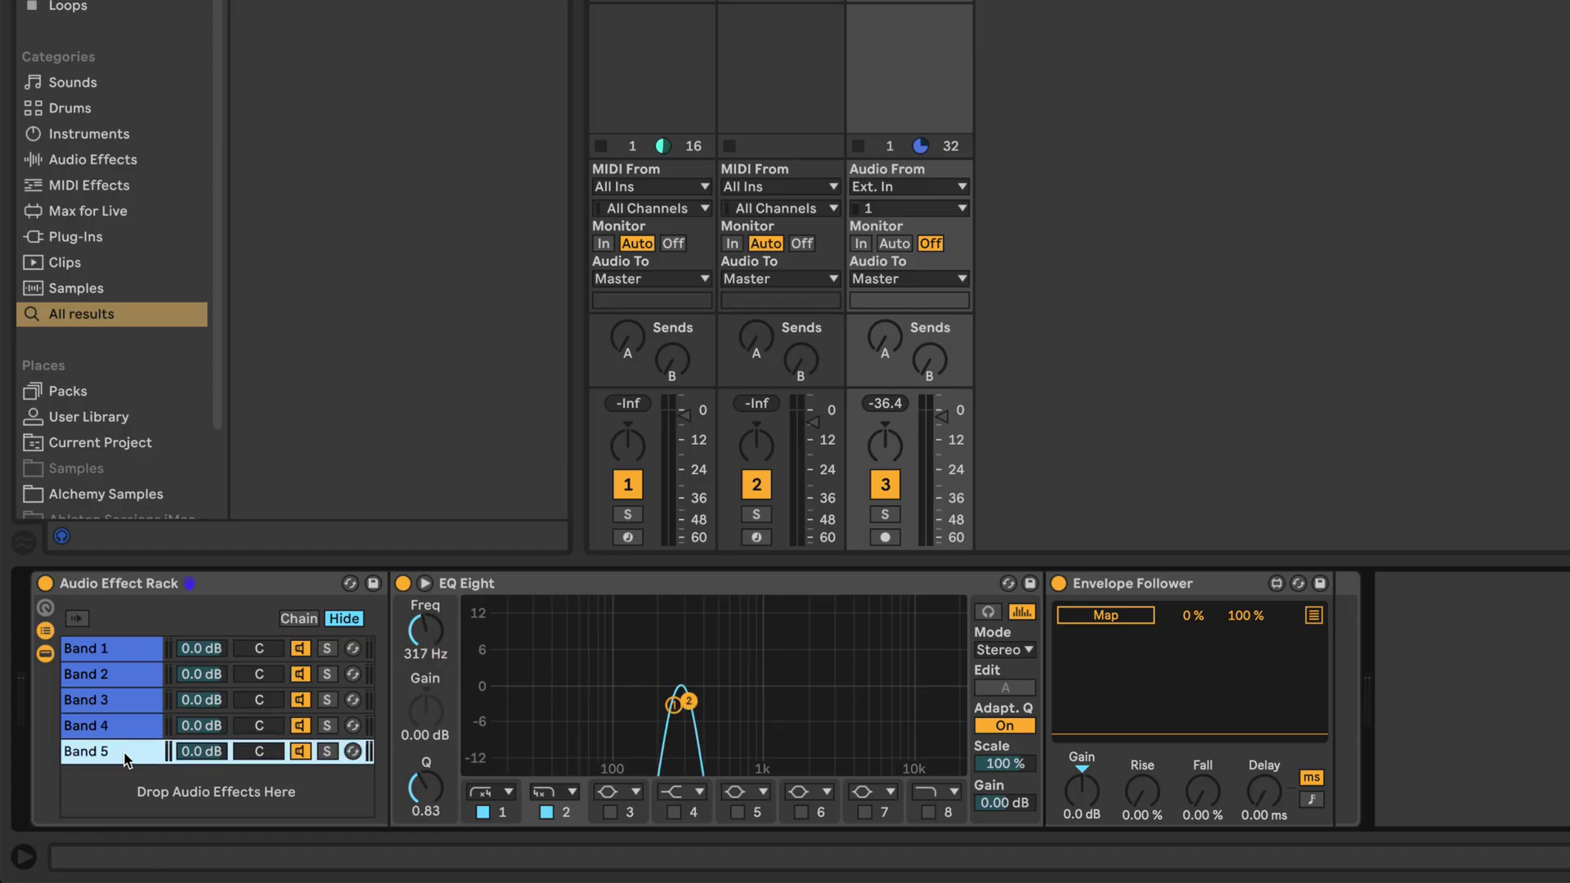
left_click(495, 816)
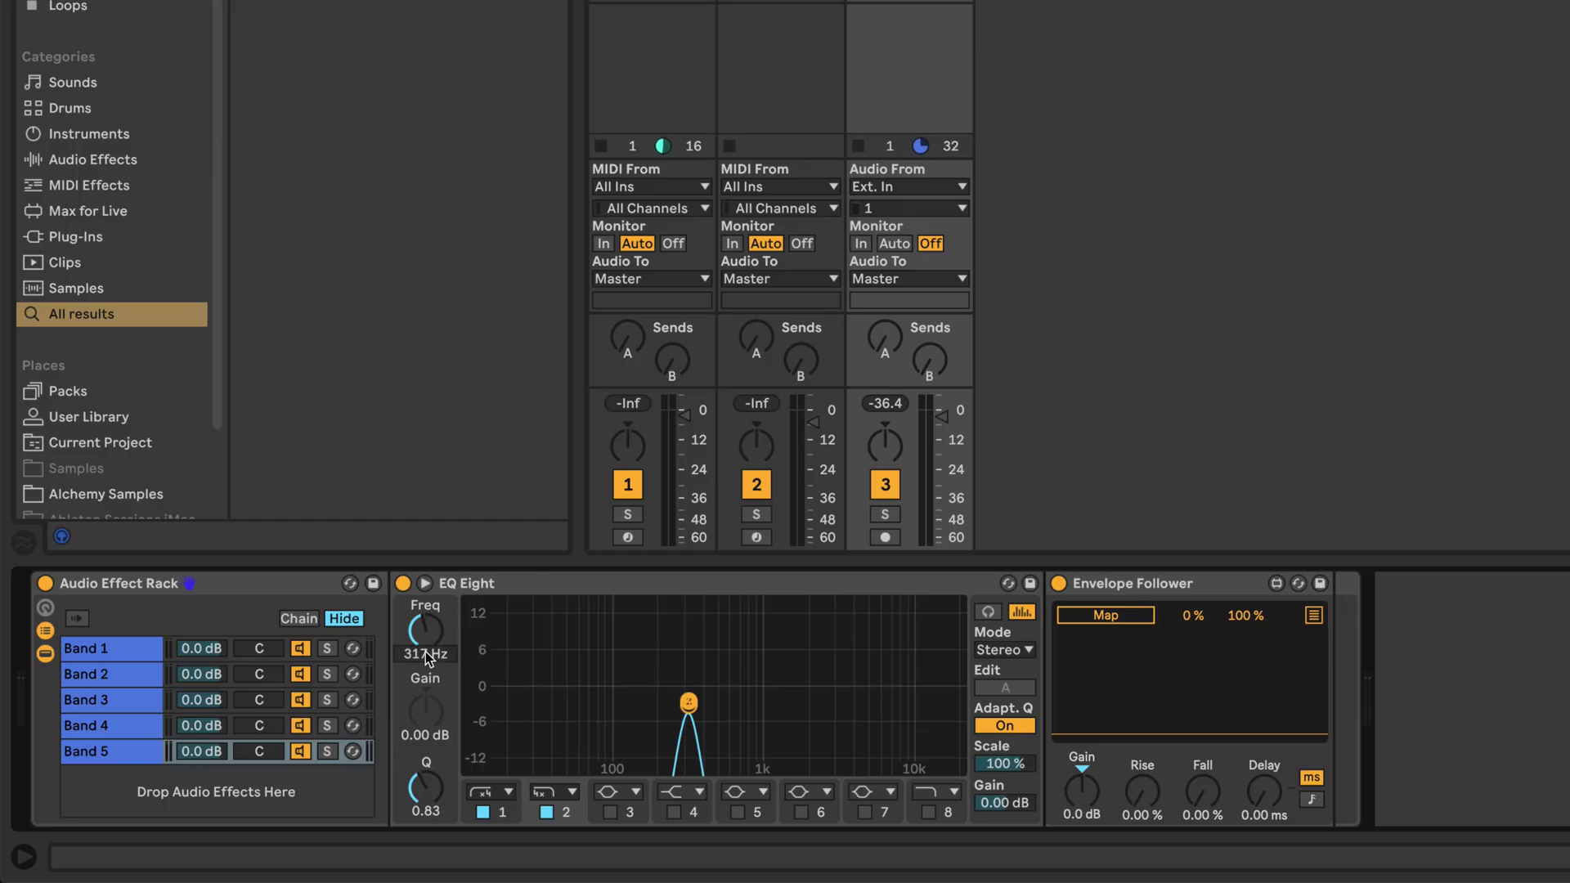
Duplicate the Band 5 chain as Band 6 and set its EQ Eight filter 1 to 400 Hz and filter 2 to 504 Hz.
left_click(125, 752)
key("ctrl+d")
key("ctrl+r")
type("Band 6")
key("Return")
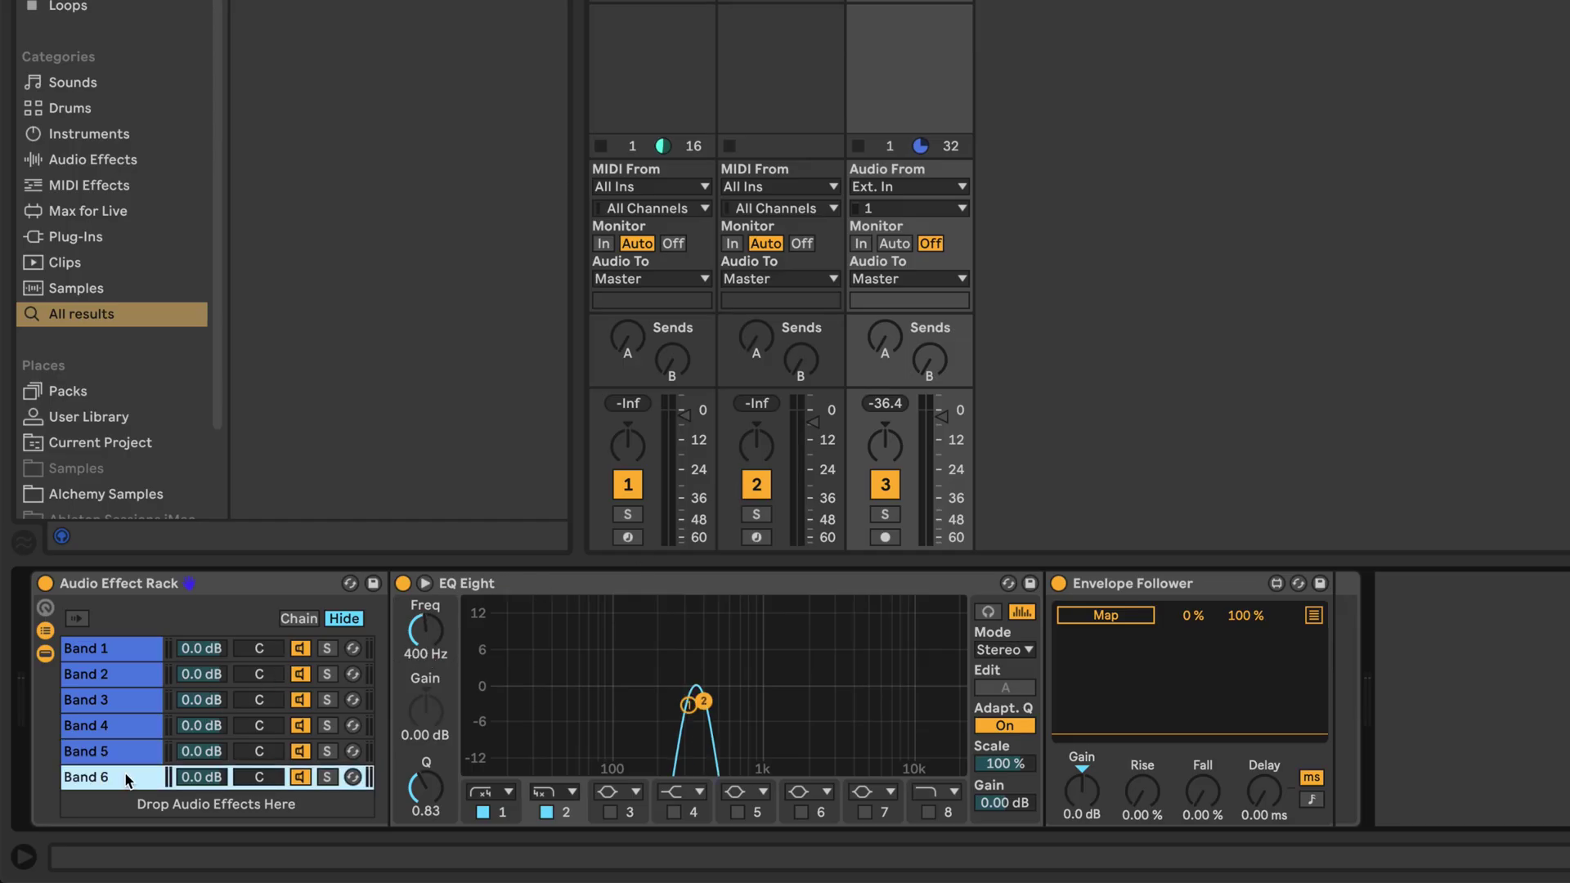
left_click(499, 813)
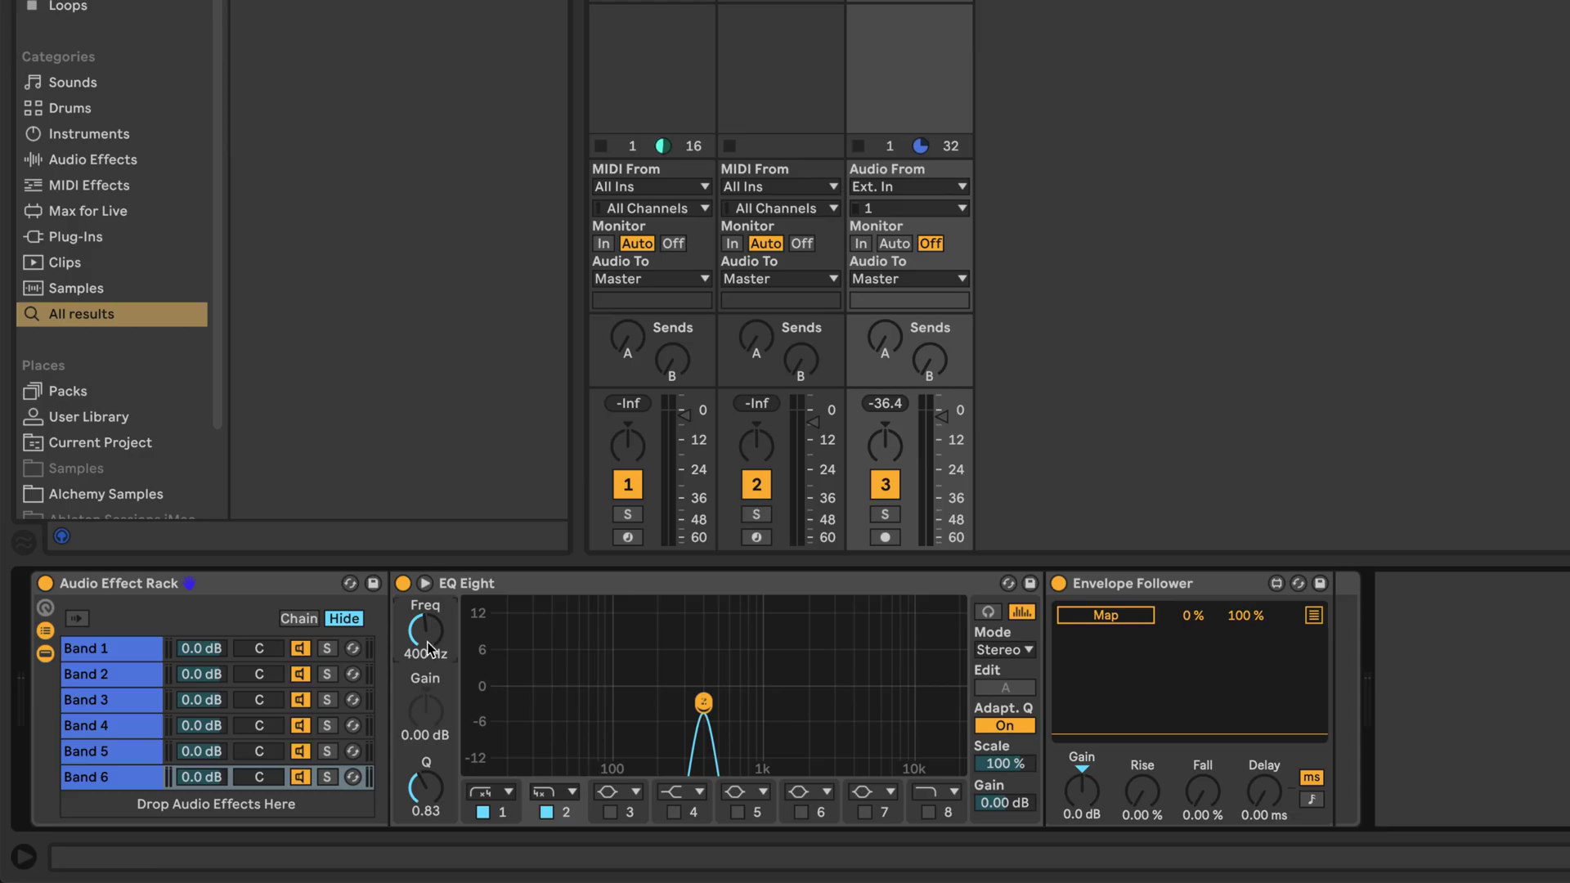
Duplicate the Band 6 chain as Band 7 and set its EQ Eight filter 1 to 504 Hz and filter 2 to 635 Hz.
left_click(128, 777)
key("ctrl+d")
key("ctrl+r")
type("Band")
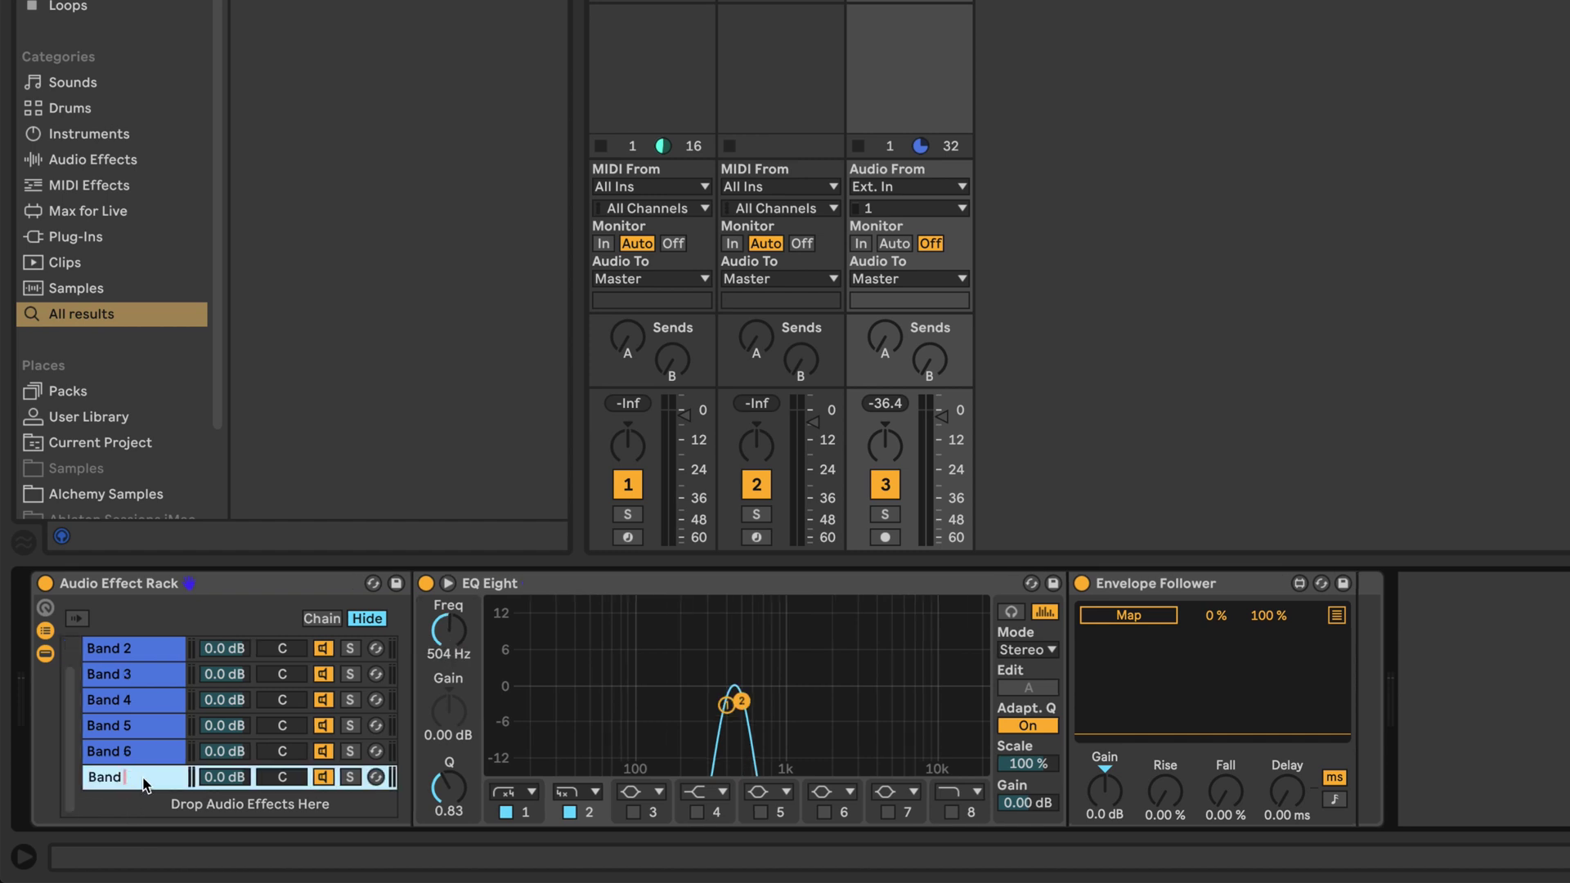
type(" 7")
key("Return")
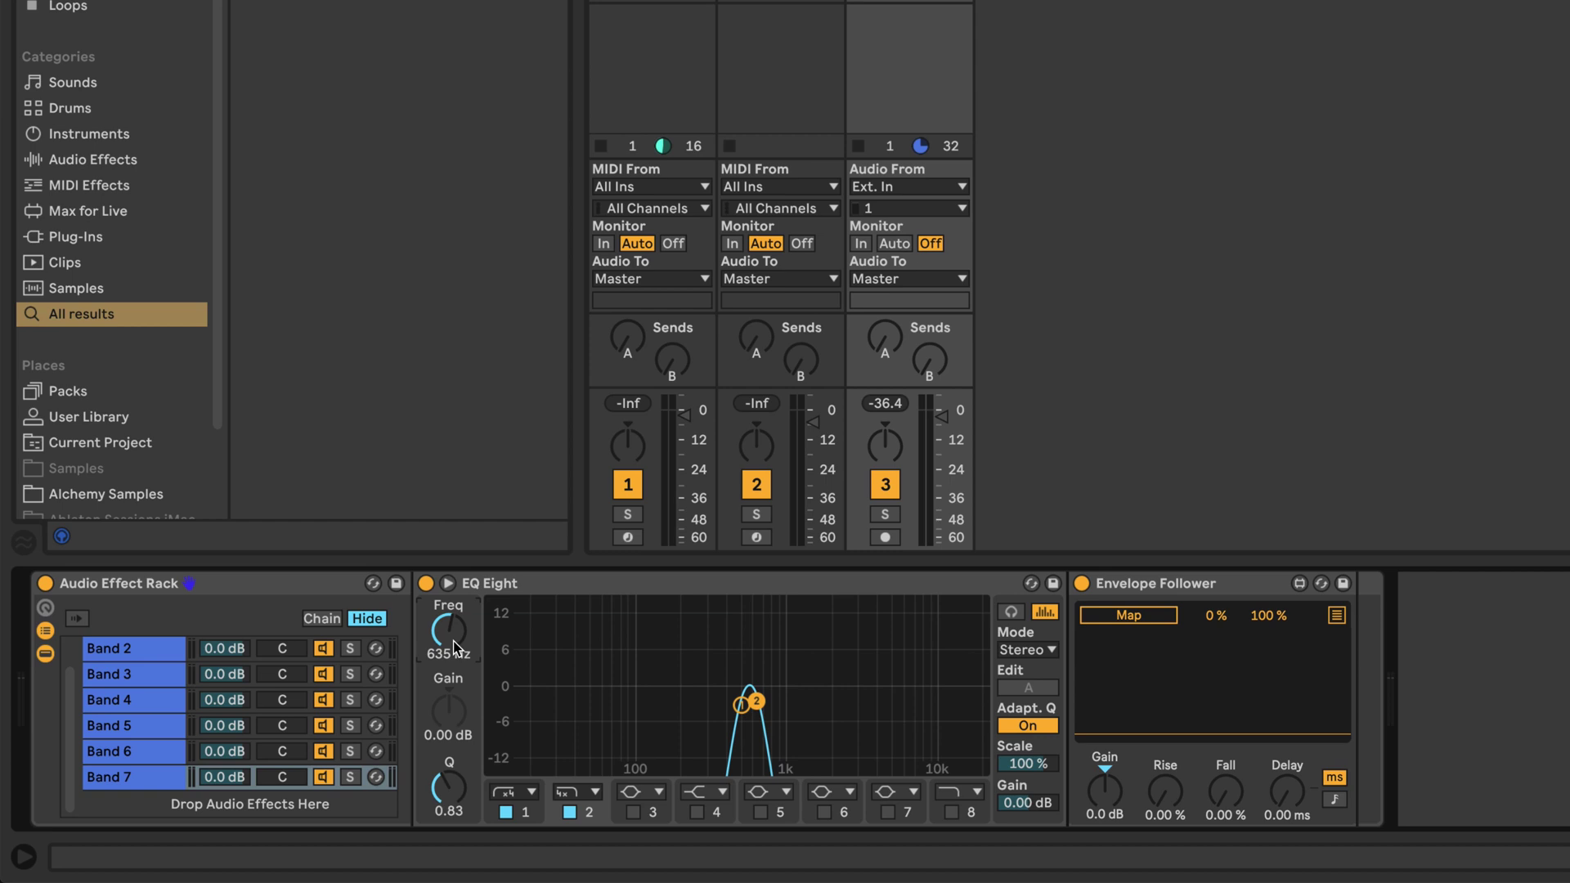
Duplicate the Band 7 chain as Band 8 and set its EQ Eight filter 1 to 635 Hz and filter 2 to 800 Hz.
left_click(167, 780)
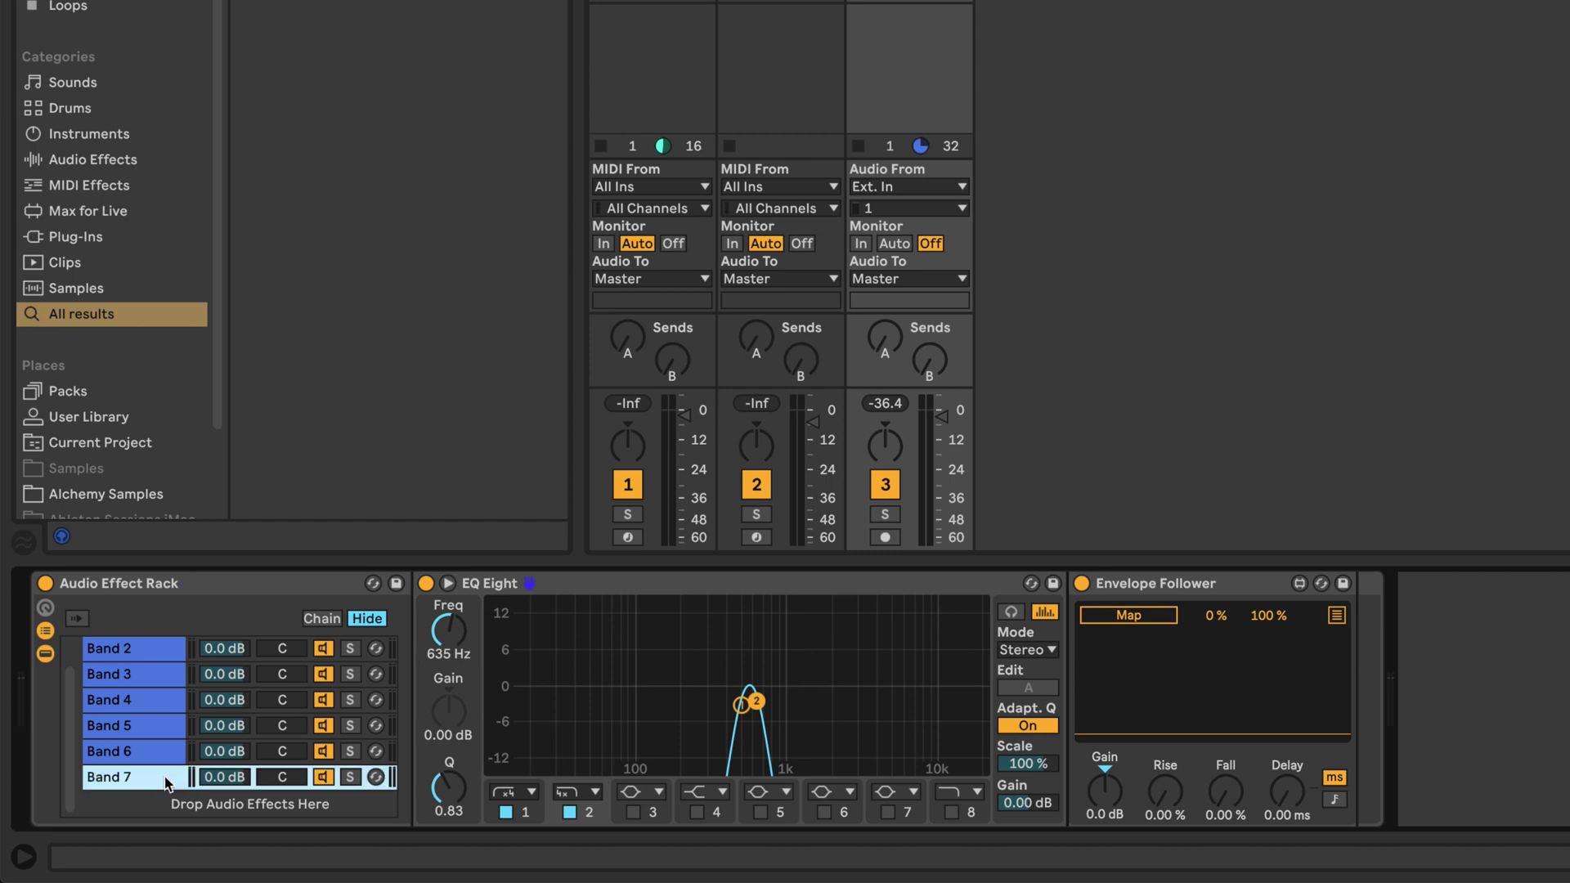
key("super+d")
key("super+r")
type("Band 8")
key("Return")
left_click(520, 813)
left_click(458, 656)
type("6")
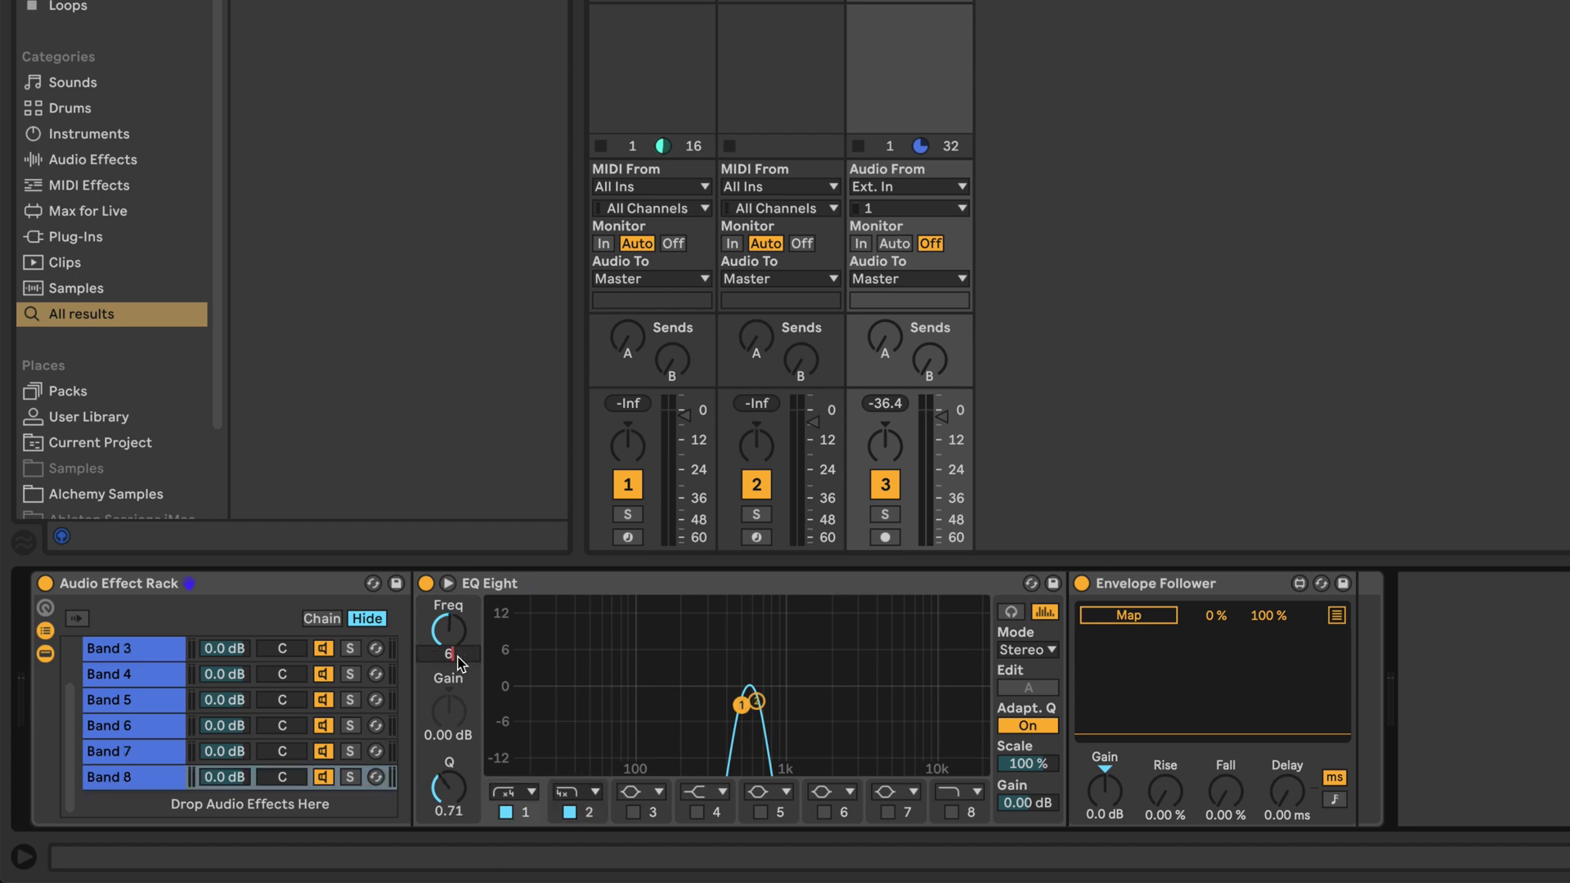
type("00")
key("Return")
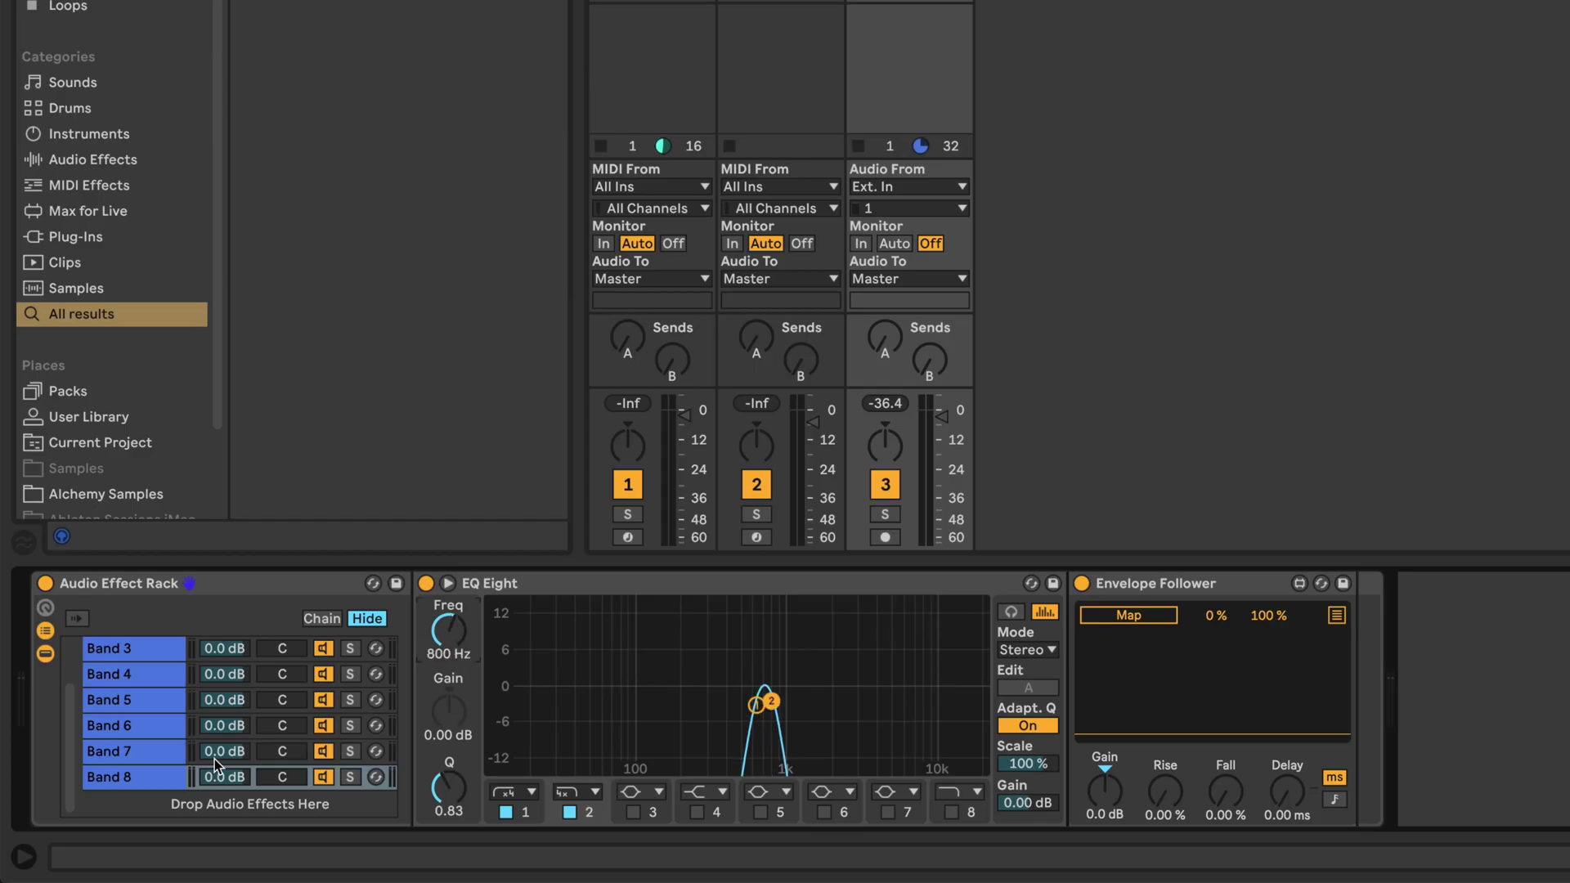
Duplicate the Band 8 chain as Band 9 and set its EQ Eight filter 1 to 800 Hz and filter 2 to 1.01 kHz.
left_click(154, 776)
key("ctrl+d")
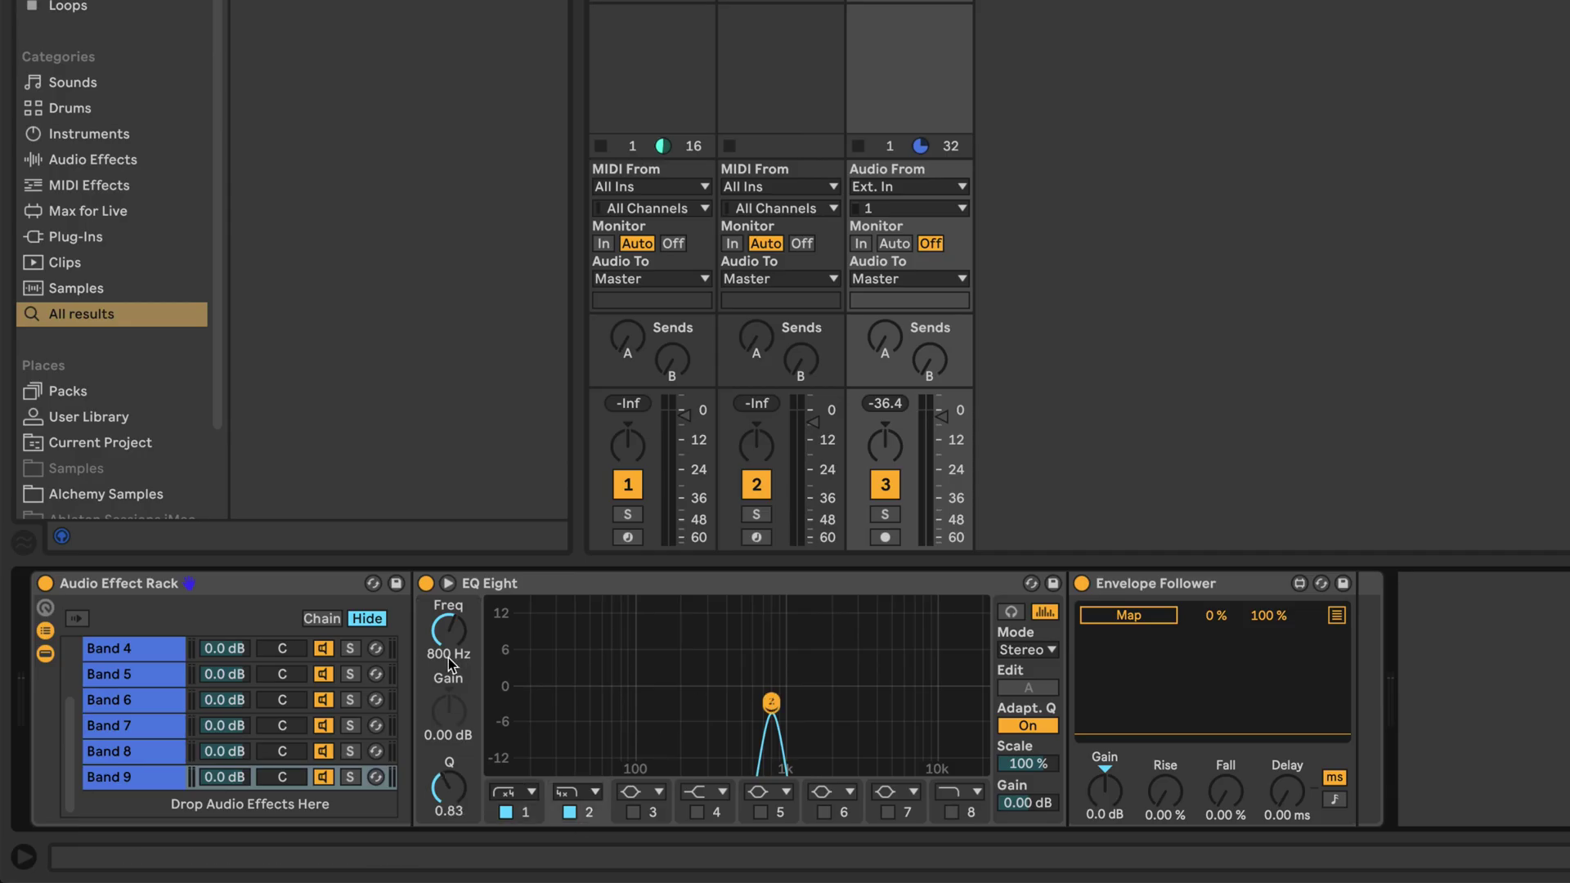
type("1090")
key("Return")
Duplicate the Band 9 chain as Band 10 and set its EQ Eight filter 1 to 1.01 kHz and filter 2 to 1.27 kHz.
left_click(134, 779)
key("super+d")
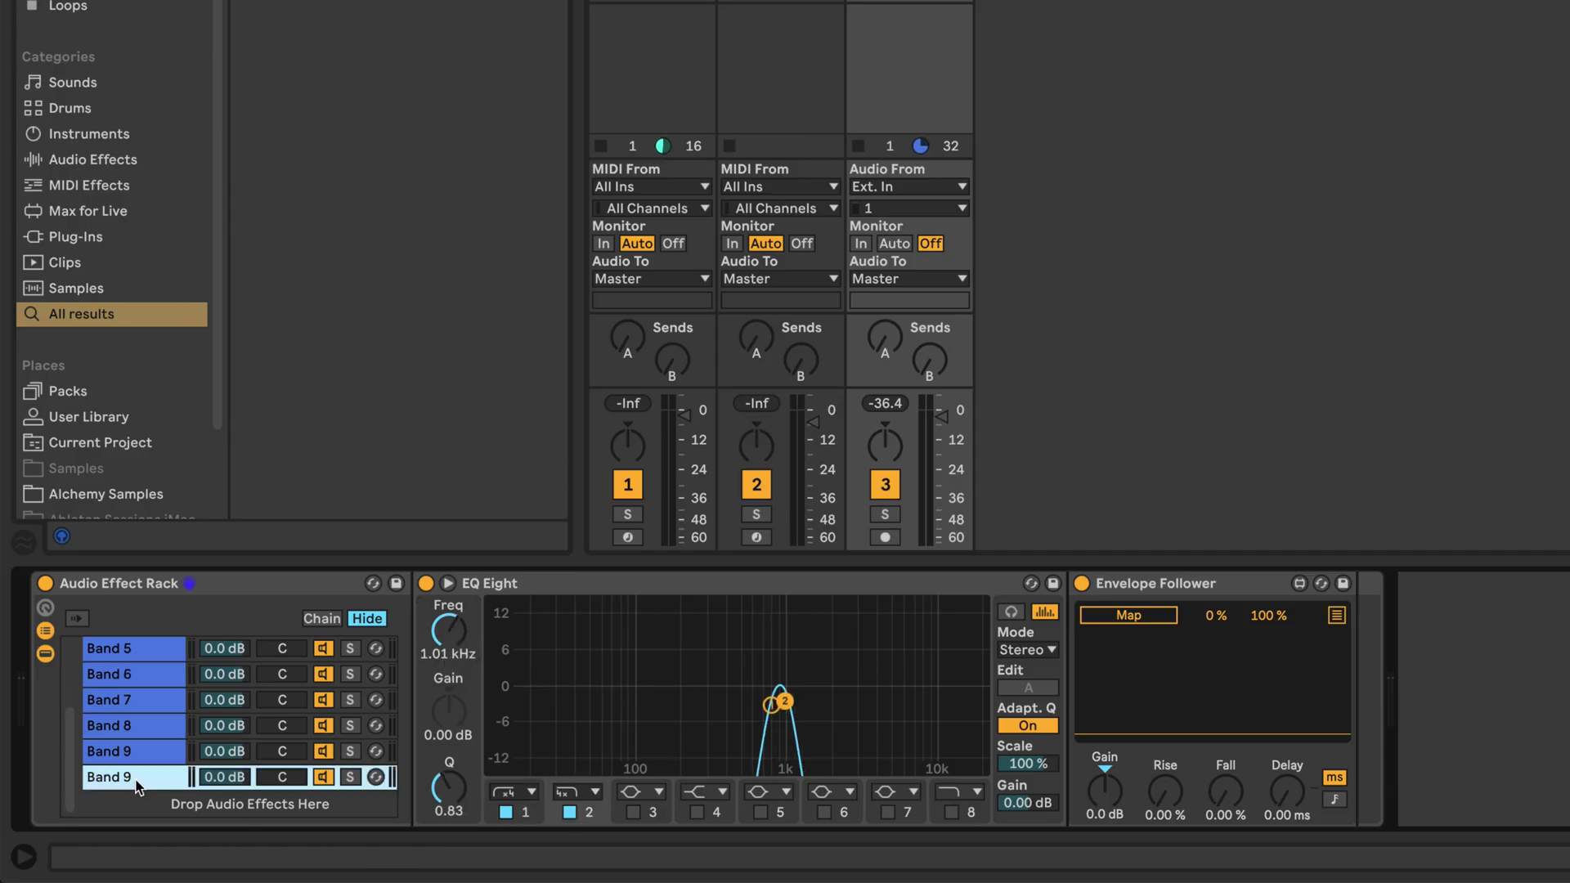
key("super+r")
type("Band 10")
key("Return")
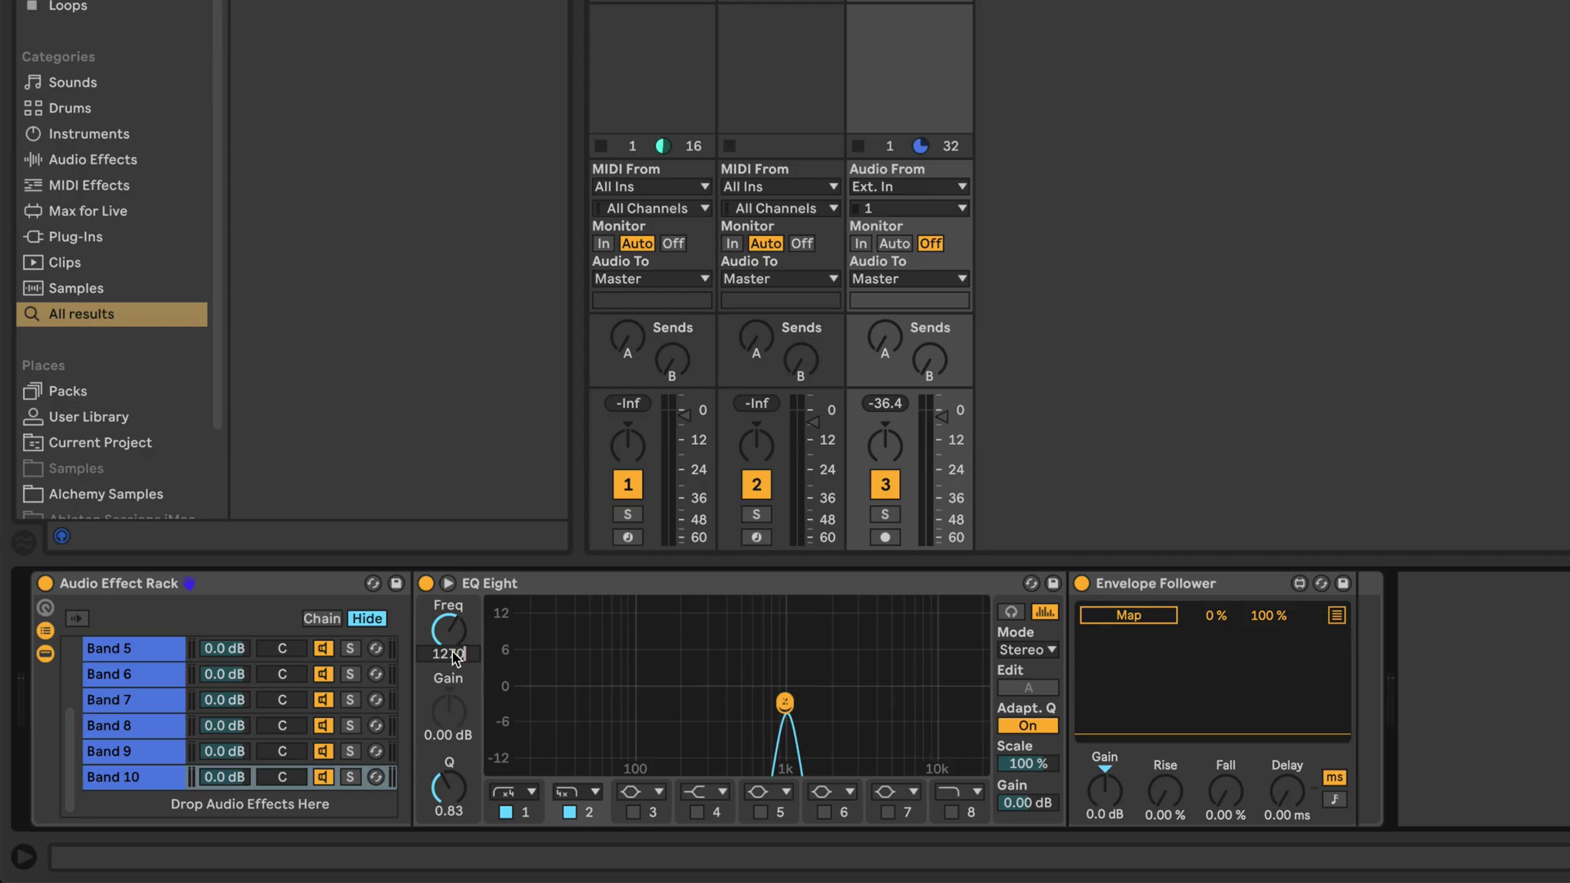
Duplicate the Band 10 chain as Band 11 and set its EQ Eight filter 1 to 1.27 kHz and filter 2 to 1.60 kHz.
left_click(147, 781)
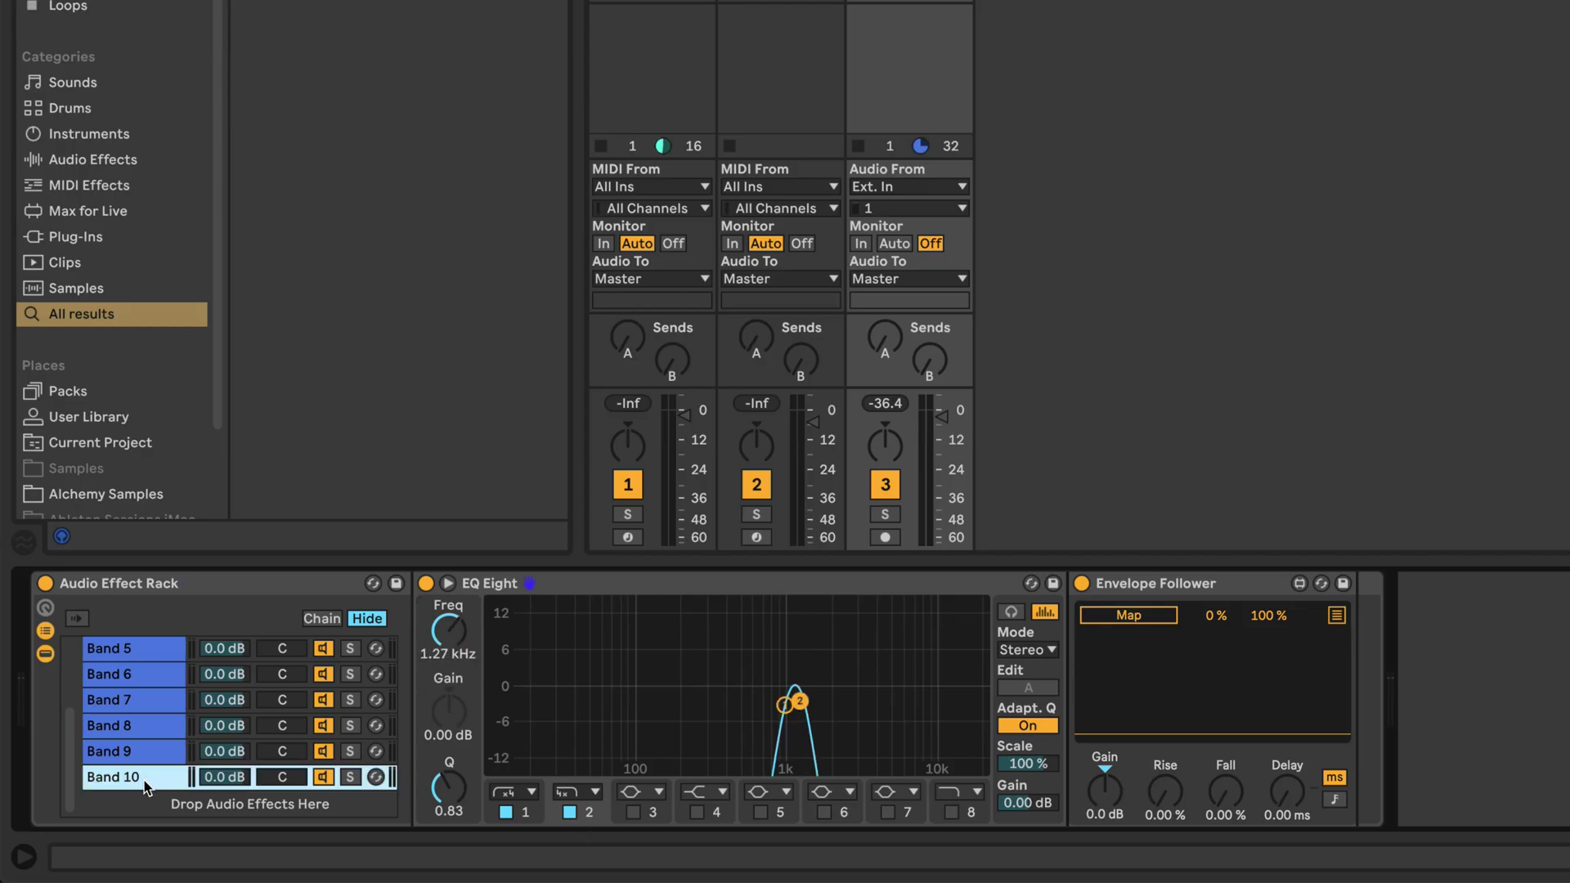
key("ctrl+r")
type("Band 11")
key("Return")
left_click(507, 812)
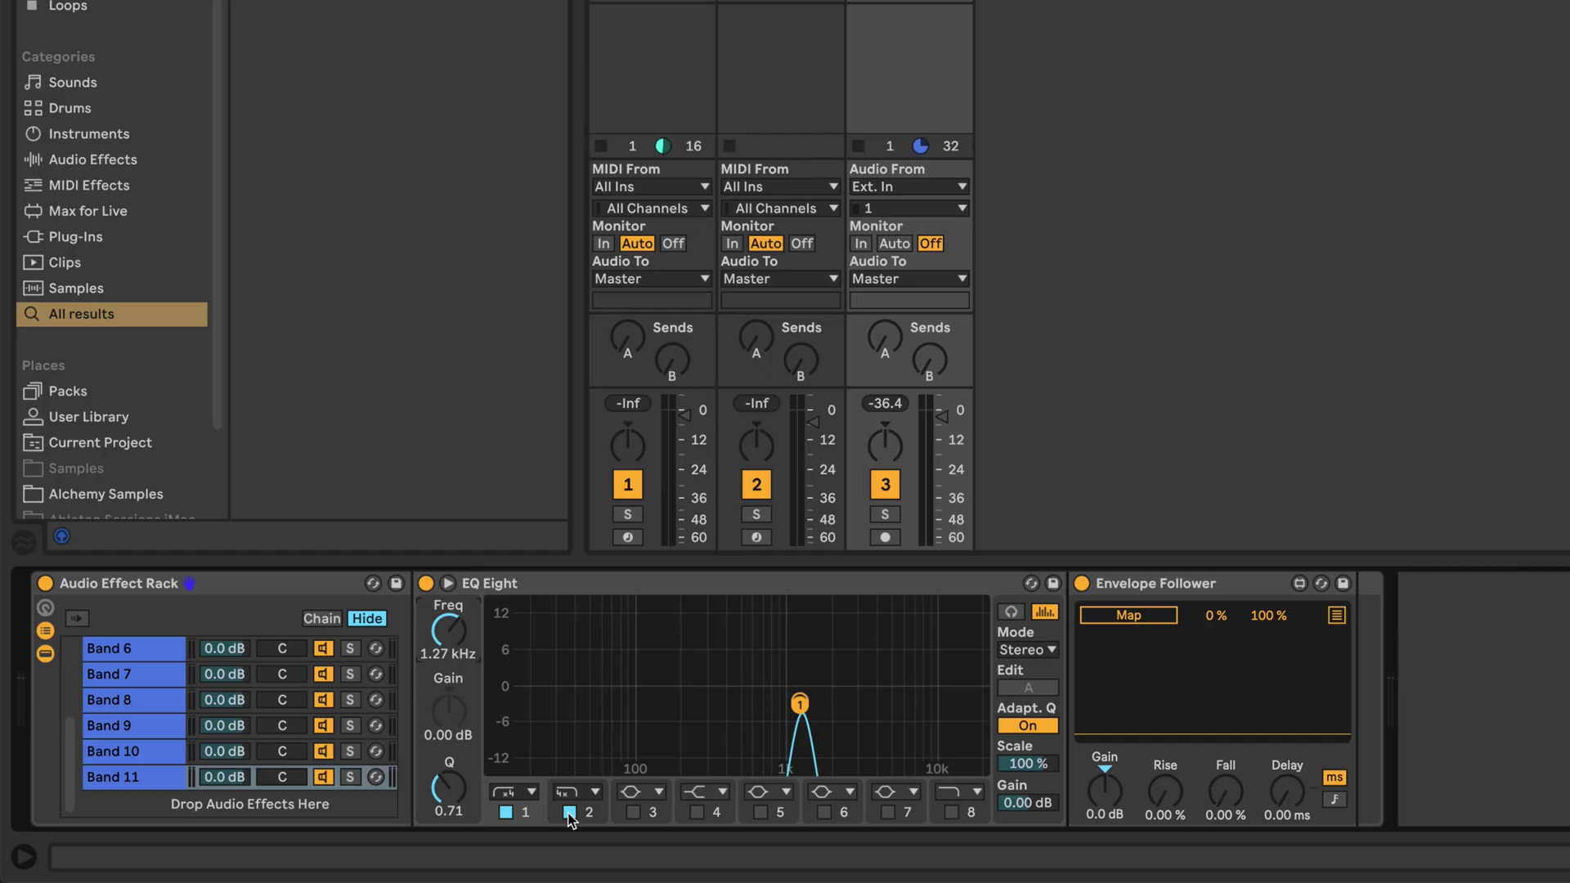
left_click(577, 792)
left_click(570, 812)
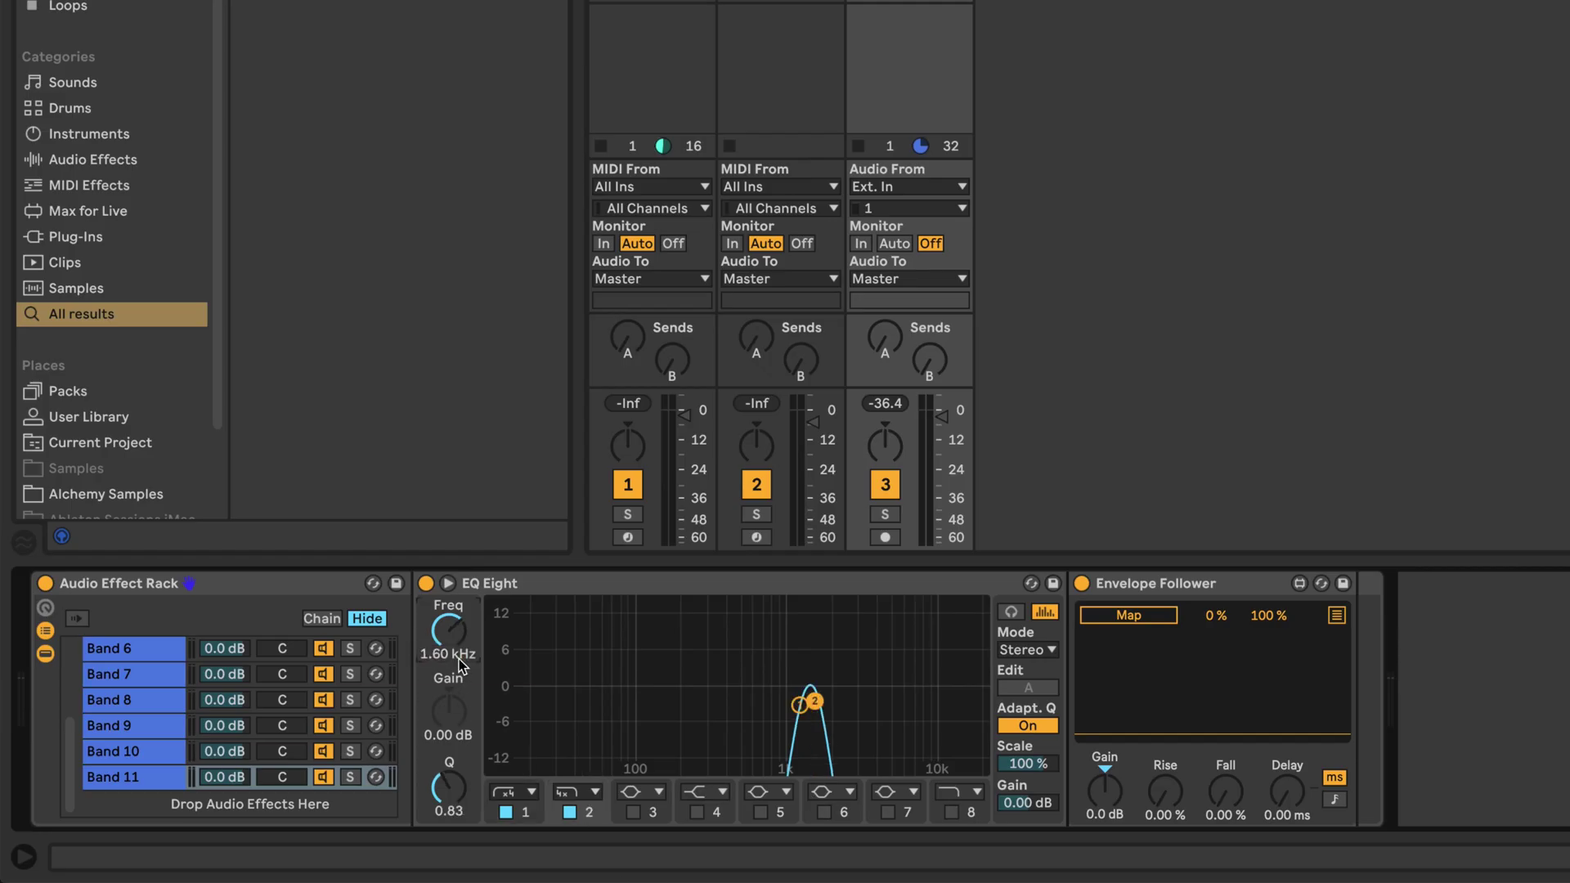
Duplicate the Band 11 chain as Band 12 and set its EQ Eight filter 1 to 1.60 kHz and filter 2 to 2016 Hz.
left_click(164, 784)
key("super+d")
key("super+r")
type("Band 12")
key("Return")
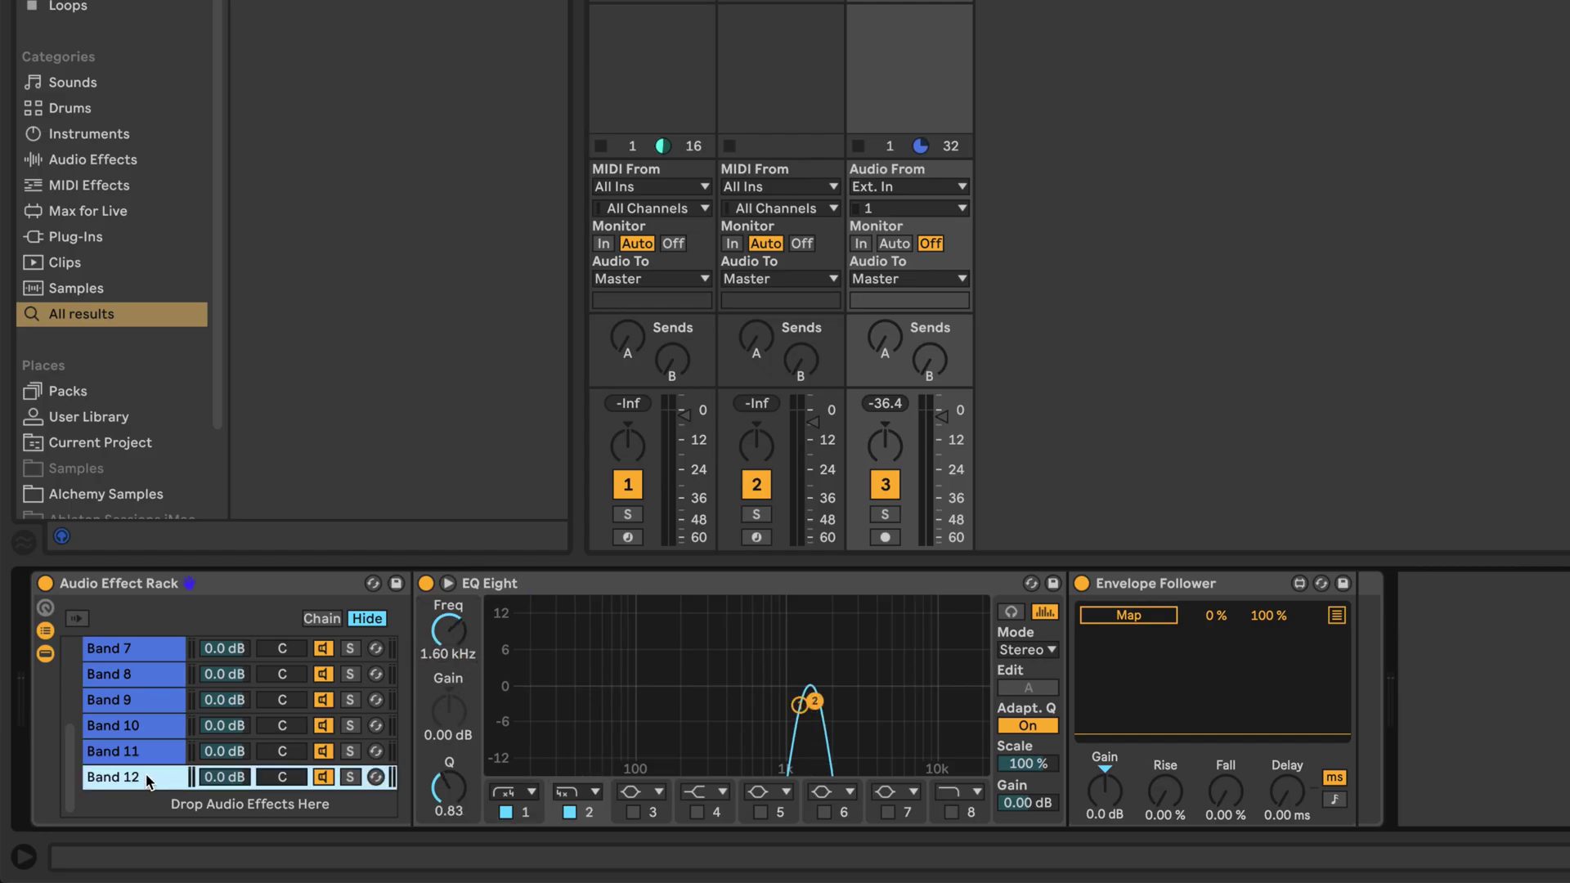
left_click(520, 818)
left_click_drag(448, 631, 449, 621)
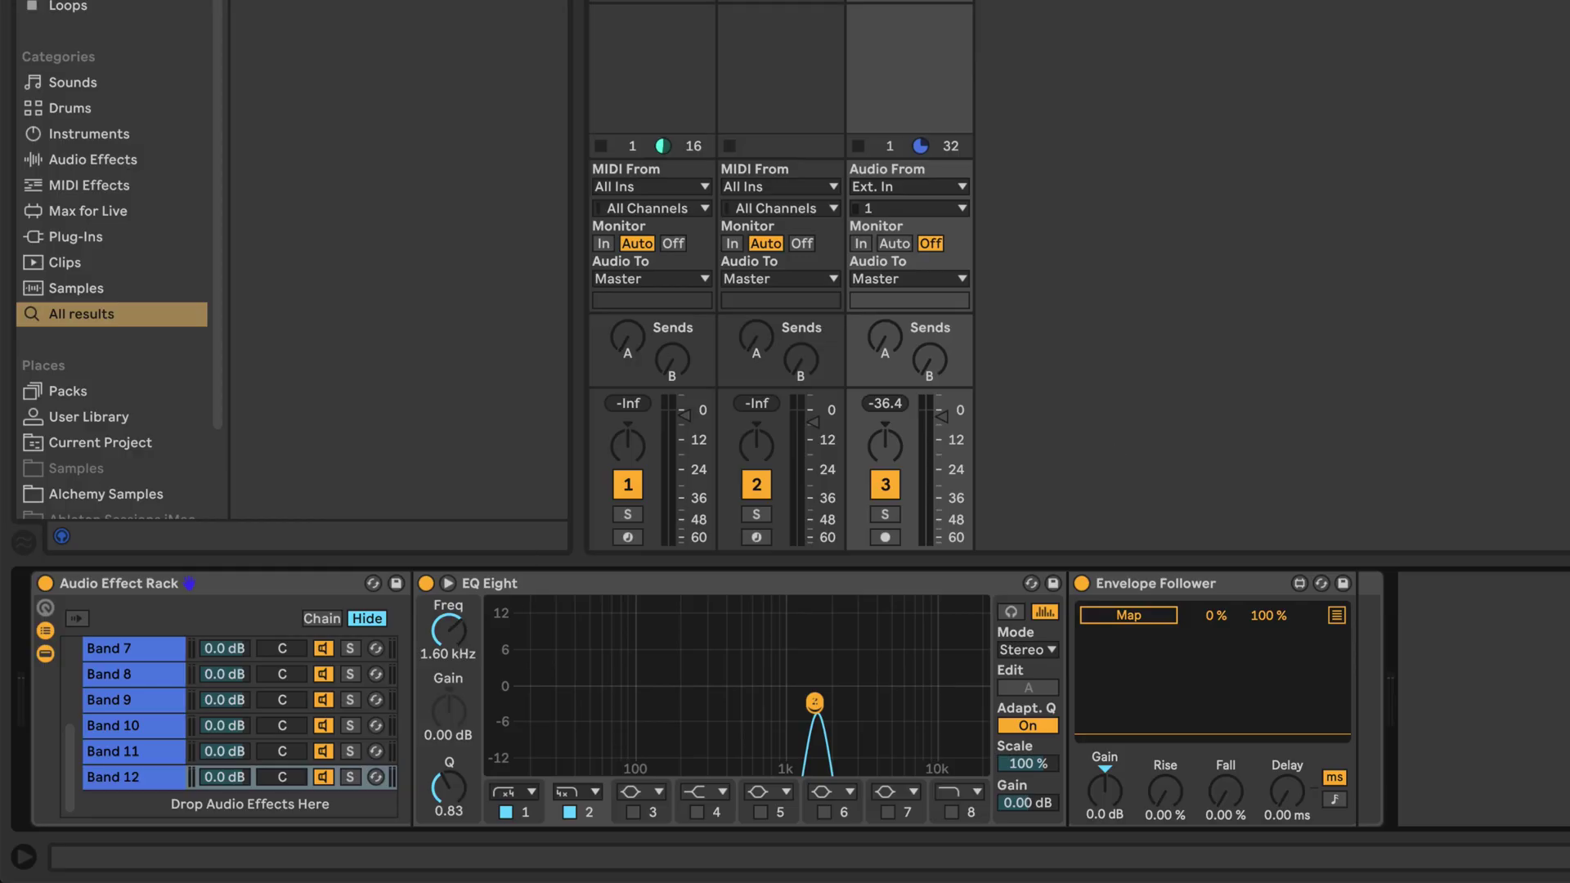
left_click(449, 632)
type("2016")
key("Return")
Duplicate the Band 12 chain as Band 13 and set its EQ Eight filter 1 to 2016 Hz and filter 2 to 2.50 kHz.
left_click(149, 782)
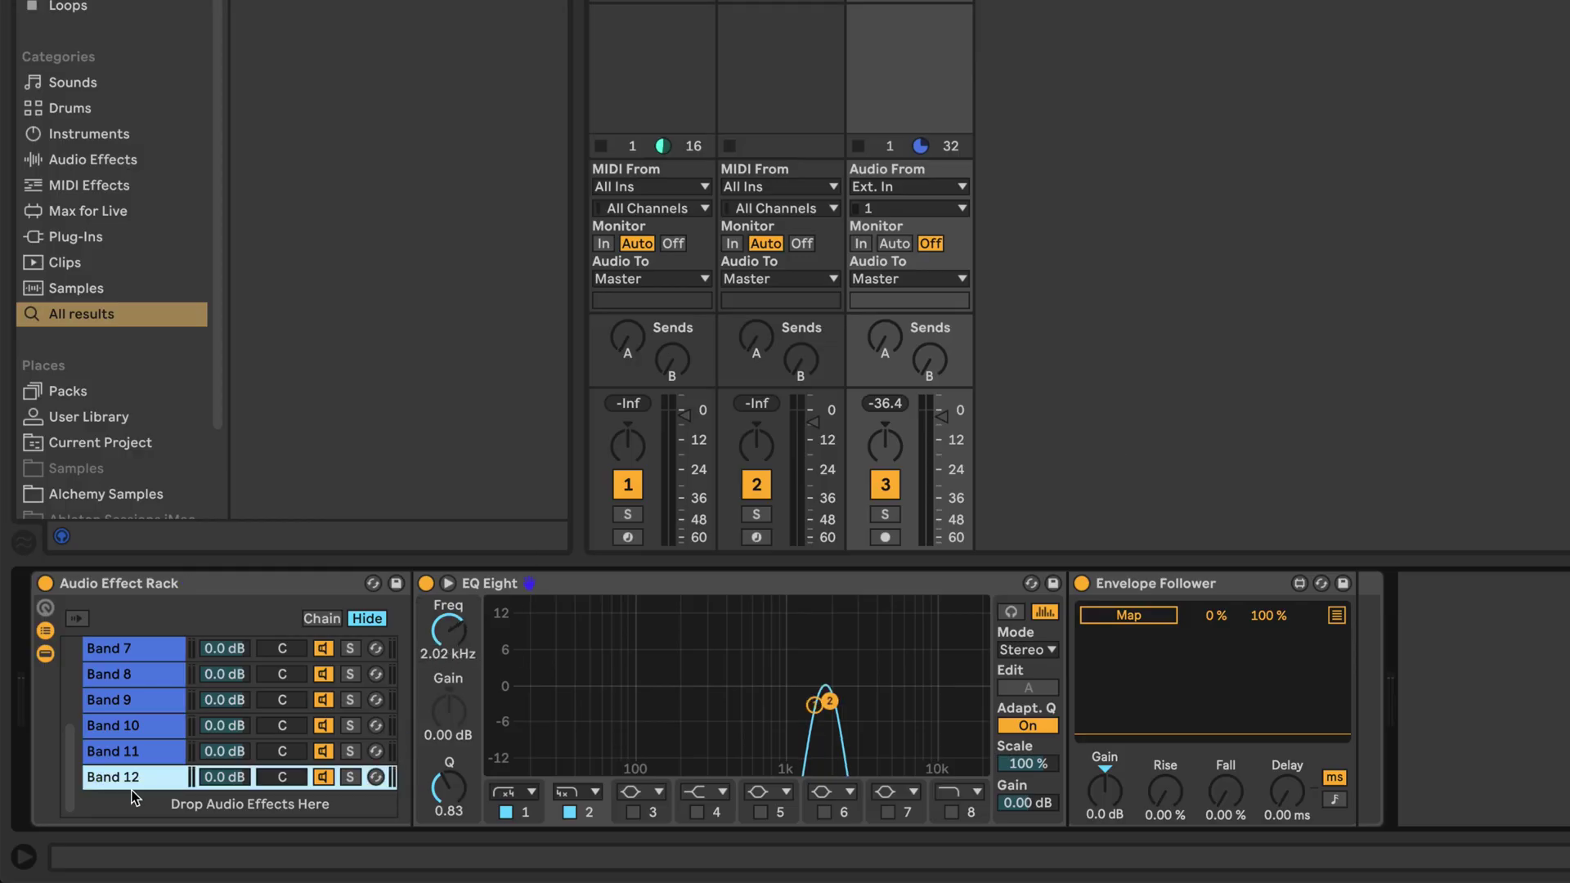
key("ctrl+d")
left_click(531, 814)
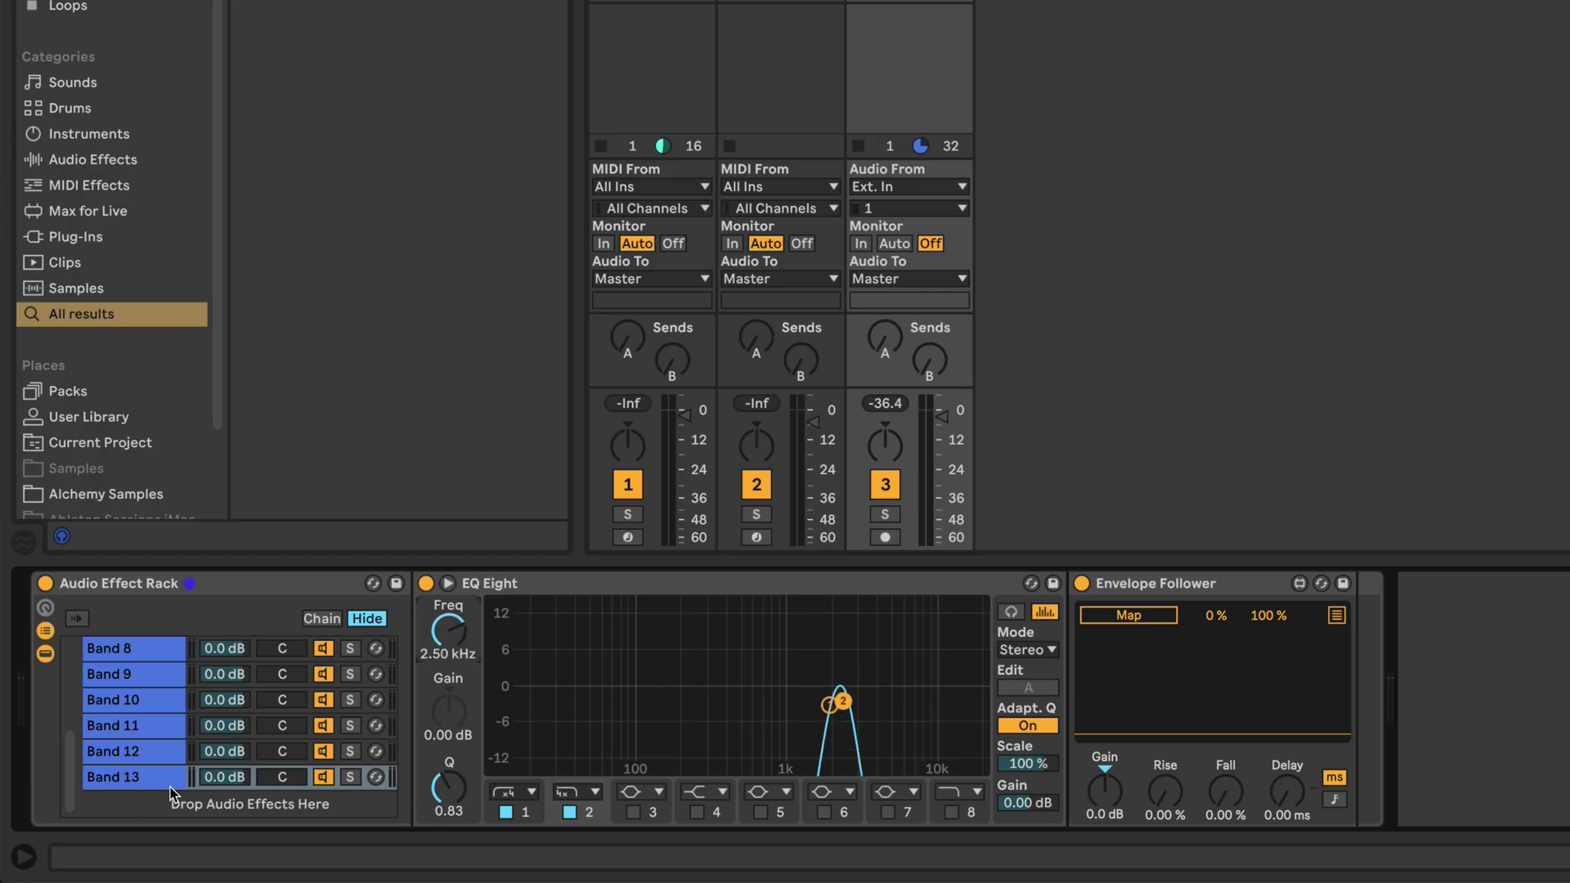
Duplicate the Band 13 chain as Band 14 and set its EQ Eight filter 1 to 2.50 kHz and filter 2 to 3.20 kHz.
left_click(170, 787)
key("ctrl+d")
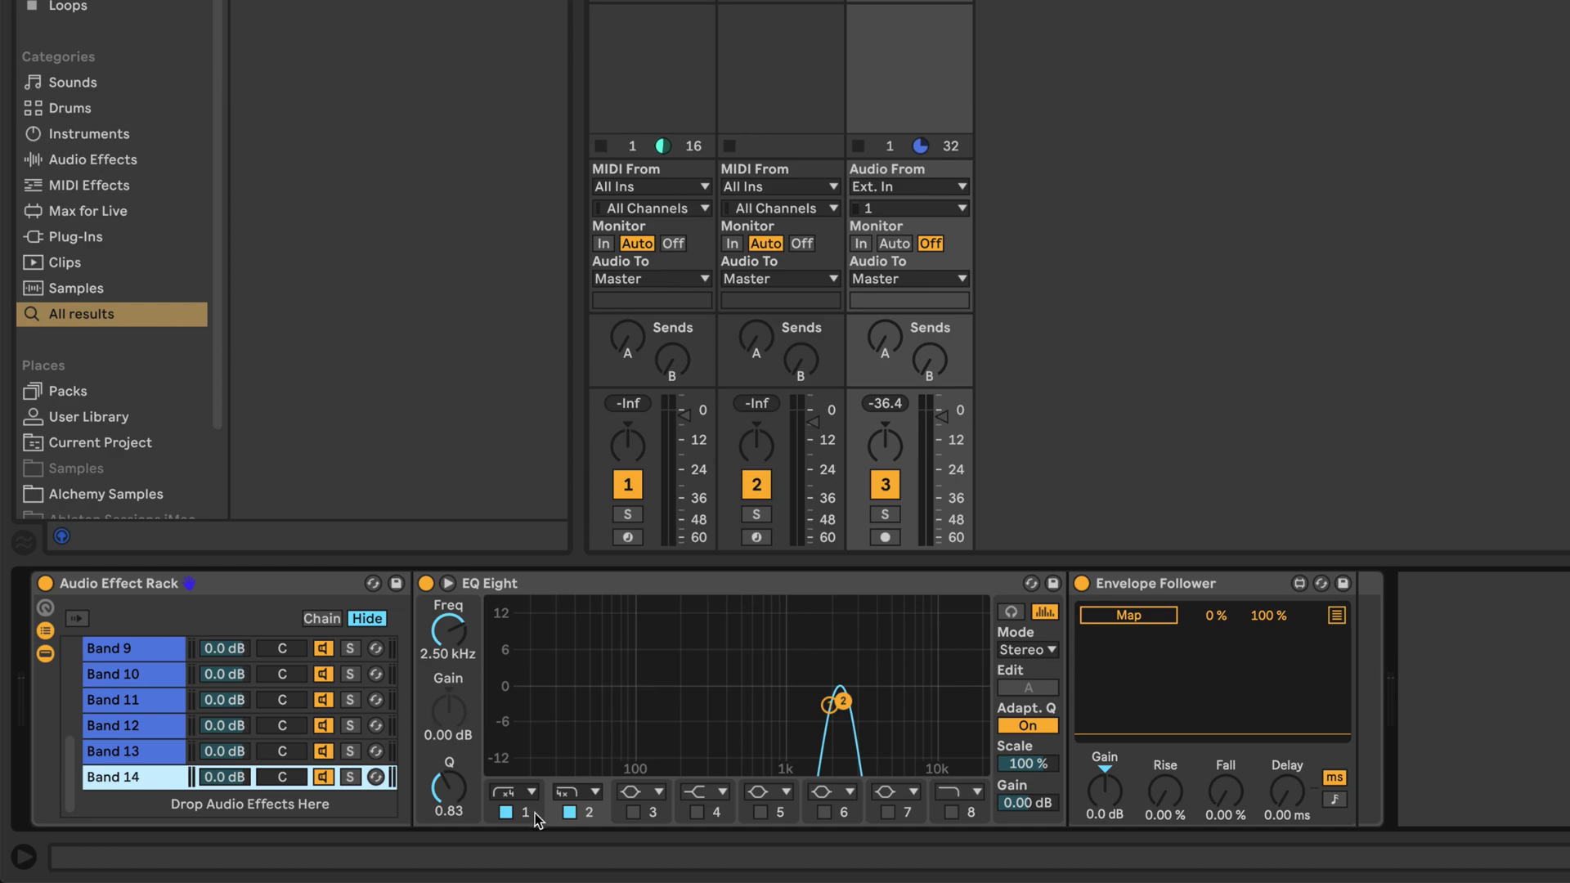
left_click(535, 815)
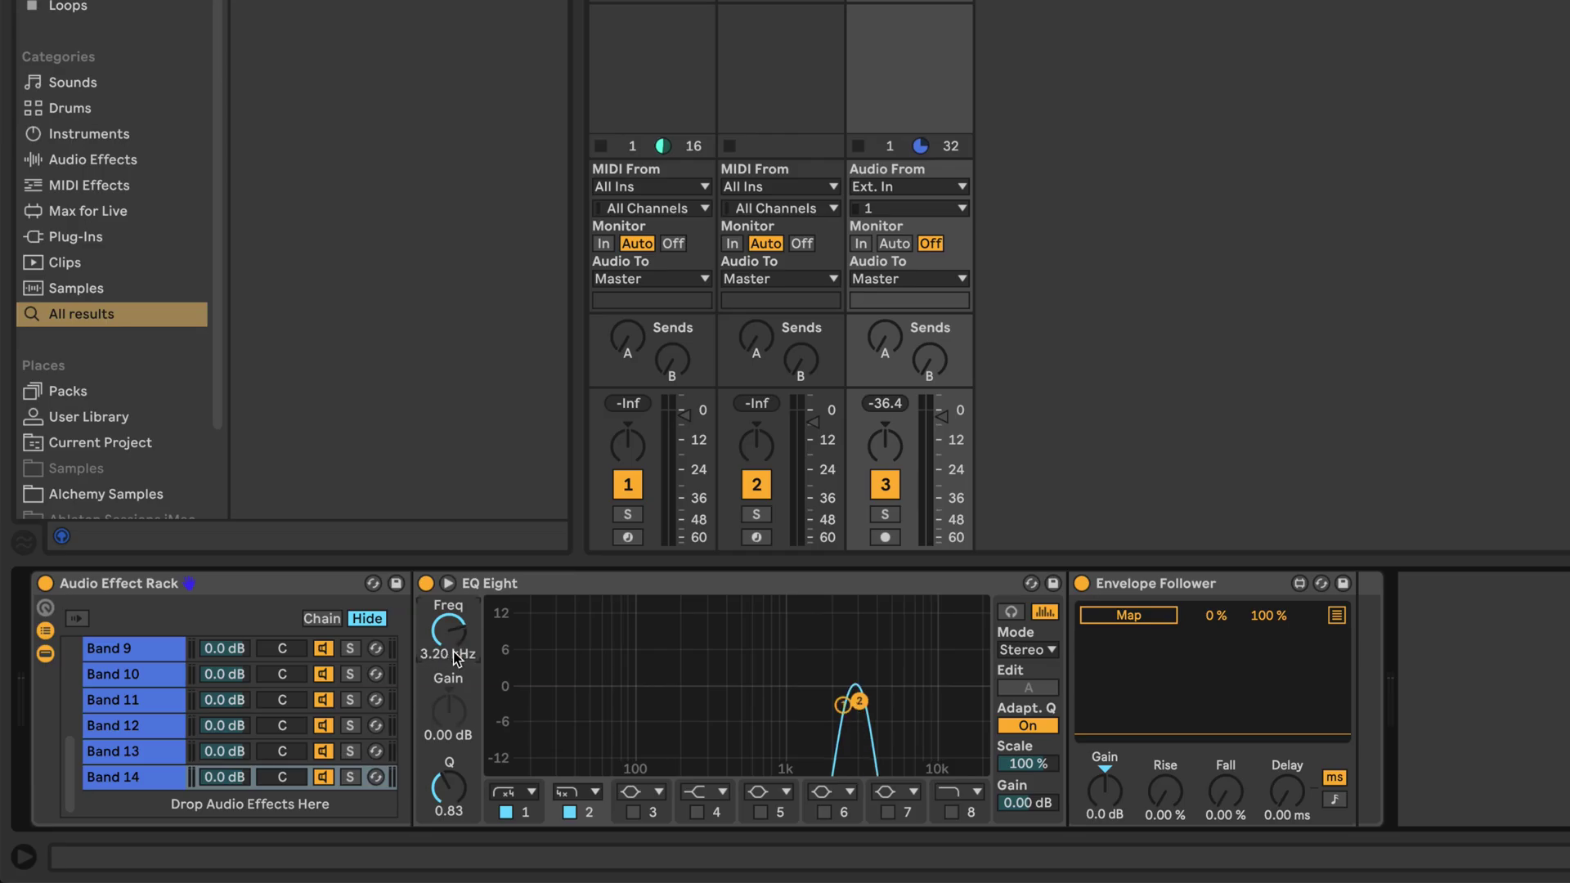
Duplicate the Band 14 chain as Band 15 and set its EQ Eight filter 1 to 3.20 kHz and filter 2 to 4.03 kHz.
left_click(140, 778)
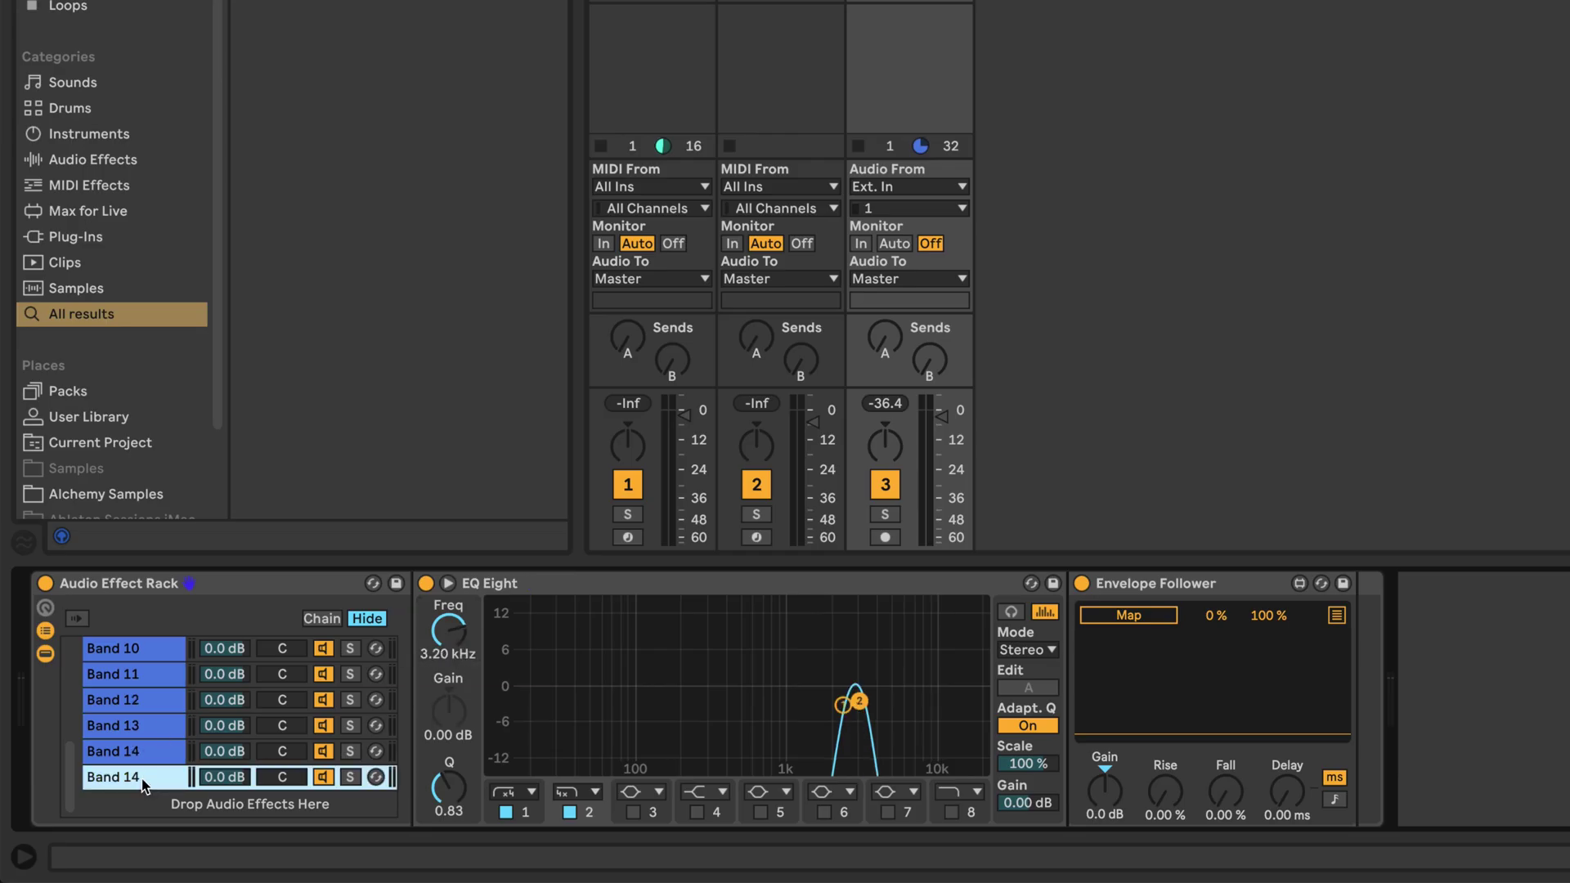
key("super+r")
type("Band 15")
key("Return")
left_click(522, 805)
left_click(463, 659)
type("3.2k")
key("Return")
left_click(557, 808)
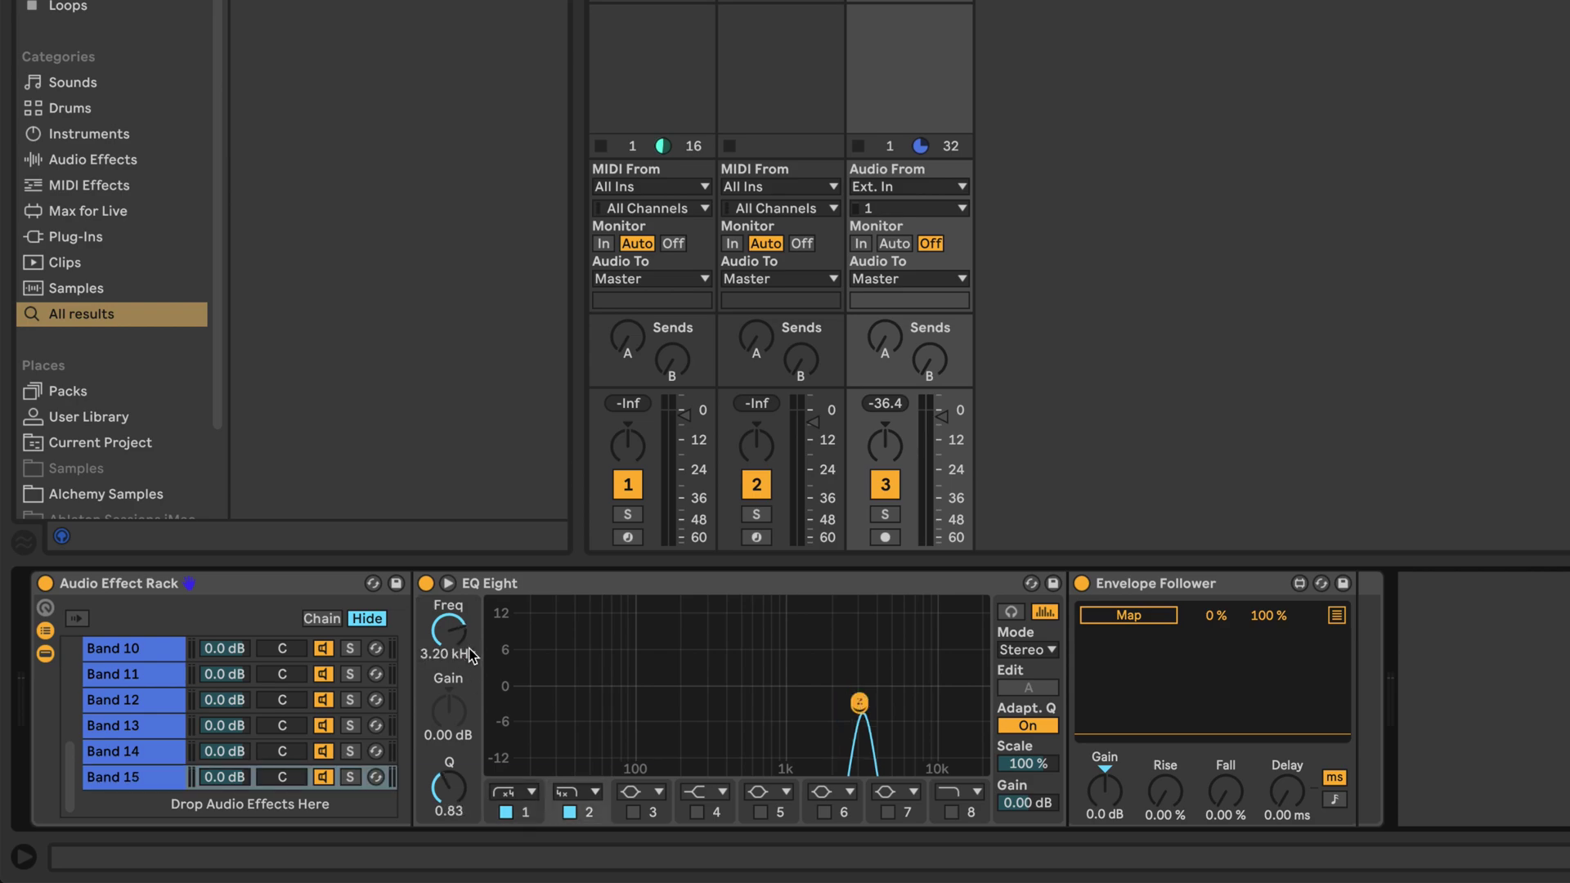
left_click(448, 652)
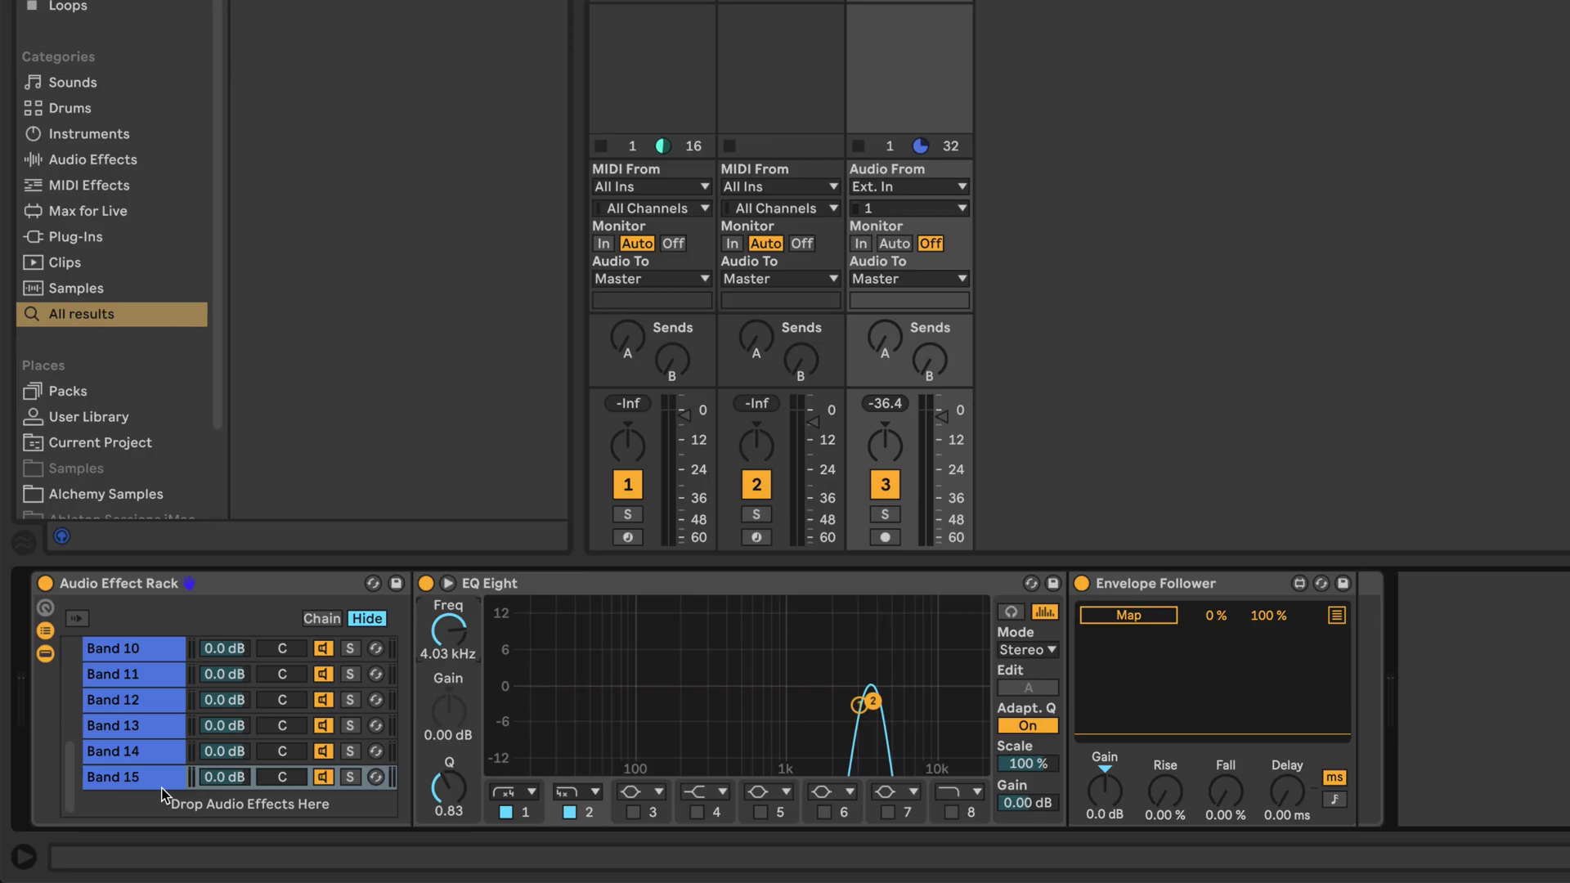
Duplicate the Band 15 chain and rename the copy to Band 16.
key("ctrl+d")
key("ctrl+r")
type("Band 16")
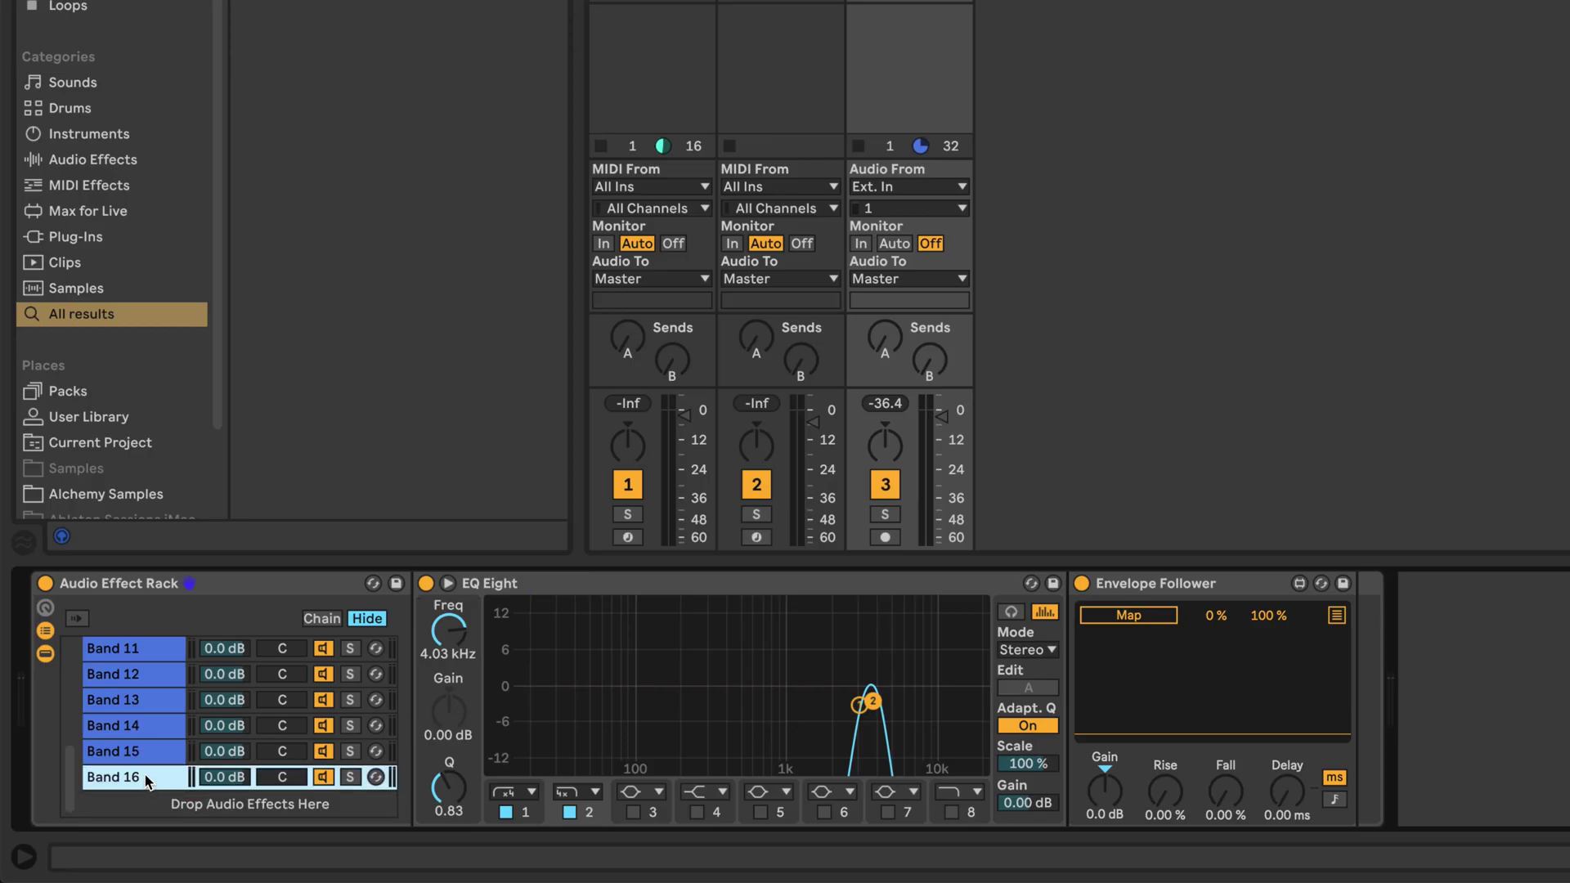
key("Return")
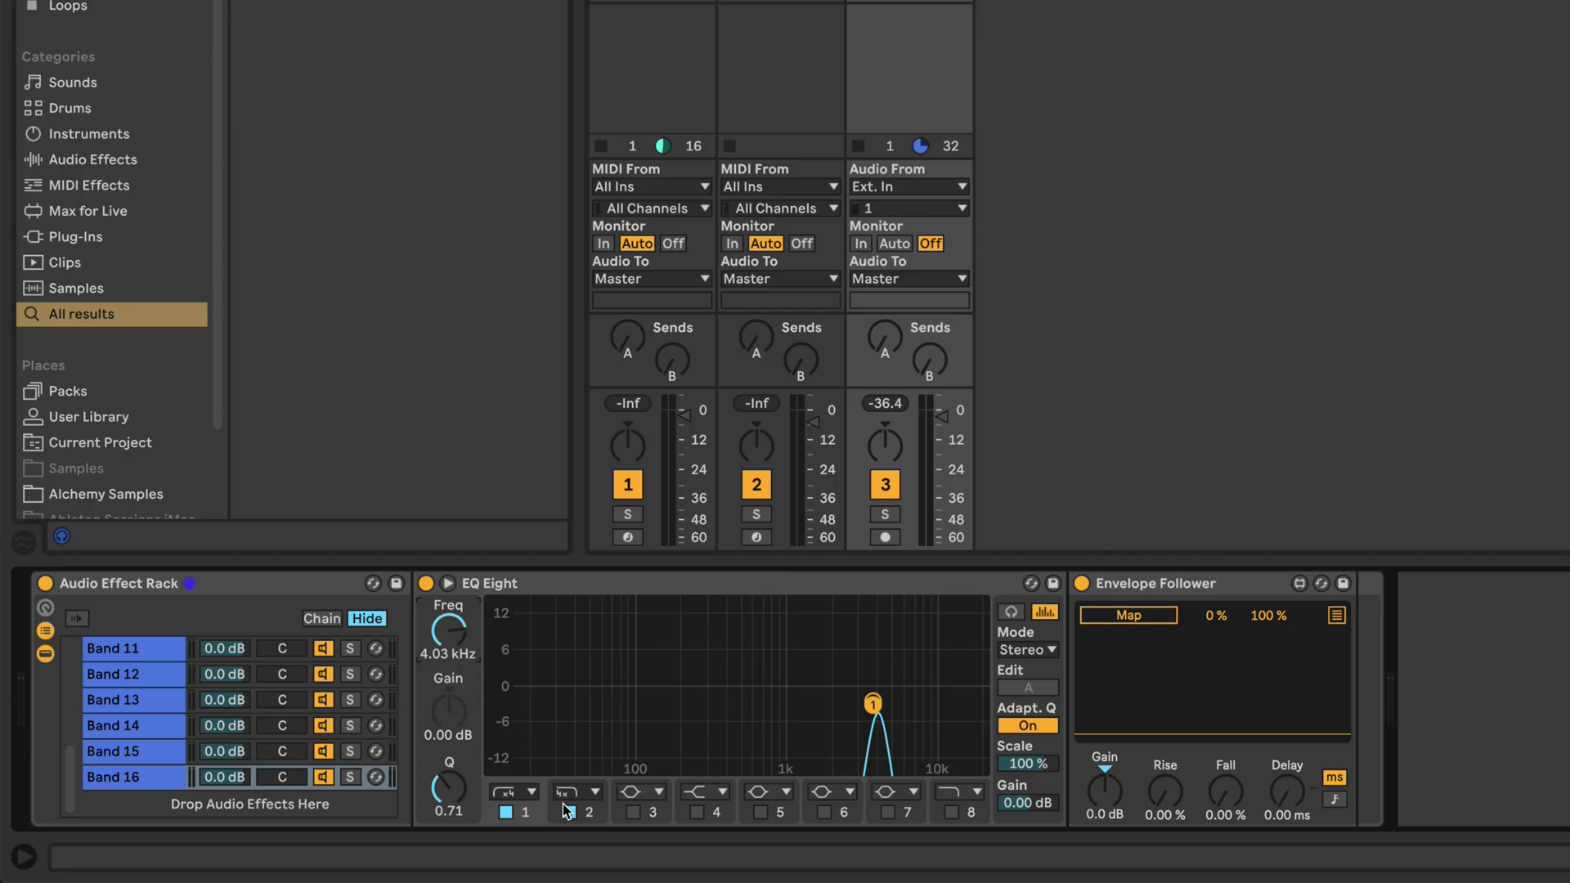
Set the frequency of filter 2 in Band 16's EQ Eight to 5080 Hz.
left_click(576, 792)
left_click(448, 655)
type("5")
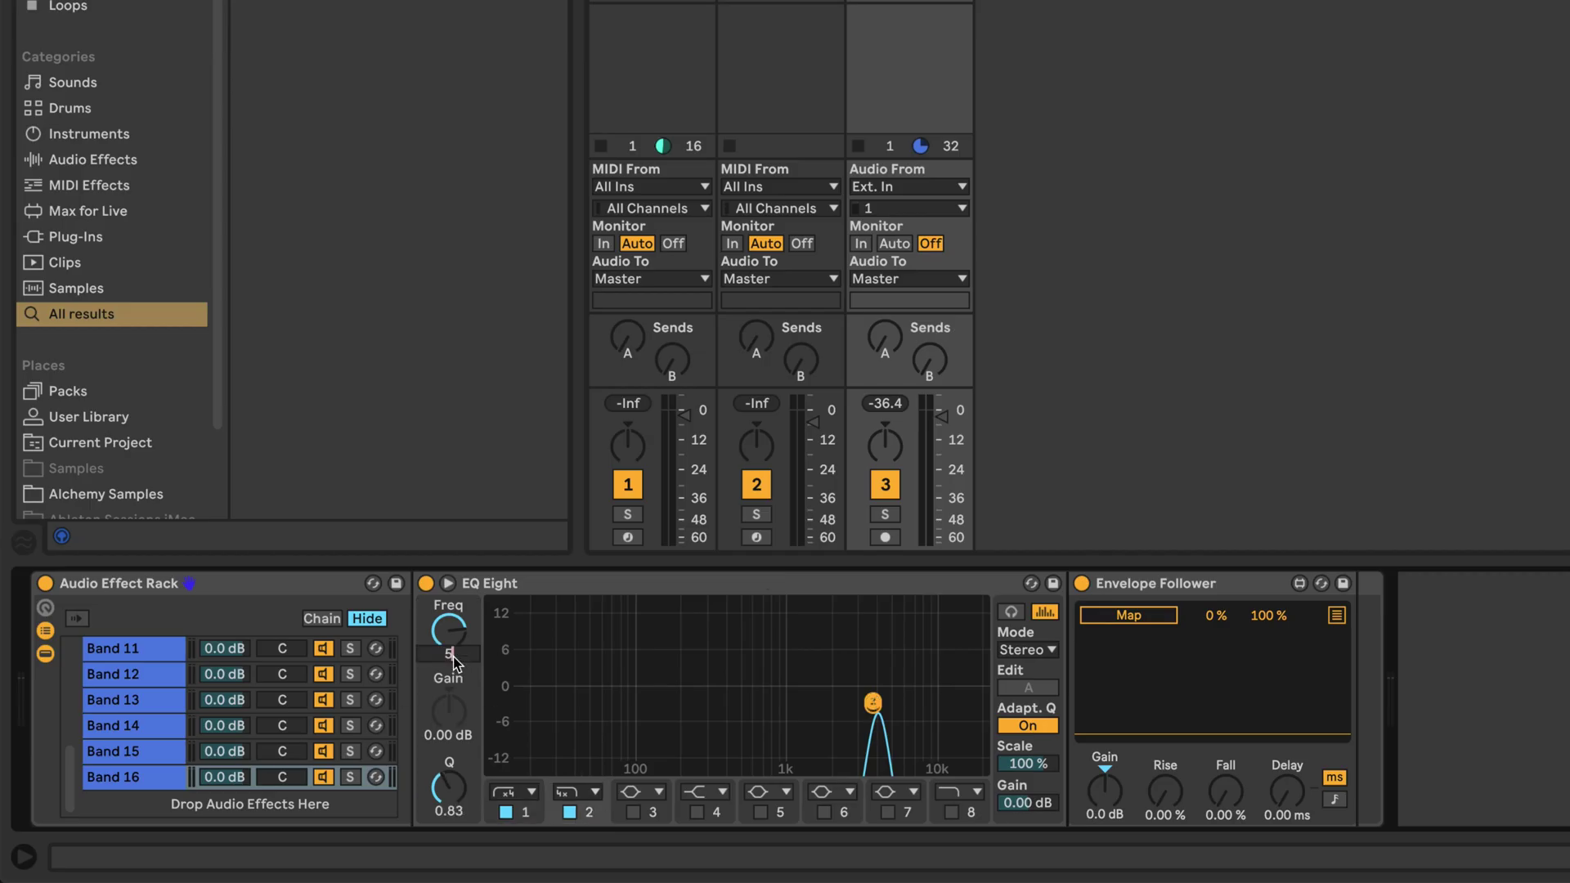
type("080")
key("Return")
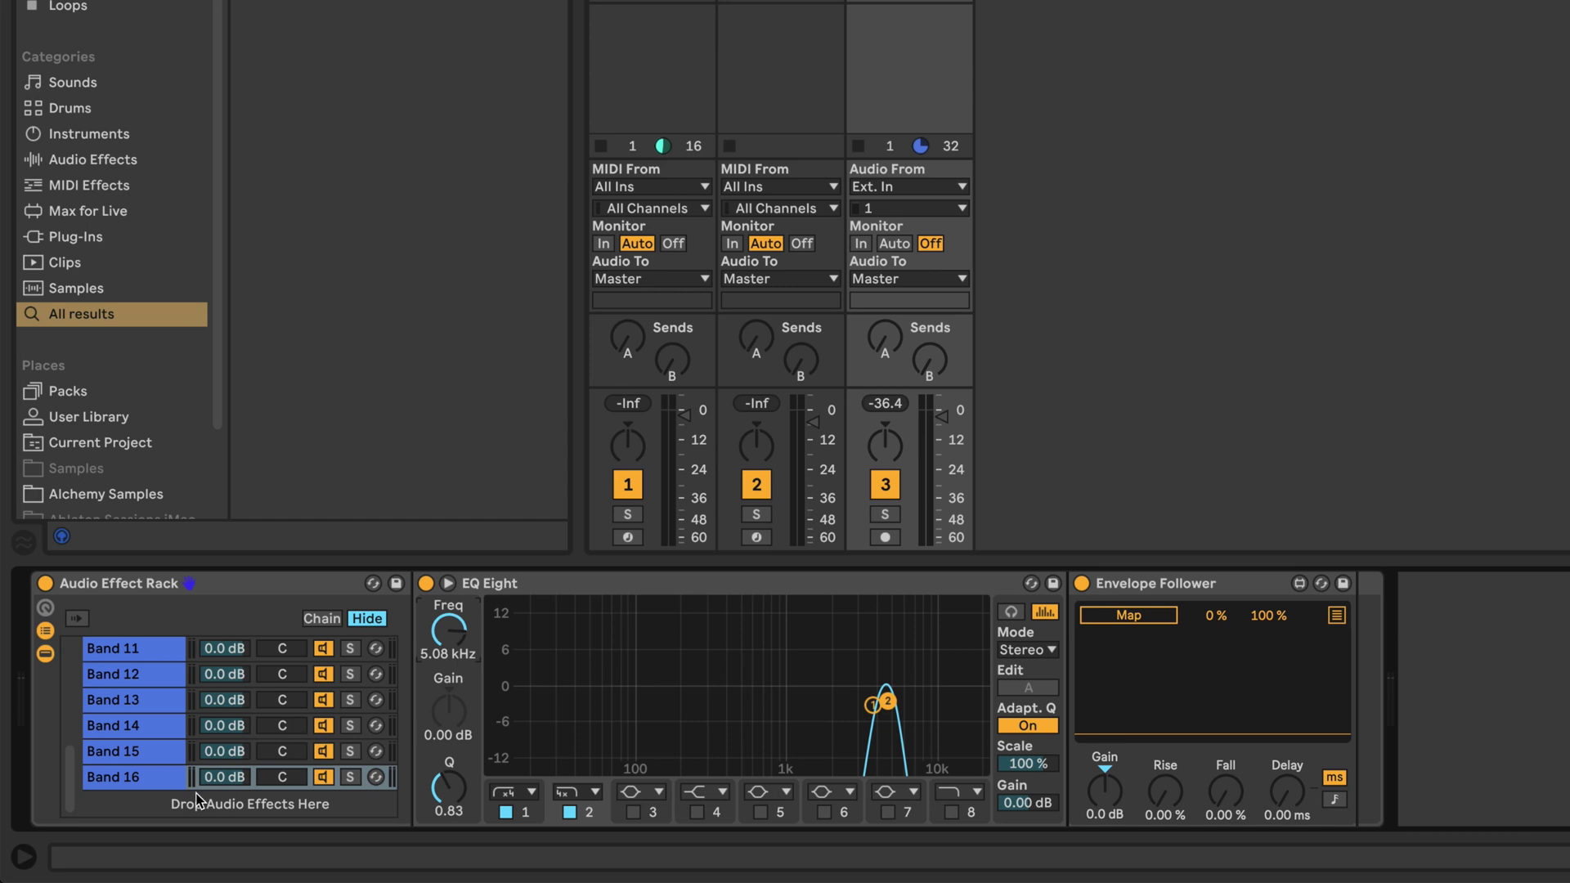
Review the EQ Eight curve of each chain in the rack, going from Band 16 back to Band 1.
left_click(136, 778)
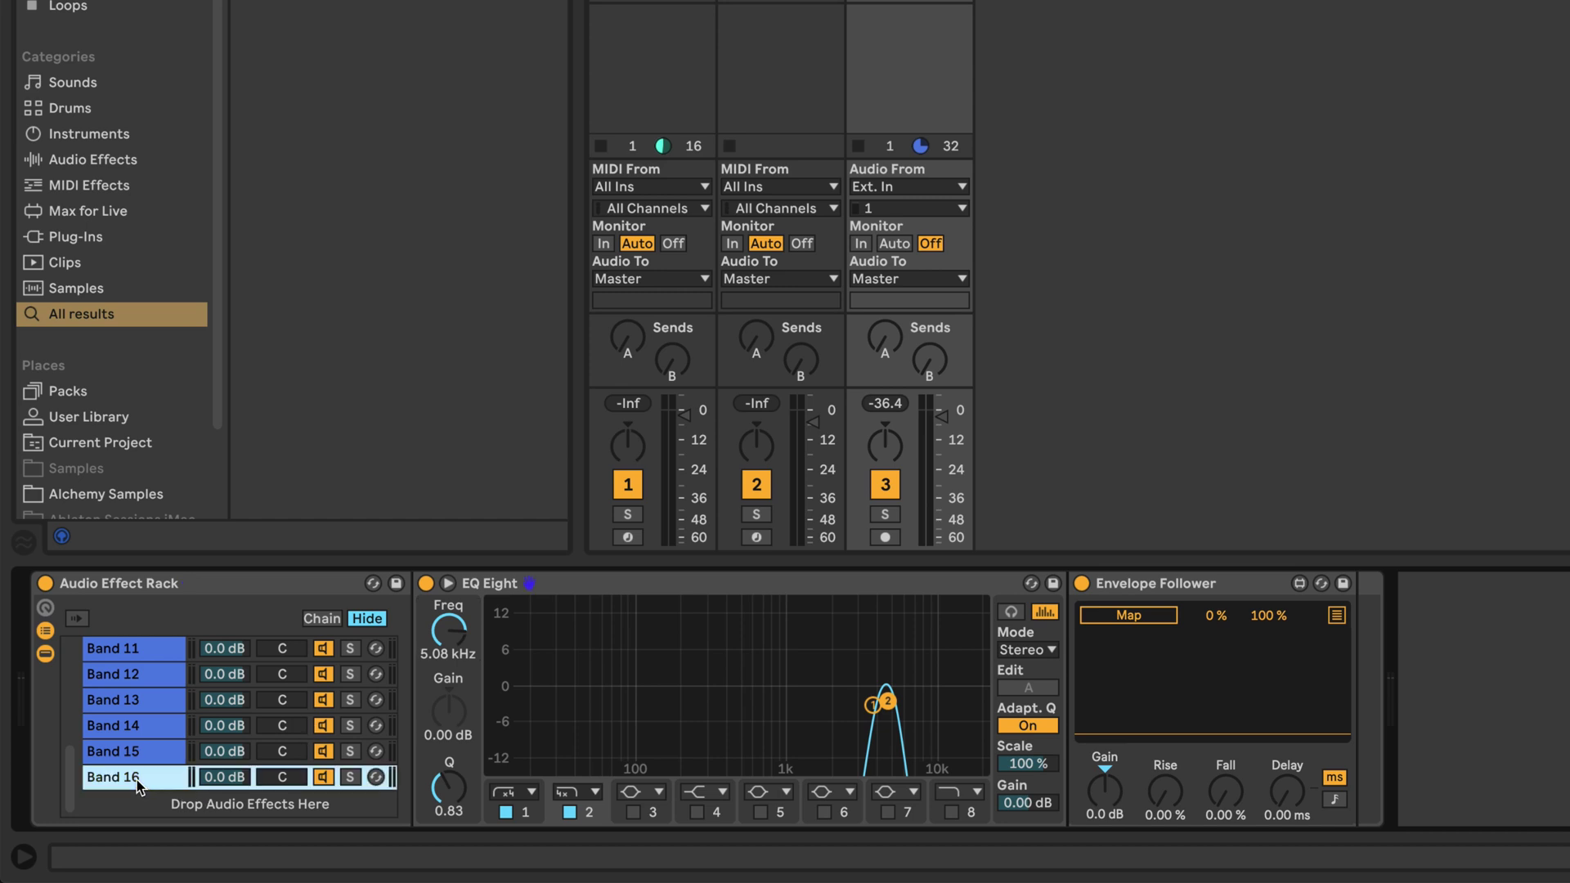
key("Up")
key("Up")
key("Up")
key("Up")
key("Up")
key("Up")
key("Up")
key("Up")
key("Up")
key("Up")
key("Up")
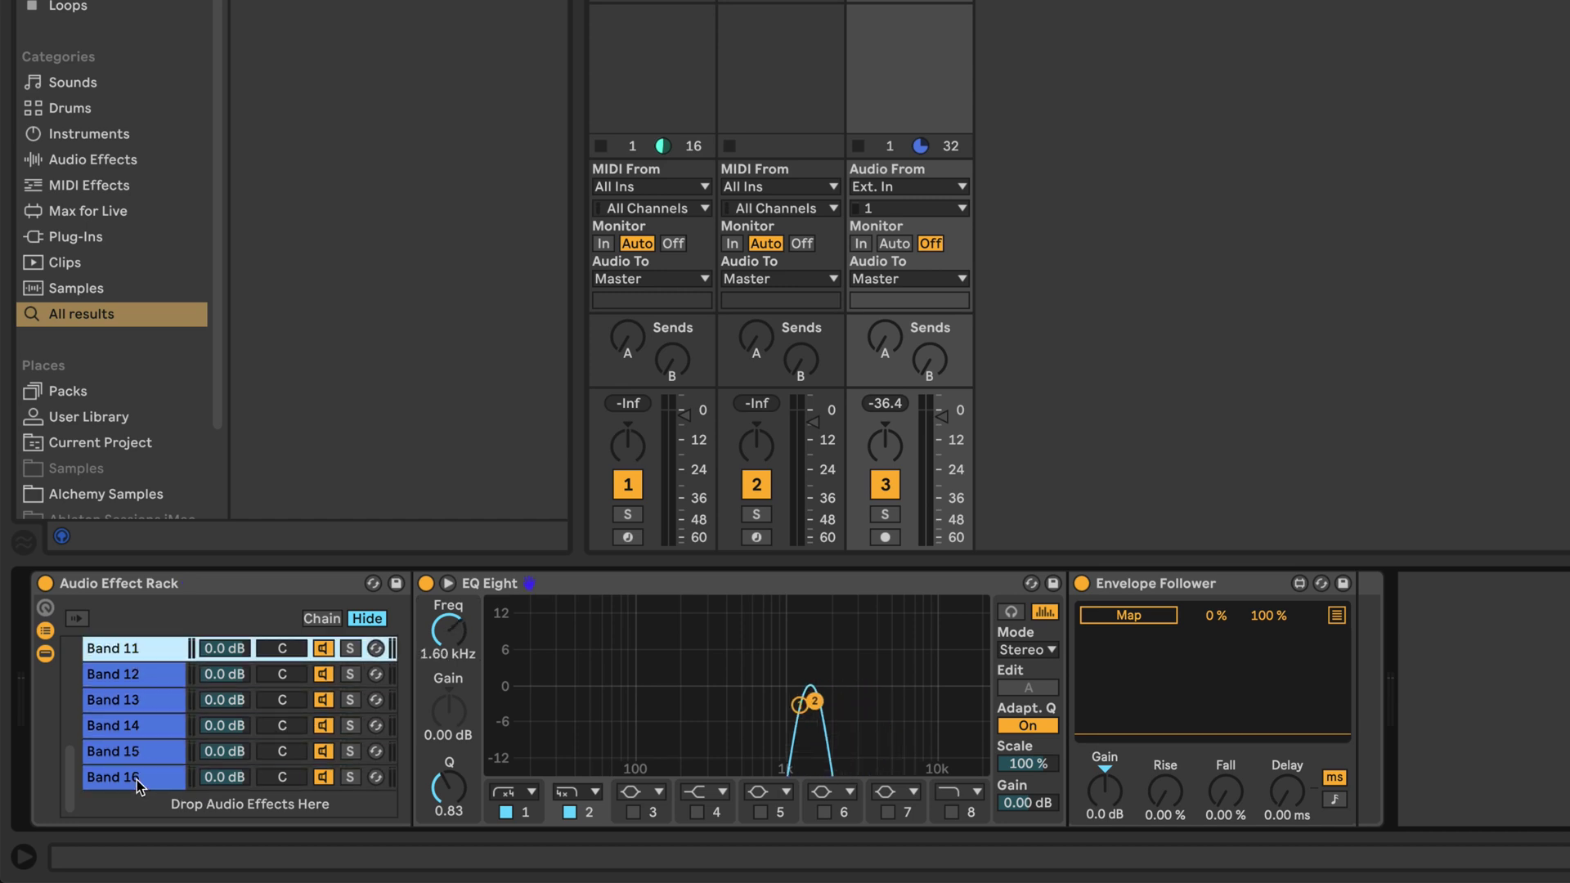
key("Up")
key("Up")
key("Up")
key("Up")
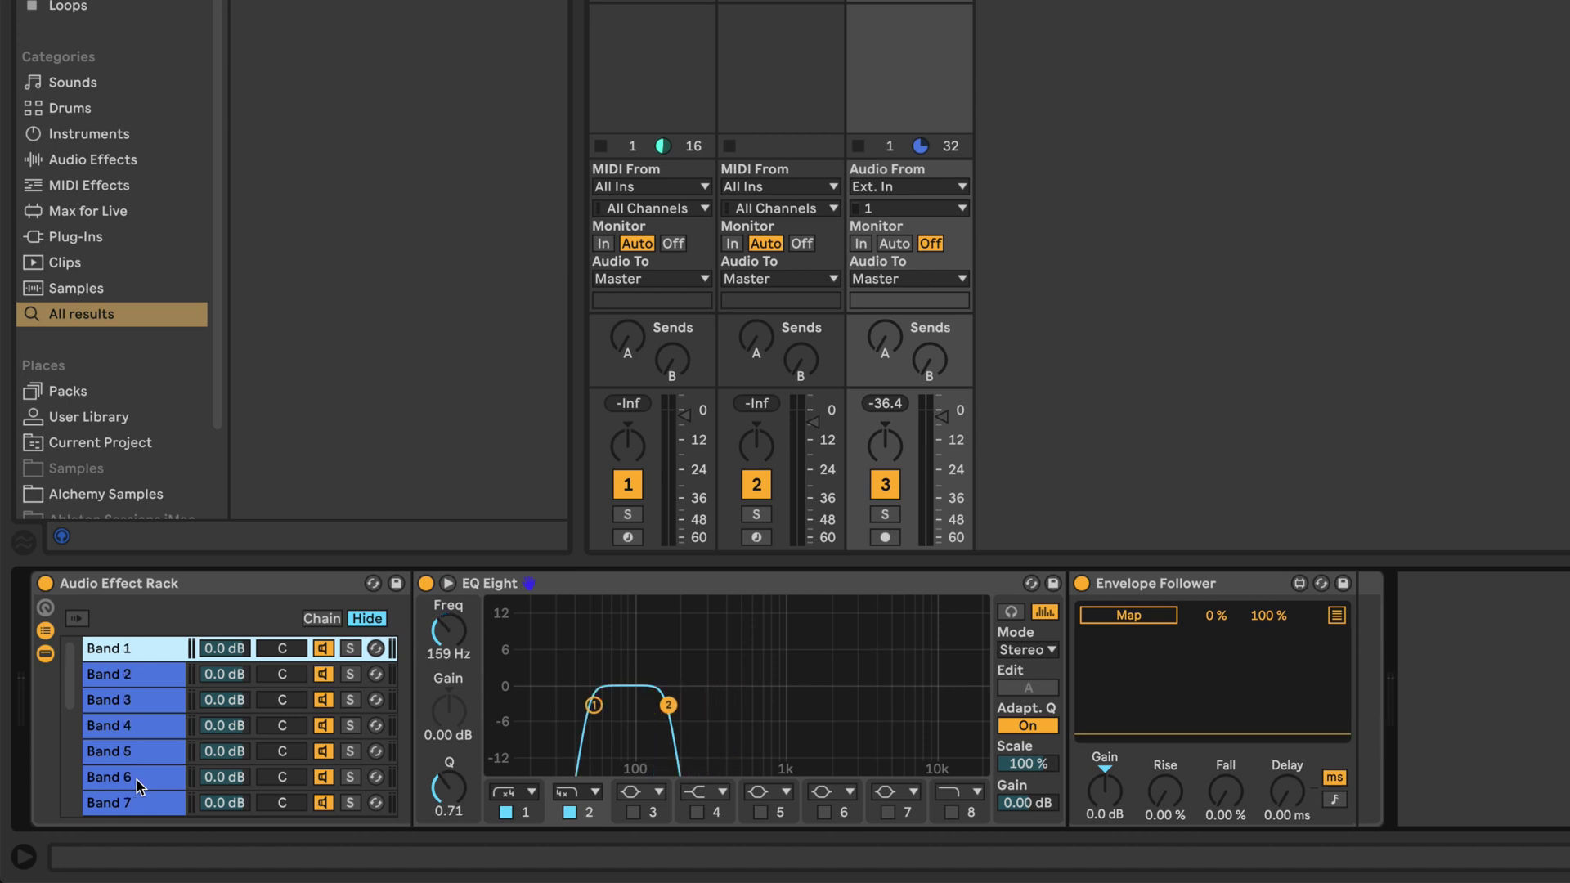
Step through the chains from Band 1 to Band 16 during vocal playback, examining each band's spectrum and envelope.
key("Down")
key("Down")
key("Down")
key("Down")
key("Down")
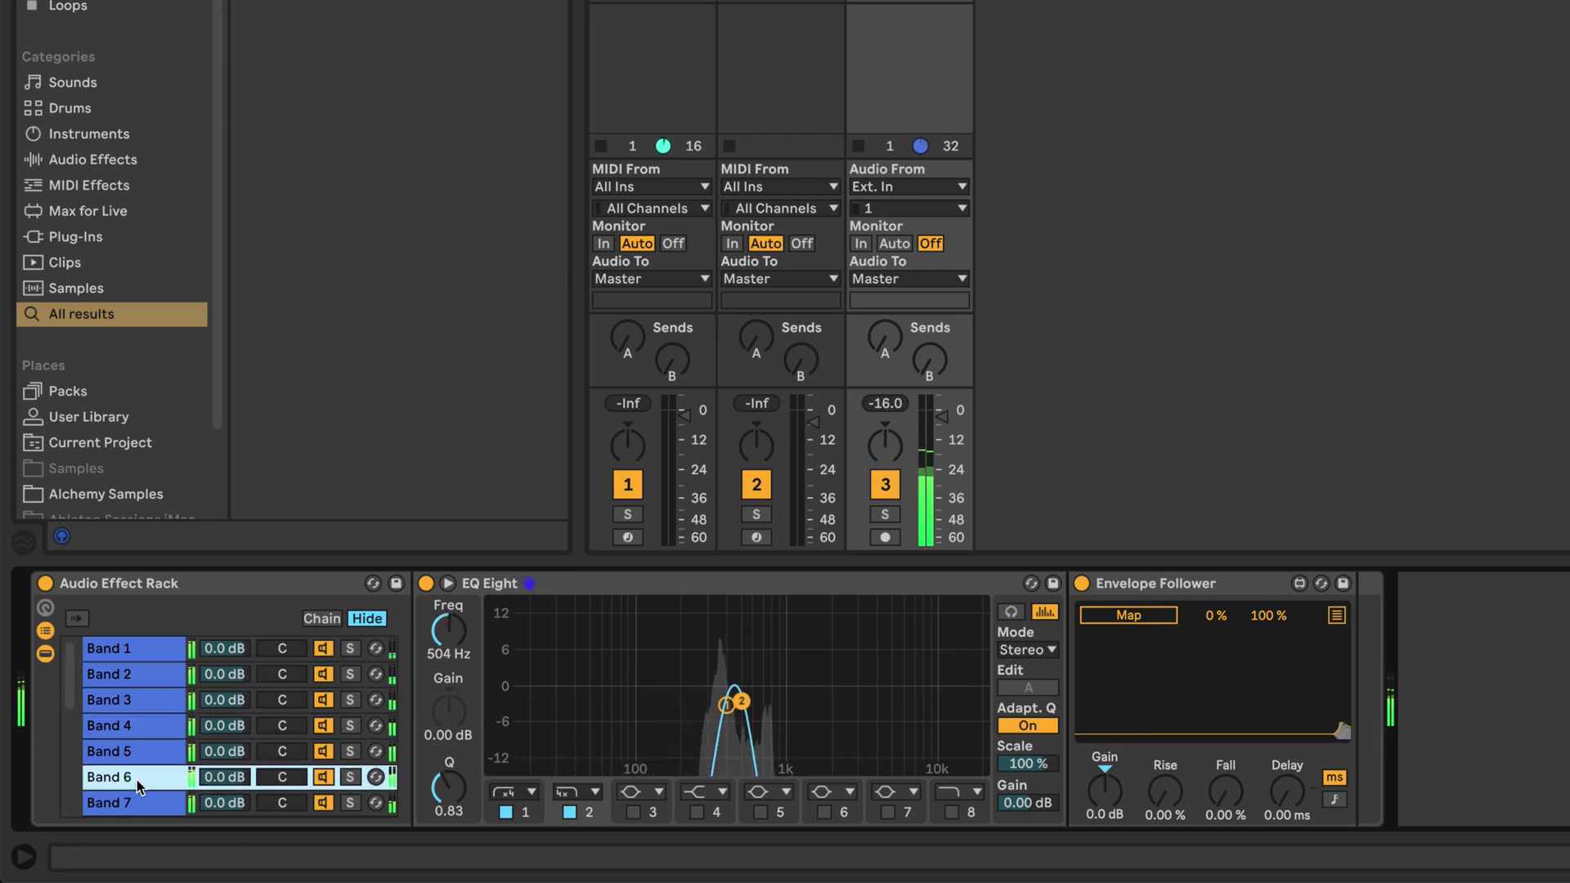
key("Down")
key("Down")
key("Down")
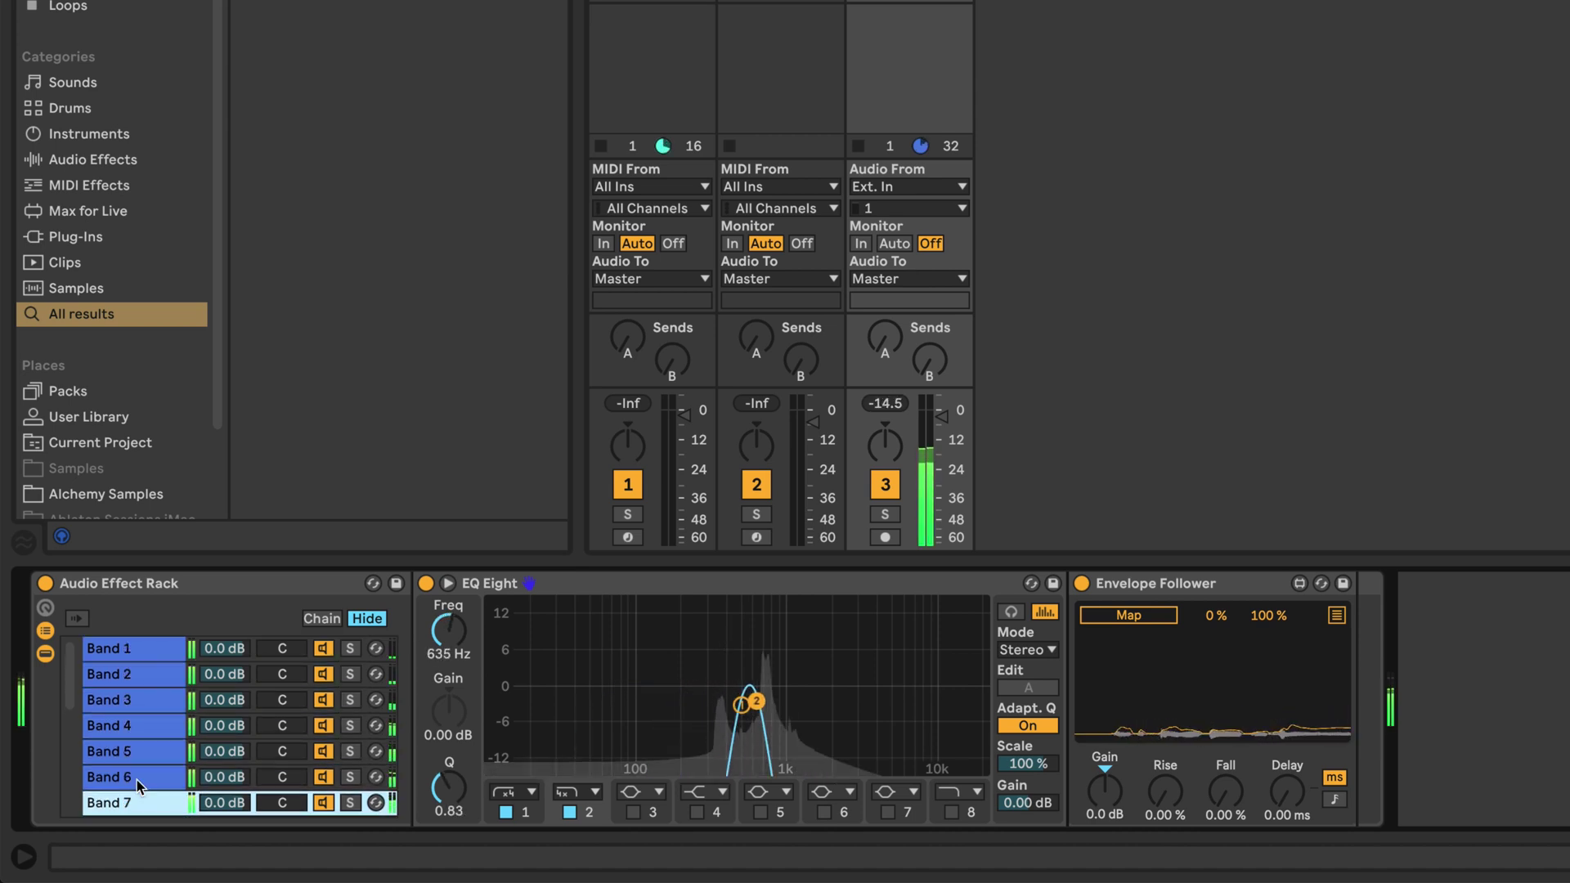
key("Down")
key("Down")
key("Down")
key("Down")
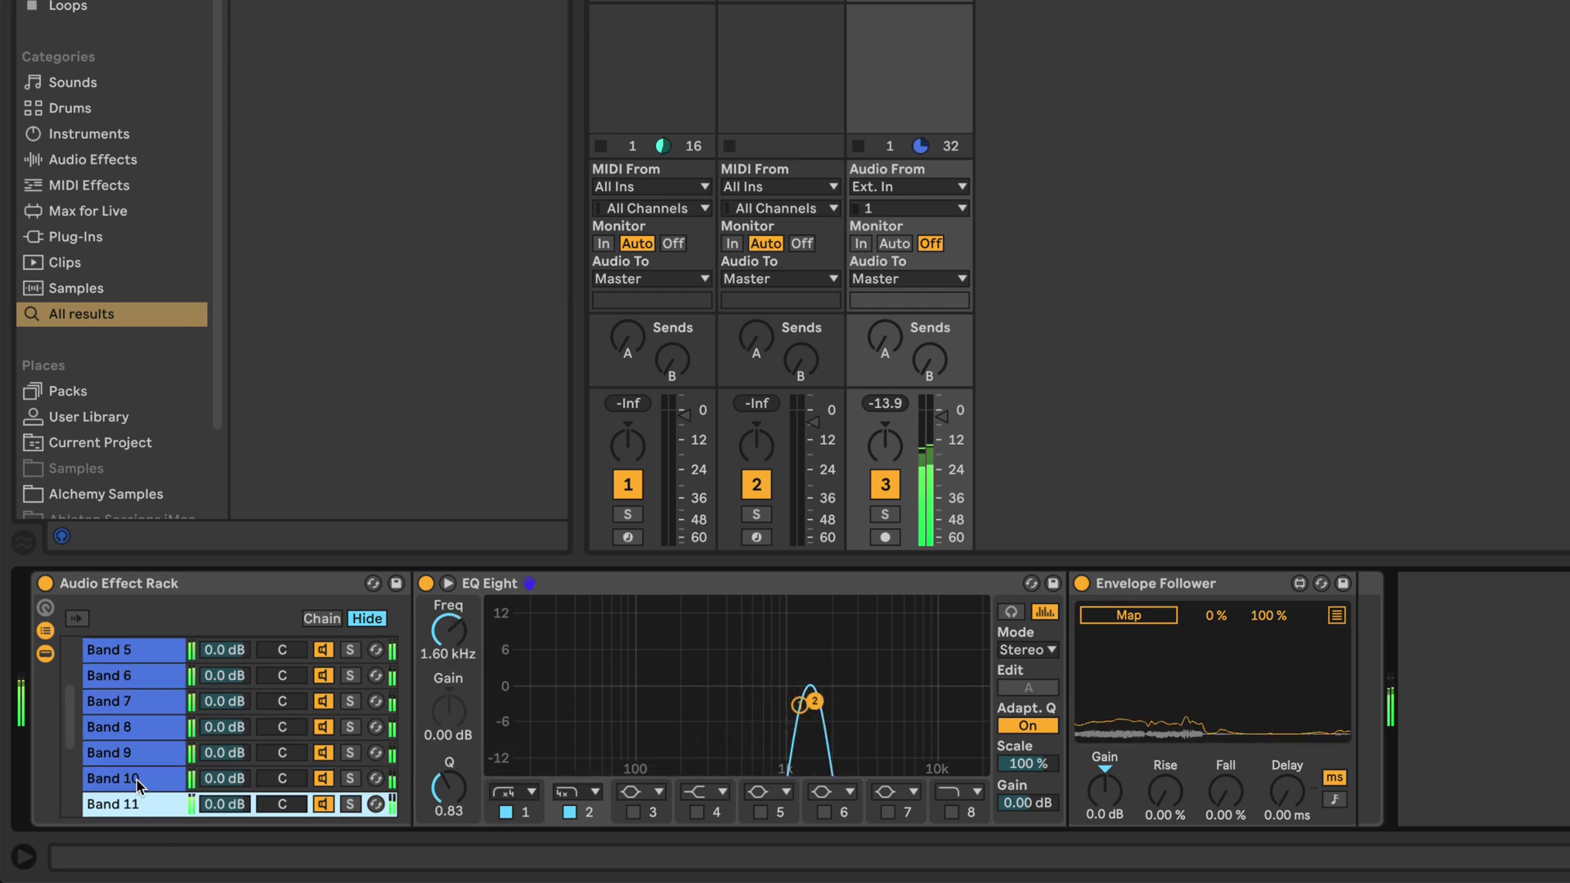
key("Down")
key("Down")
key("Down")
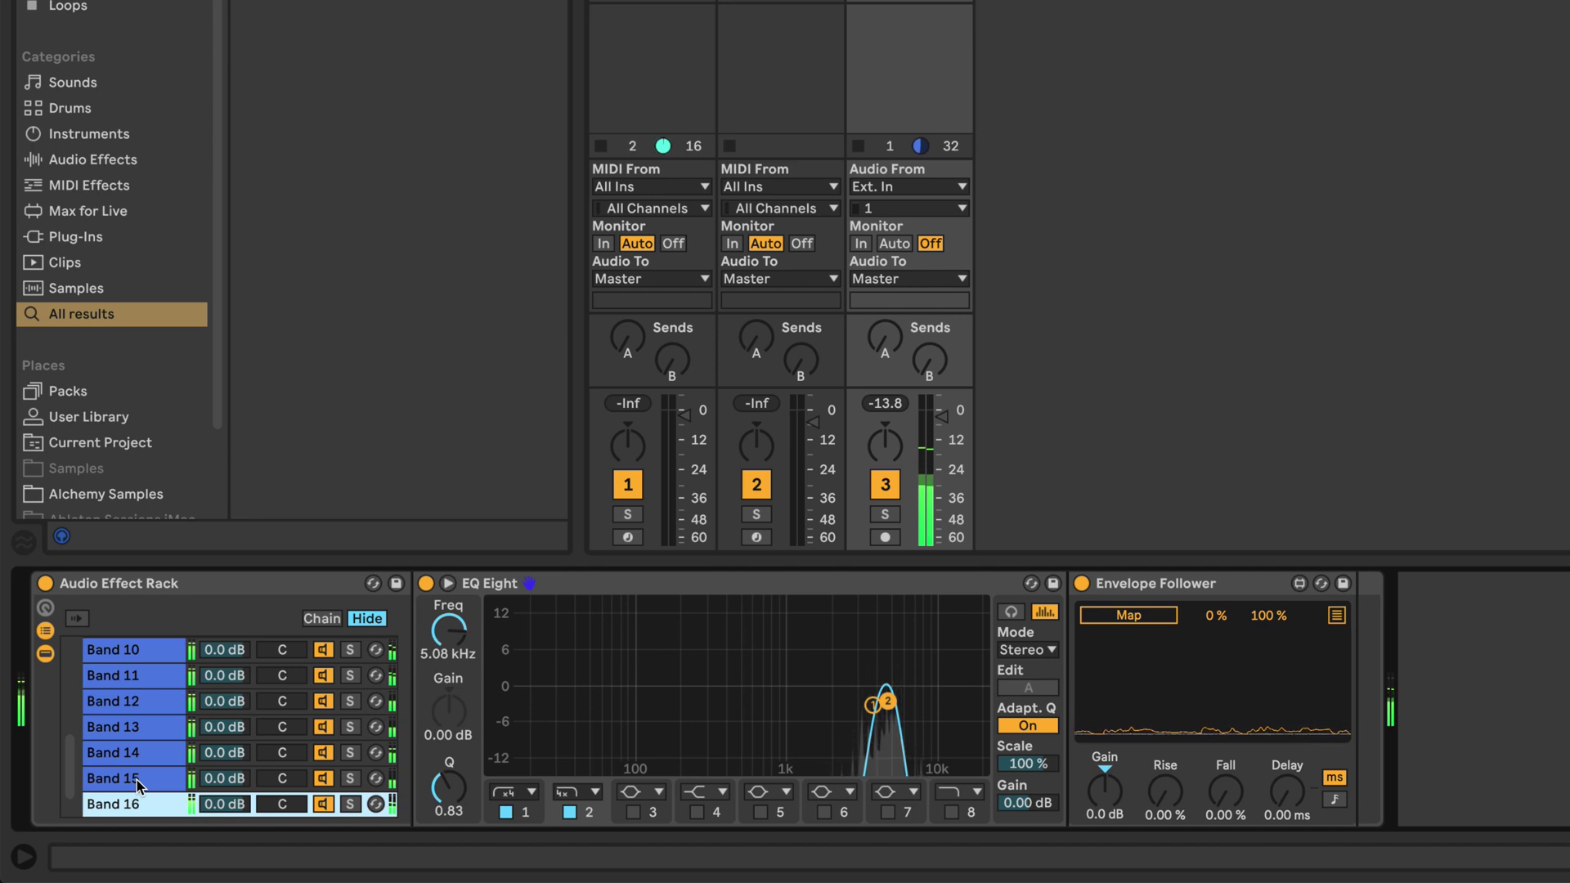
Save the Vocals track's Audio Effect Rack to the User Library as the preset RR Vocoder Analysis.
left_click(189, 588)
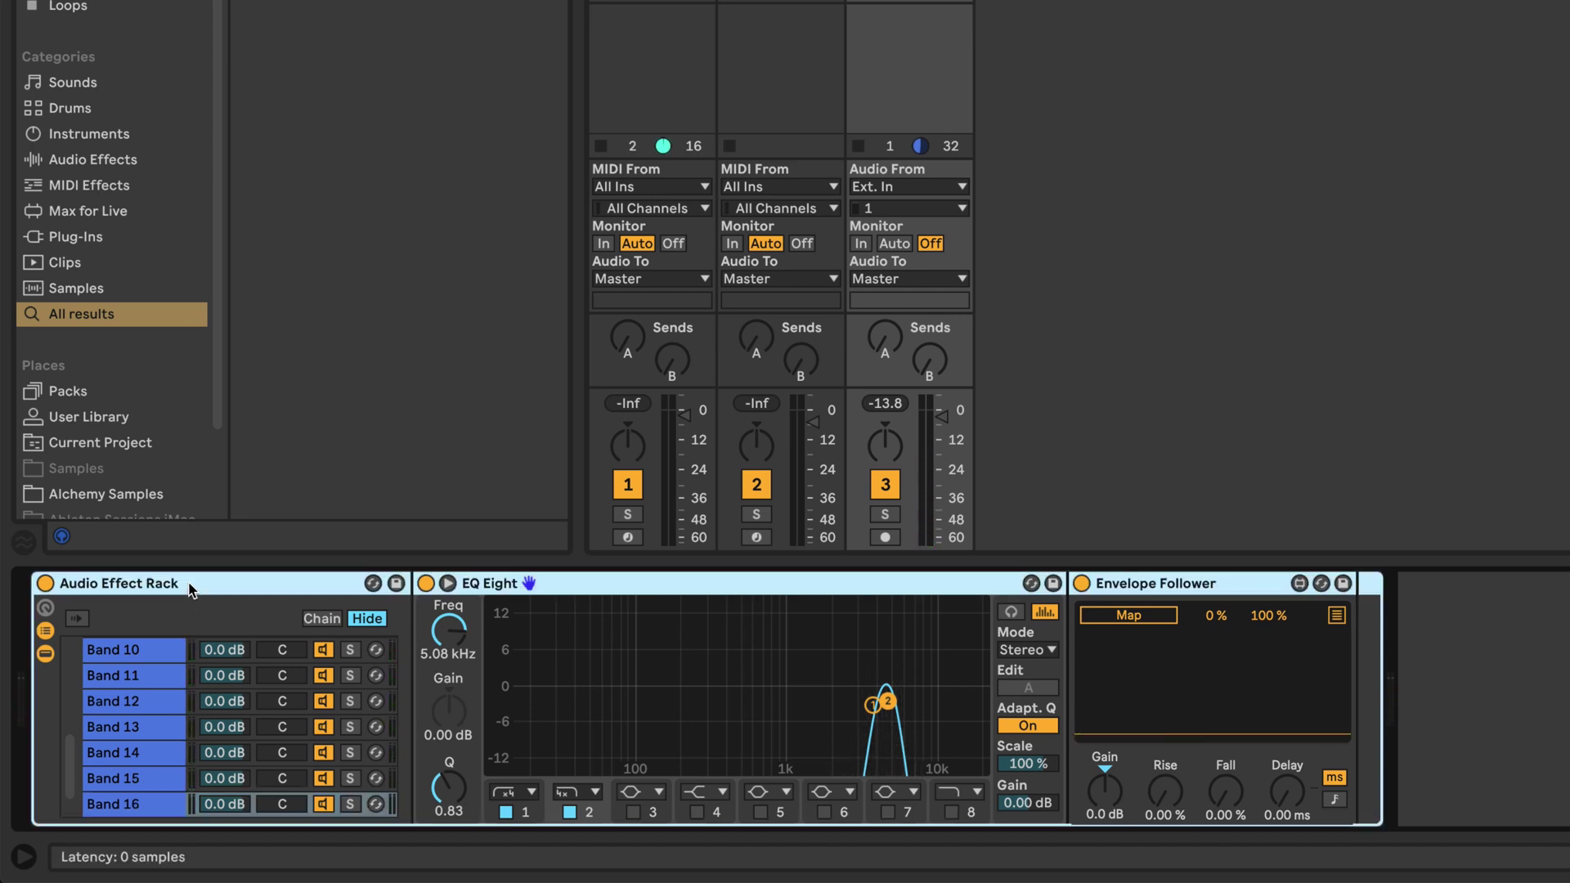
left_click(396, 587)
type("RR Vocoder Analysis")
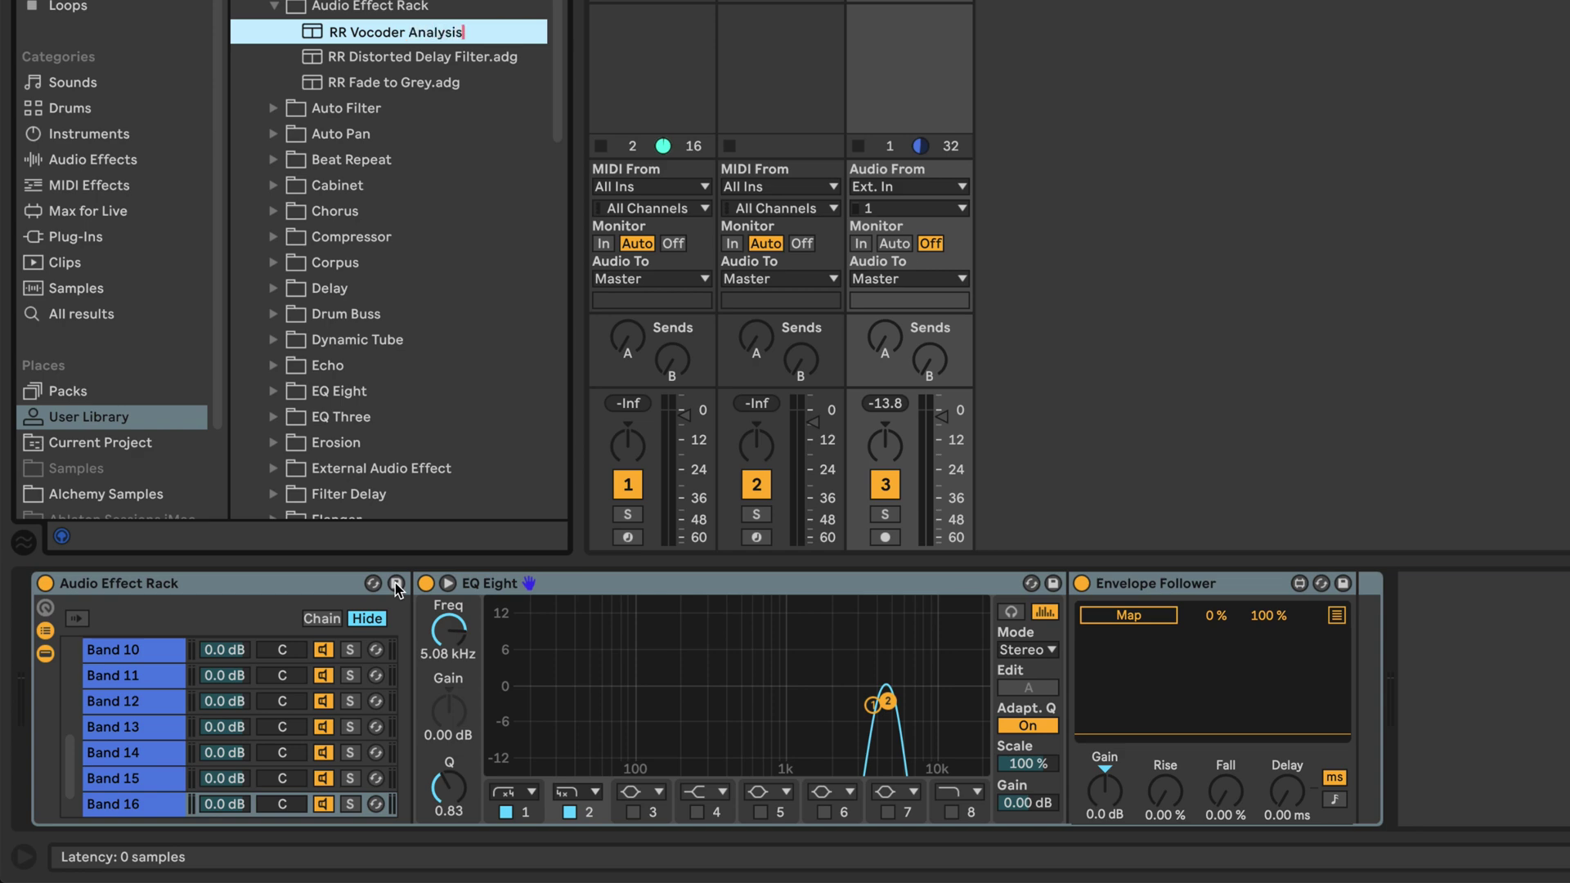
key("Return")
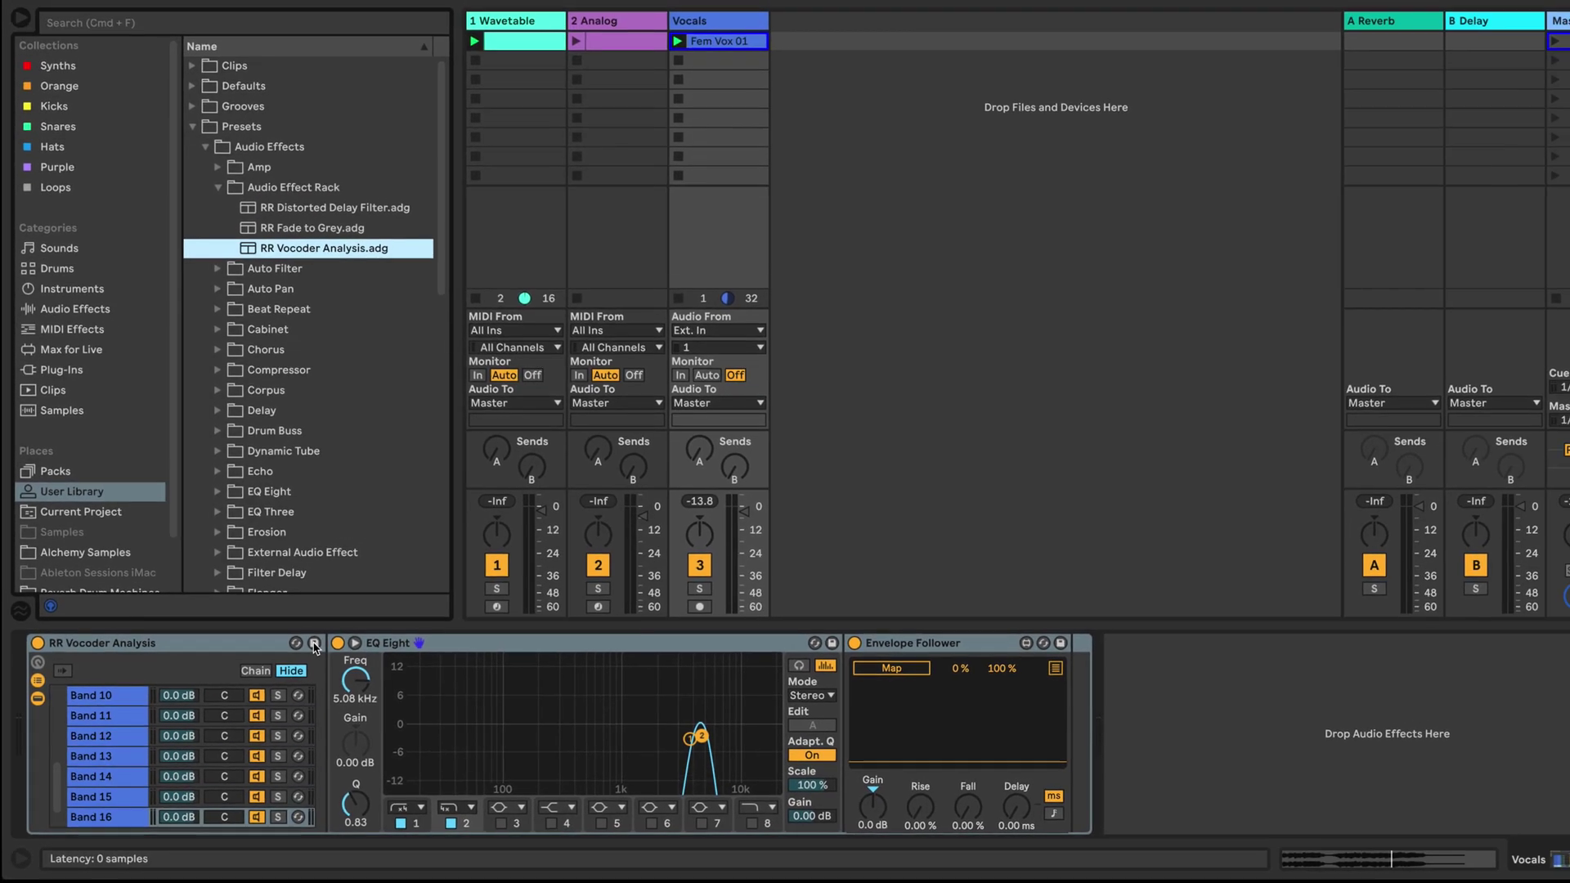
left_click(250, 649)
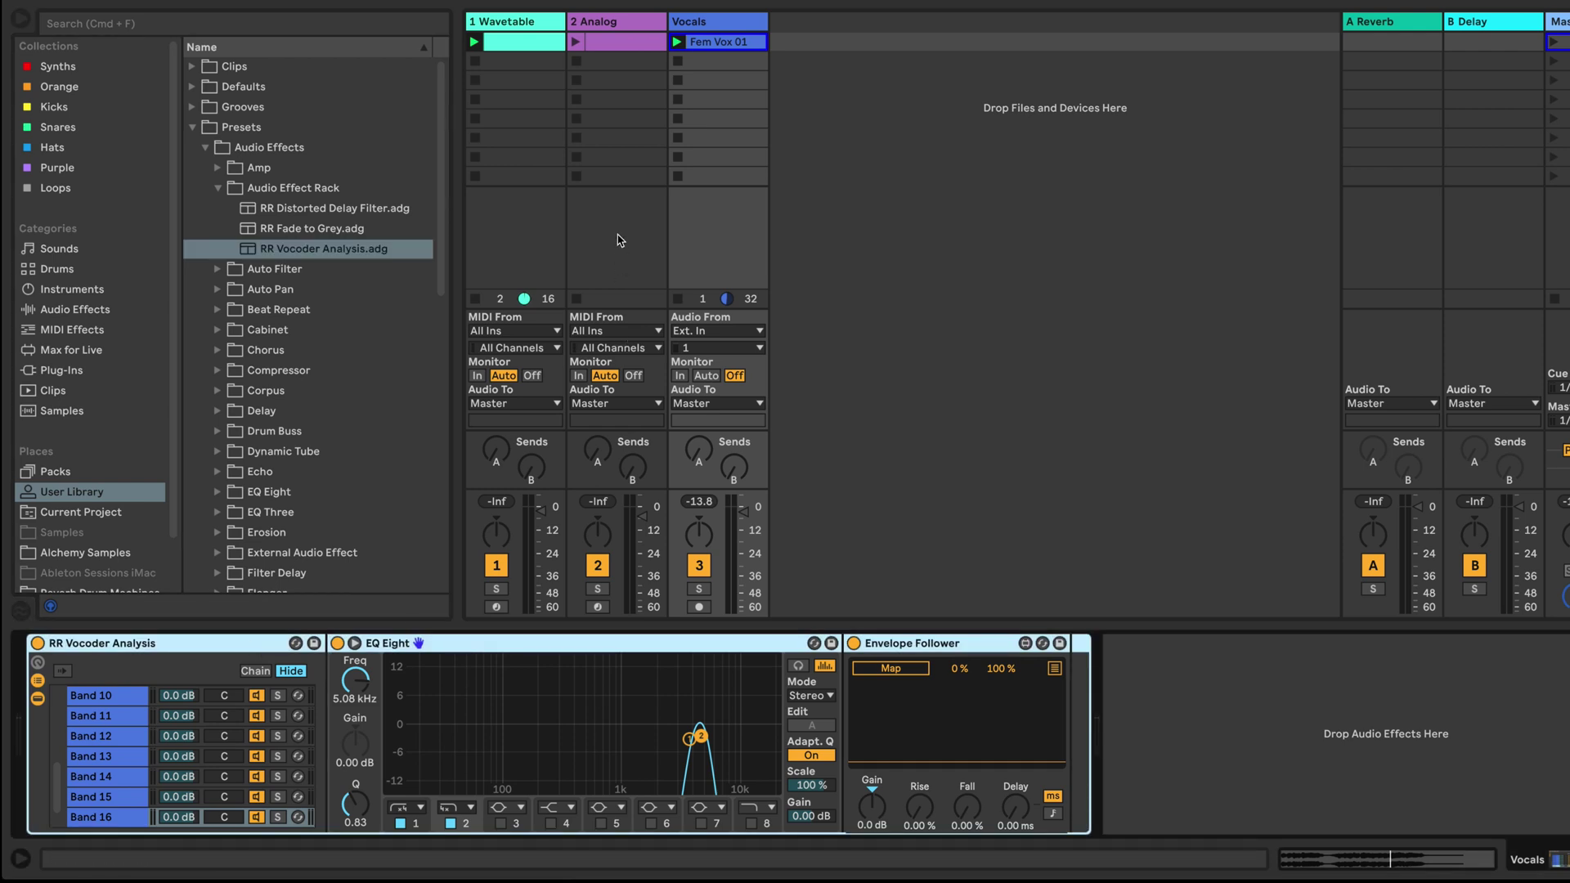
Delete the existing Audio Effect Rack from the 1 Wavetable track.
left_click(502, 25)
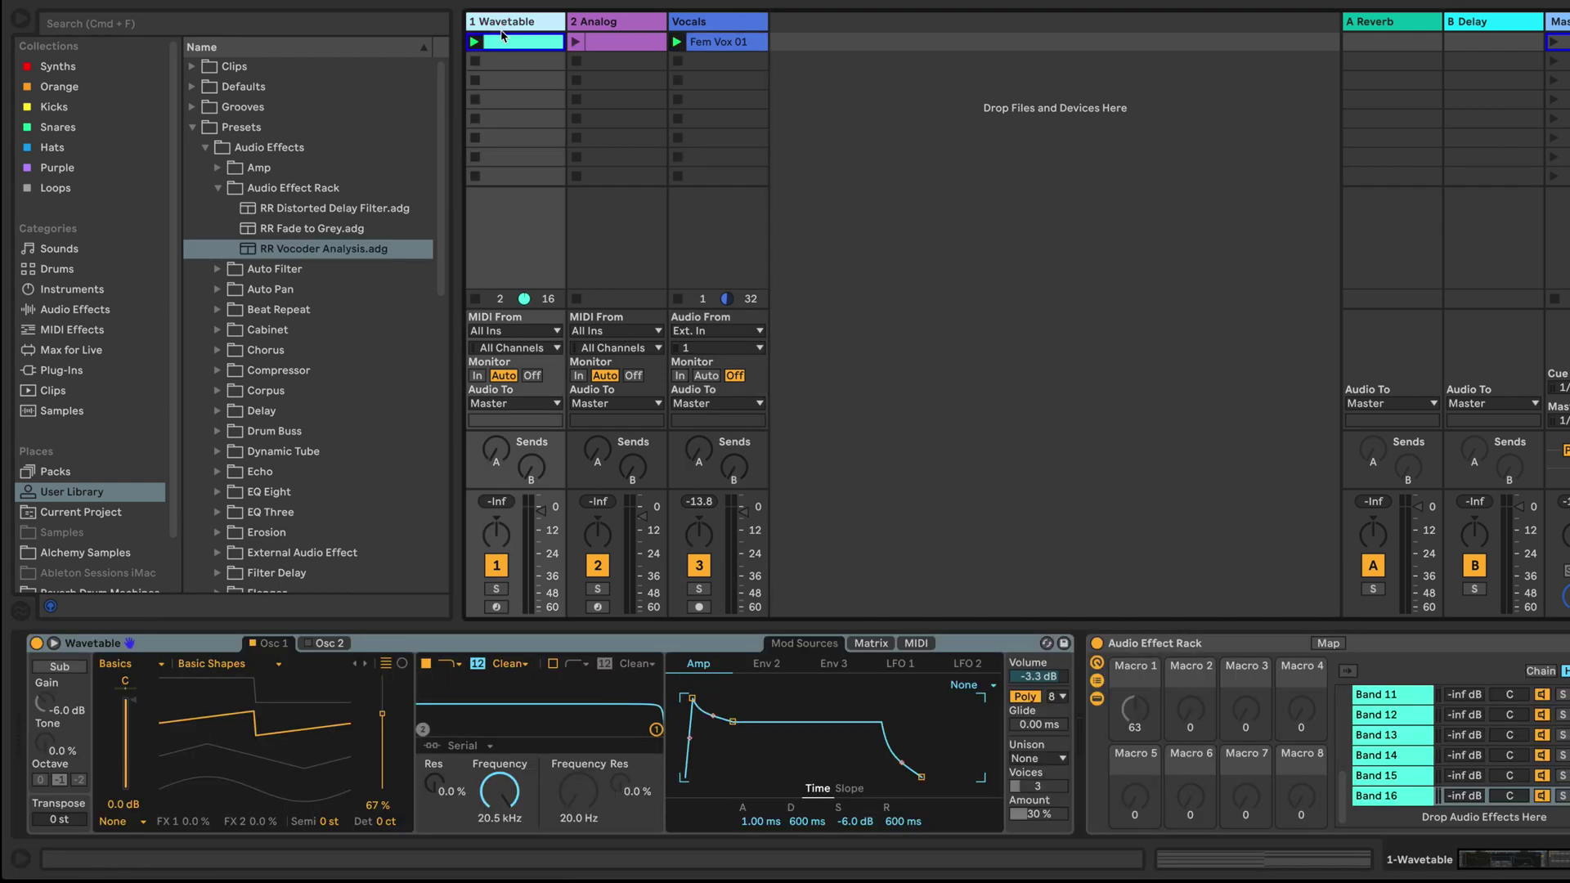
left_click(1207, 670)
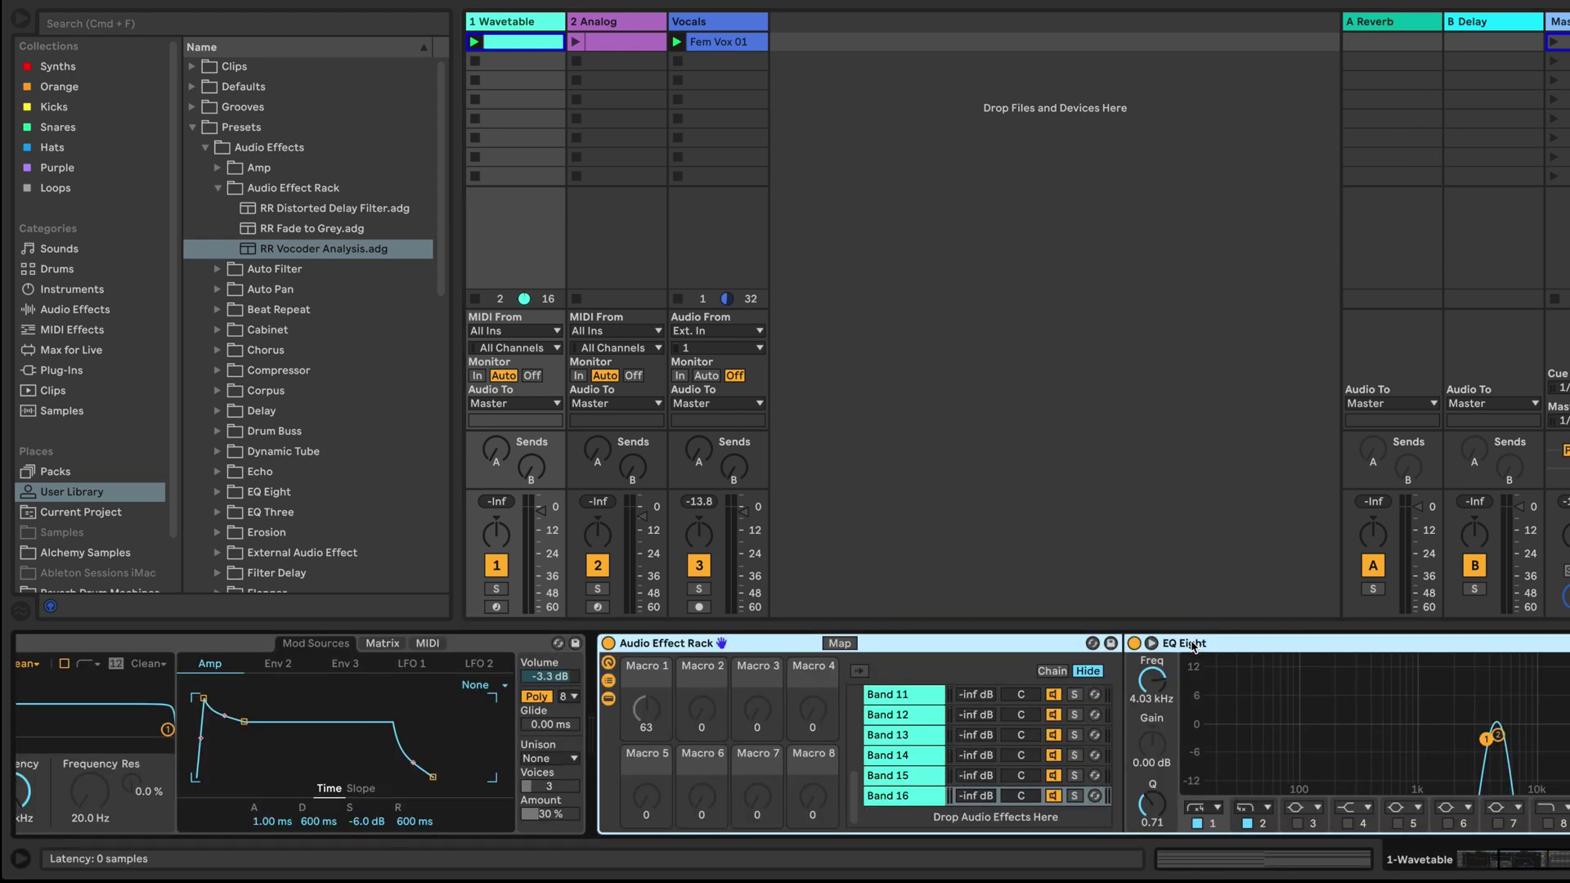
key("Delete")
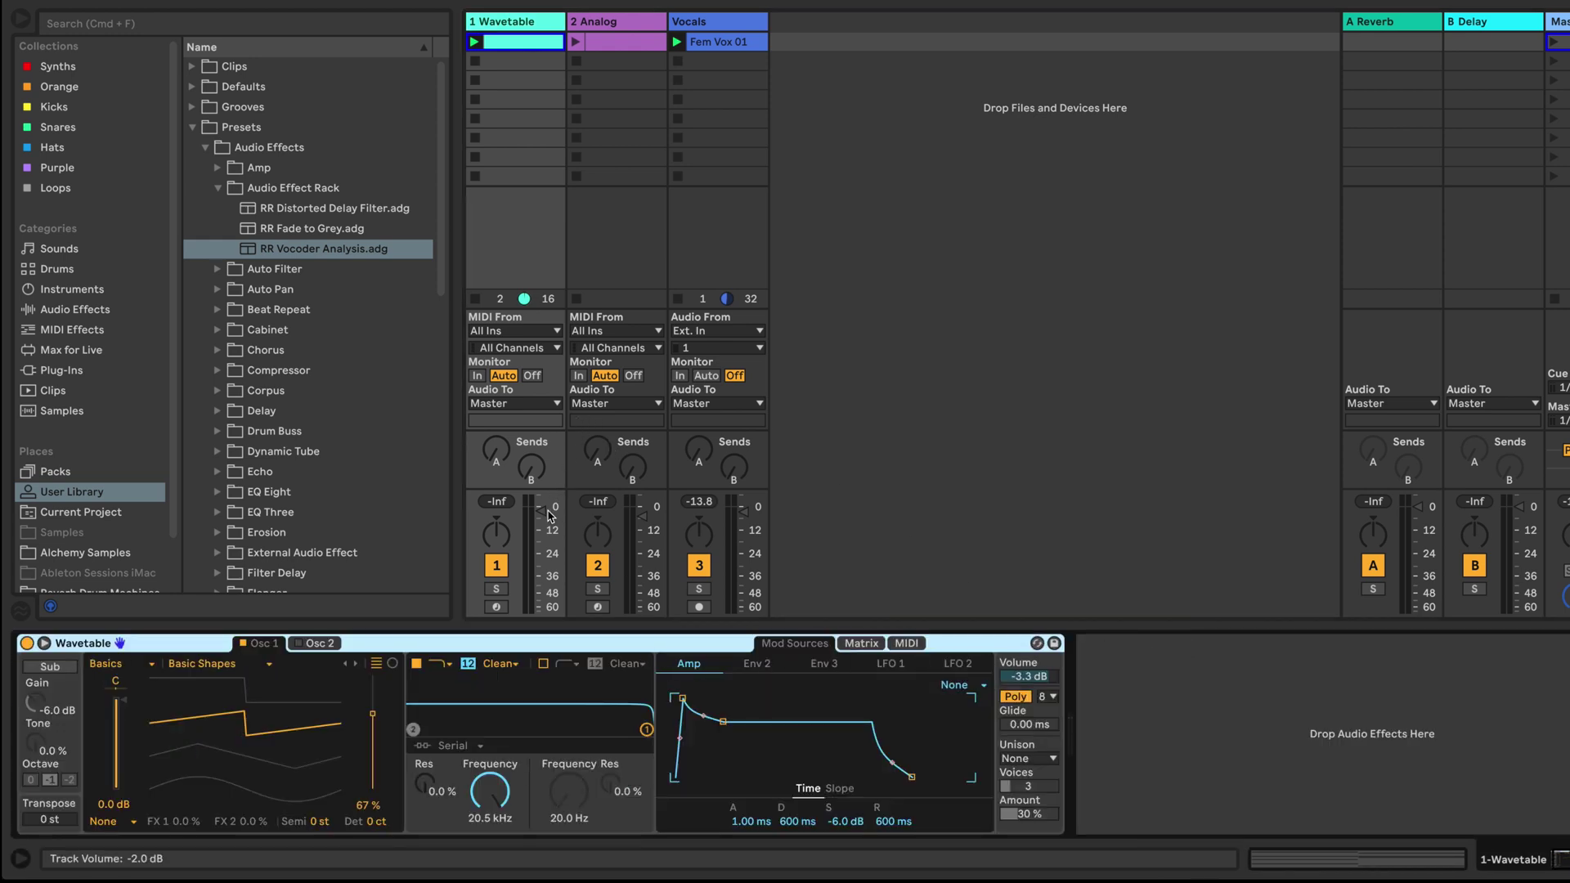
Solo the 1 Wavetable track, launch its clip to hear the unprocessed synth, and turn the solo off again.
left_click(497, 588)
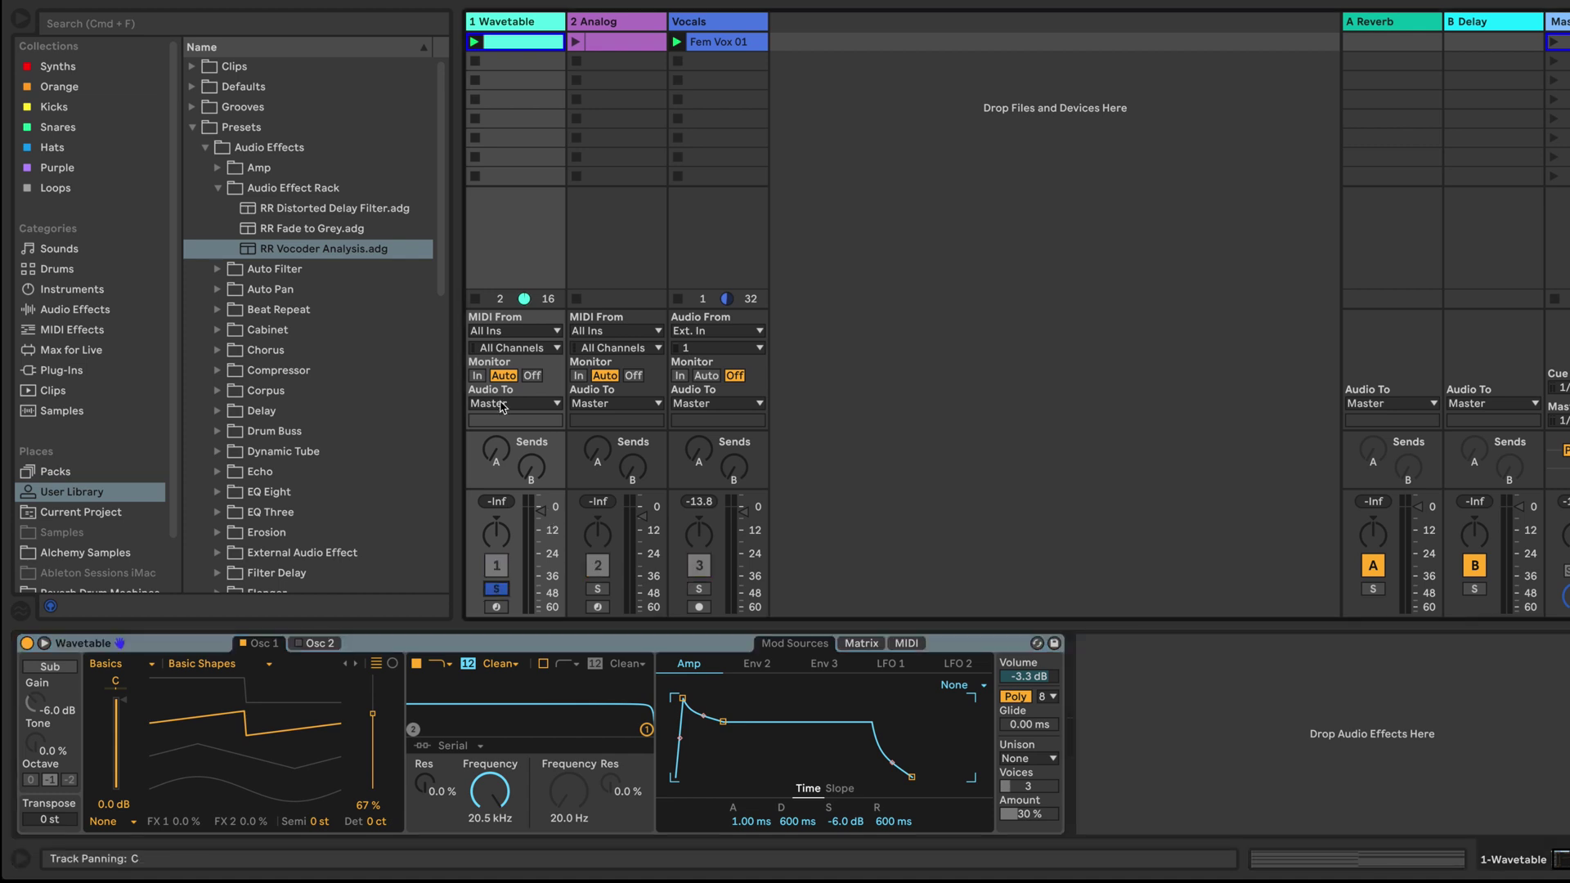
left_click(473, 43)
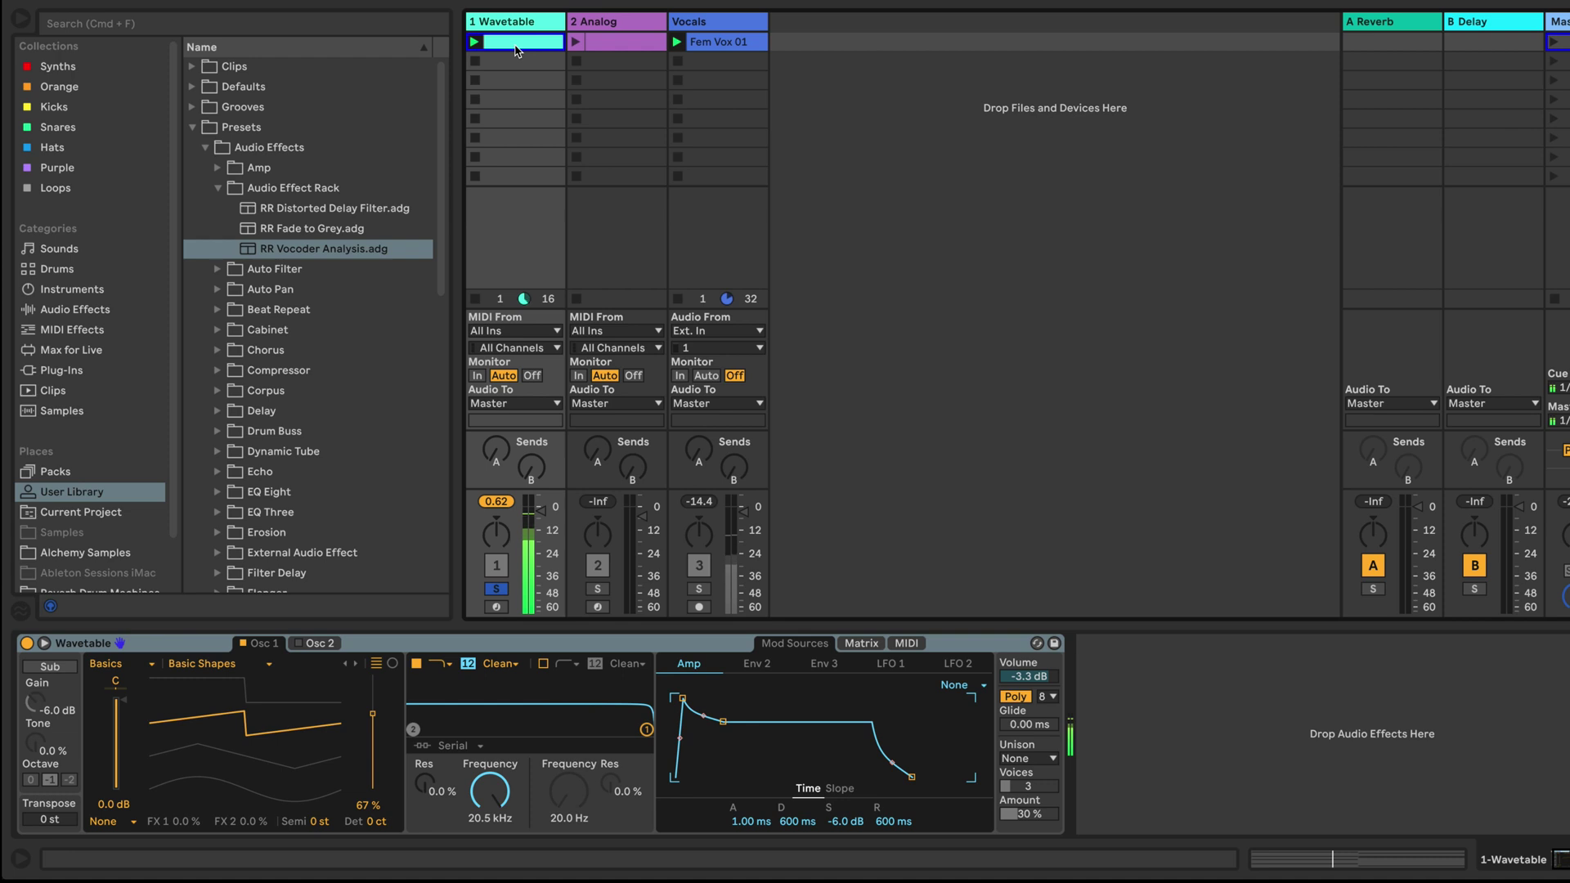
left_click(496, 589)
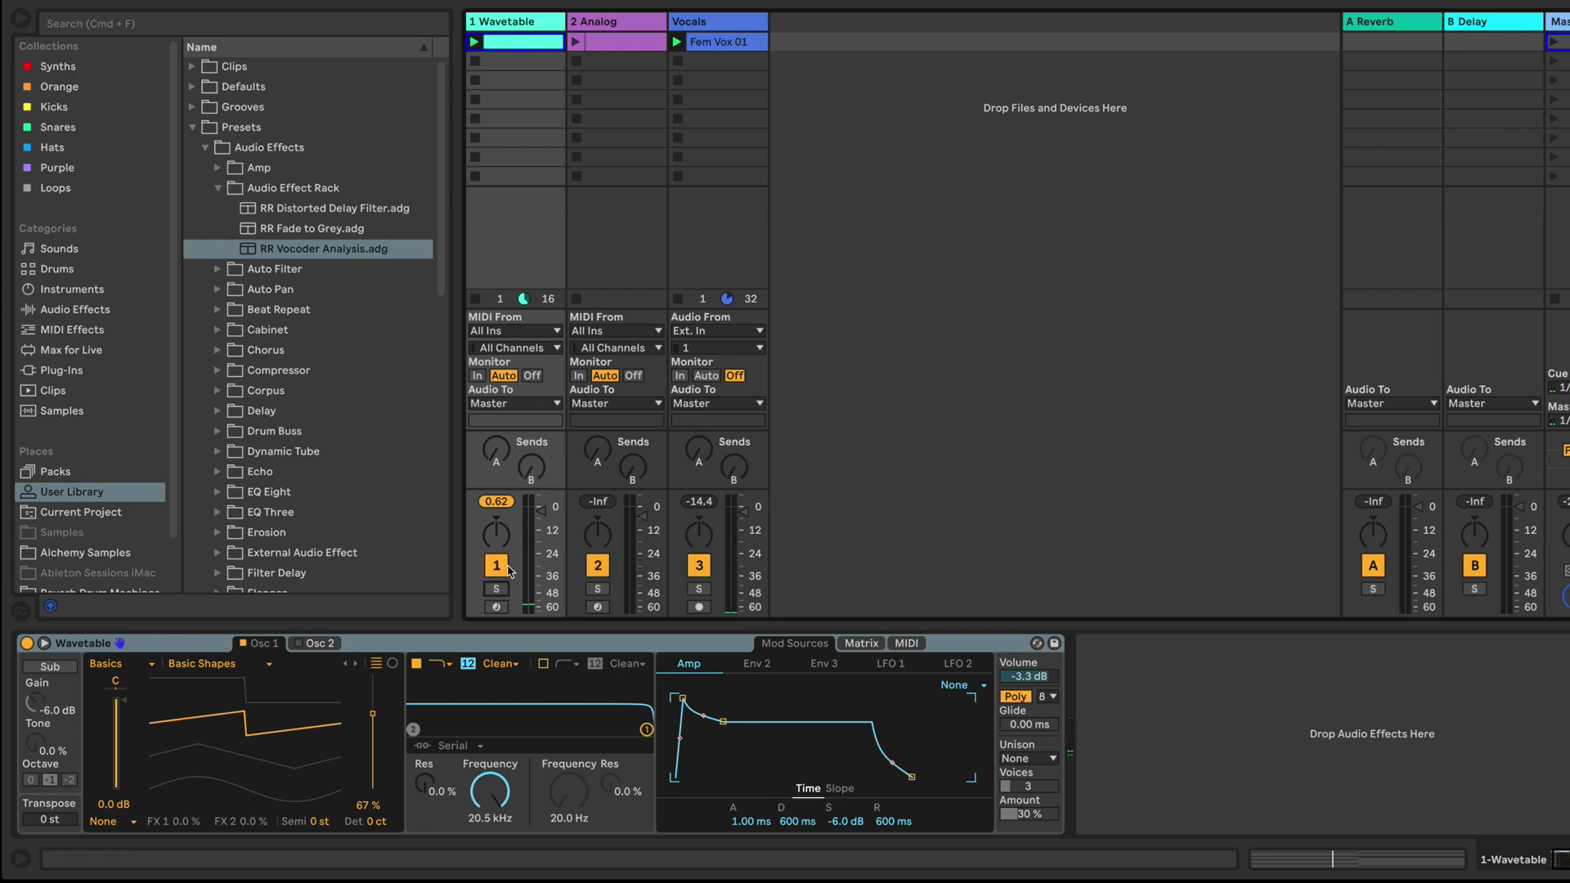
Copy the RR Vocoder Analysis rack from the Vocals track to the 1 Wavetable track.
left_click(525, 27)
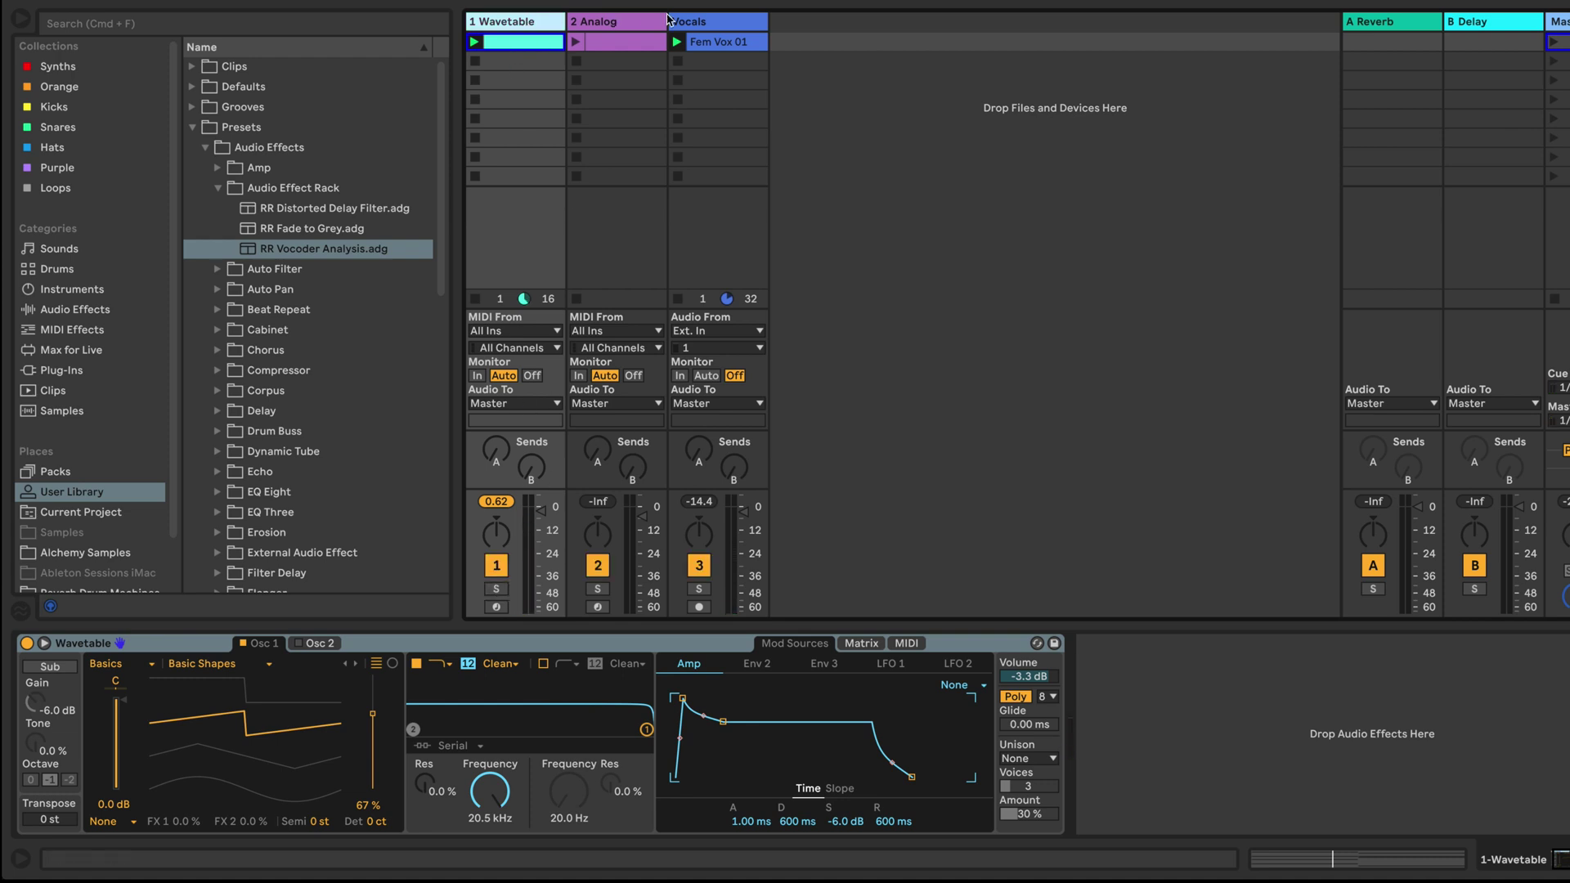
left_click(700, 23)
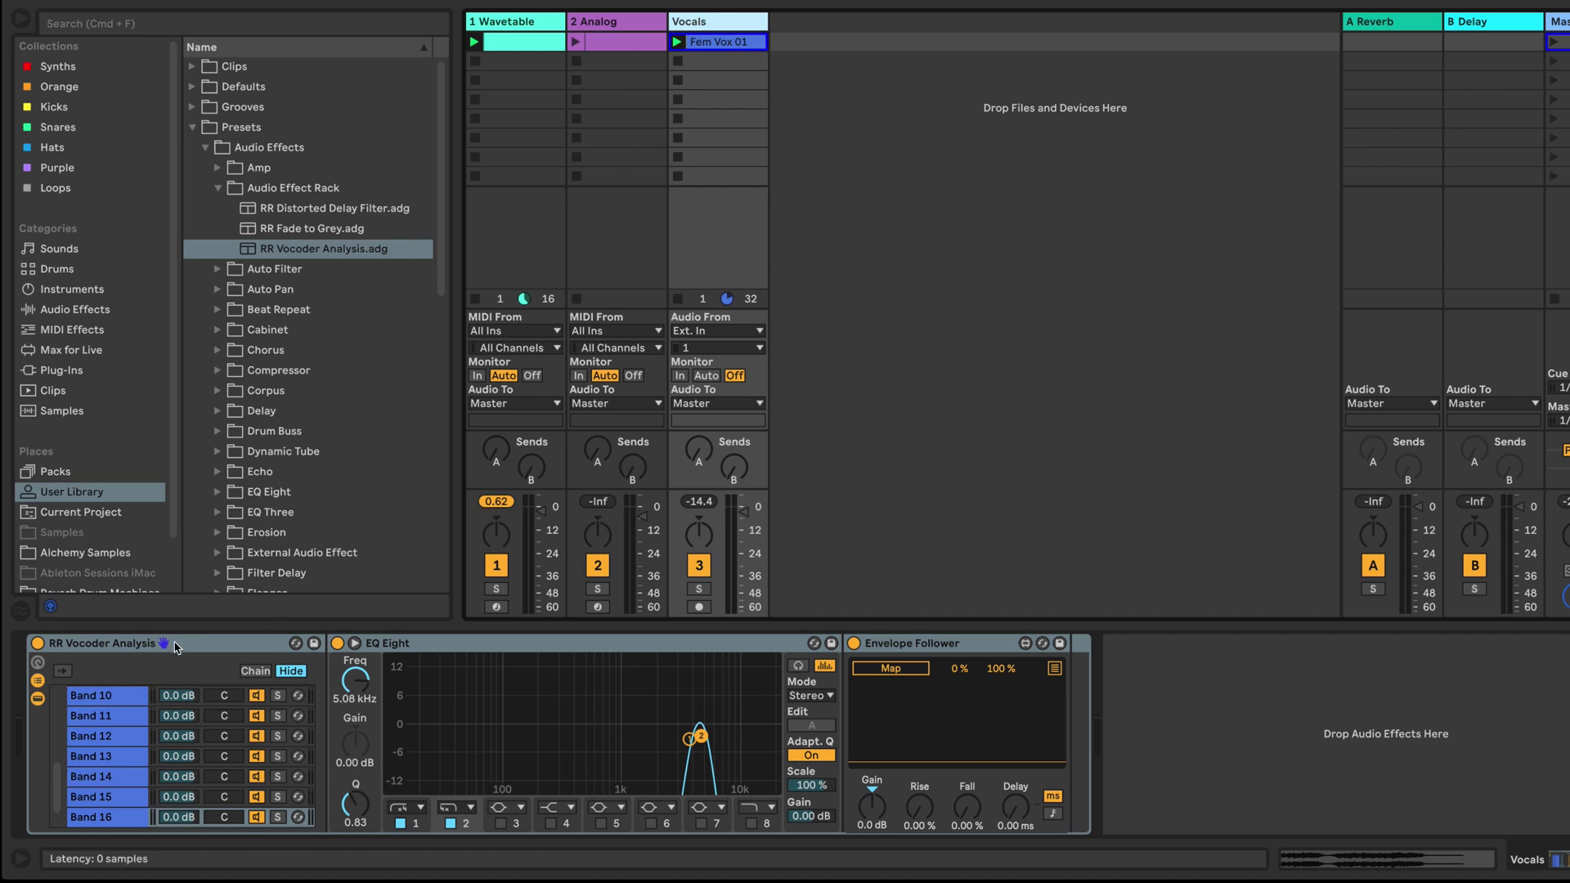
left_click_drag(205, 648, 528, 229)
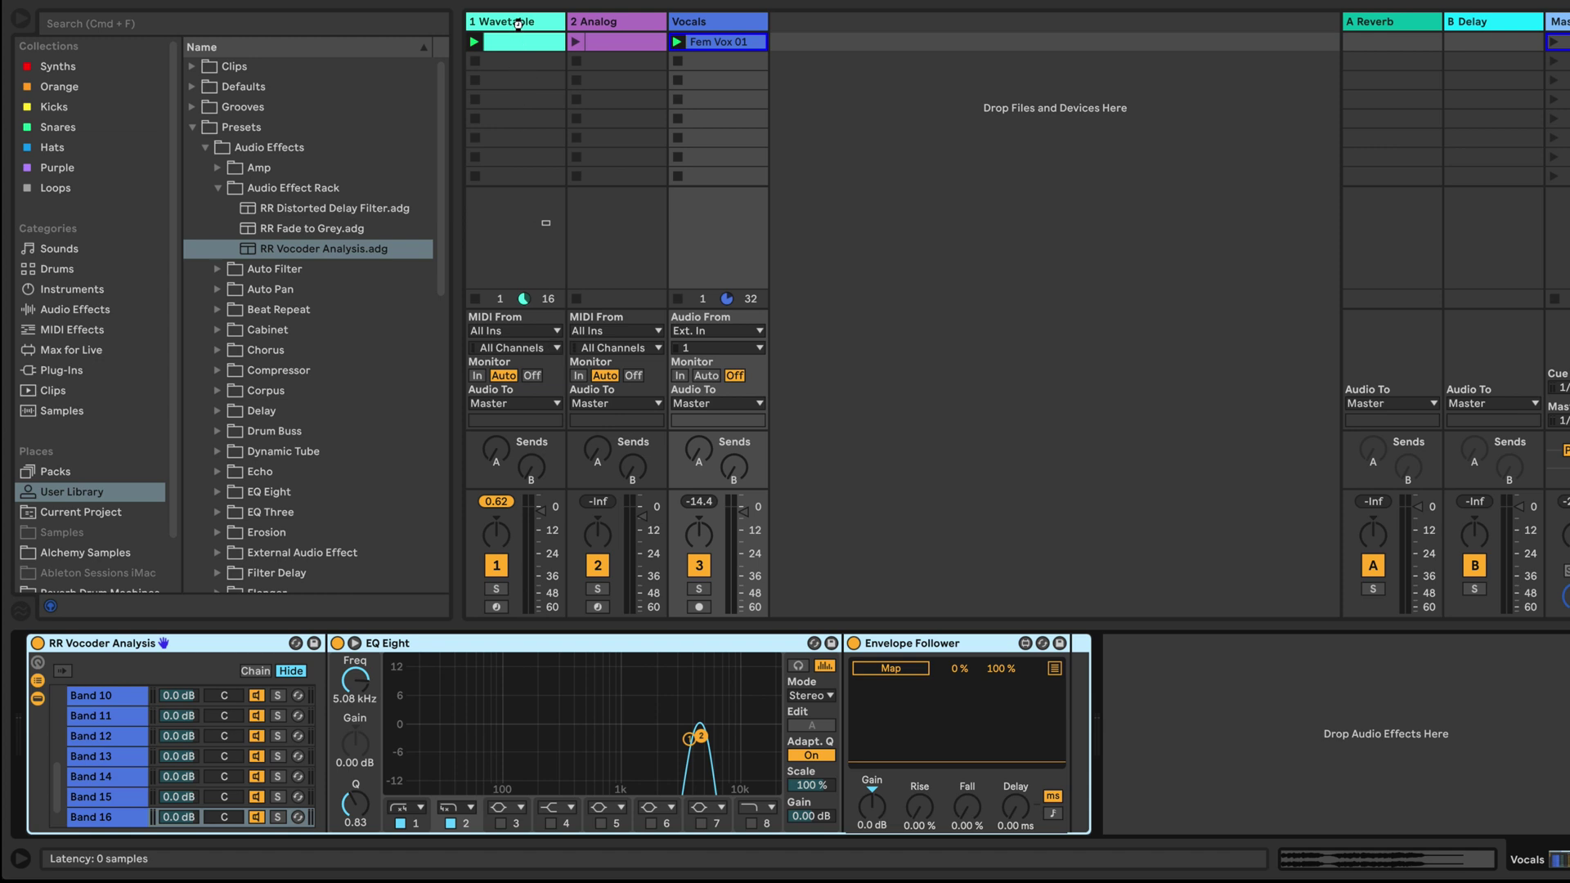
left_click_drag(517, 24, 518, 25)
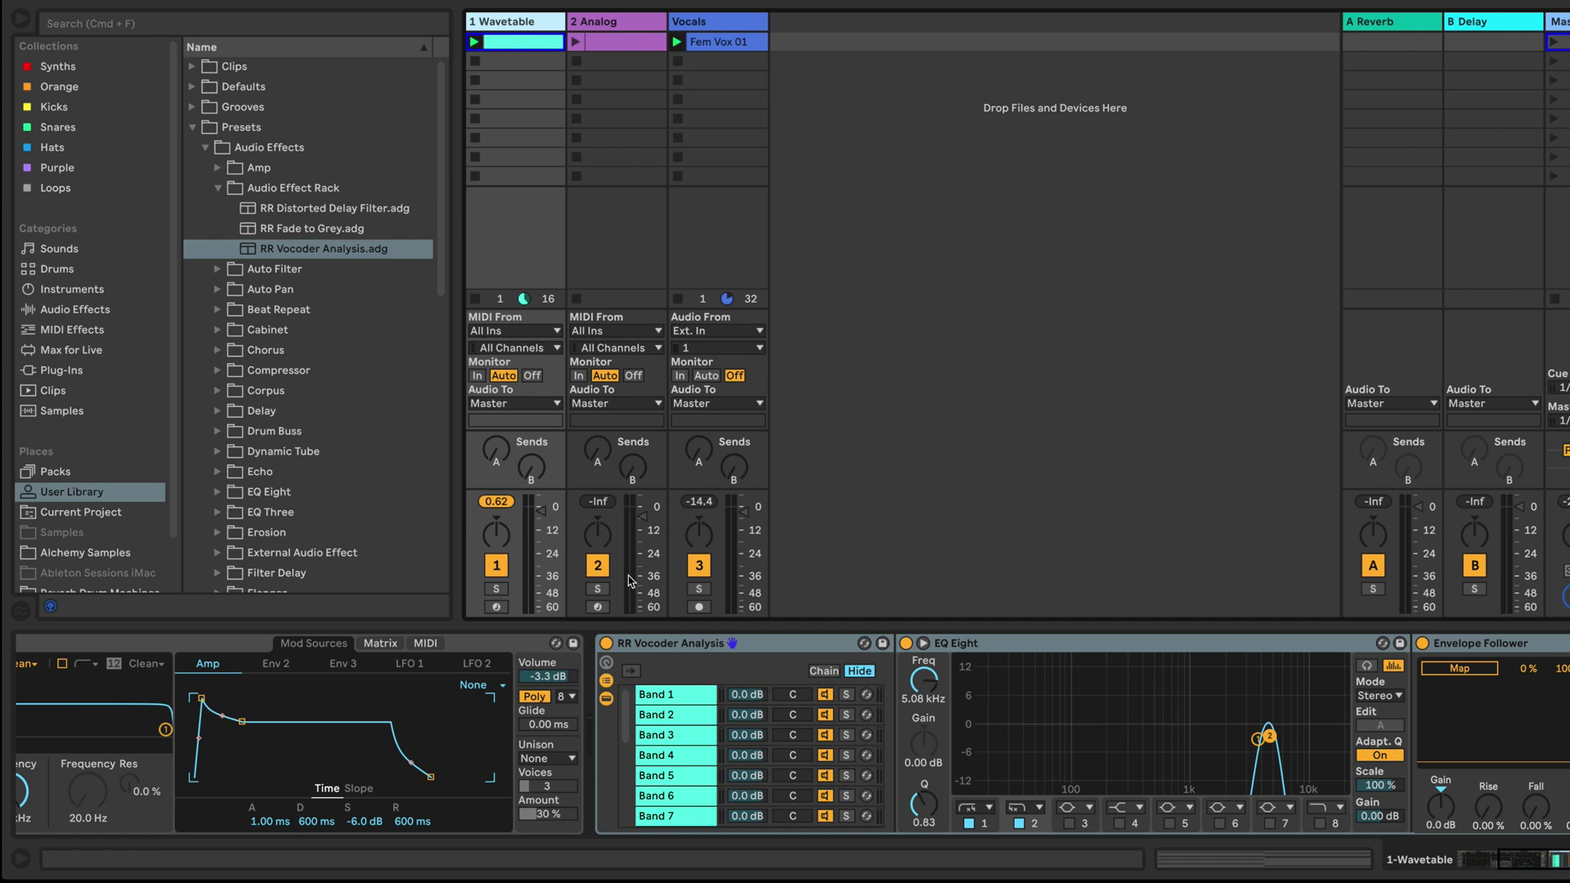
Delete the Envelope Follower from every chain, Band 1 to Band 16, in the 1 Wavetable track's RR Vocoder Analysis rack.
left_click(685, 646)
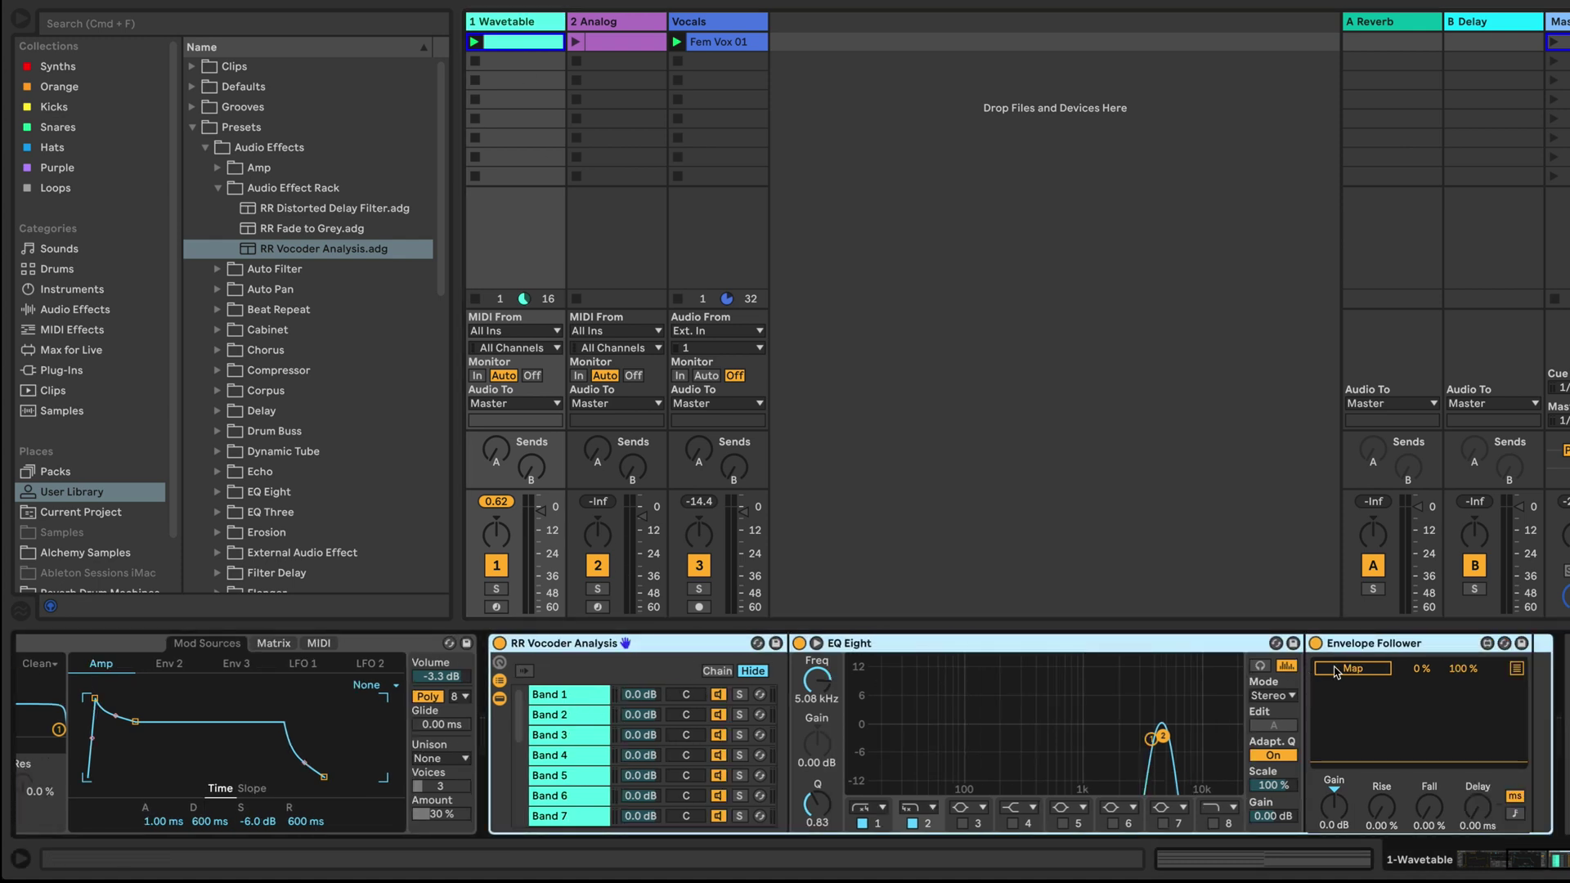
left_click(589, 695)
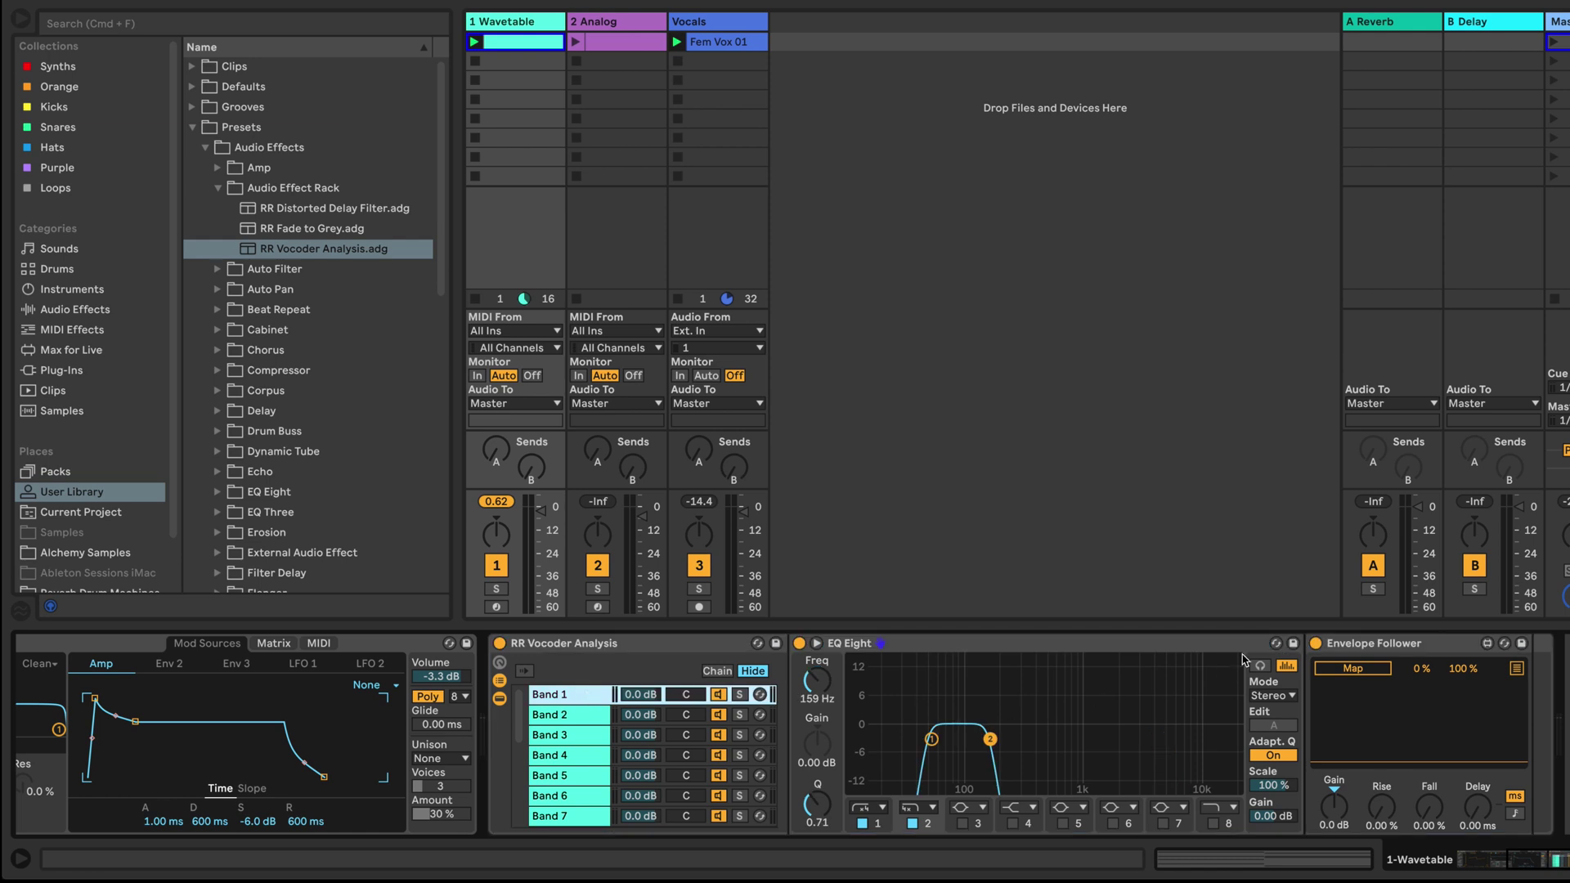
left_click(708, 715)
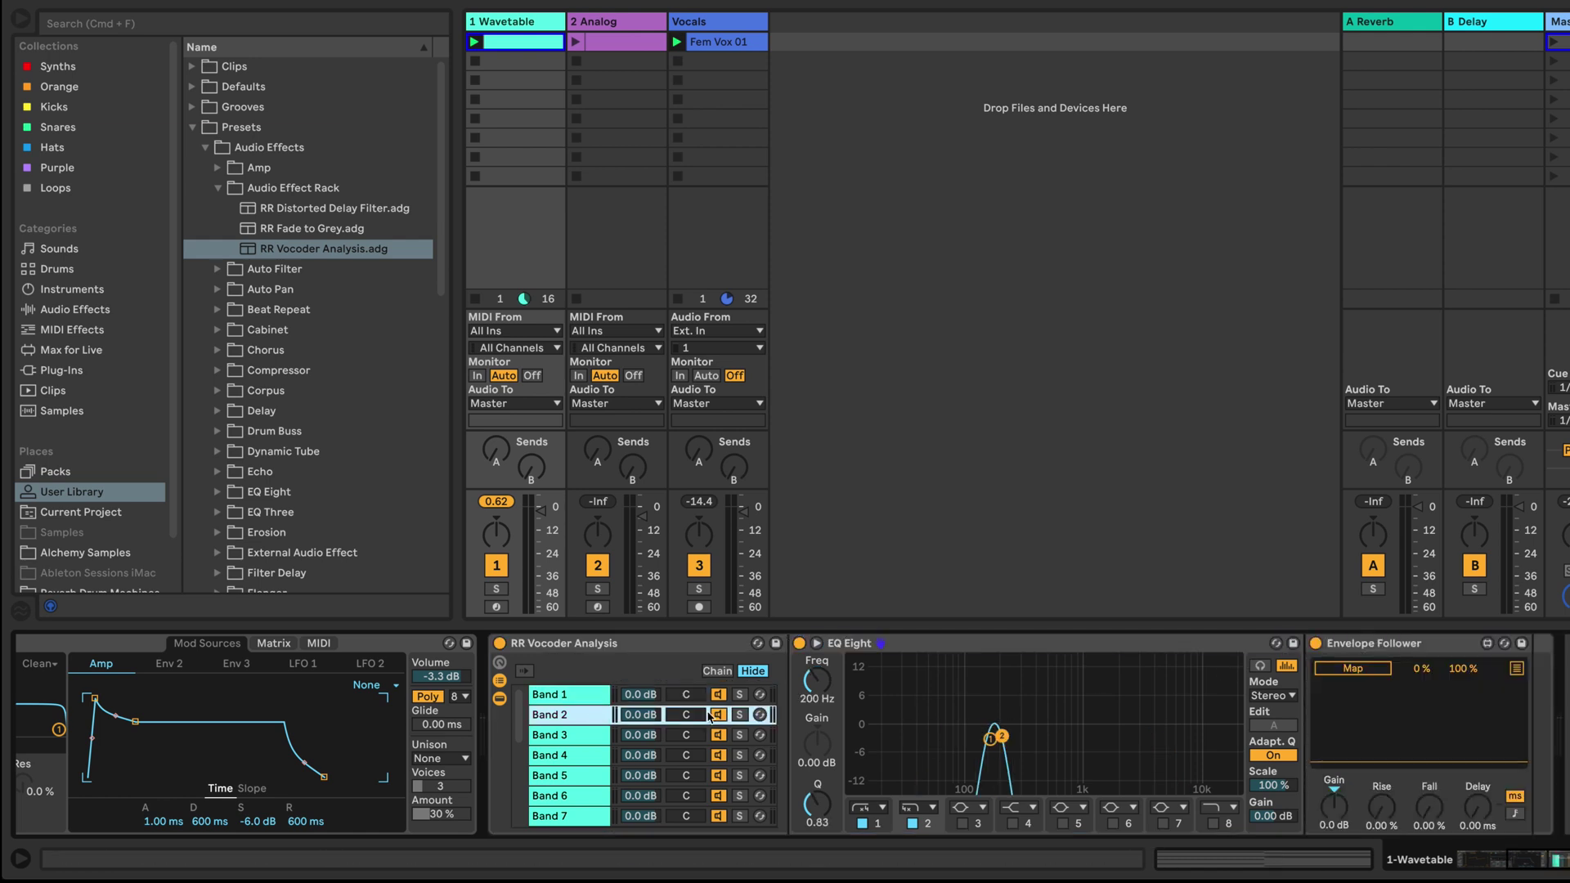
left_click(1349, 648)
key("Delete")
left_click(601, 735)
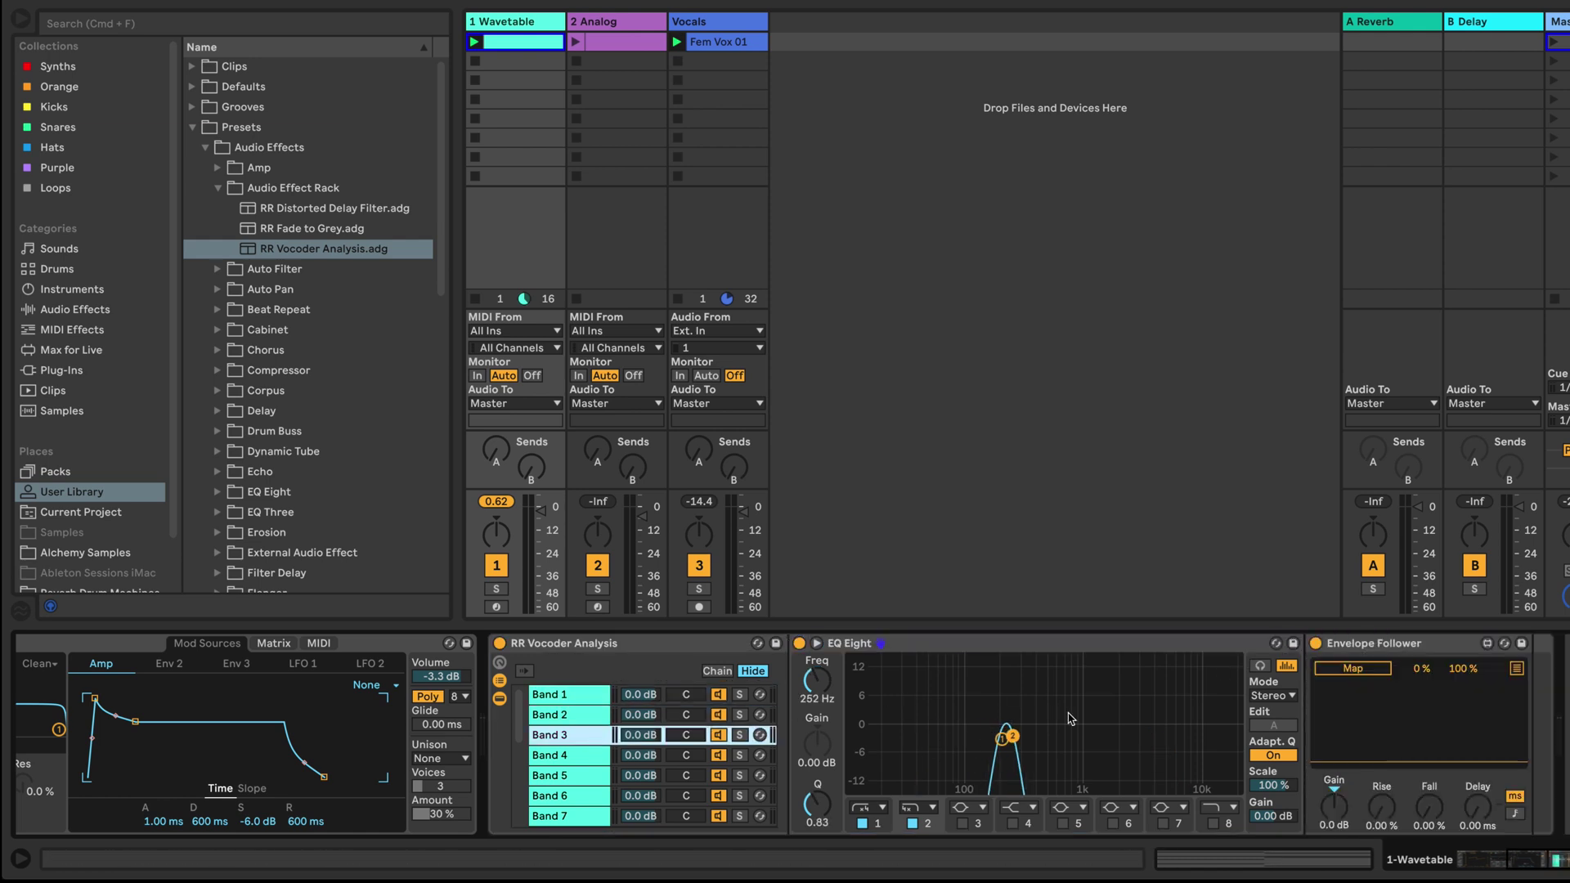
key("Down")
key("Down")
key("Down")
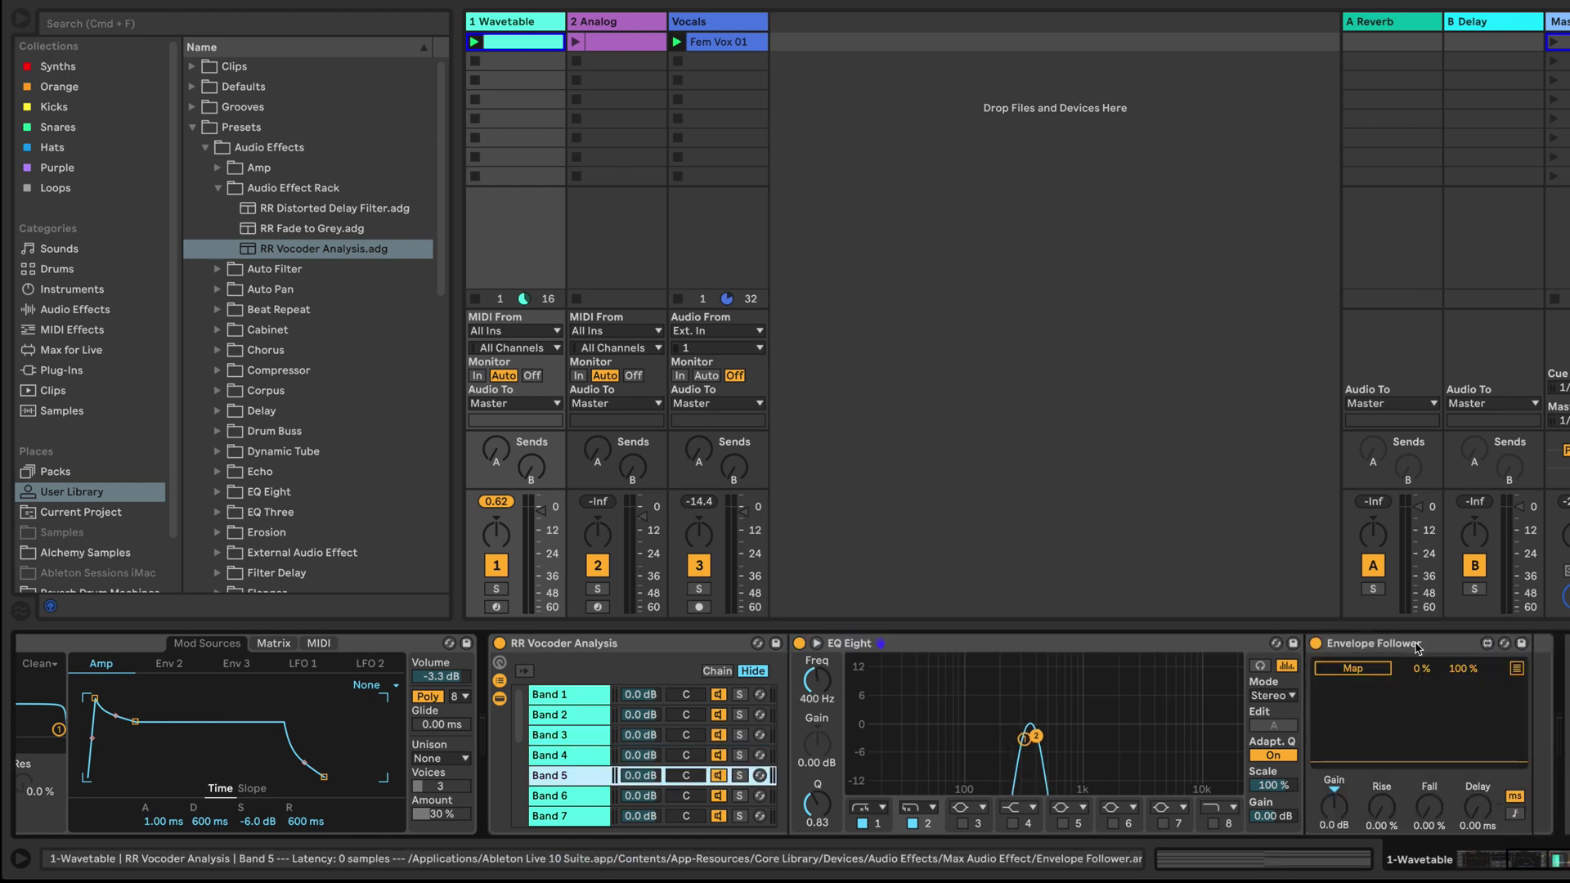
key("Down")
key("Down")
key("Down")
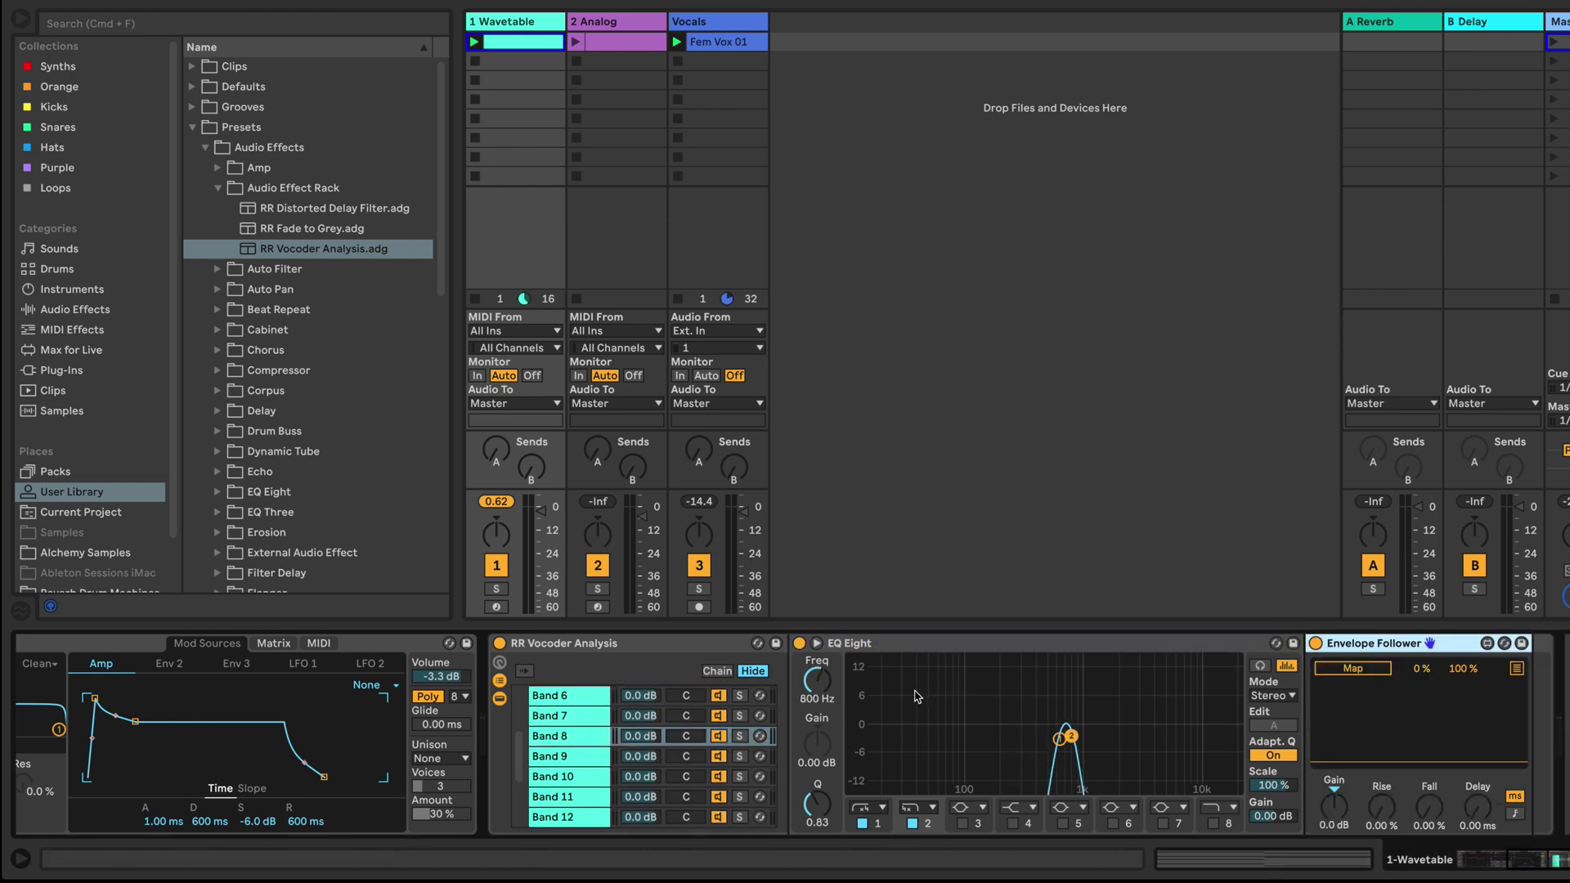
key("Down")
key("Down")
key("Down")
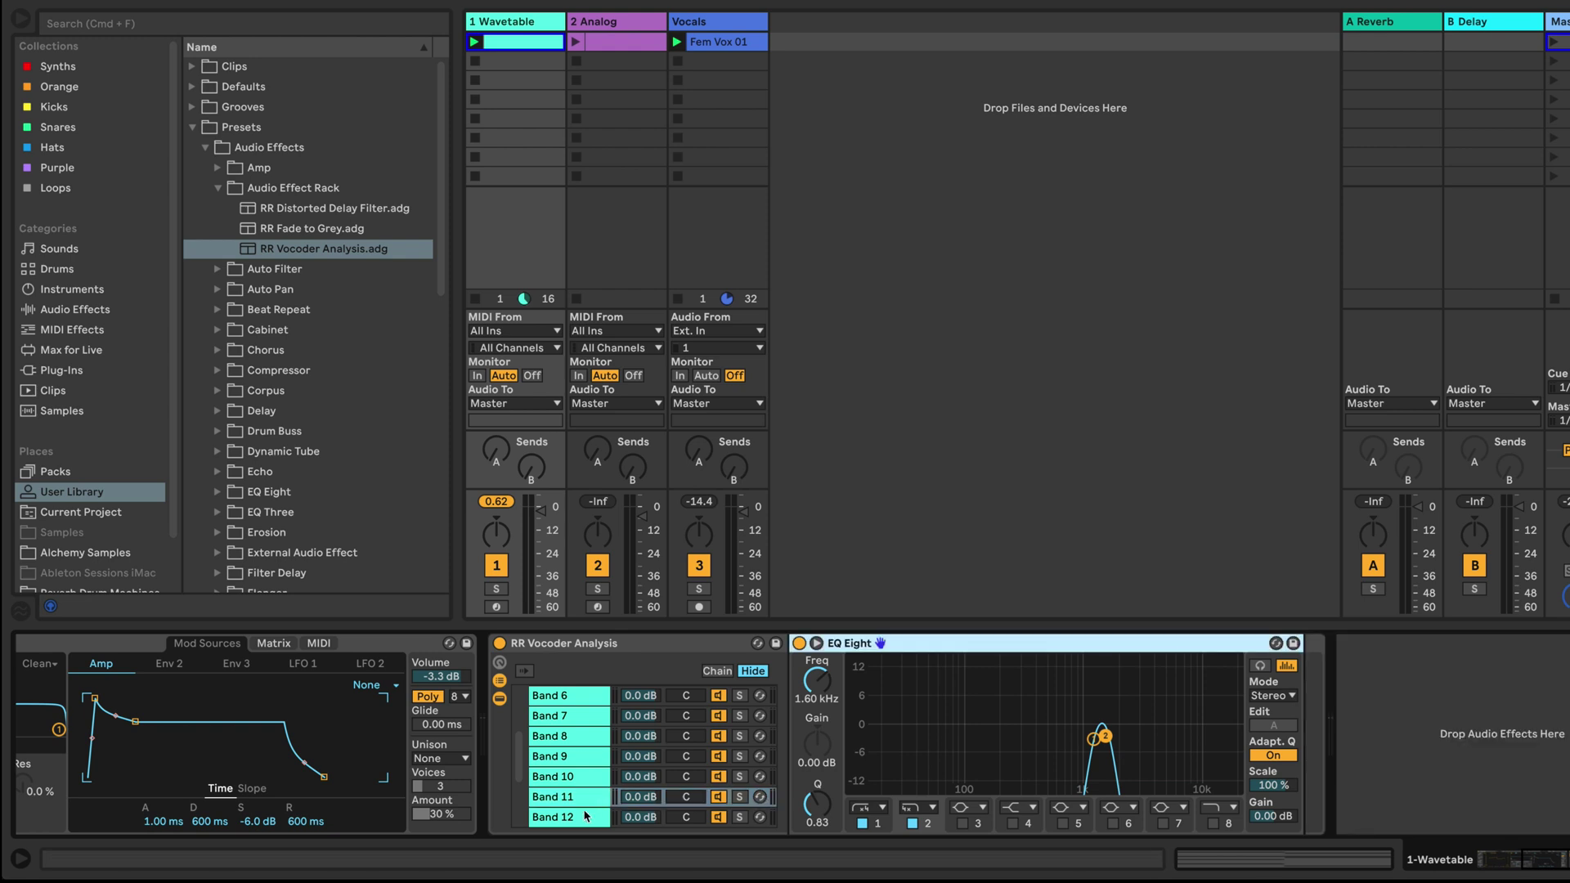
key("Down")
key("Down")
key("Down")
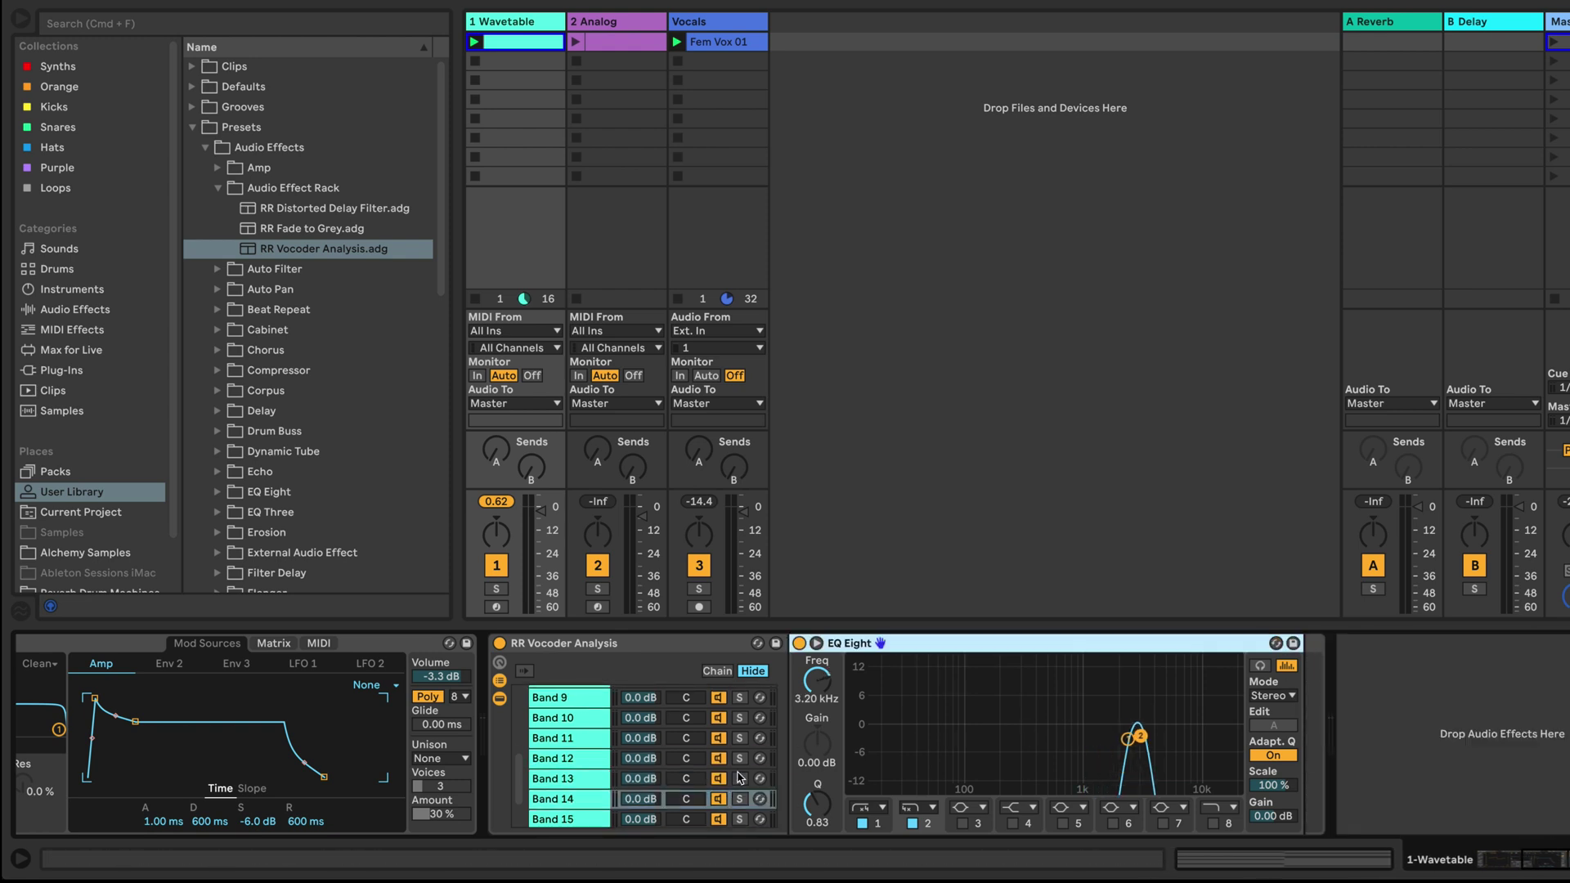
key("Down")
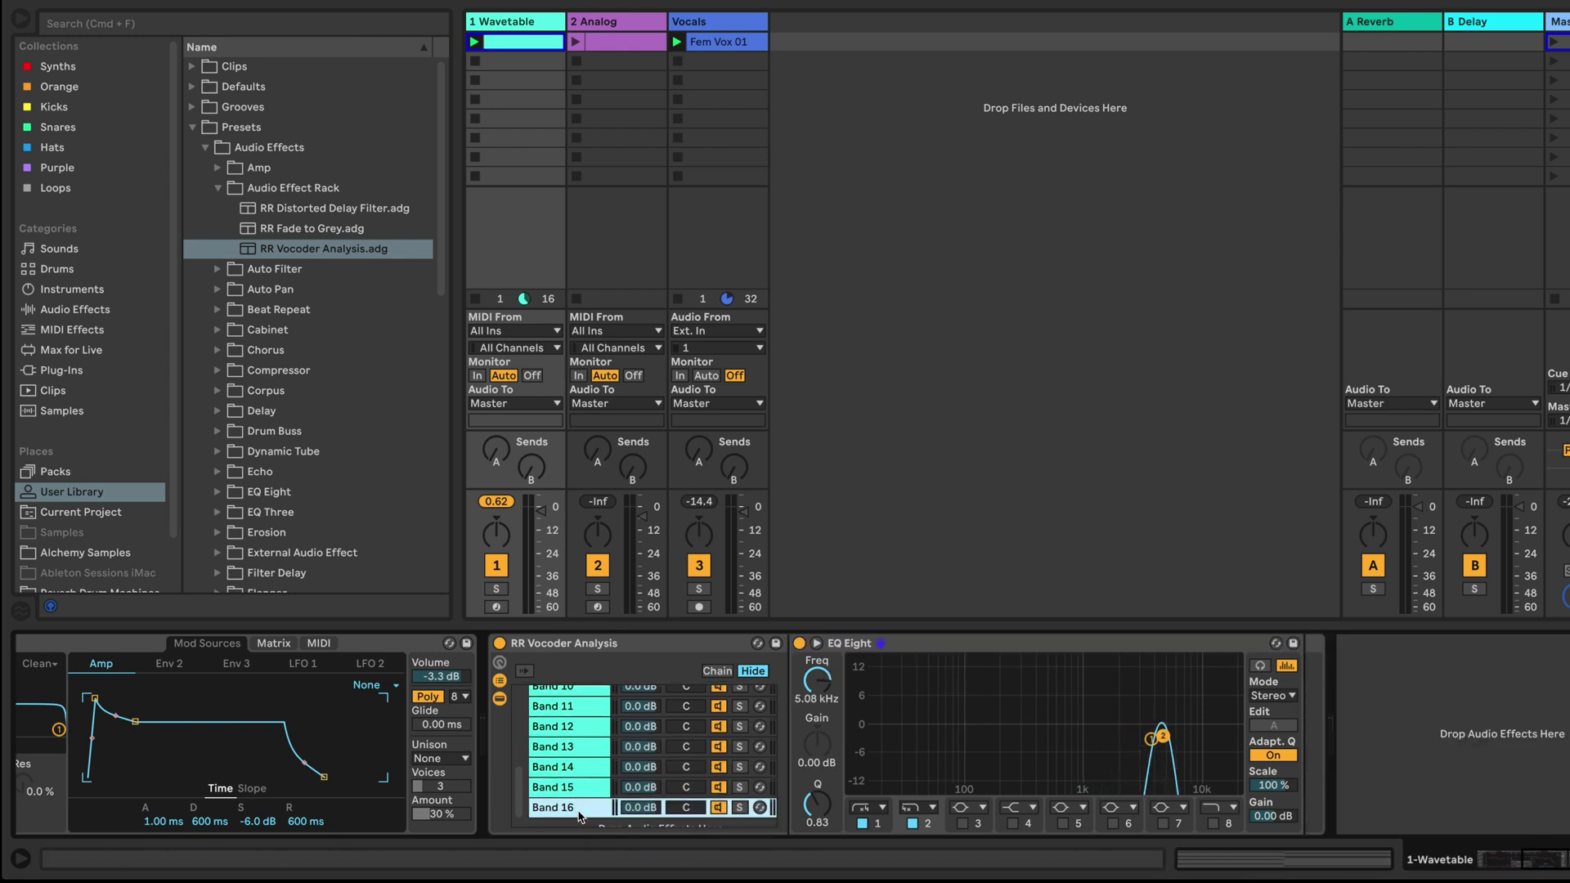
Check the devices in the 1 Wavetable rack's chains from Band 16 back to Band 1 for leftover Envelope Followers.
key("Up")
key("Up")
key("Up")
key("Up")
key("Up")
key("Up")
key("Up")
key("Up")
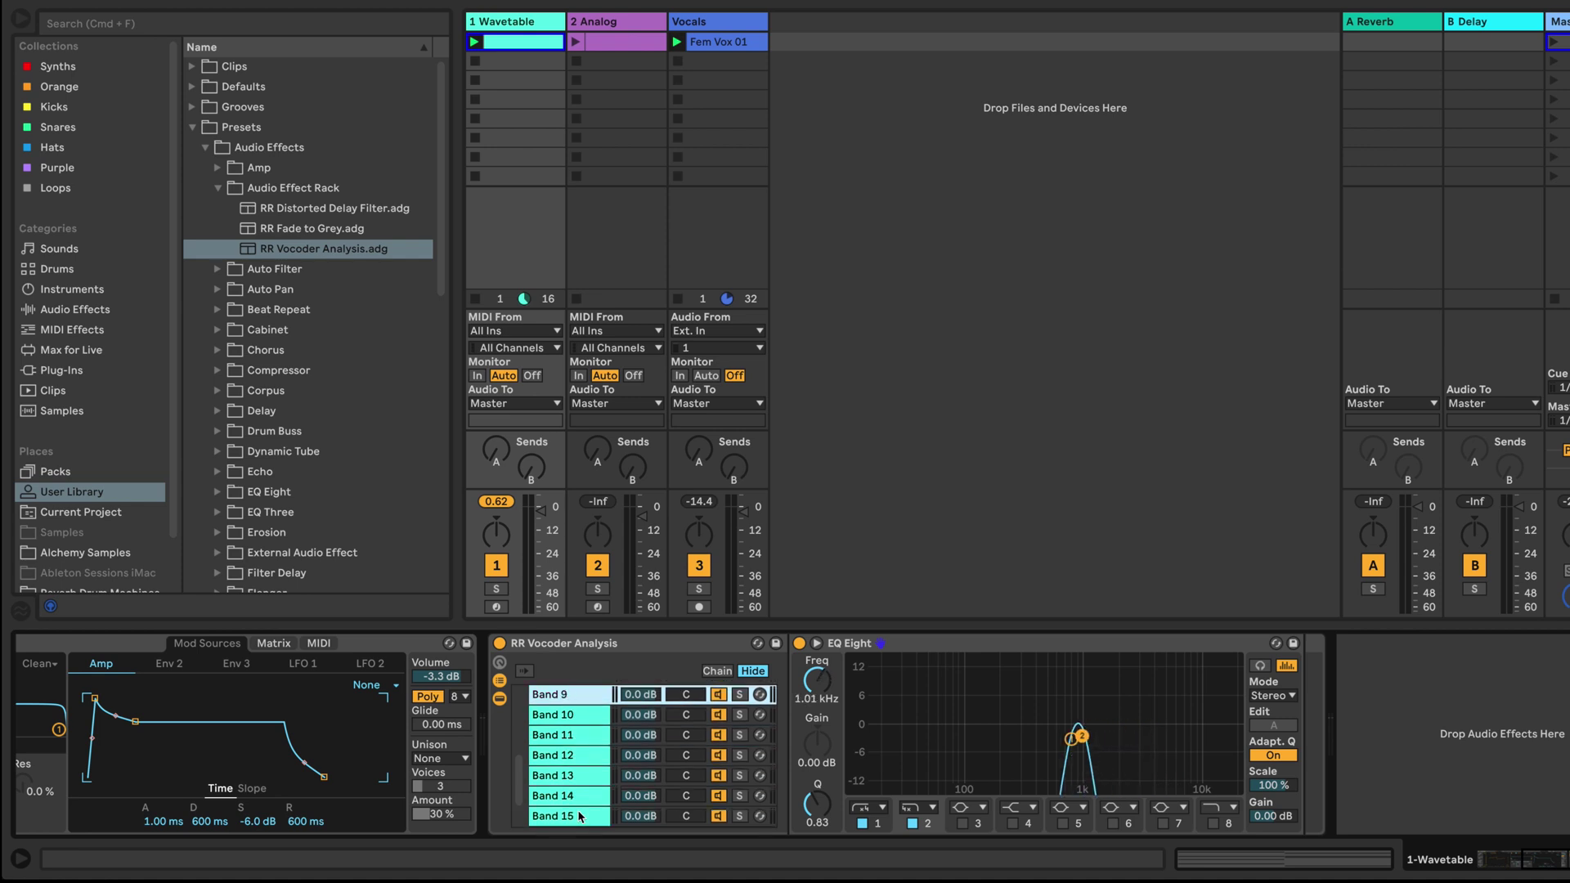
key("Up")
key("Up")
key("Up")
key("Up")
key("Up")
key("Up")
key("Up")
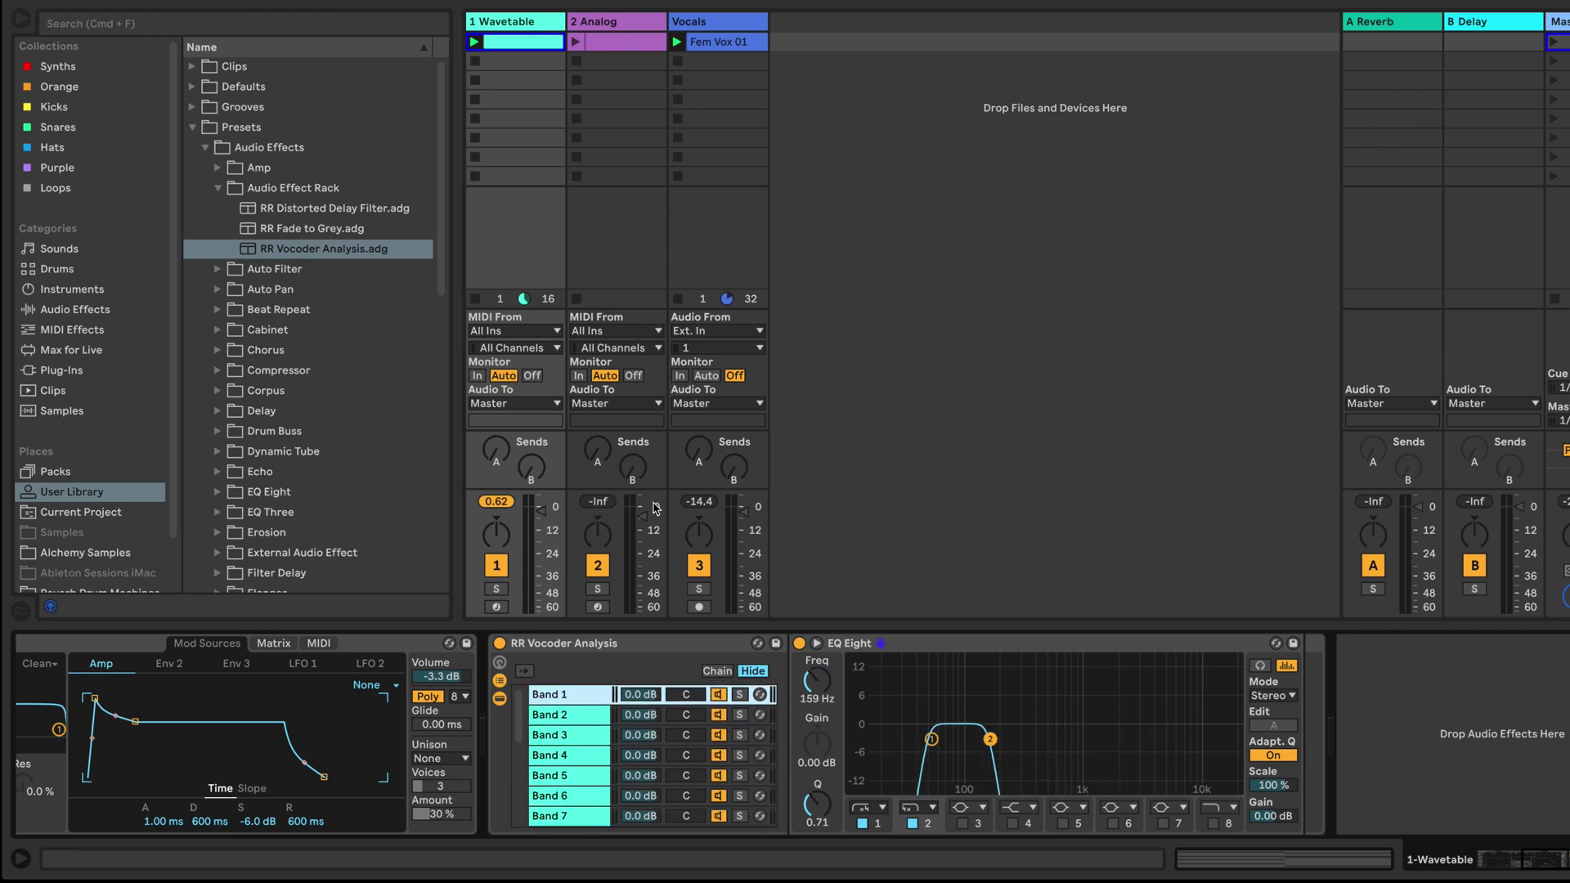
Map the Vocals rack's Band 1 Envelope Follower to the Band 1 chain volume in the 1 Wavetable track's rack.
left_click(708, 27)
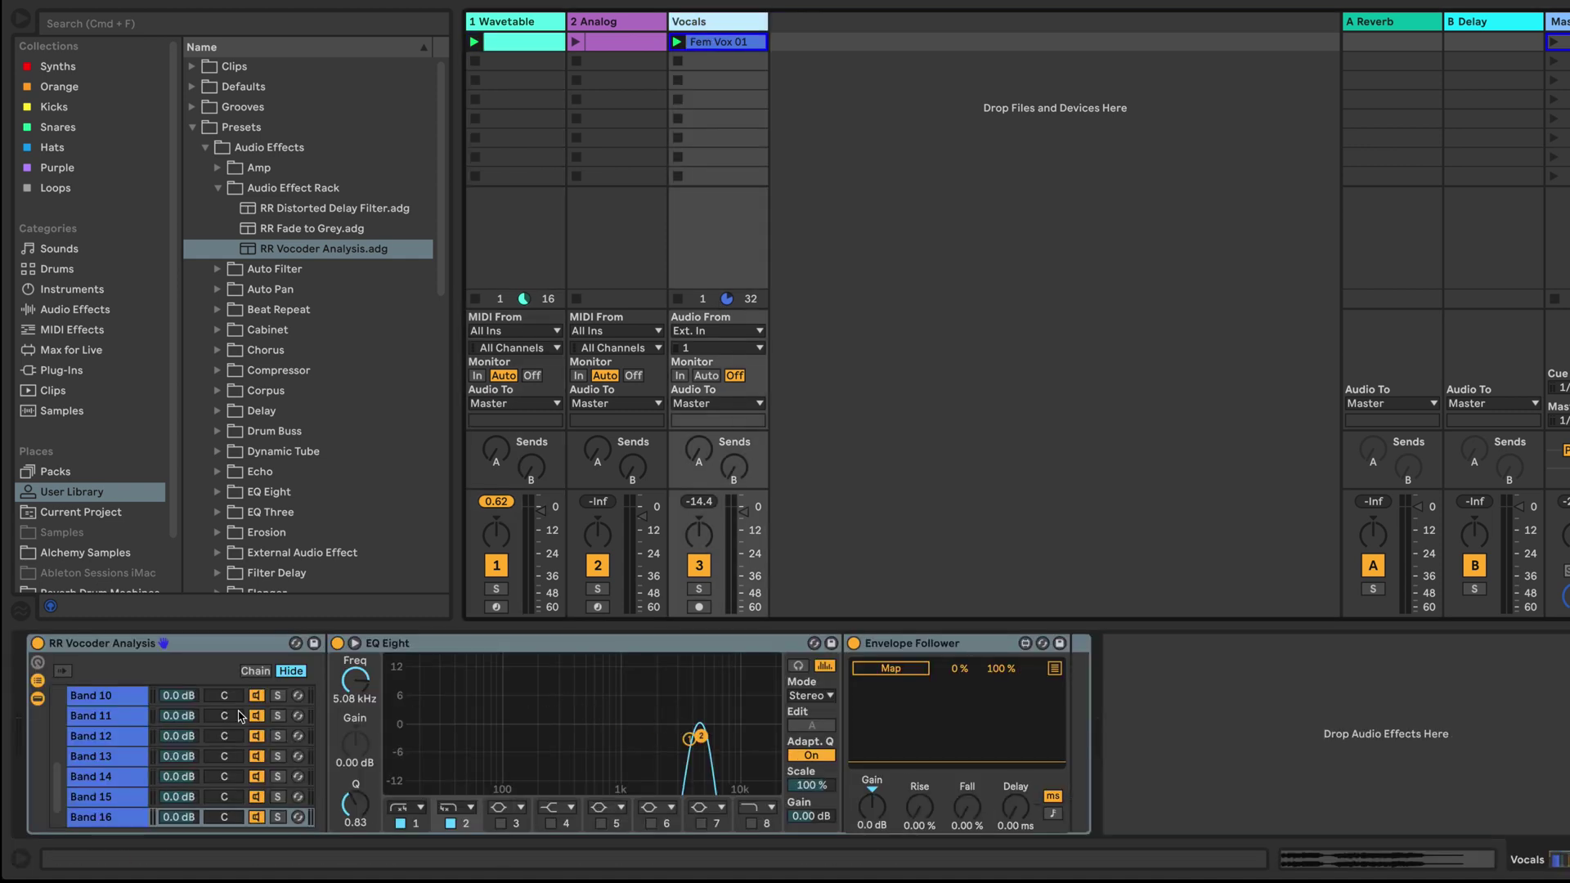
scroll(128, 721, "up", 6)
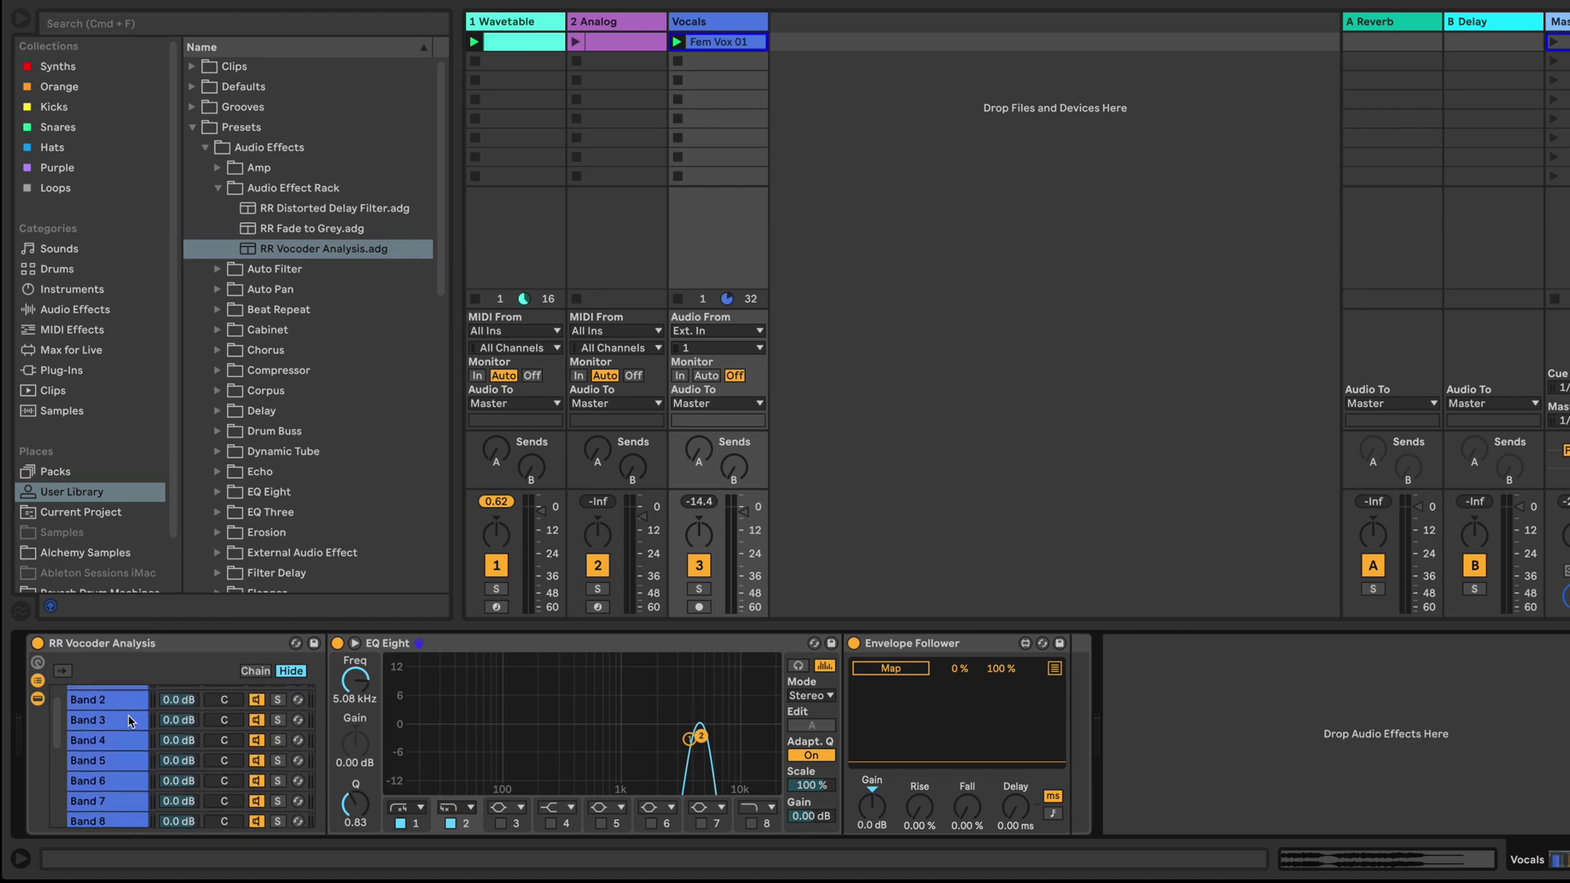
left_click(128, 701)
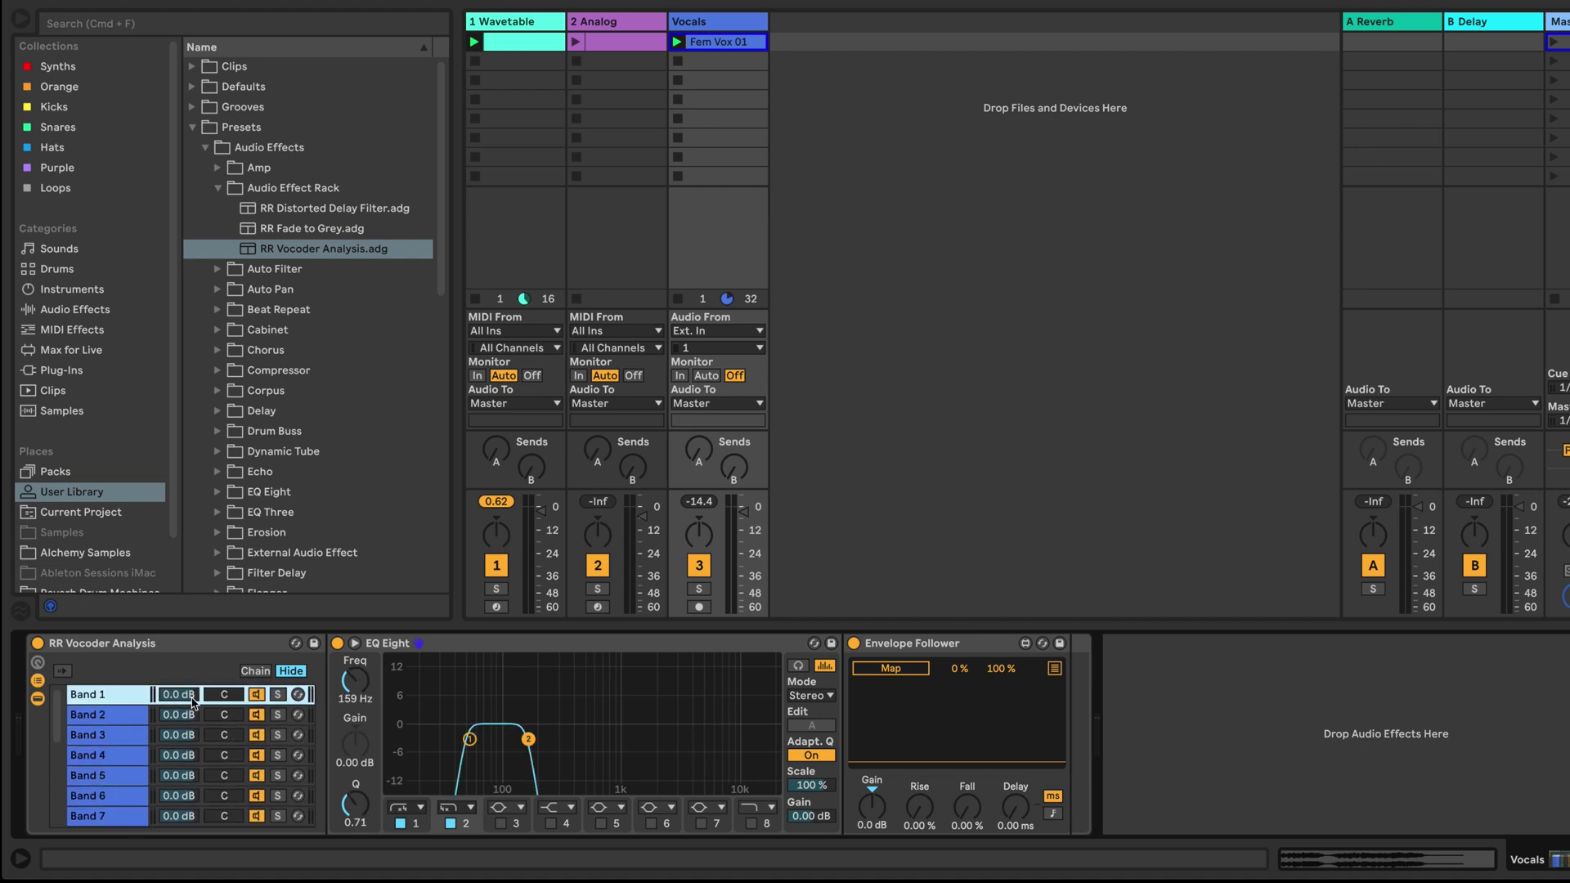
left_click(897, 672)
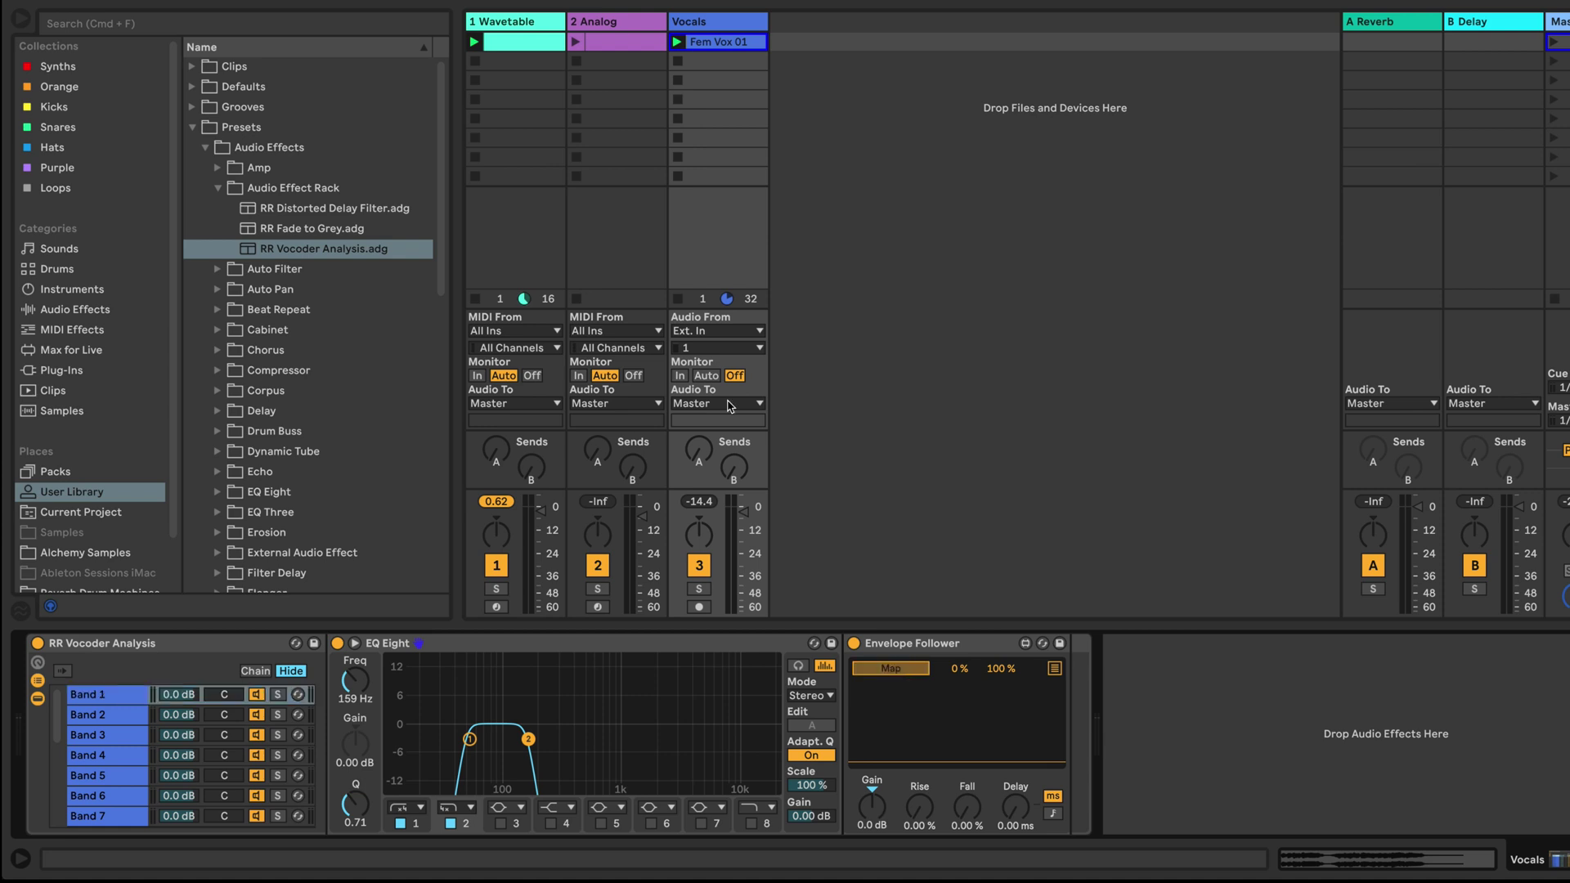
left_click(507, 23)
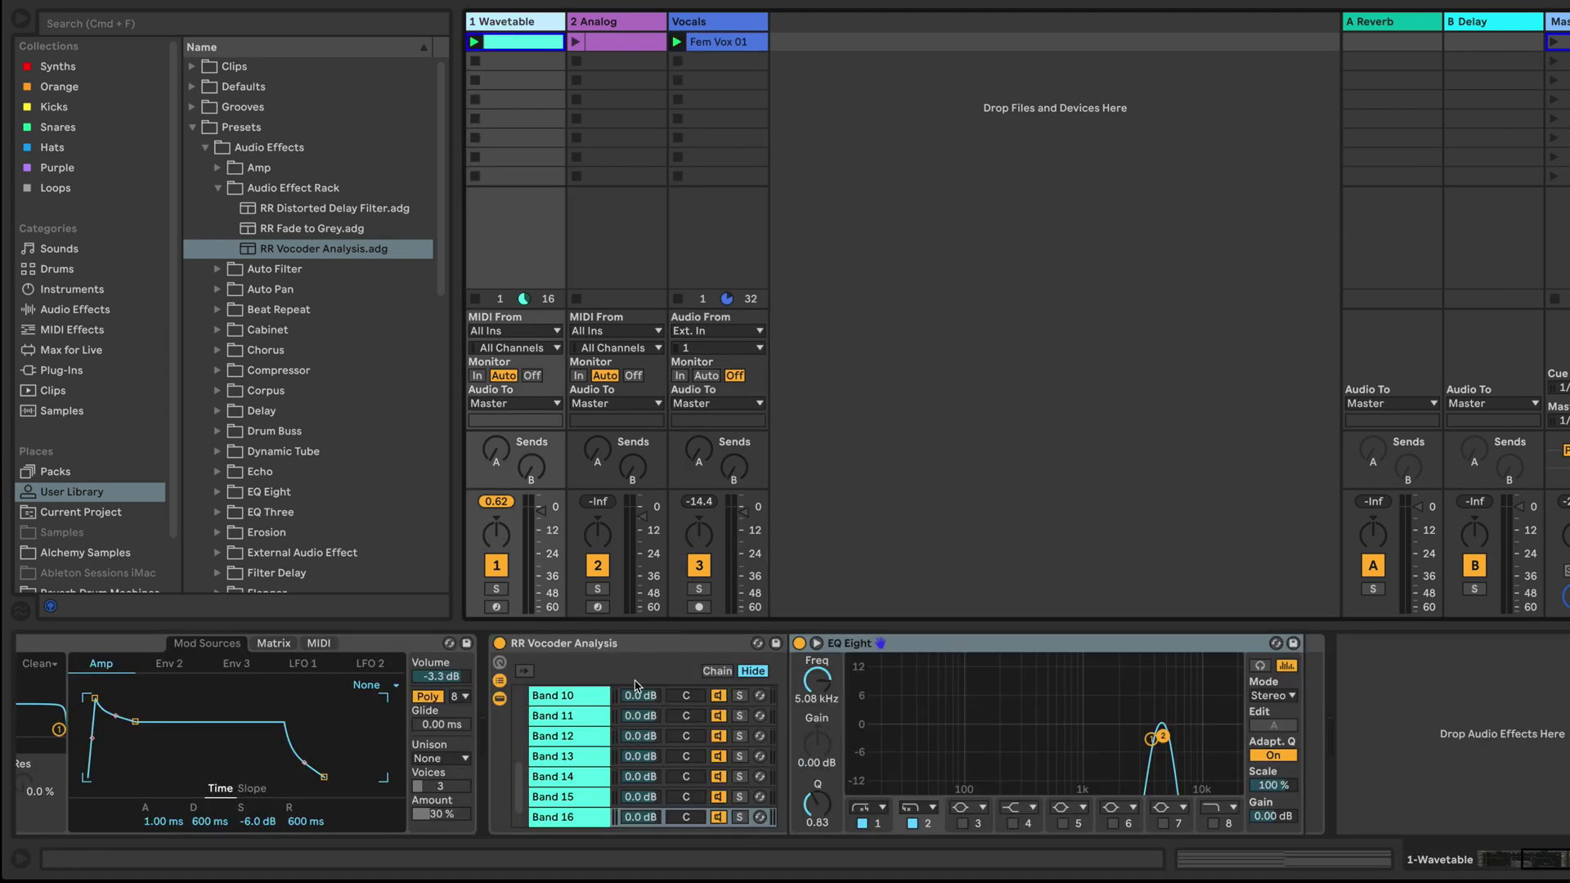
scroll(638, 701, "up", 6)
left_click_drag(634, 701, 636, 701)
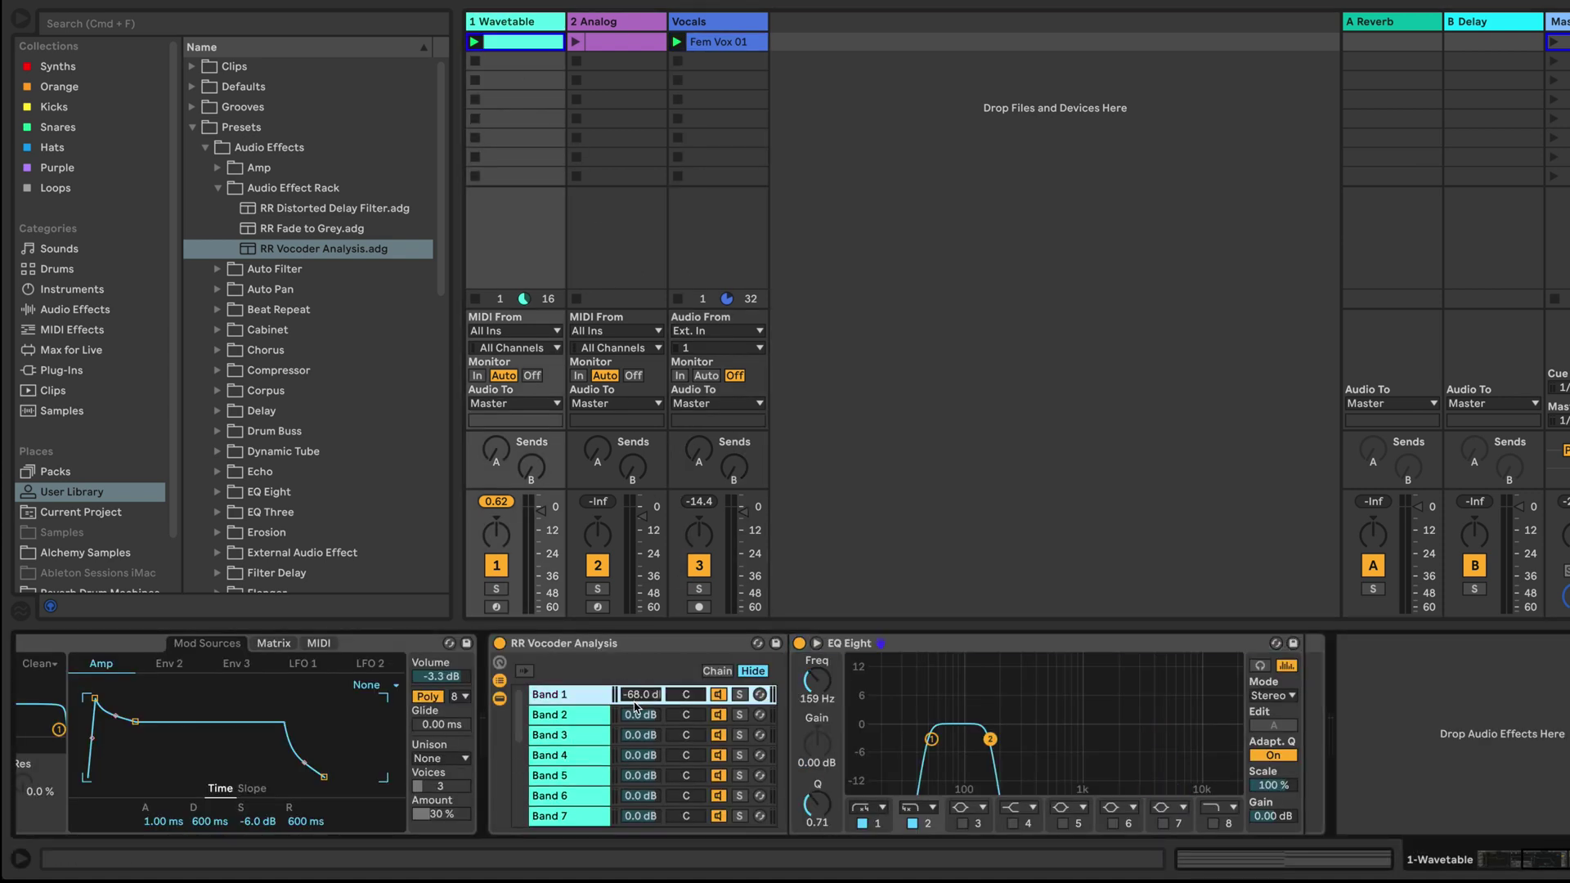
Map the Vocals rack's Band 2 Envelope Follower to the Band 2 chain volume in the 1 Wavetable rack.
left_click(711, 23)
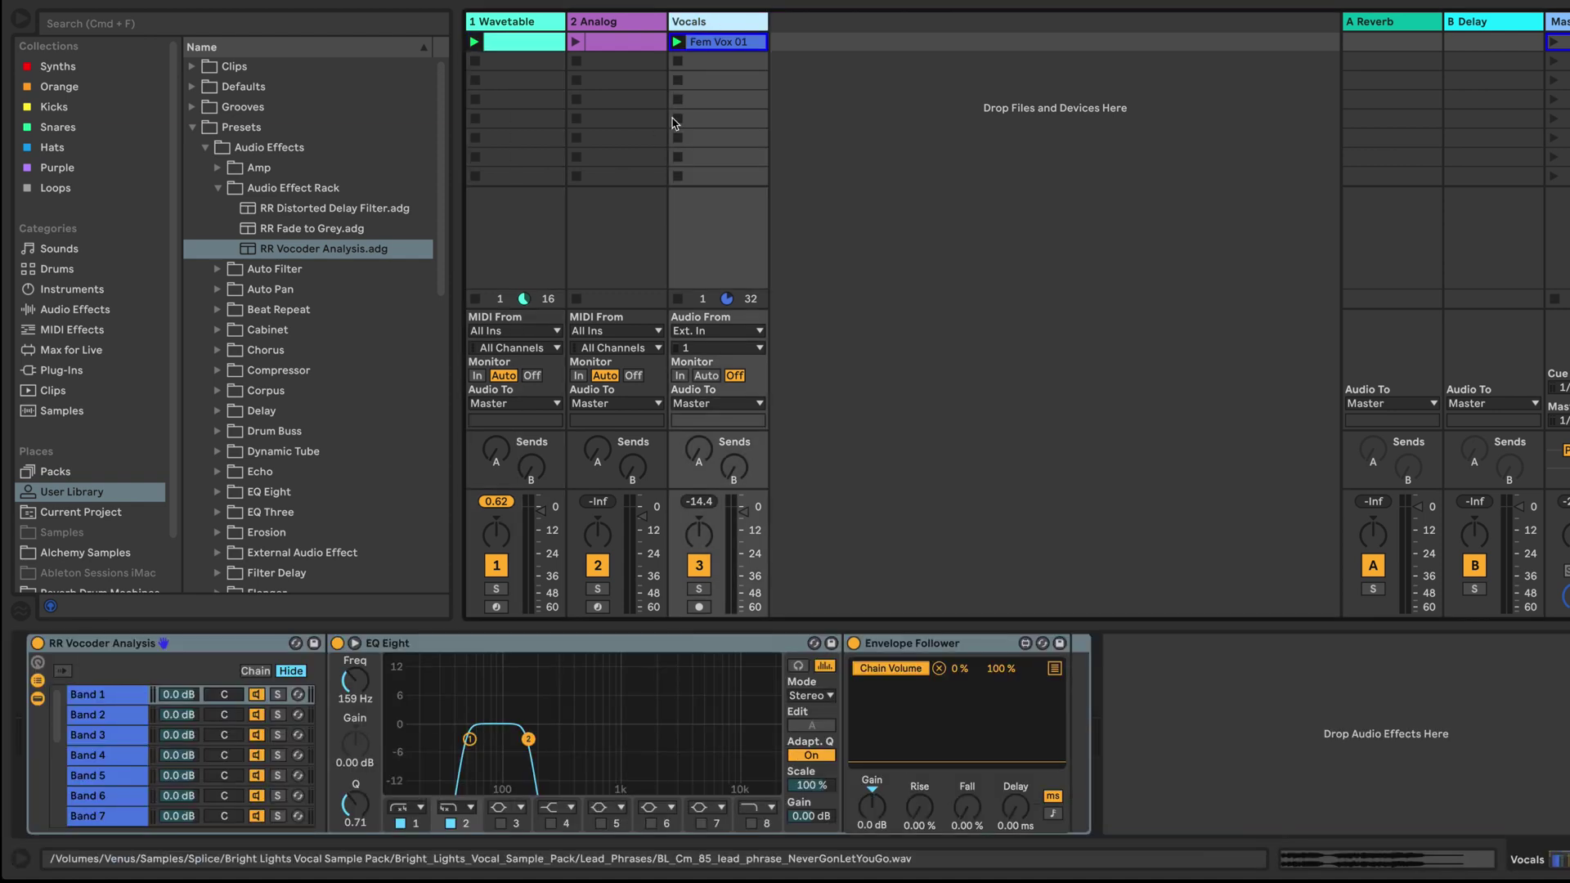
left_click(90, 714)
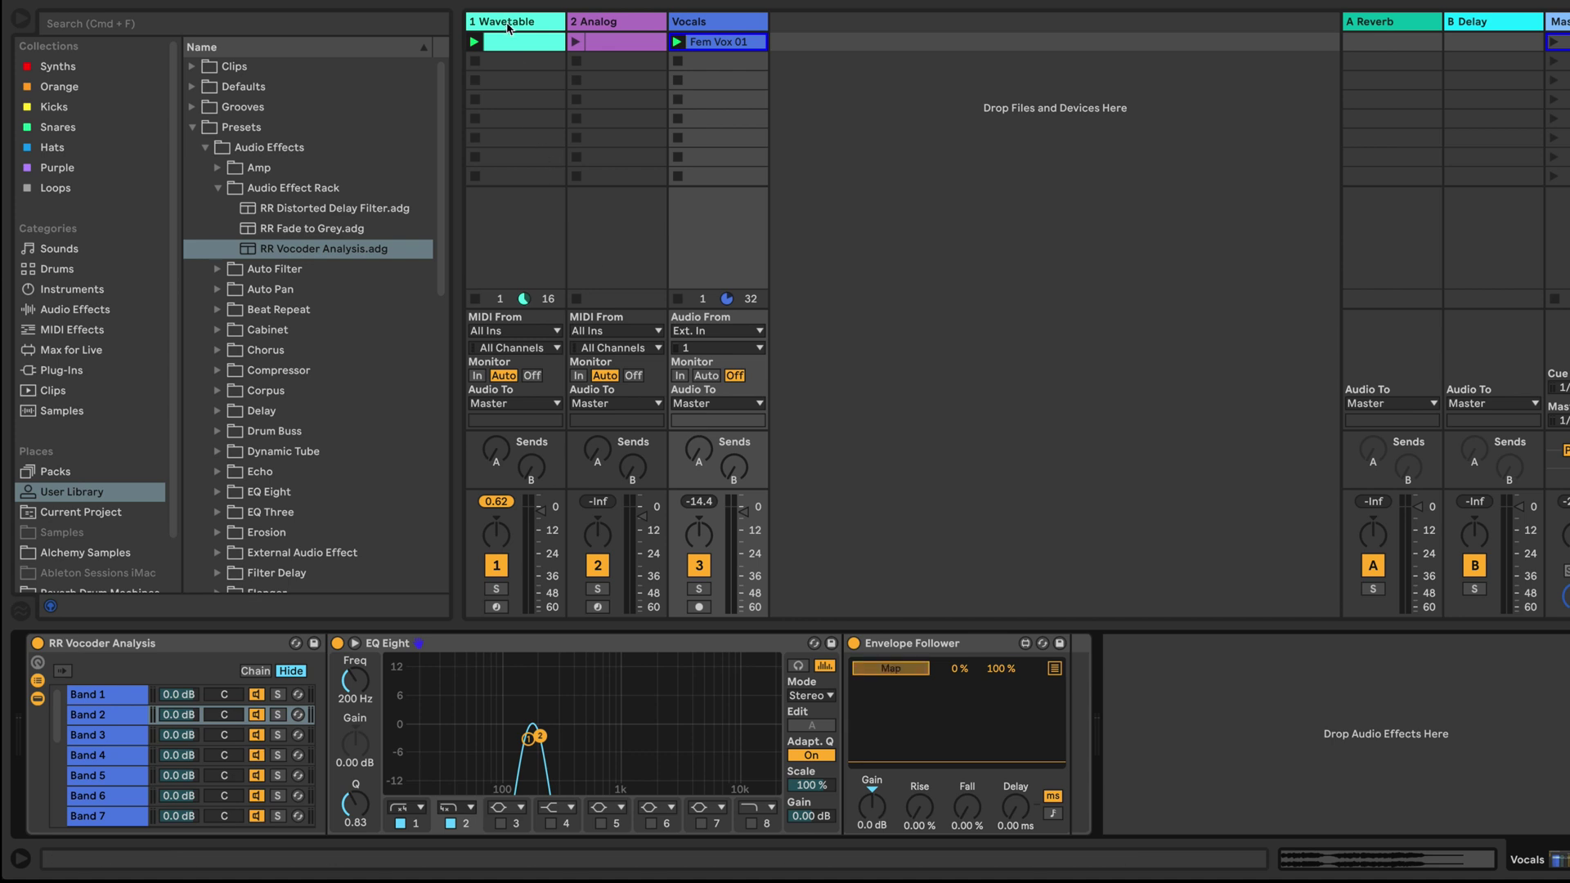
left_click(516, 46)
scroll(642, 714, "up", 5)
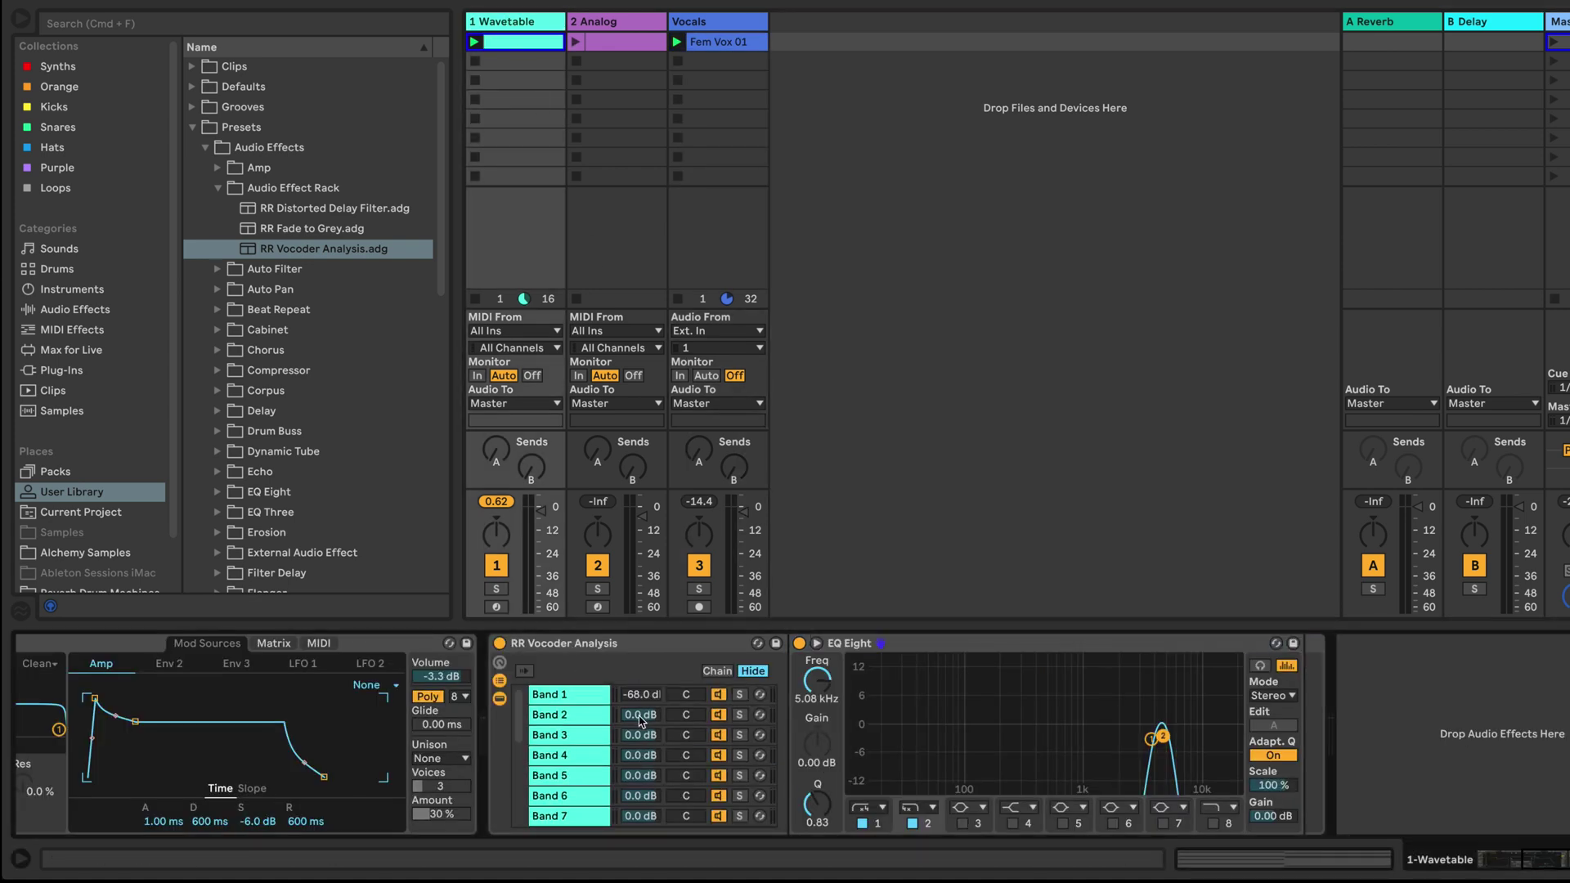
left_click(640, 715)
Map the Vocals rack's Band 3 Envelope Follower to the Band 3 chain volume in the 1 Wavetable rack.
left_click(718, 42)
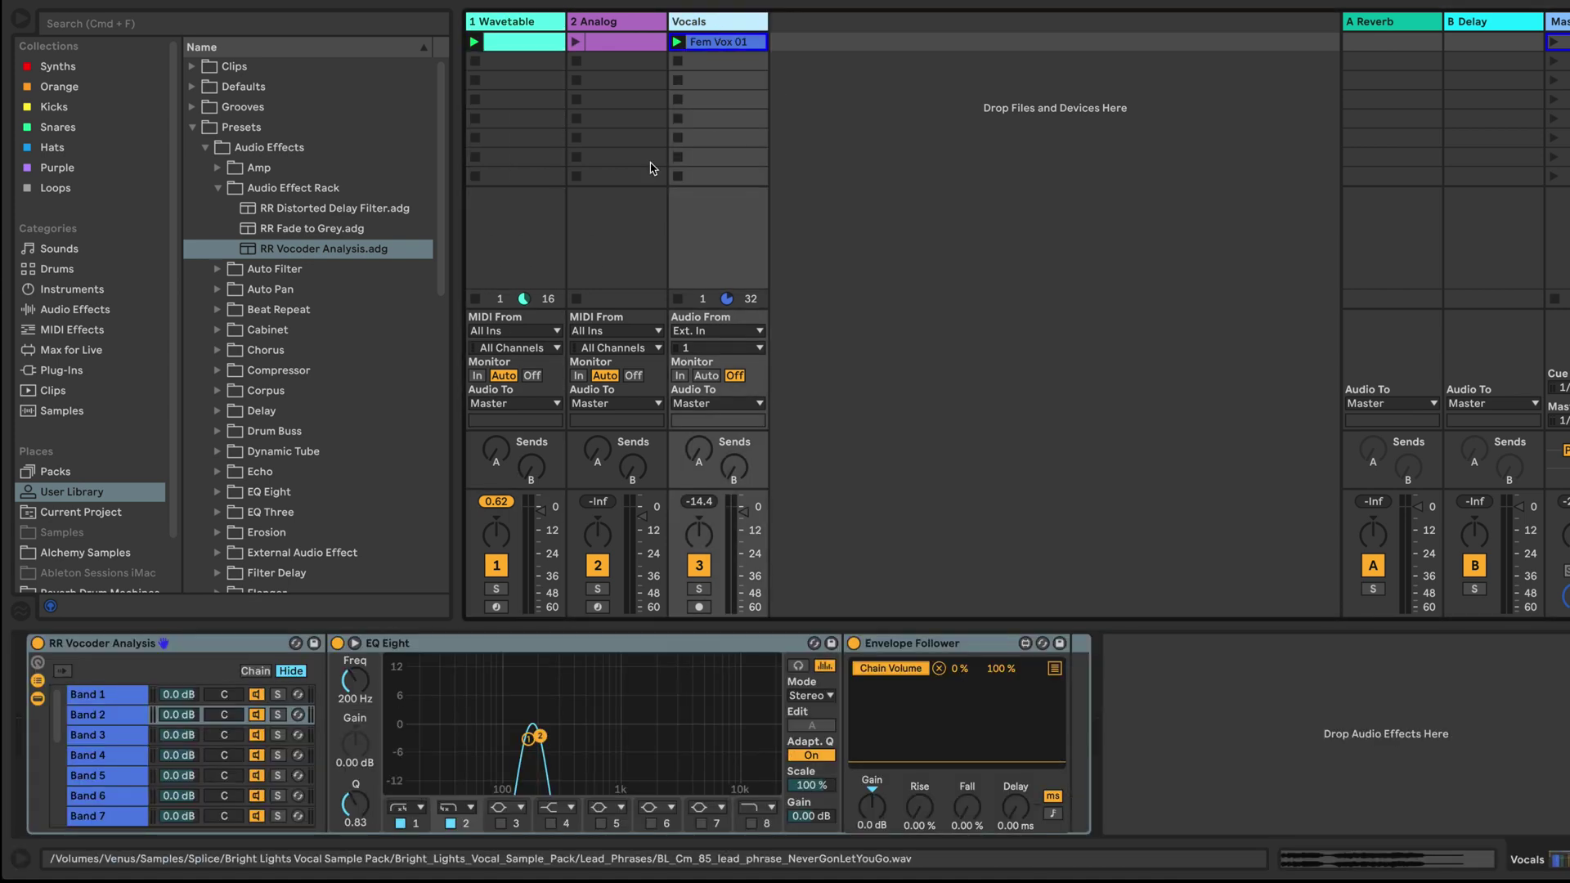
left_click(133, 737)
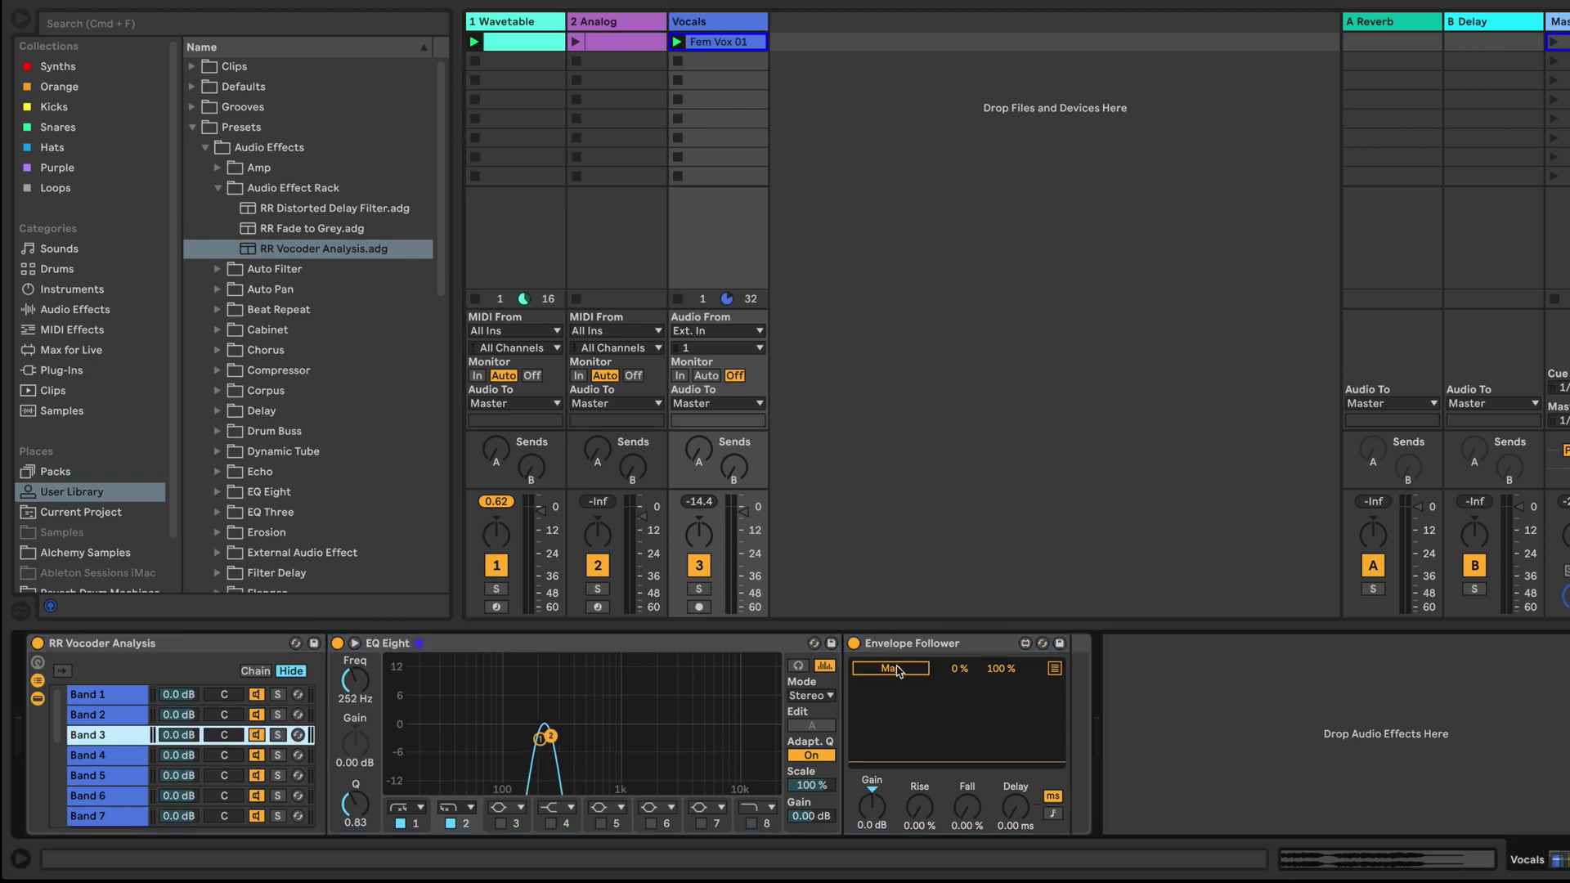
left_click(513, 42)
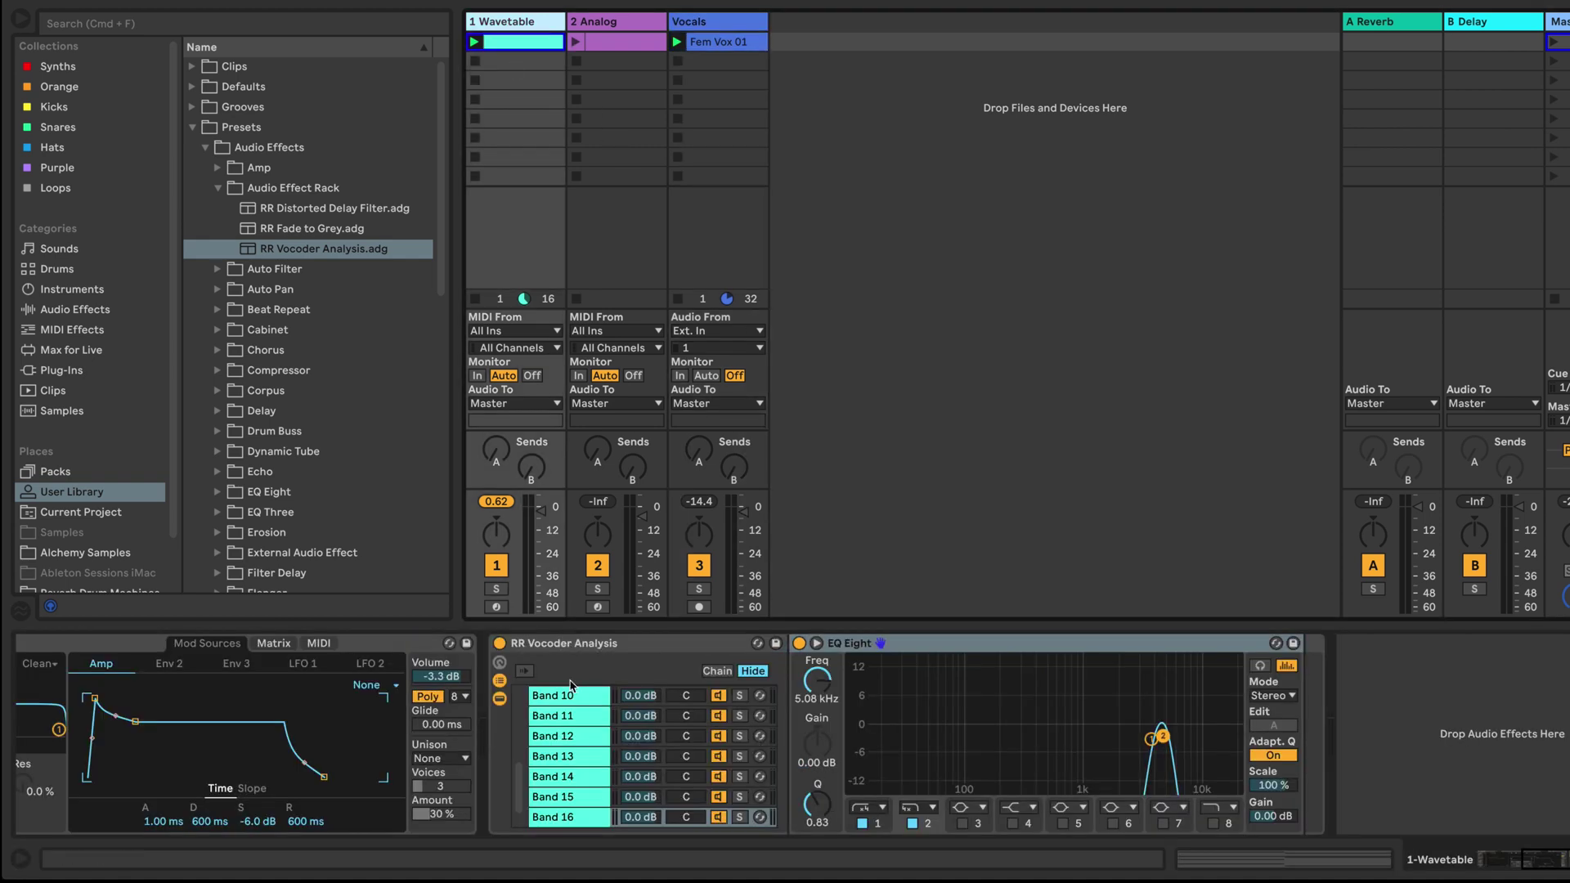
scroll(587, 760, "up", 5)
left_click(634, 736)
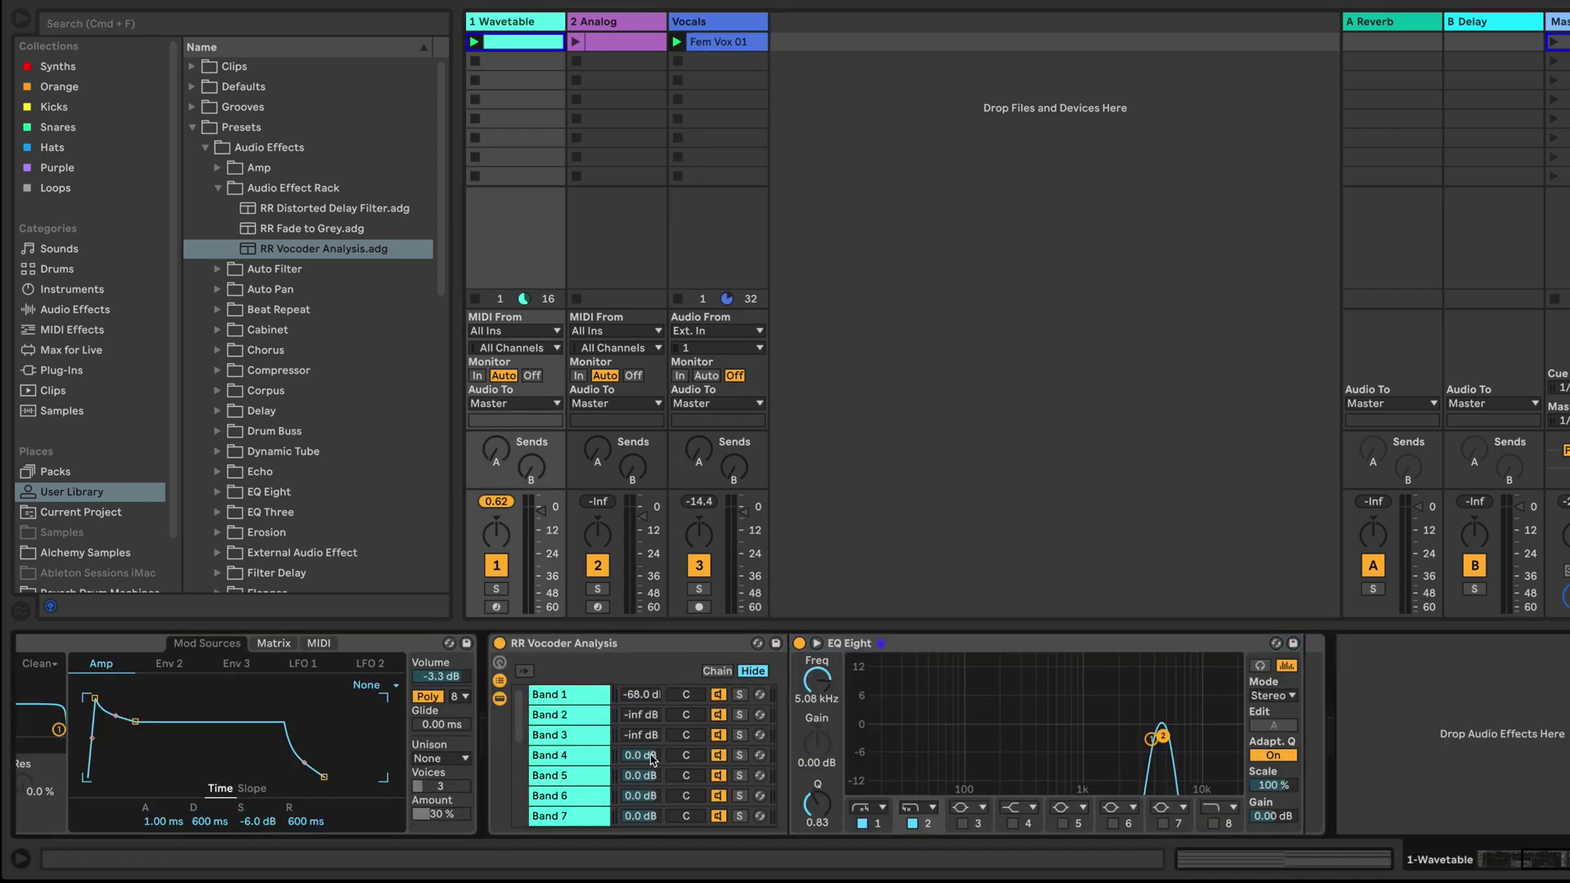
Map the Envelope Followers of Band 4 to Band 16 on Vocals to the matching chain volumes in the 1 Wavetable rack.
left_click(572, 755)
left_click_drag(640, 755, 641, 801)
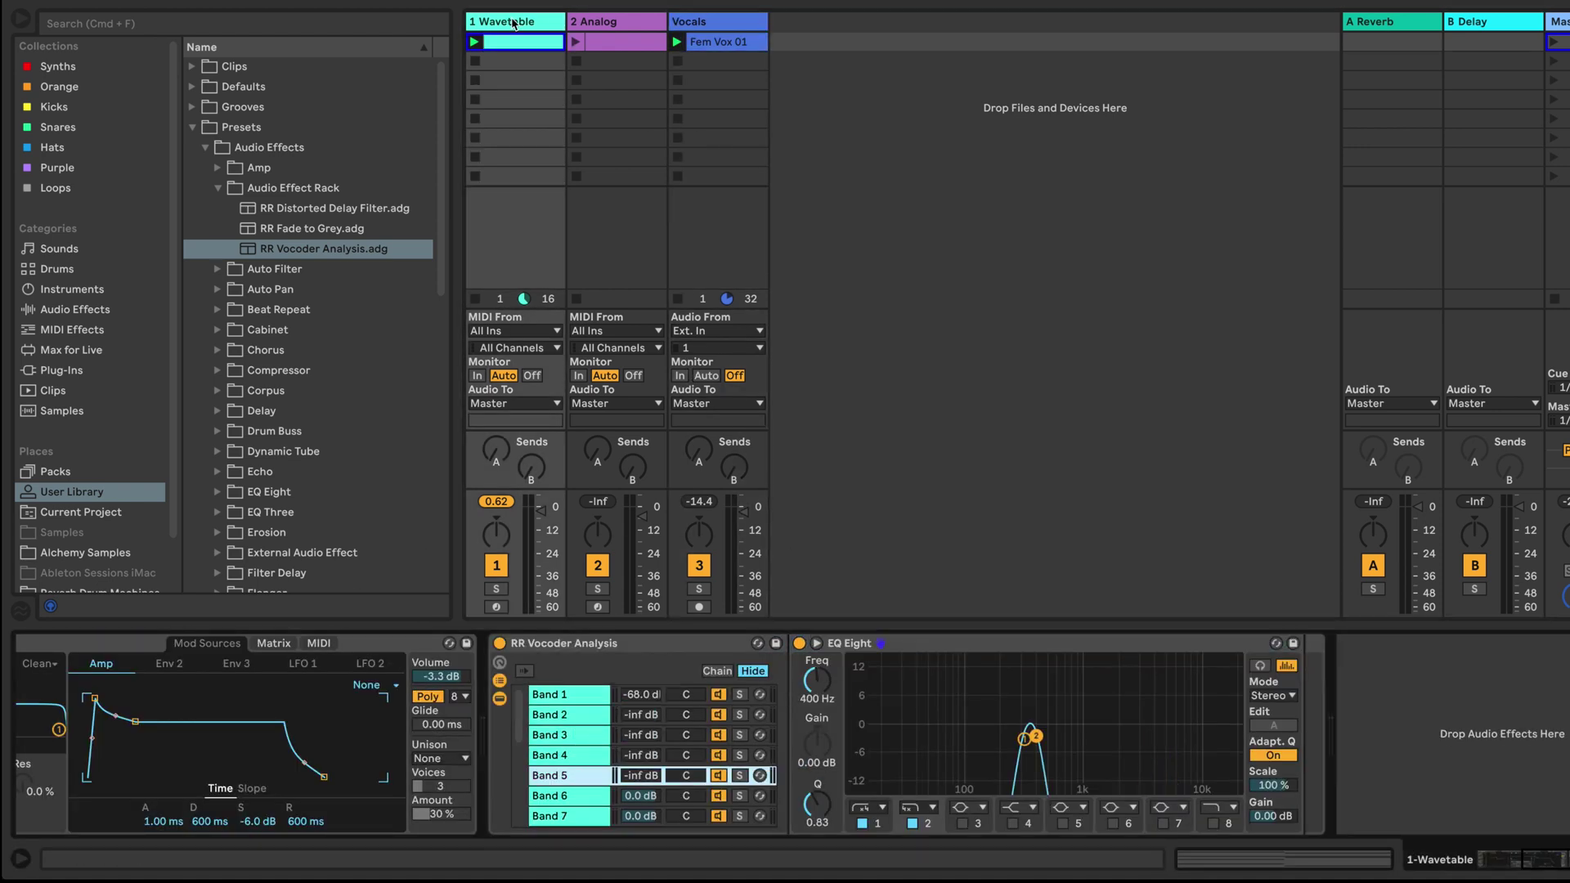
left_click(696, 24)
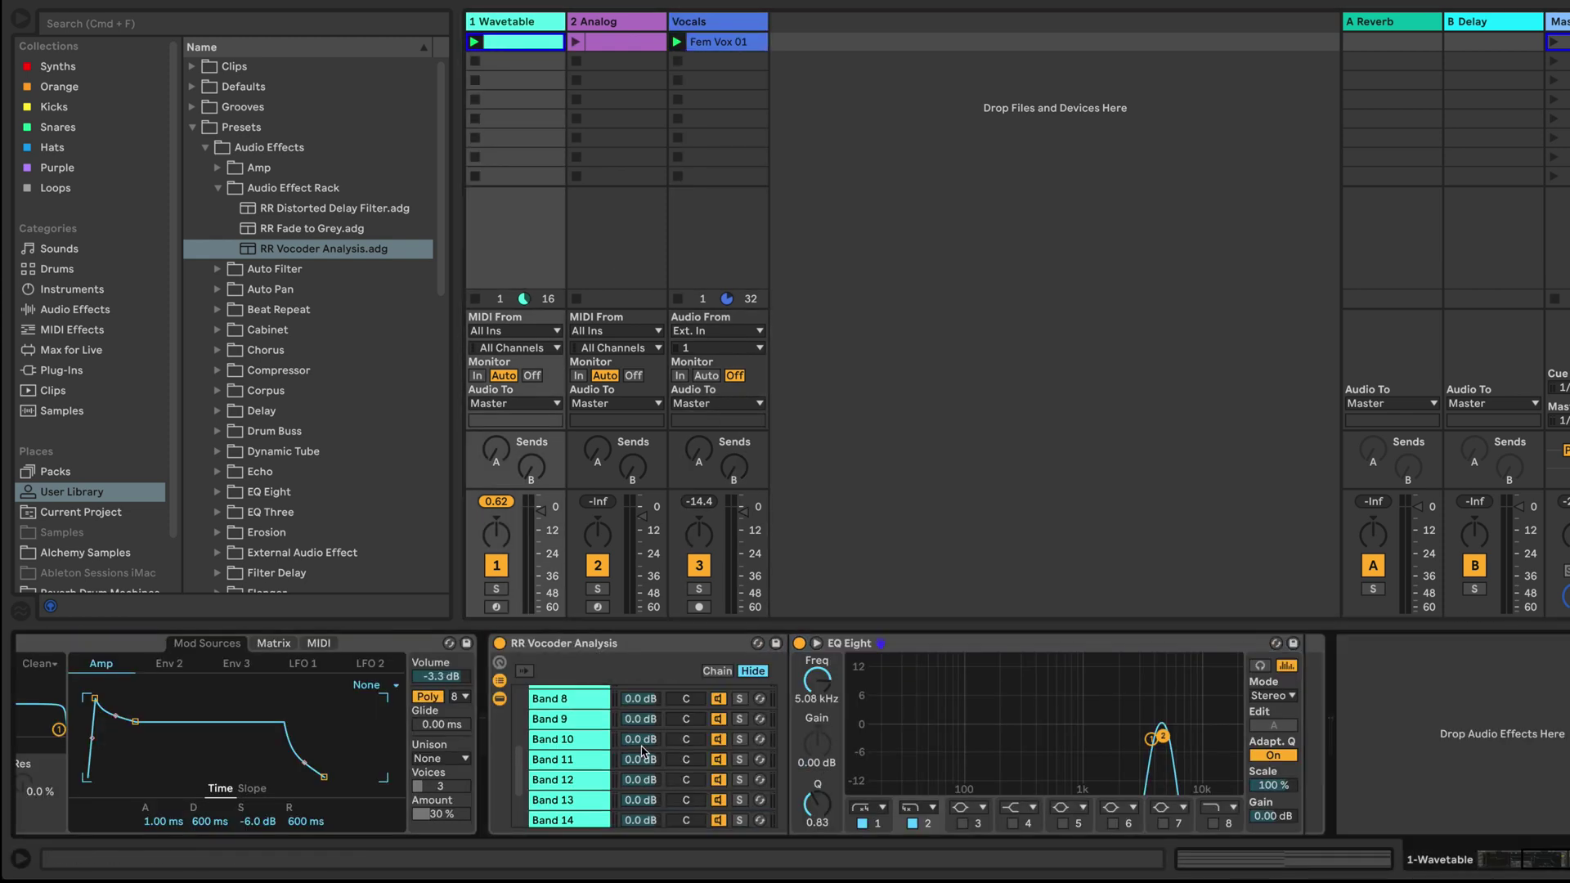
scroll(645, 752, "down", 2)
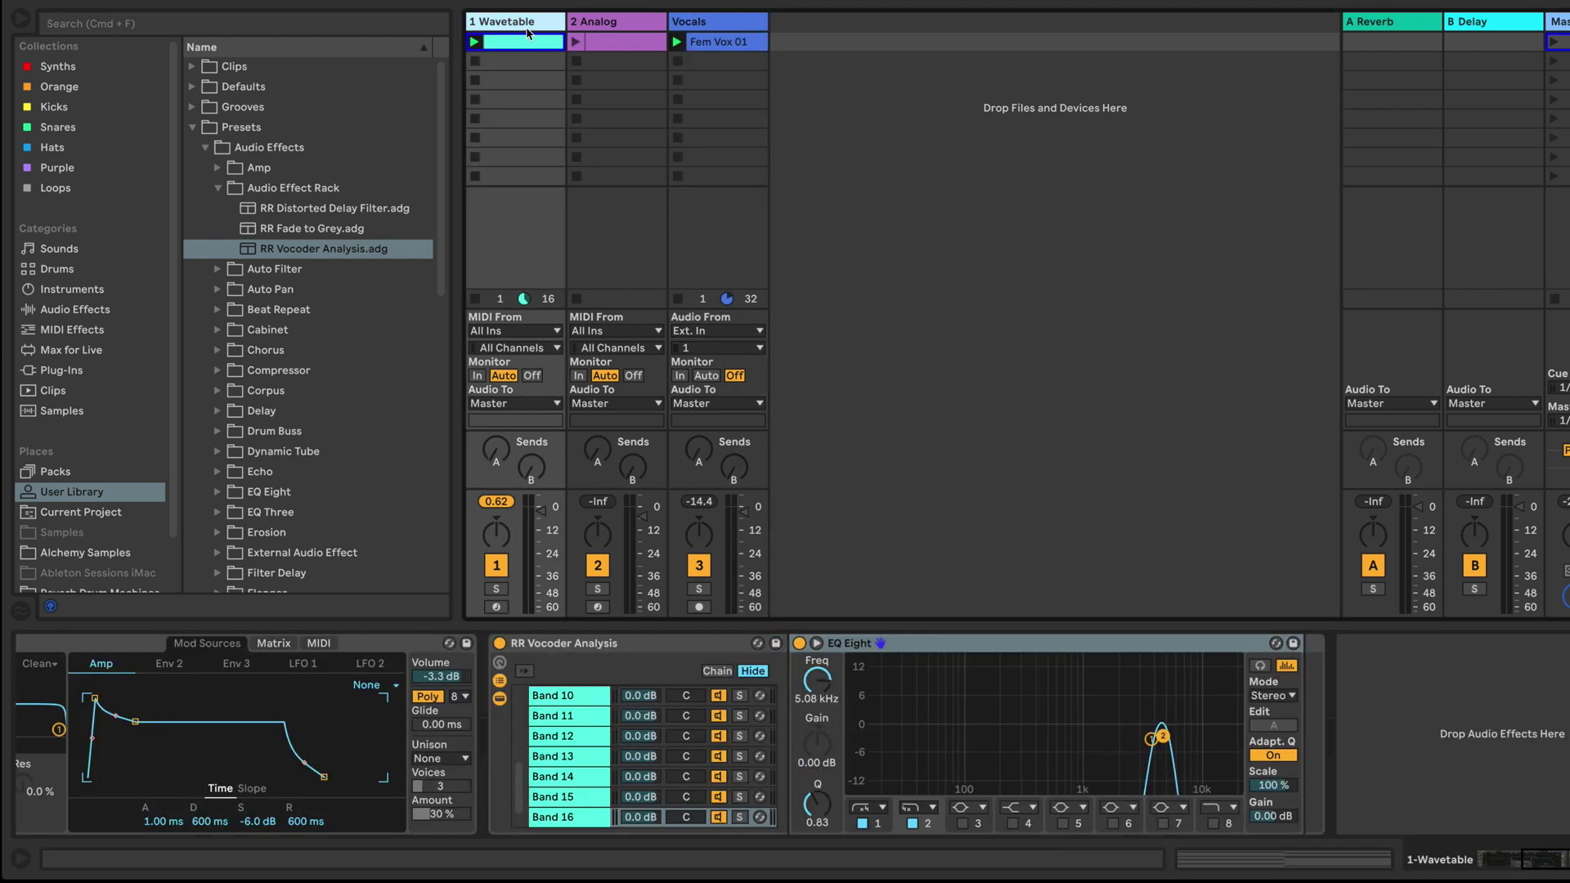
scroll(645, 752, "down", 3)
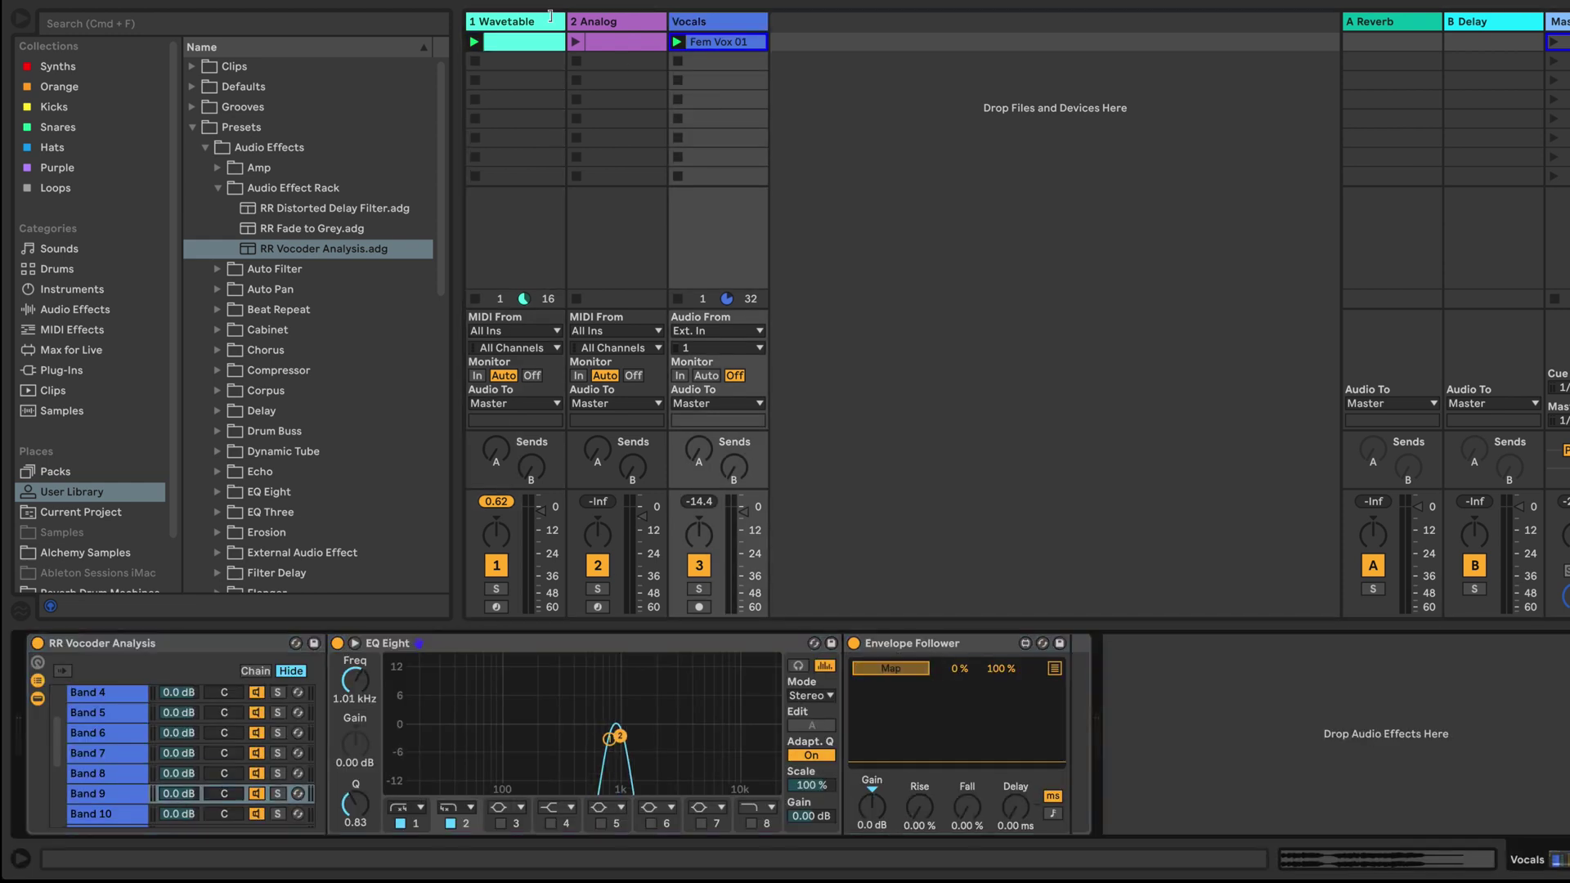
left_click(654, 792)
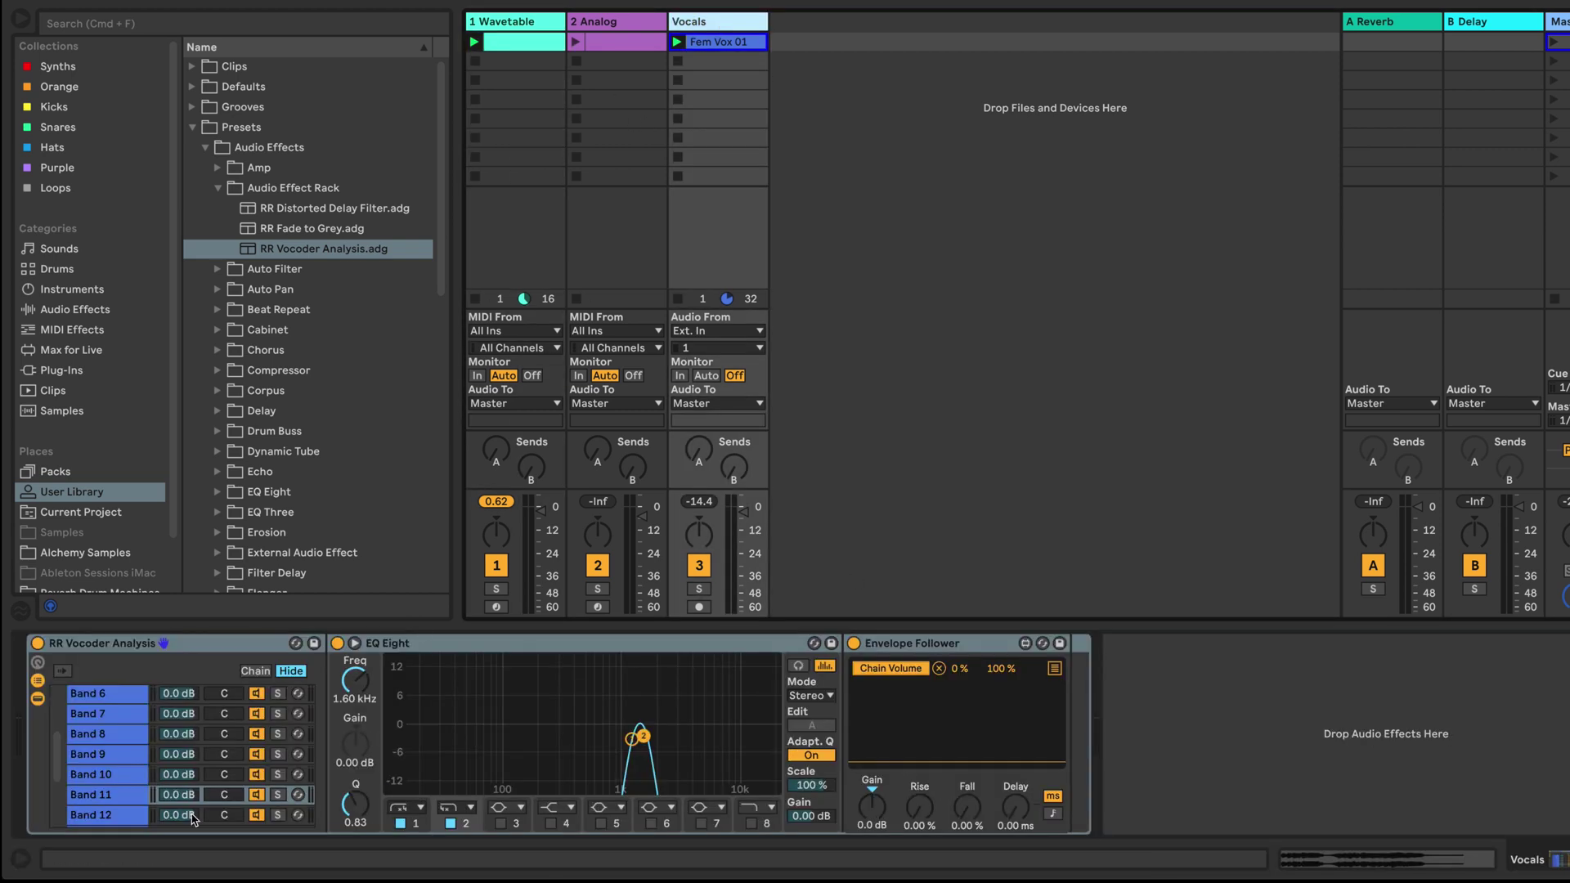
left_click(878, 671)
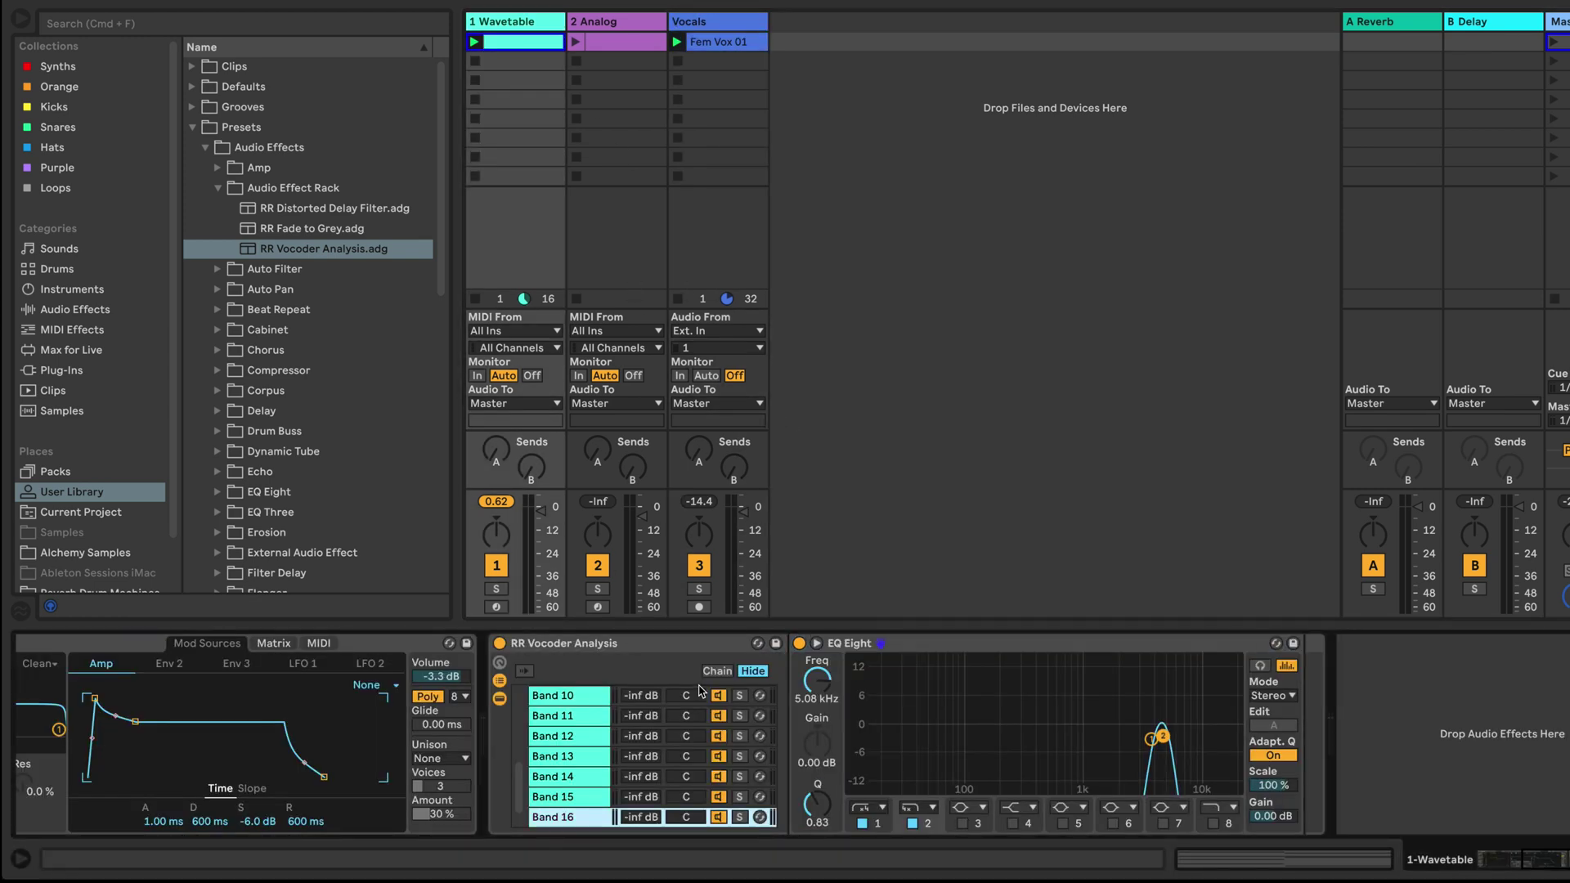
Turn the Vocals track volume down to -inf dB and deactivate the 2 Analog track.
left_click(706, 27)
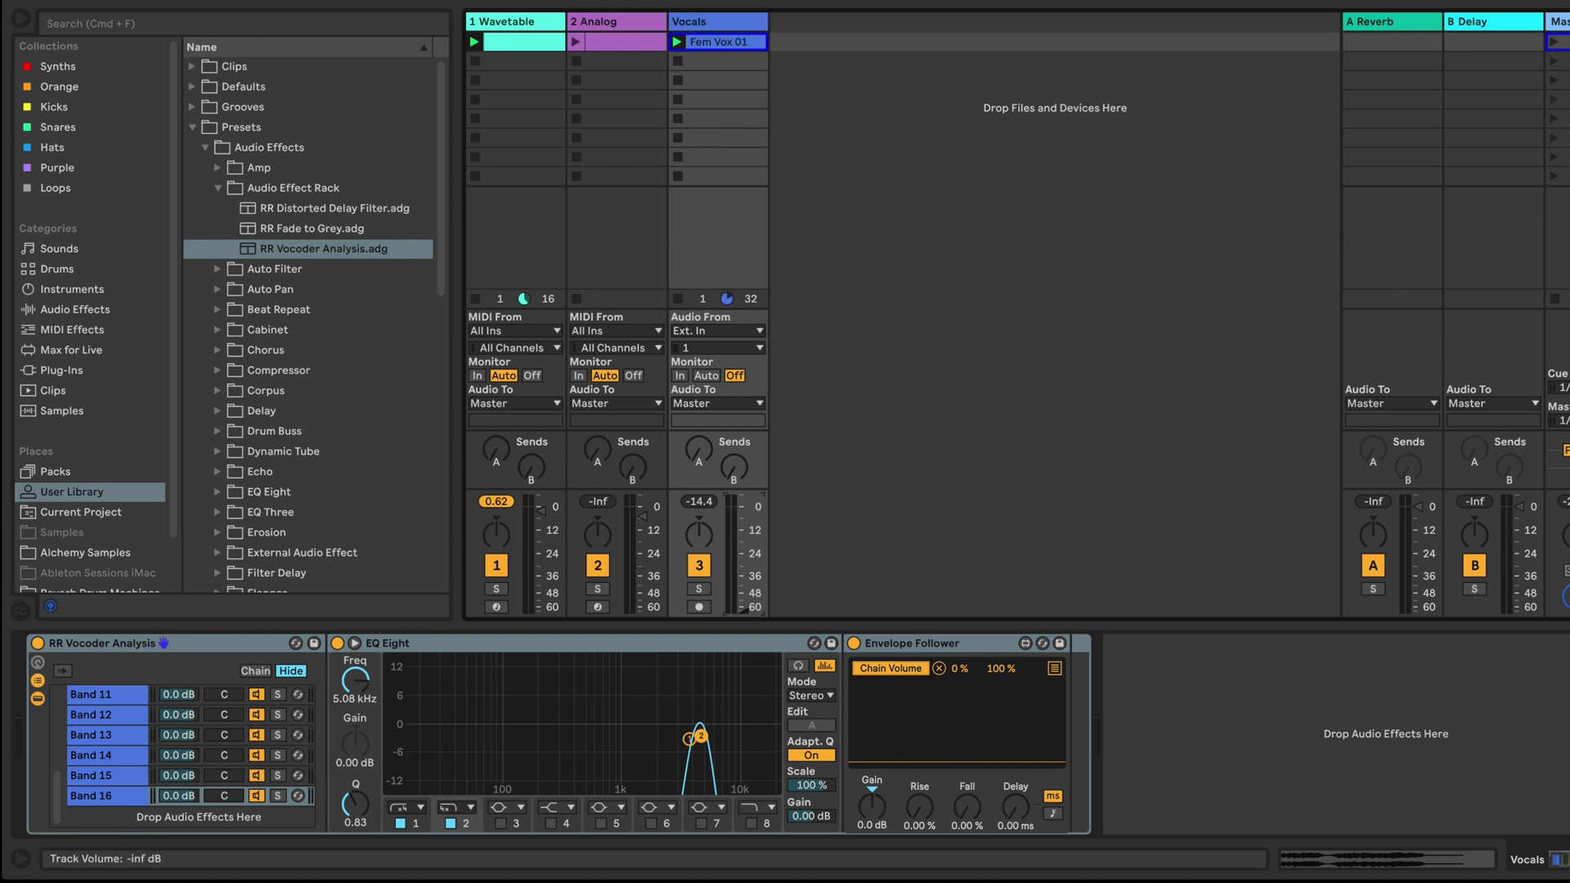
left_click(516, 27)
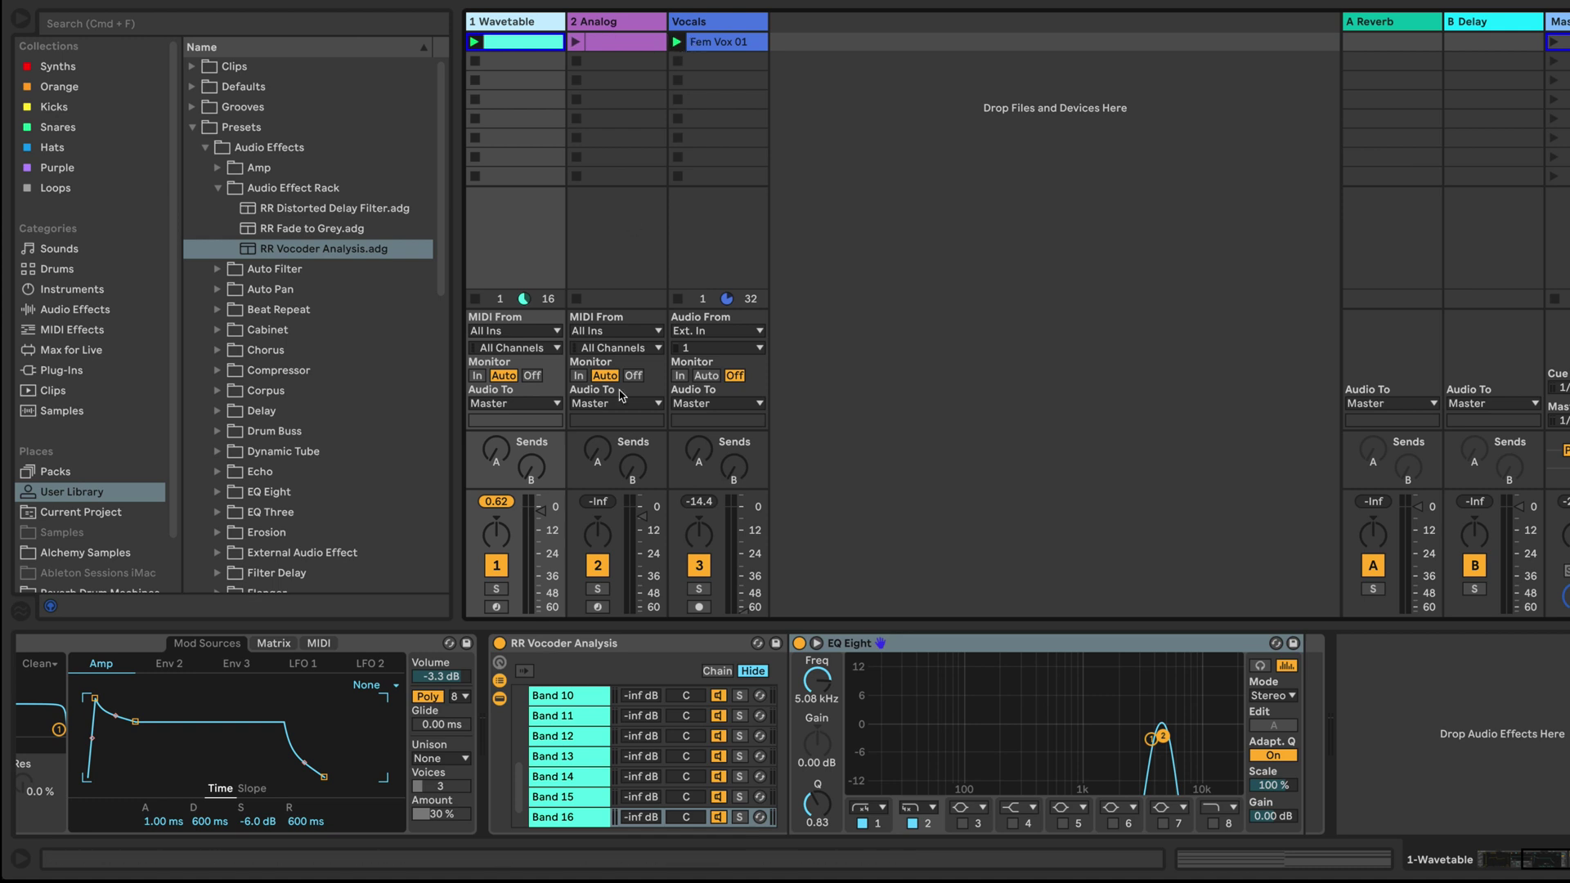
left_click(607, 564)
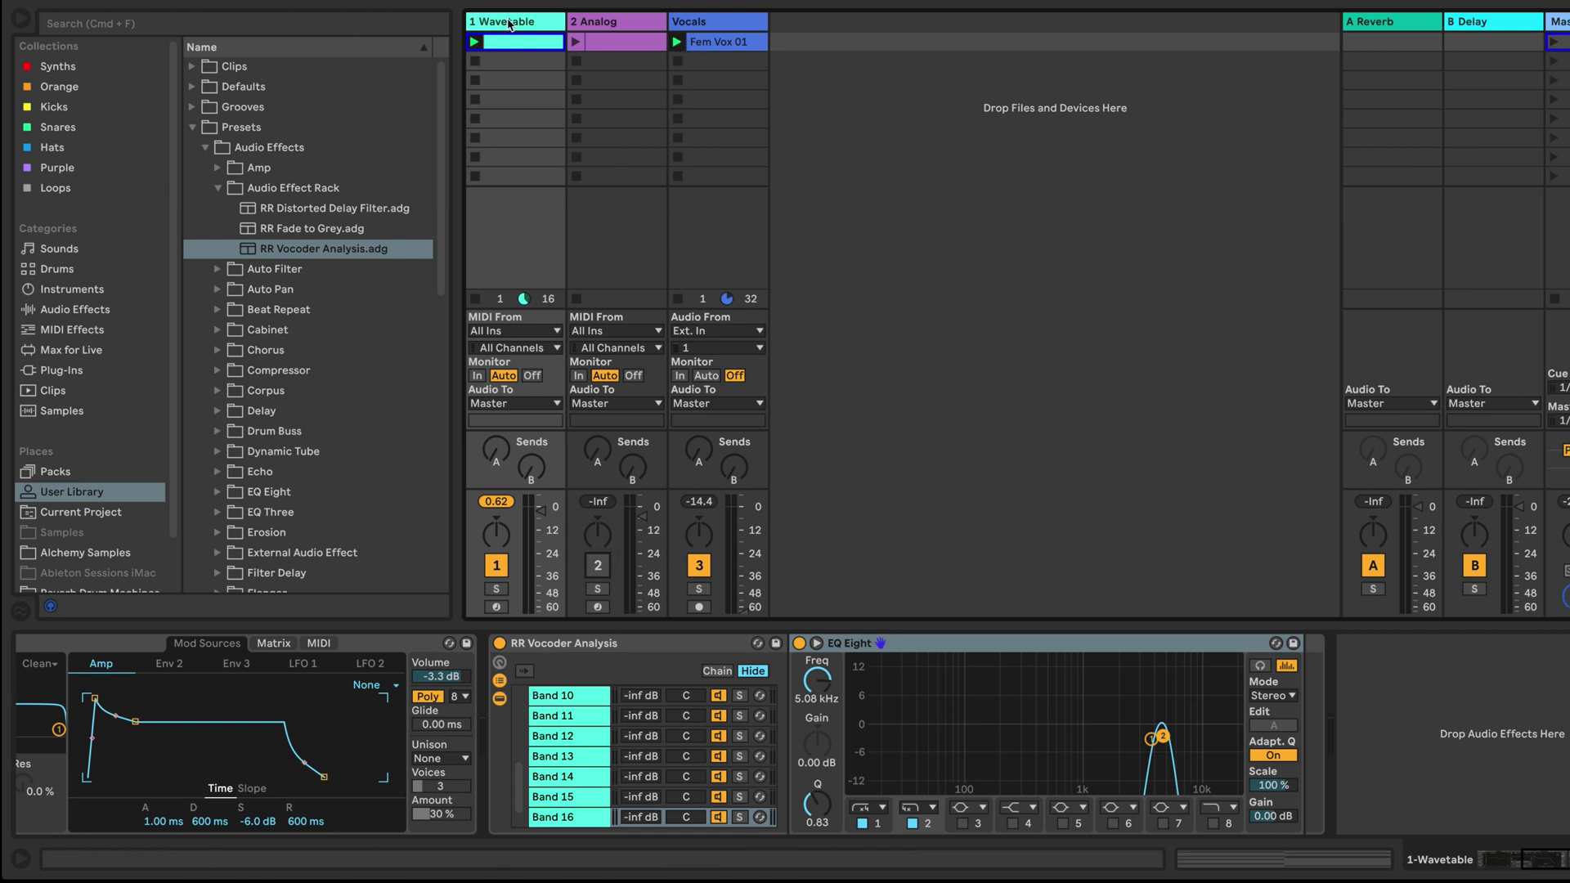
Launch the first scene to hear the vocoded synth and raise the 1 Wavetable track's volume.
left_click(1558, 43)
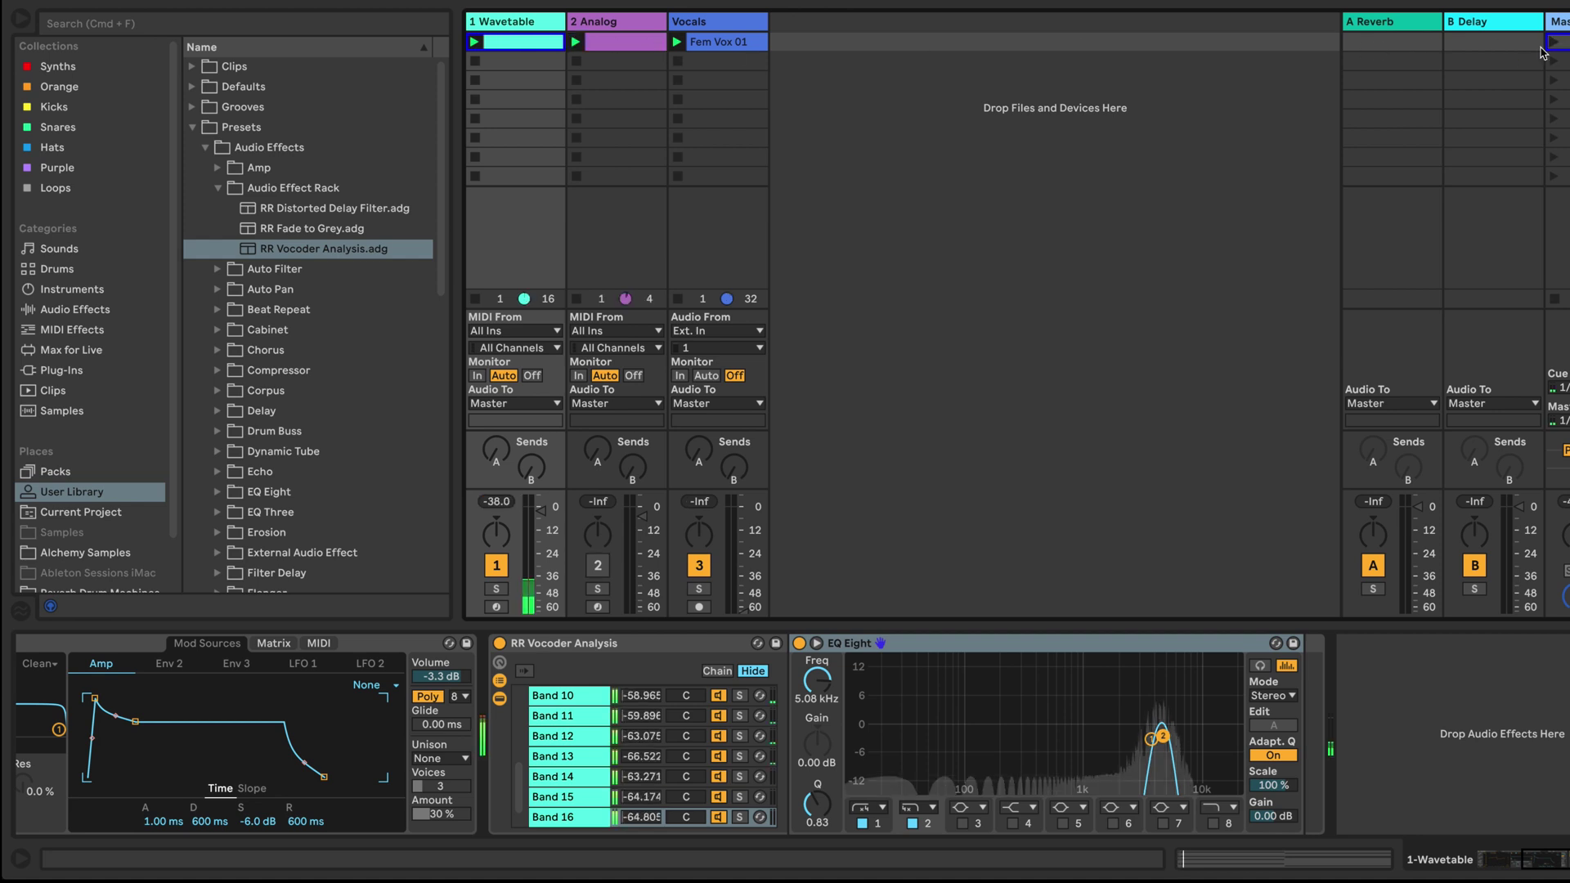
left_click_drag(539, 516, 540, 495)
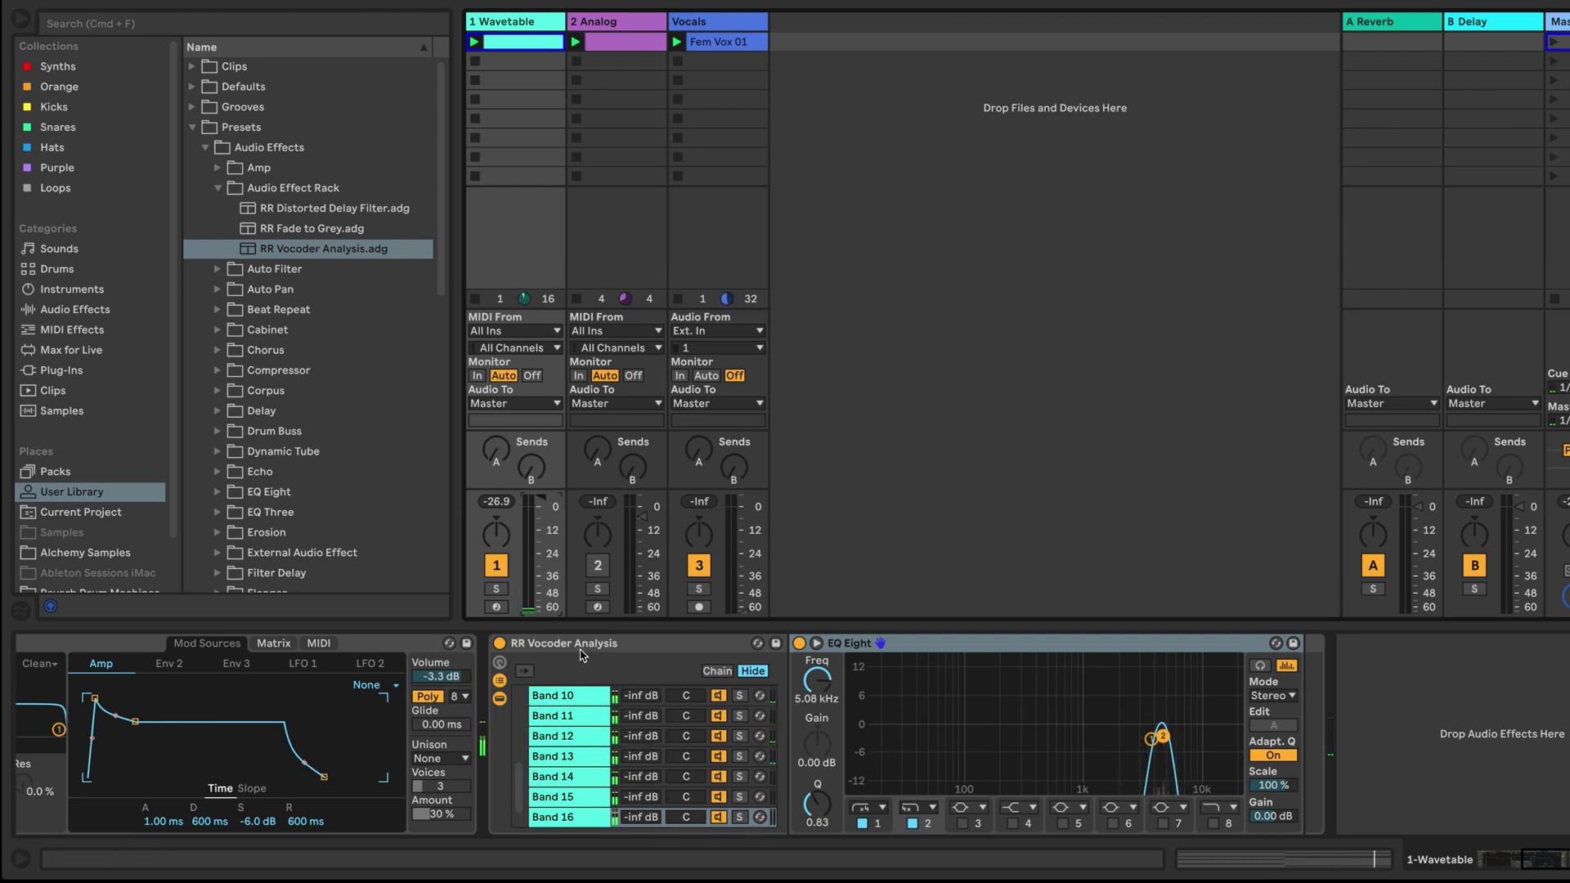
left_click(640, 758)
Show the macro controls of the Vocals RR Vocoder Analysis rack and map Band 1's Envelope Follower Gain to Macro 1.
left_click(698, 22)
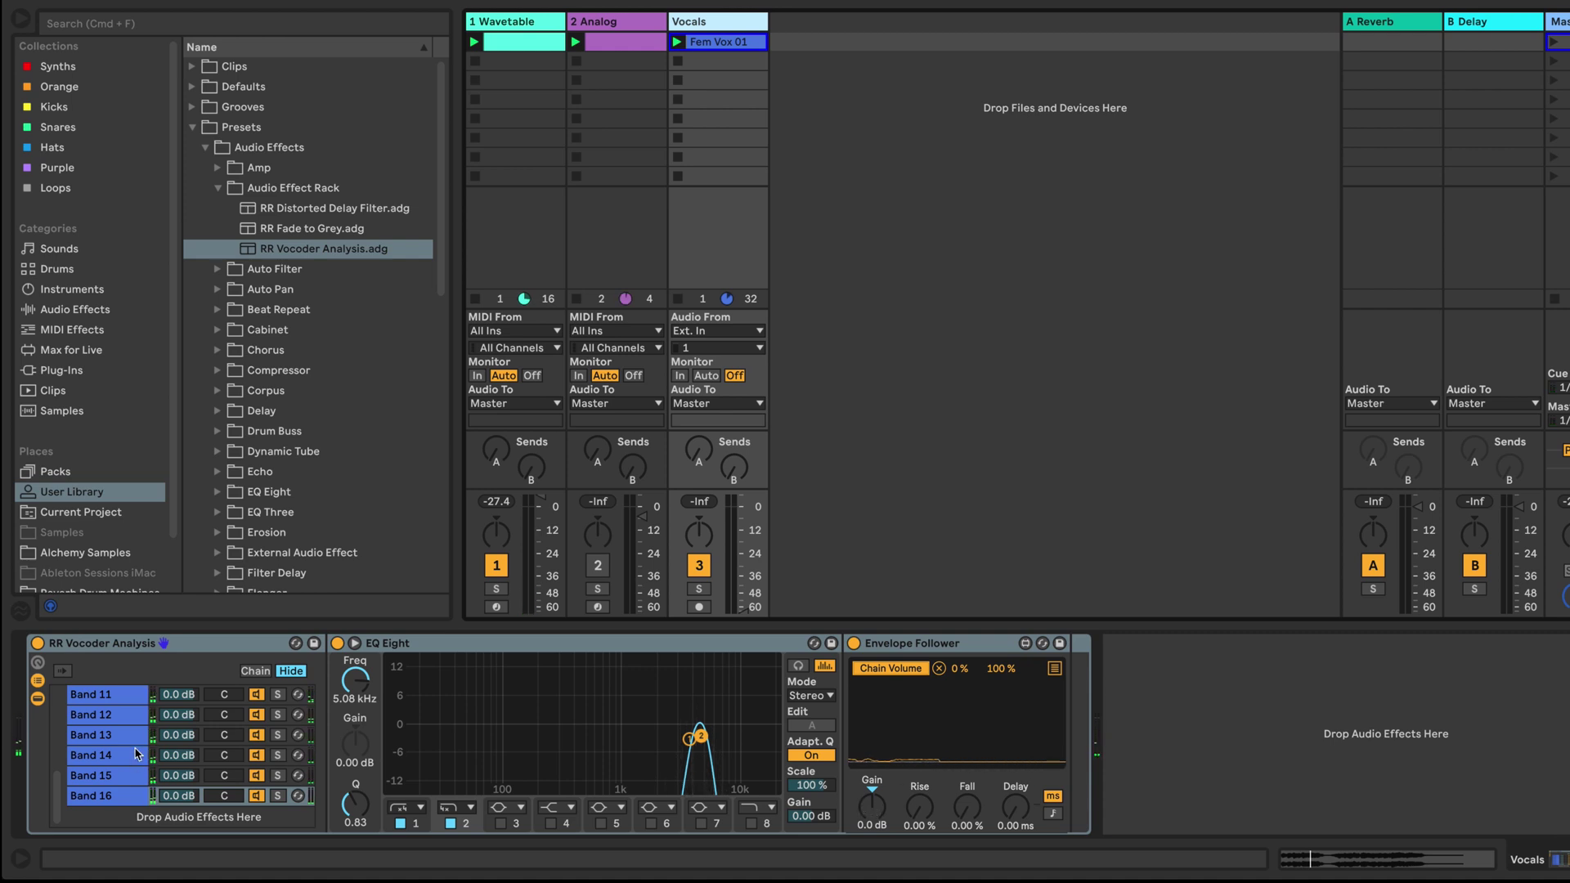
scroll(135, 753, "up", 5)
left_click(118, 697)
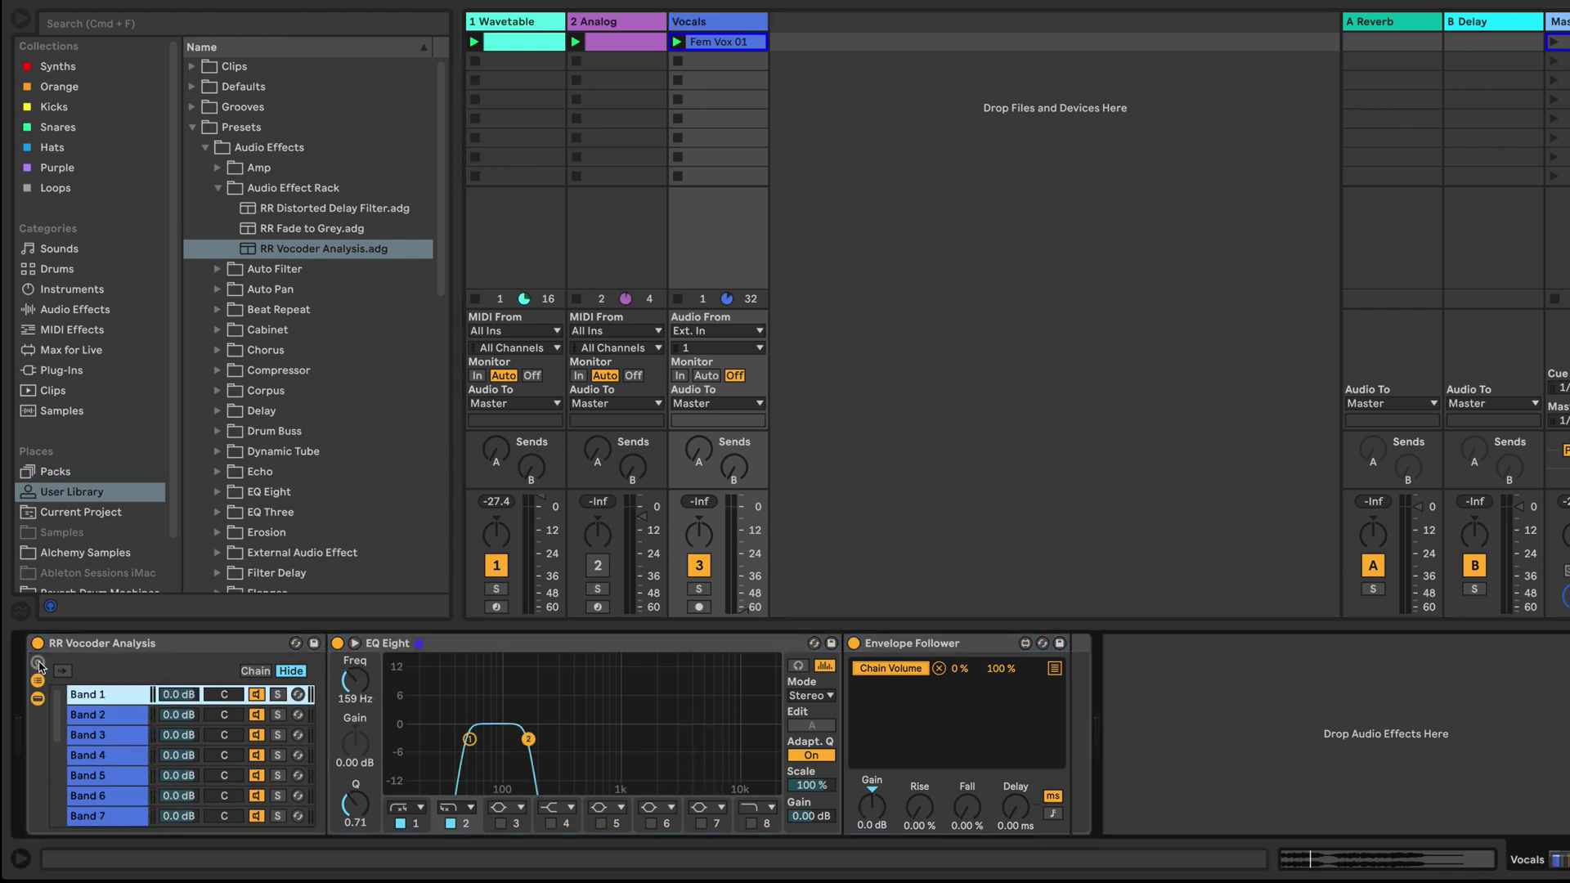
left_click(38, 663)
right_click(1100, 812)
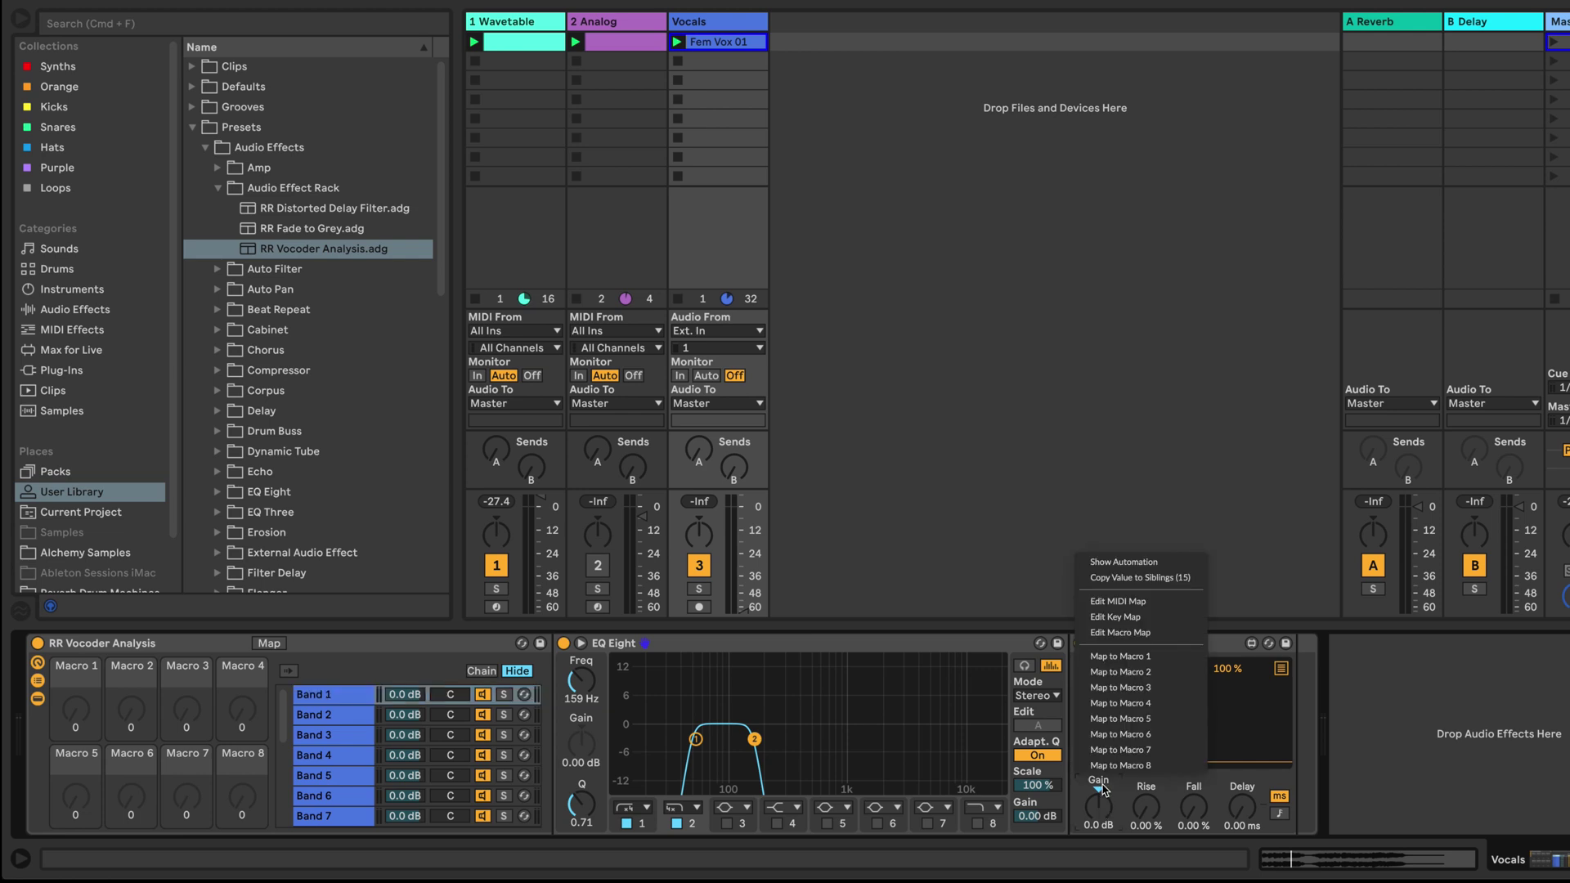
left_click(1127, 661)
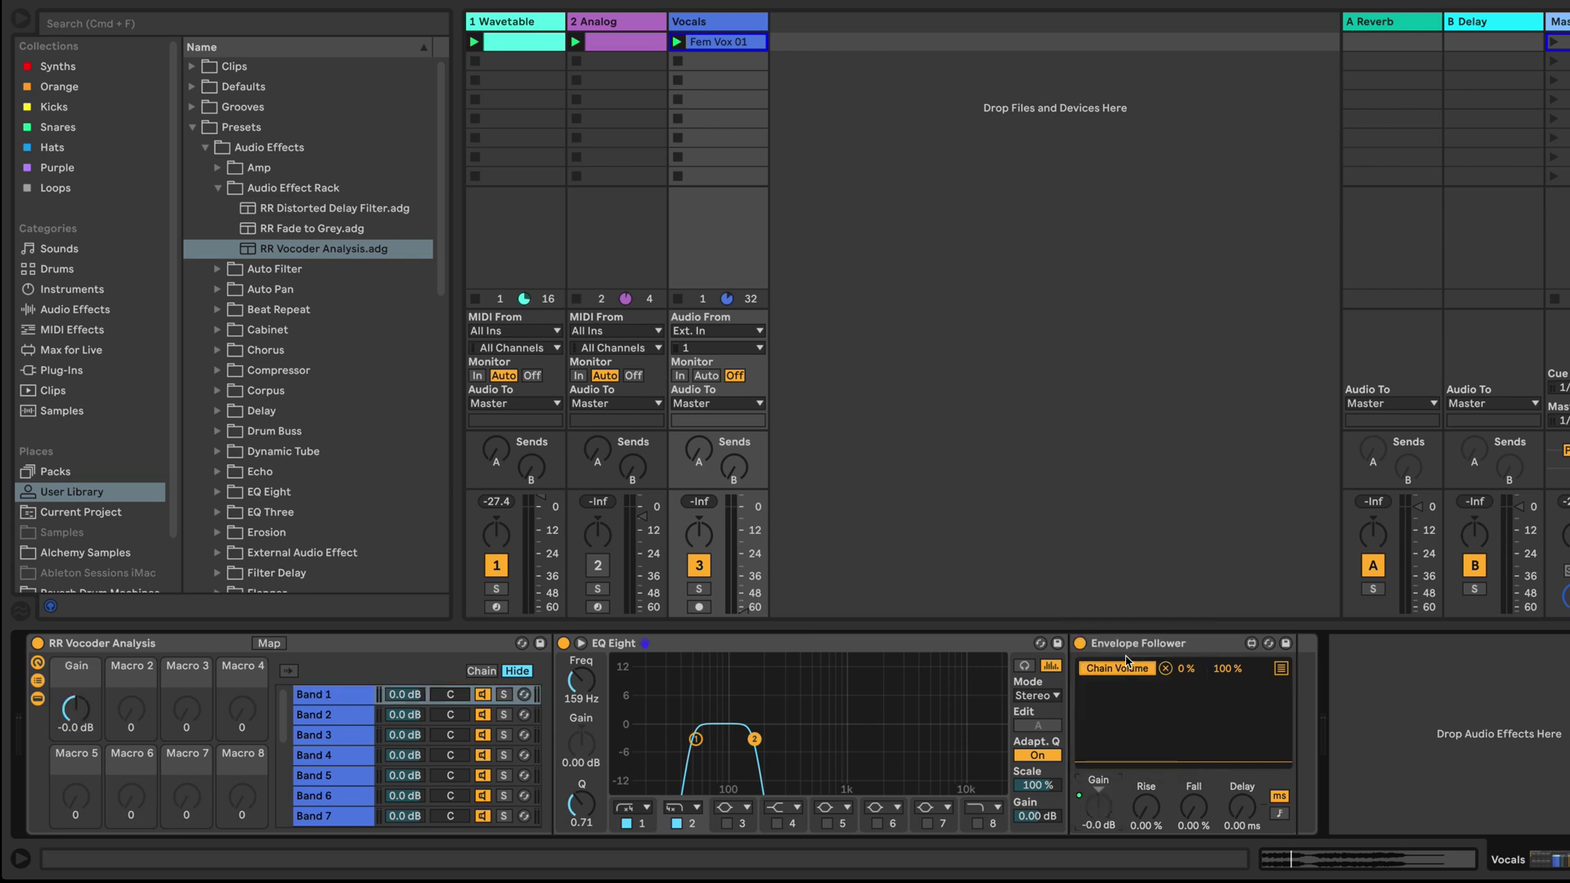
Map the Envelope Follower Gain of Band 2 to Band 16 on Vocals to the rack's Gain macro.
left_click(347, 713)
right_click(1099, 808)
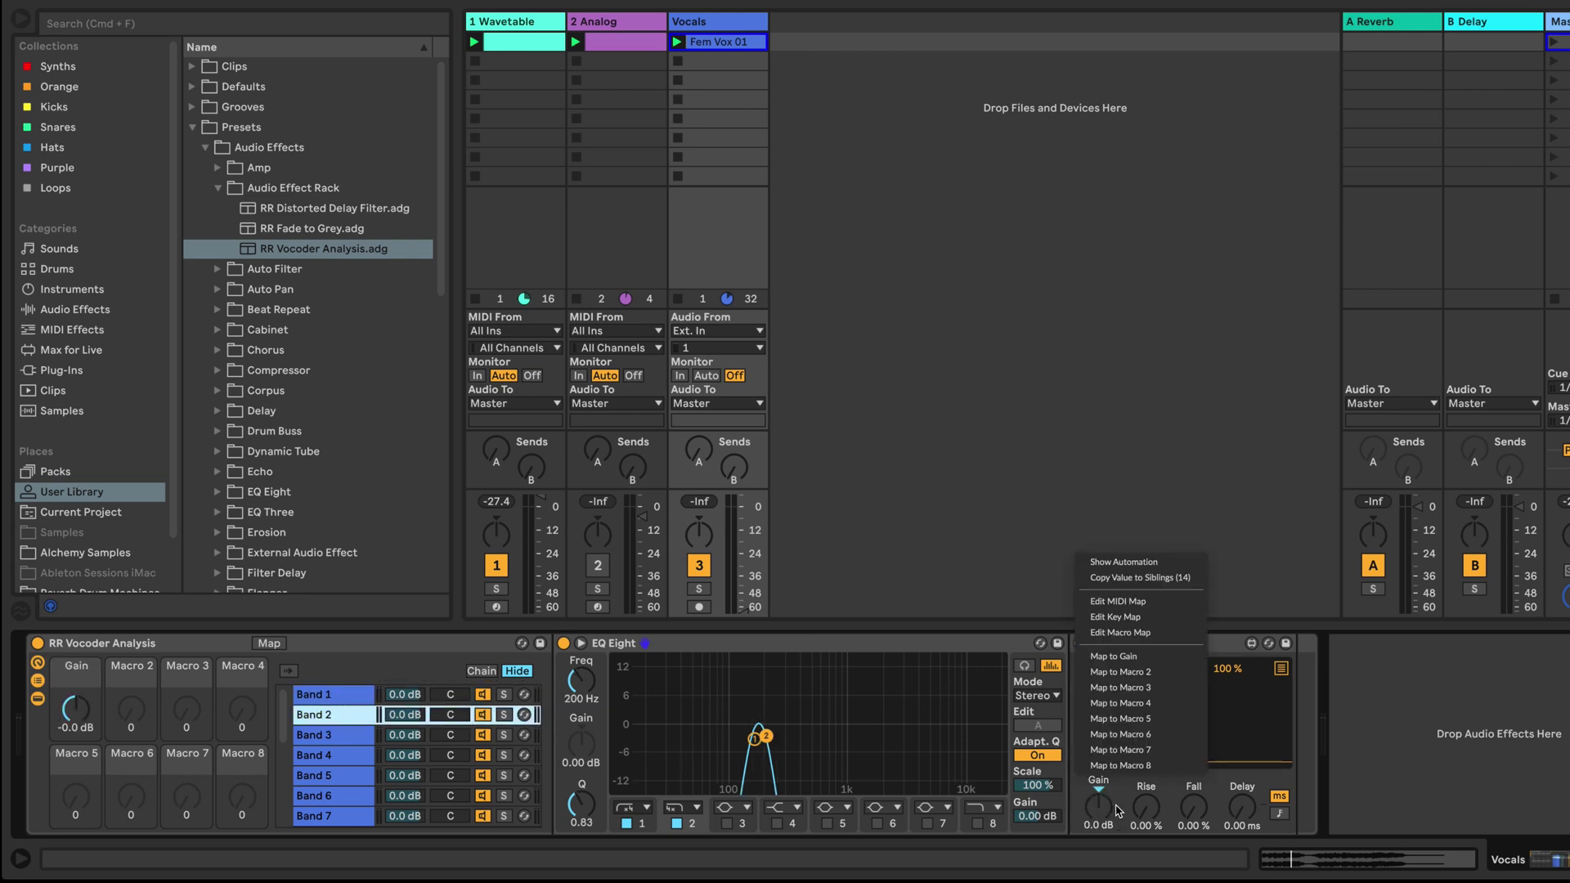
left_click(1110, 659)
left_click(341, 738)
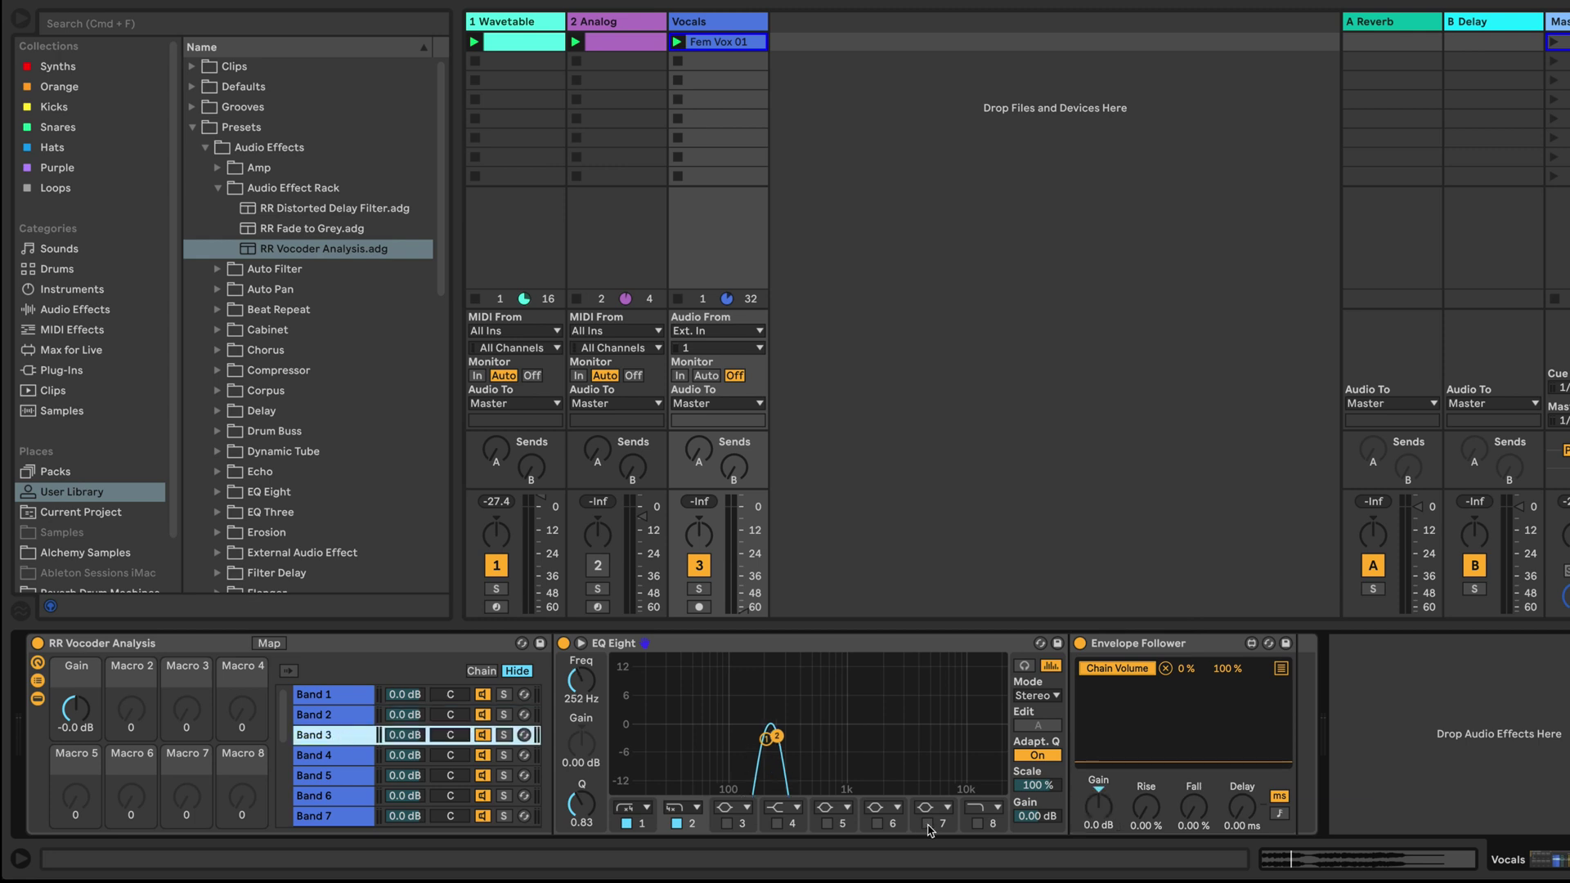
right_click(1096, 810)
left_click(1112, 659)
key("Down")
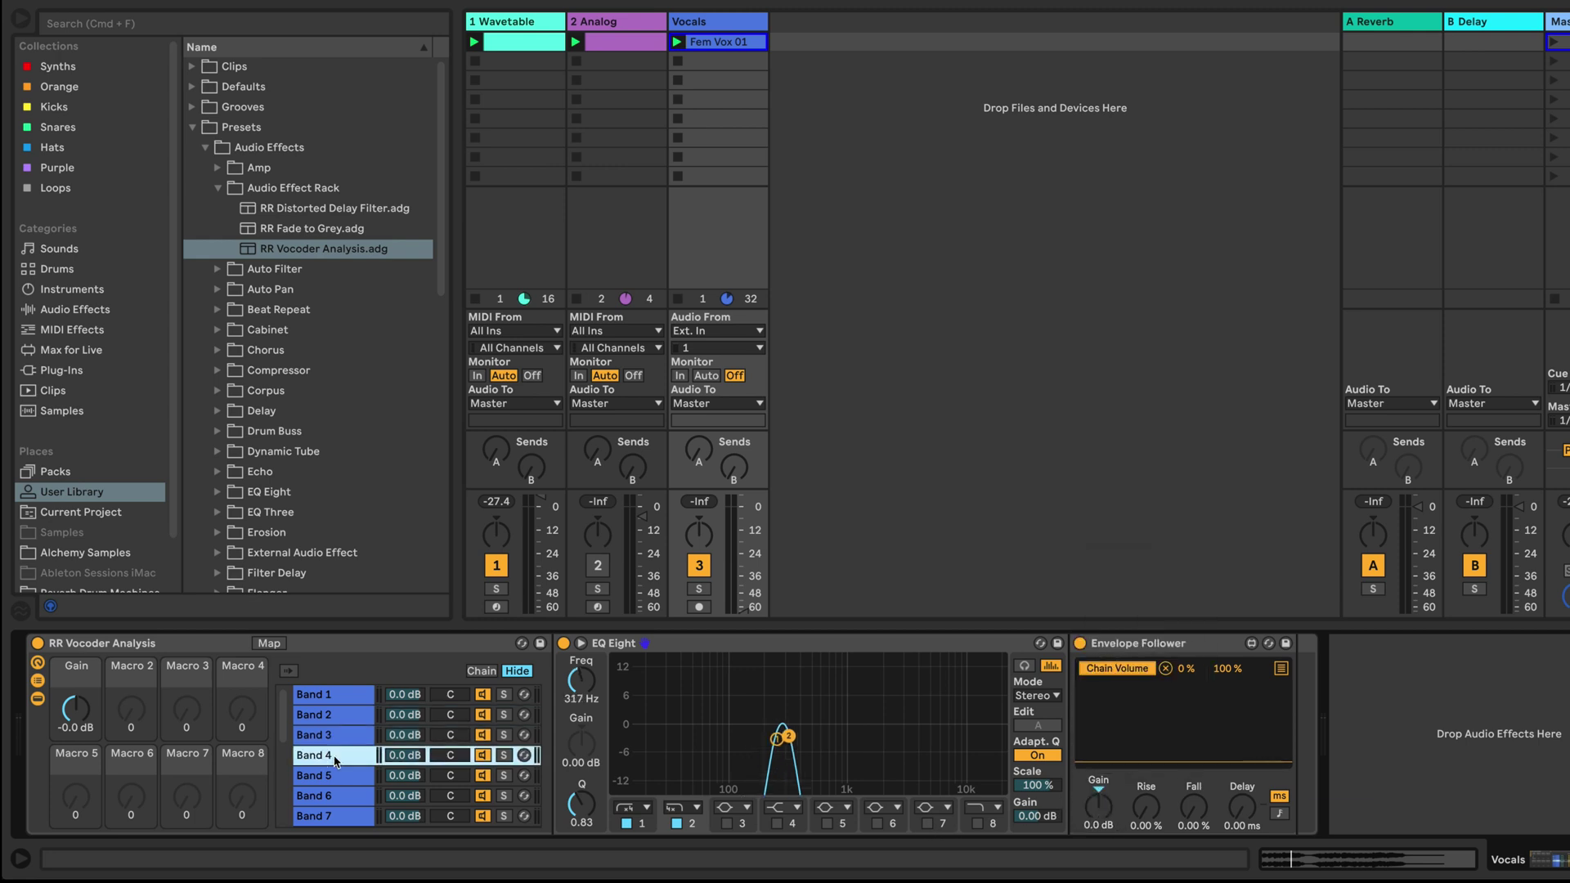
right_click(1098, 808)
left_click(1122, 659)
key("Down")
right_click(1098, 808)
left_click(1122, 659)
key("Down")
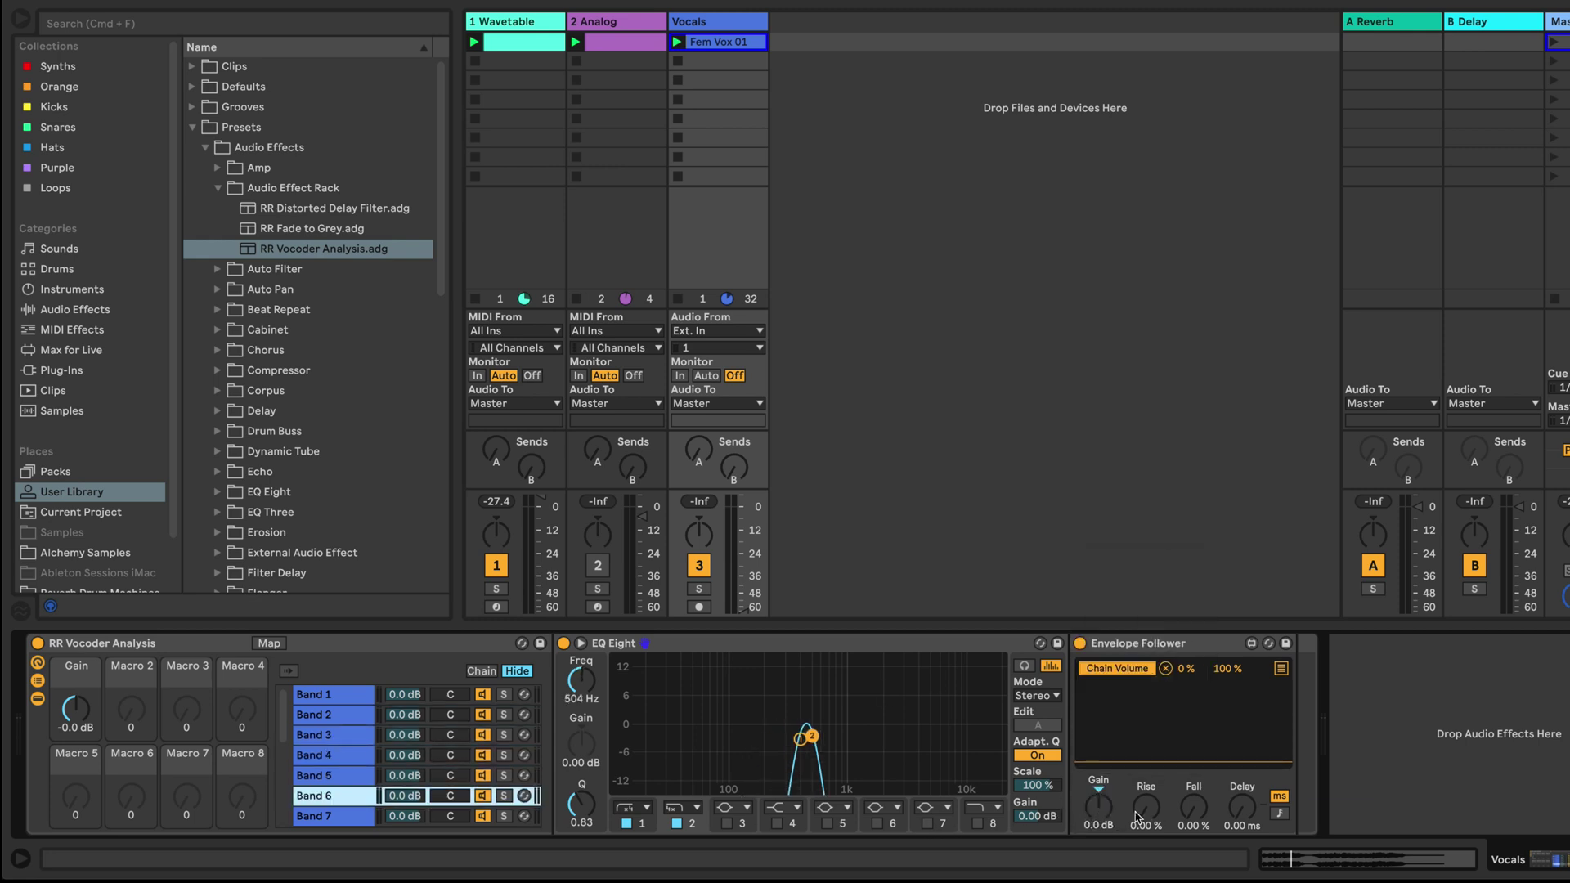
right_click(1098, 808)
left_click(1127, 664)
key("Down")
right_click(1097, 807)
left_click(1122, 659)
key("Down")
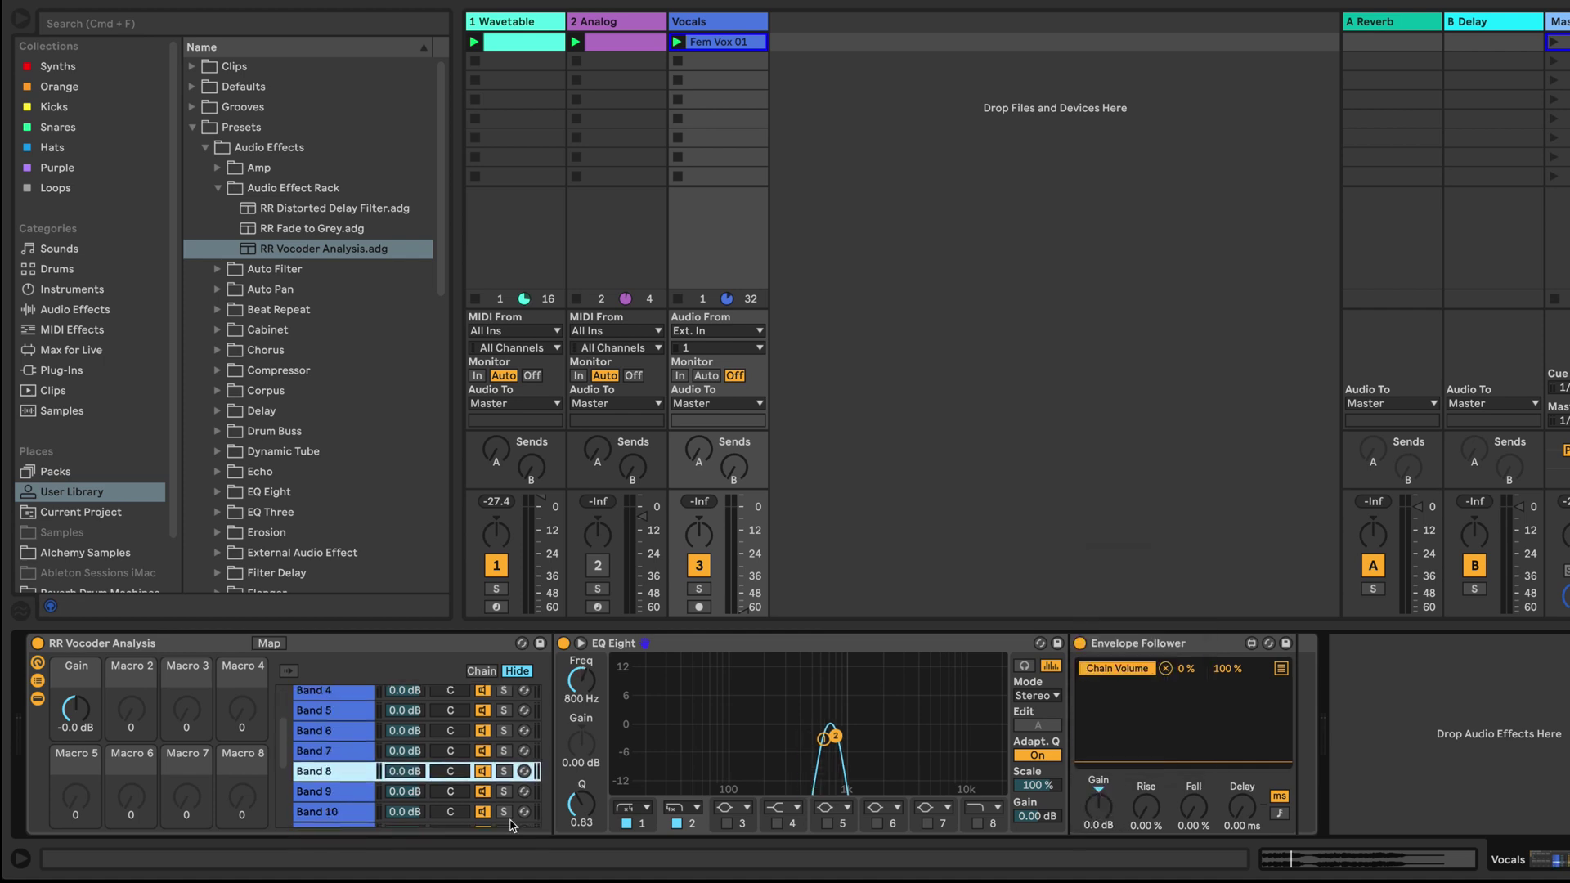
right_click(1097, 808)
left_click(1149, 675)
key("Down")
right_click(1098, 808)
left_click(1122, 659)
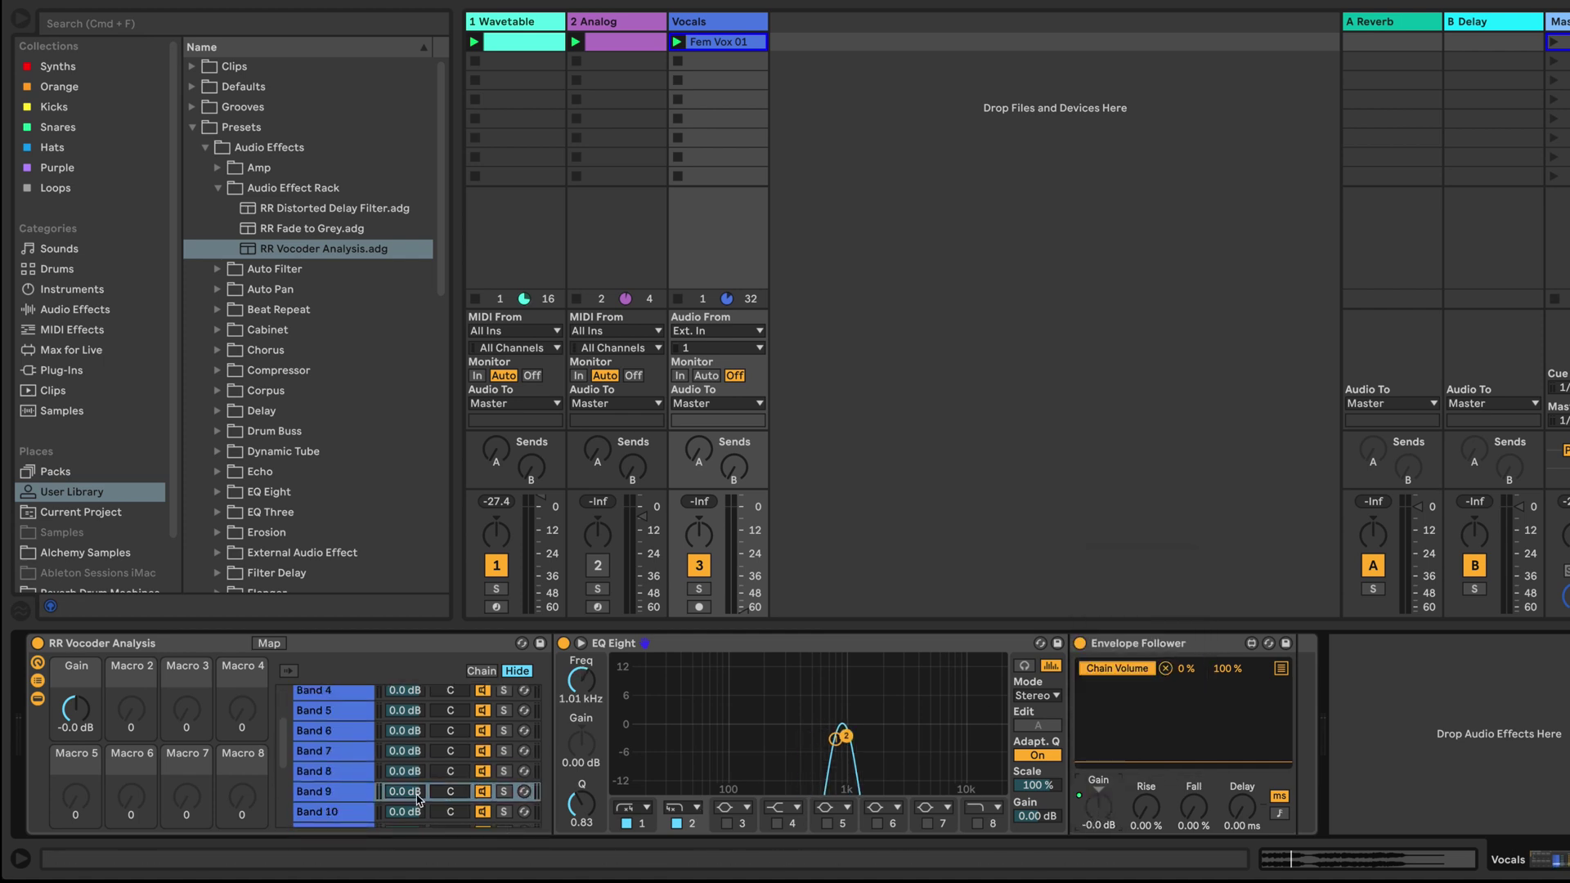
key("Down")
right_click(1096, 805)
left_click(1104, 659)
left_click(341, 788)
right_click(1097, 808)
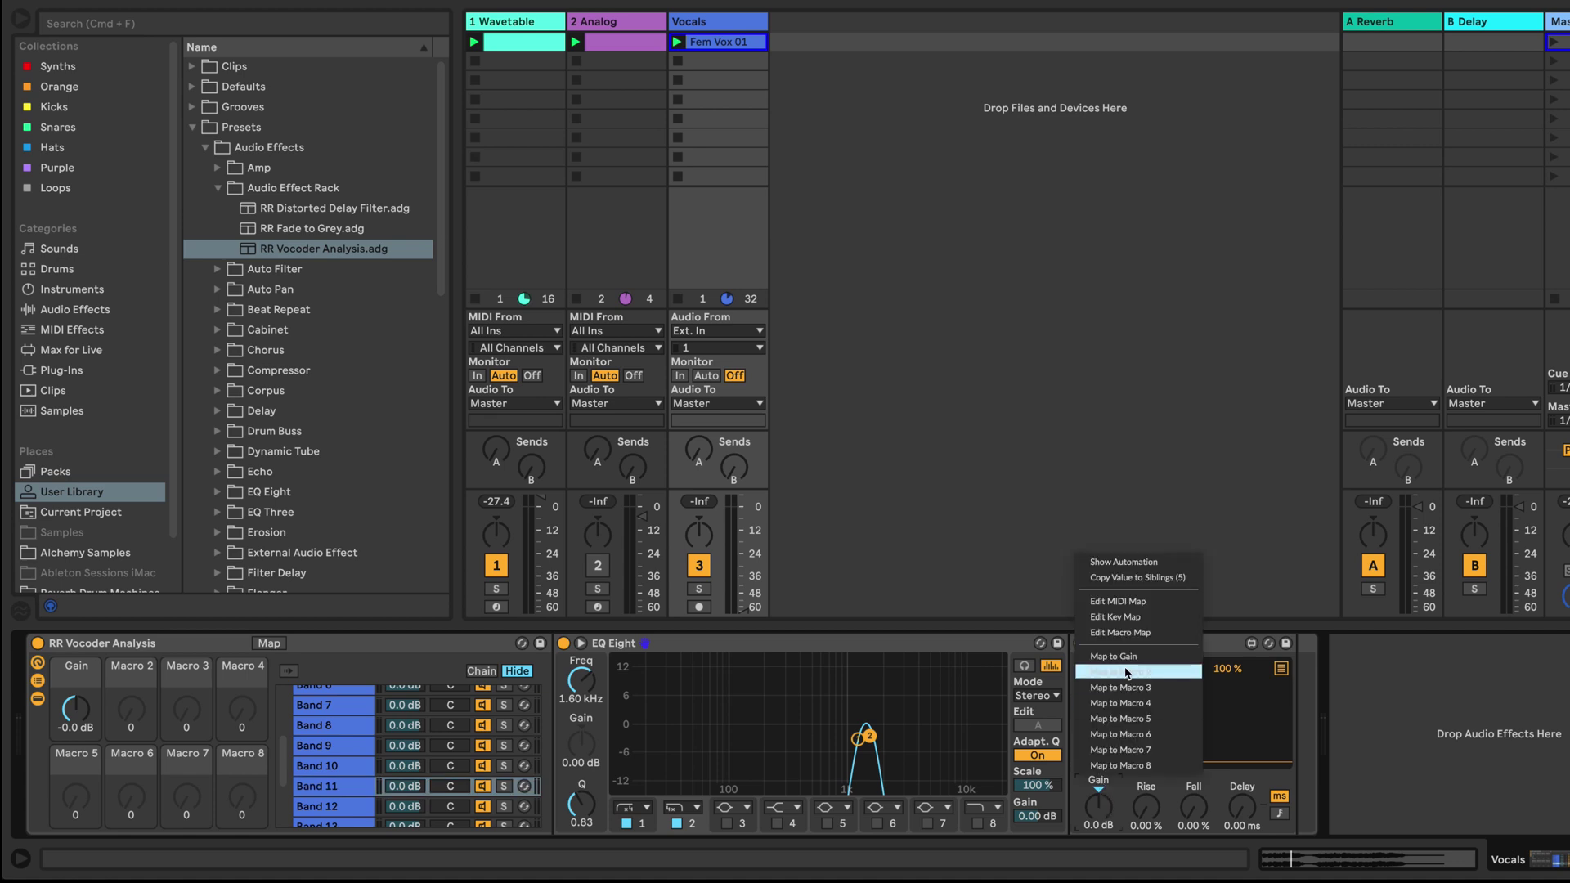
left_click(1125, 659)
left_click(344, 807)
right_click(1096, 810)
left_click(1126, 657)
scroll(348, 790, "down", 3)
left_click(345, 764)
right_click(1107, 806)
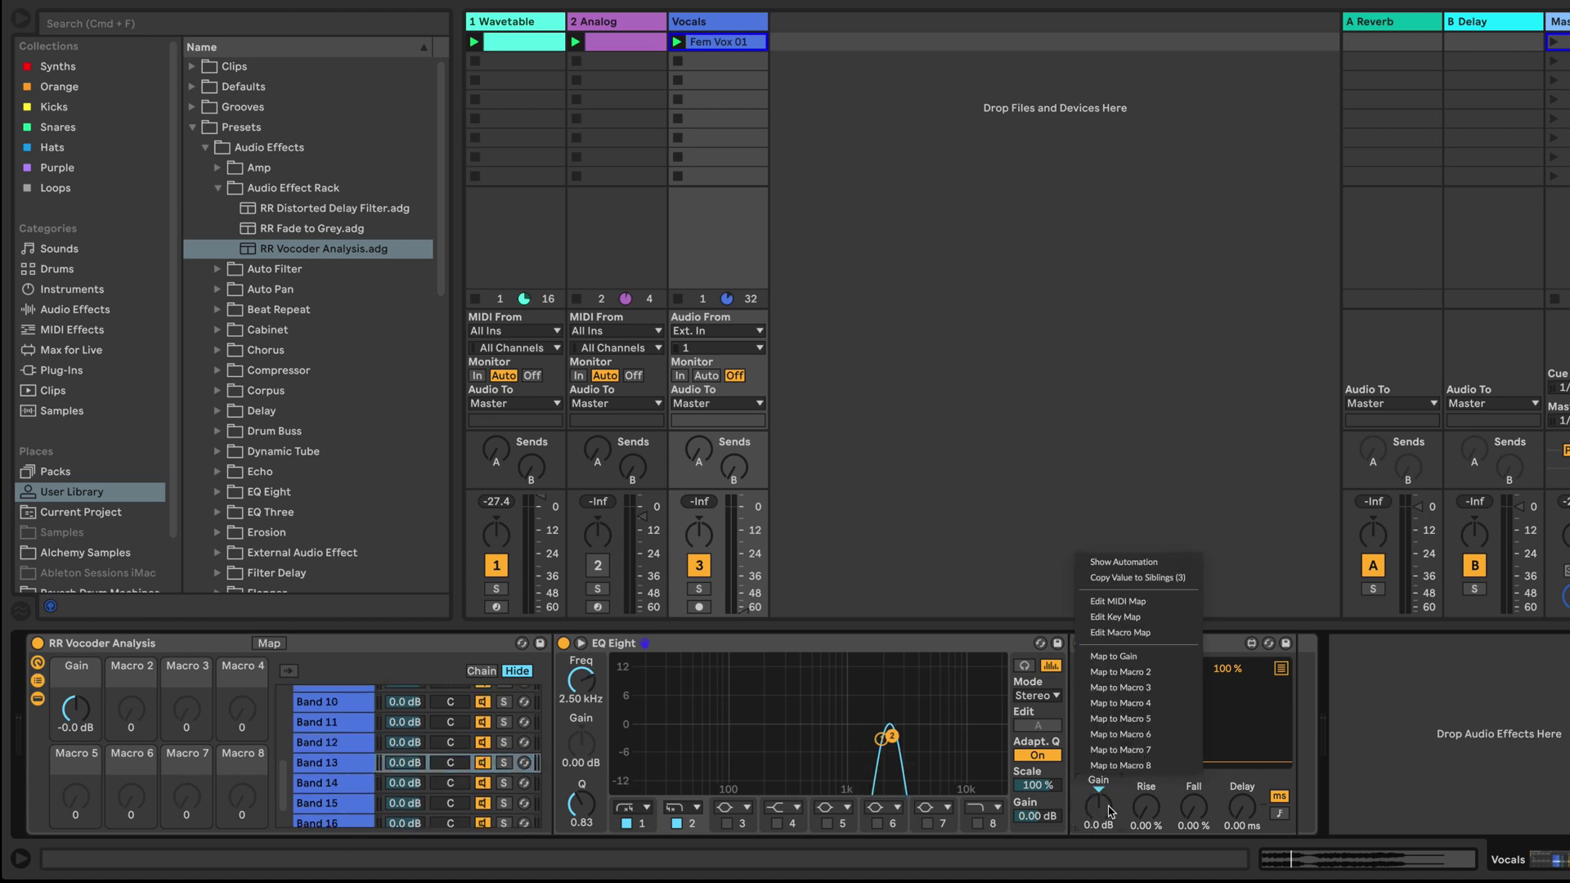
left_click(1123, 657)
left_click(347, 783)
right_click(1109, 808)
left_click(1125, 658)
left_click(347, 804)
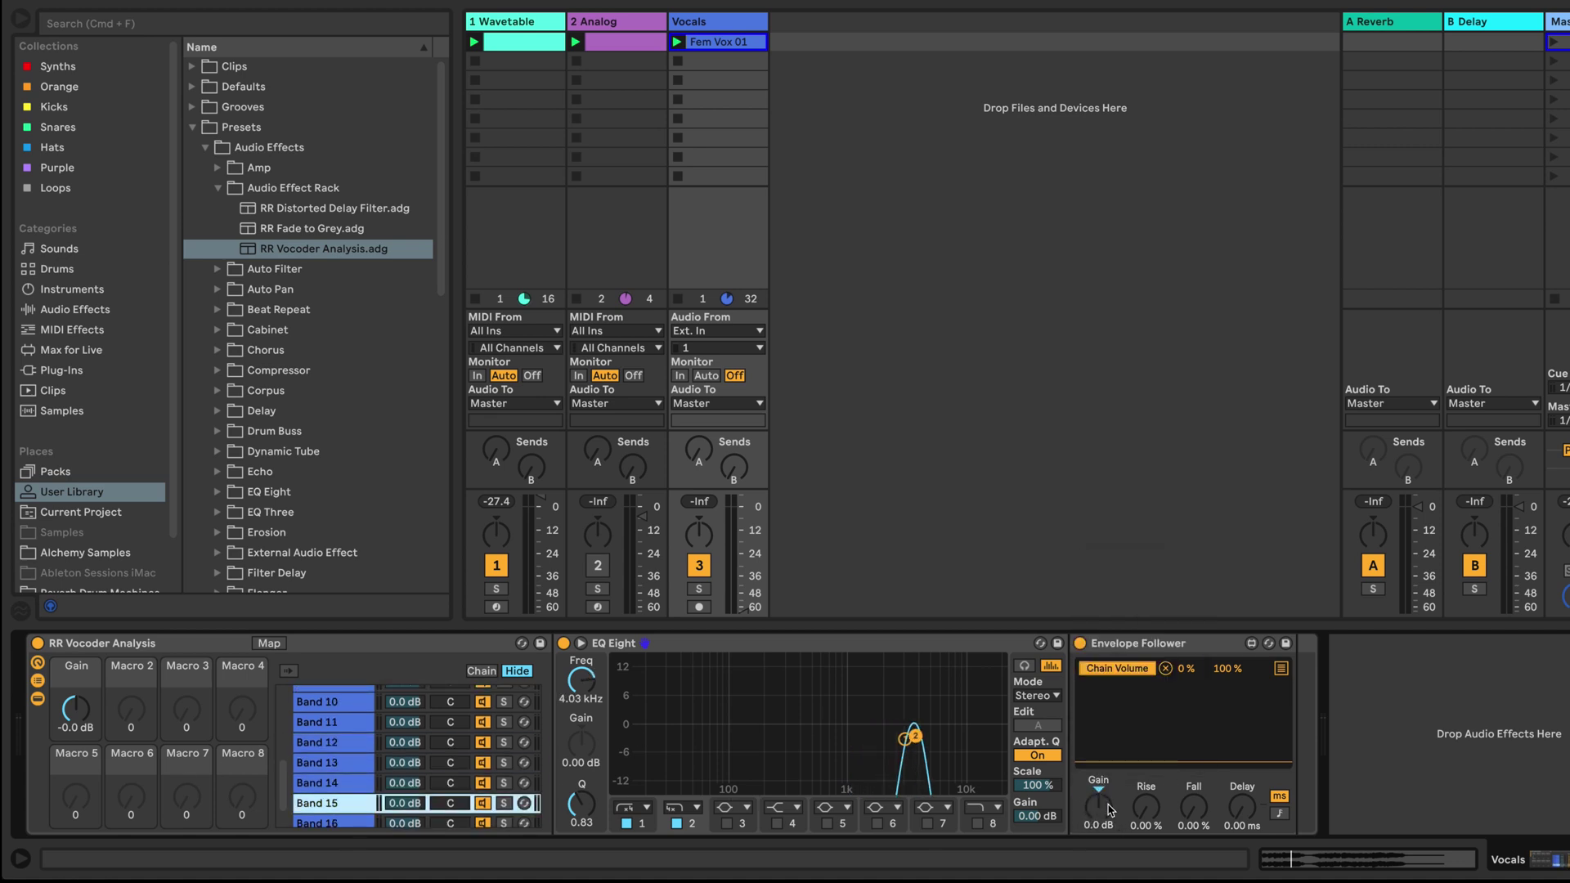
right_click(1105, 805)
left_click(1124, 658)
left_click(452, 821)
right_click(1097, 808)
left_click(1122, 659)
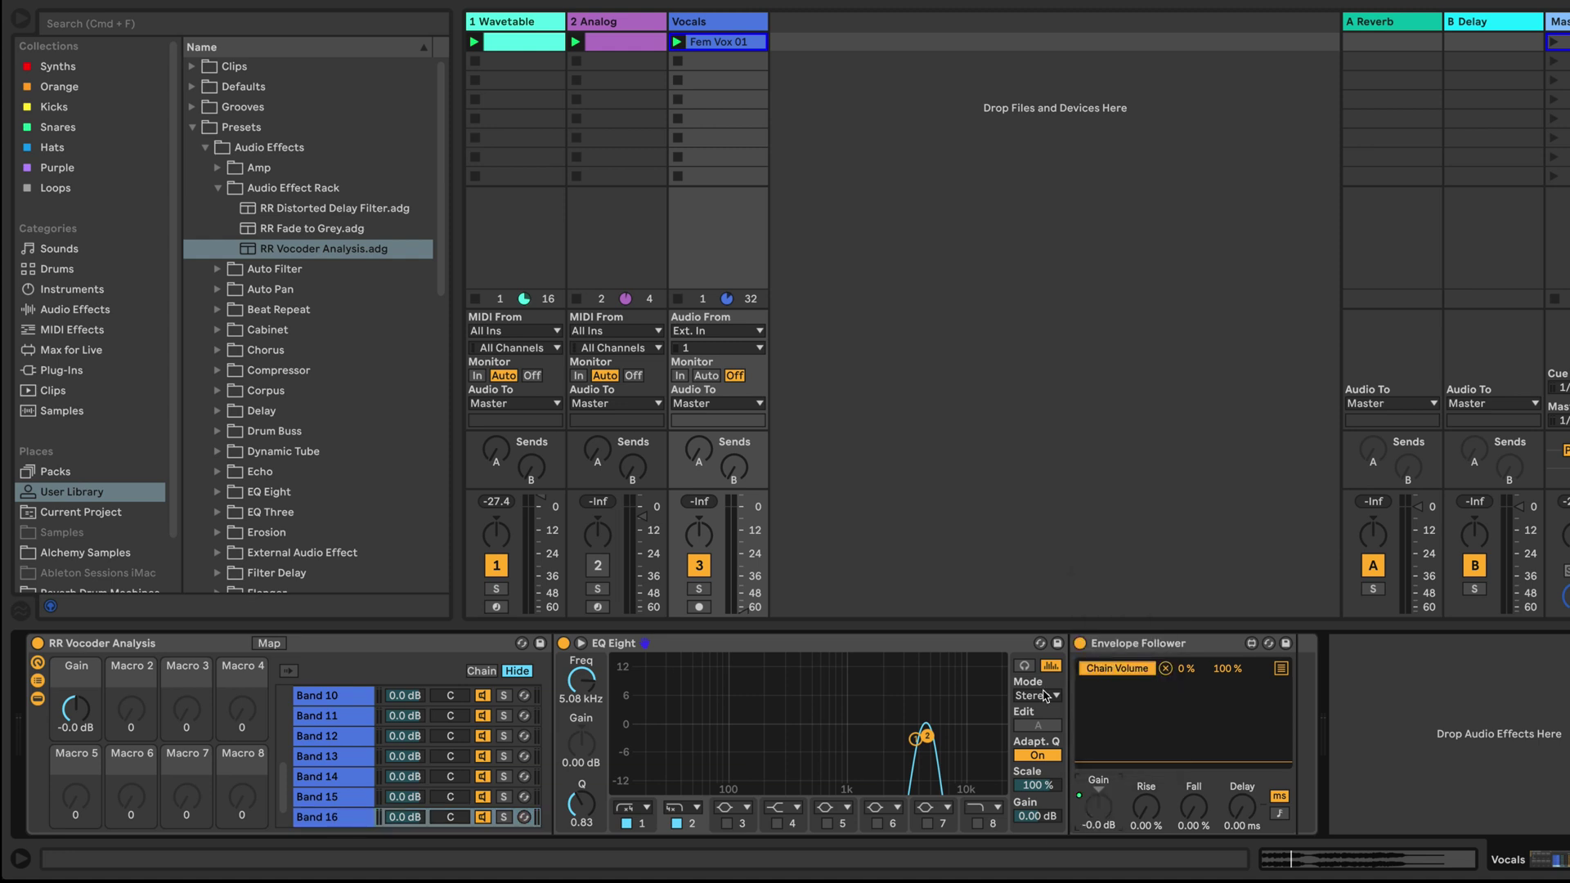
Step back through the Vocals rack chains from Band 16 to Band 1 to check their Envelope Follower Gain mappings.
left_click(379, 818)
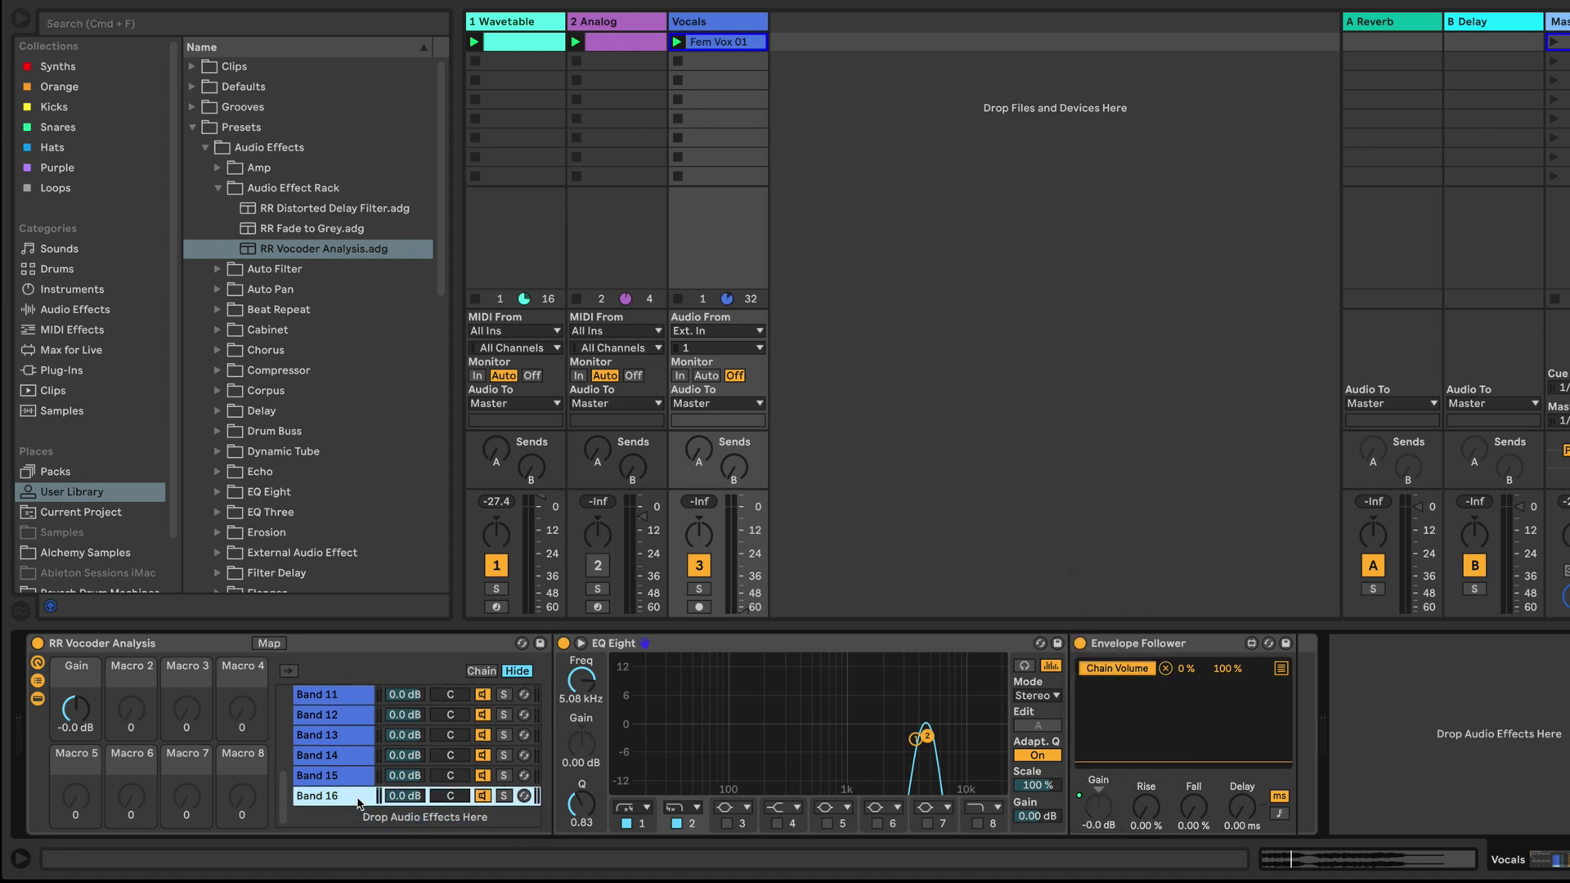
key("Up")
key("Up")
key("Up")
key("Up")
key("Up")
key("Up")
key("Up")
key("Up")
key("Up")
key("Up")
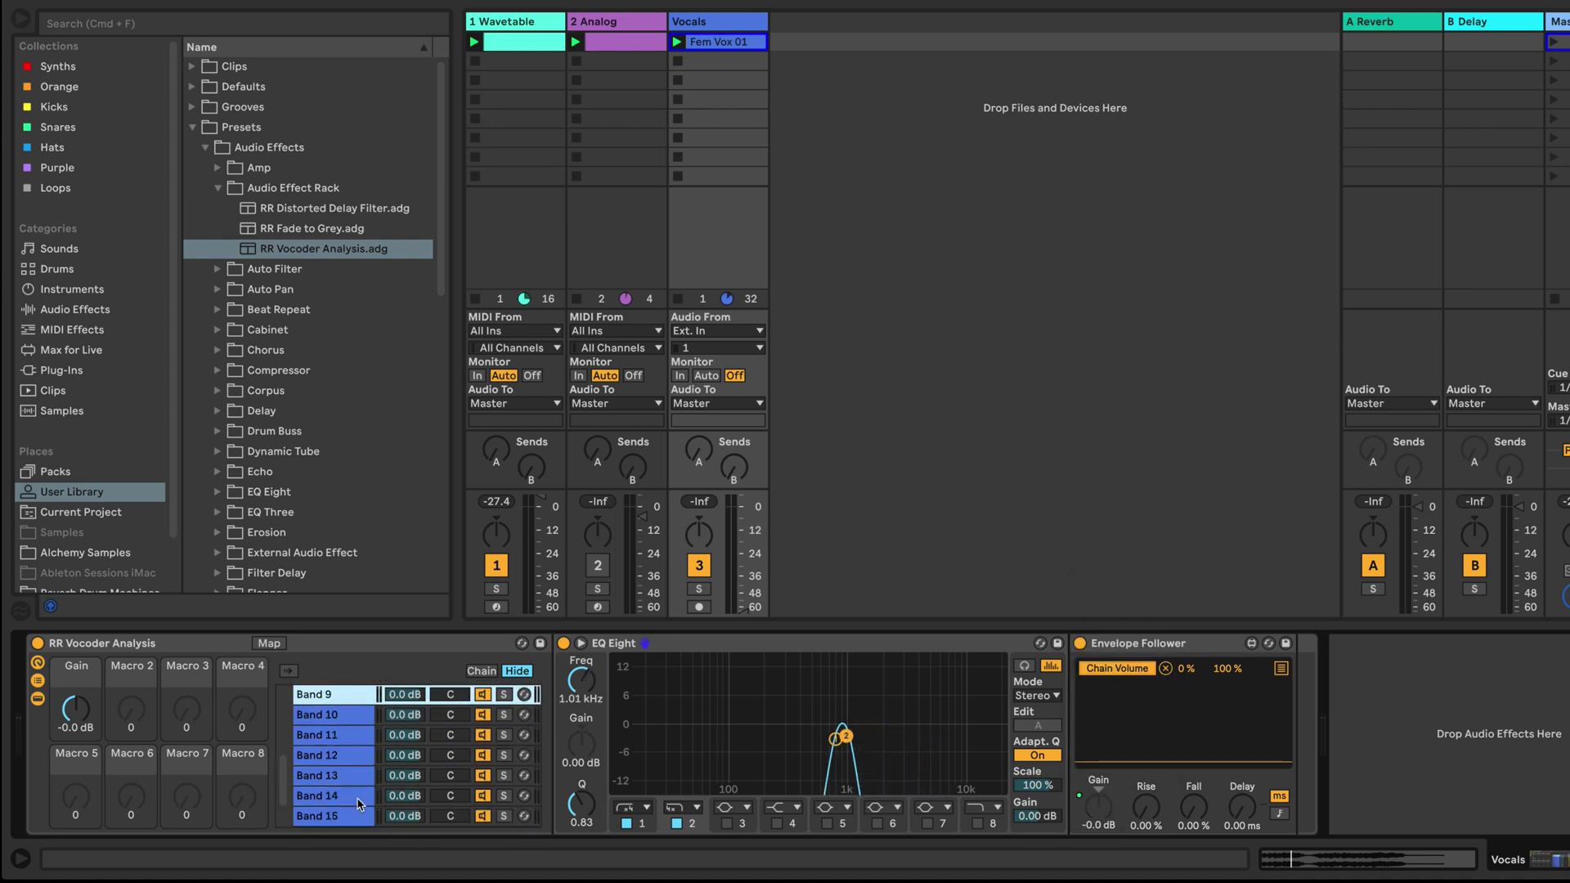
key("Up")
key("Up")
key("Up")
key("Up")
key("Up")
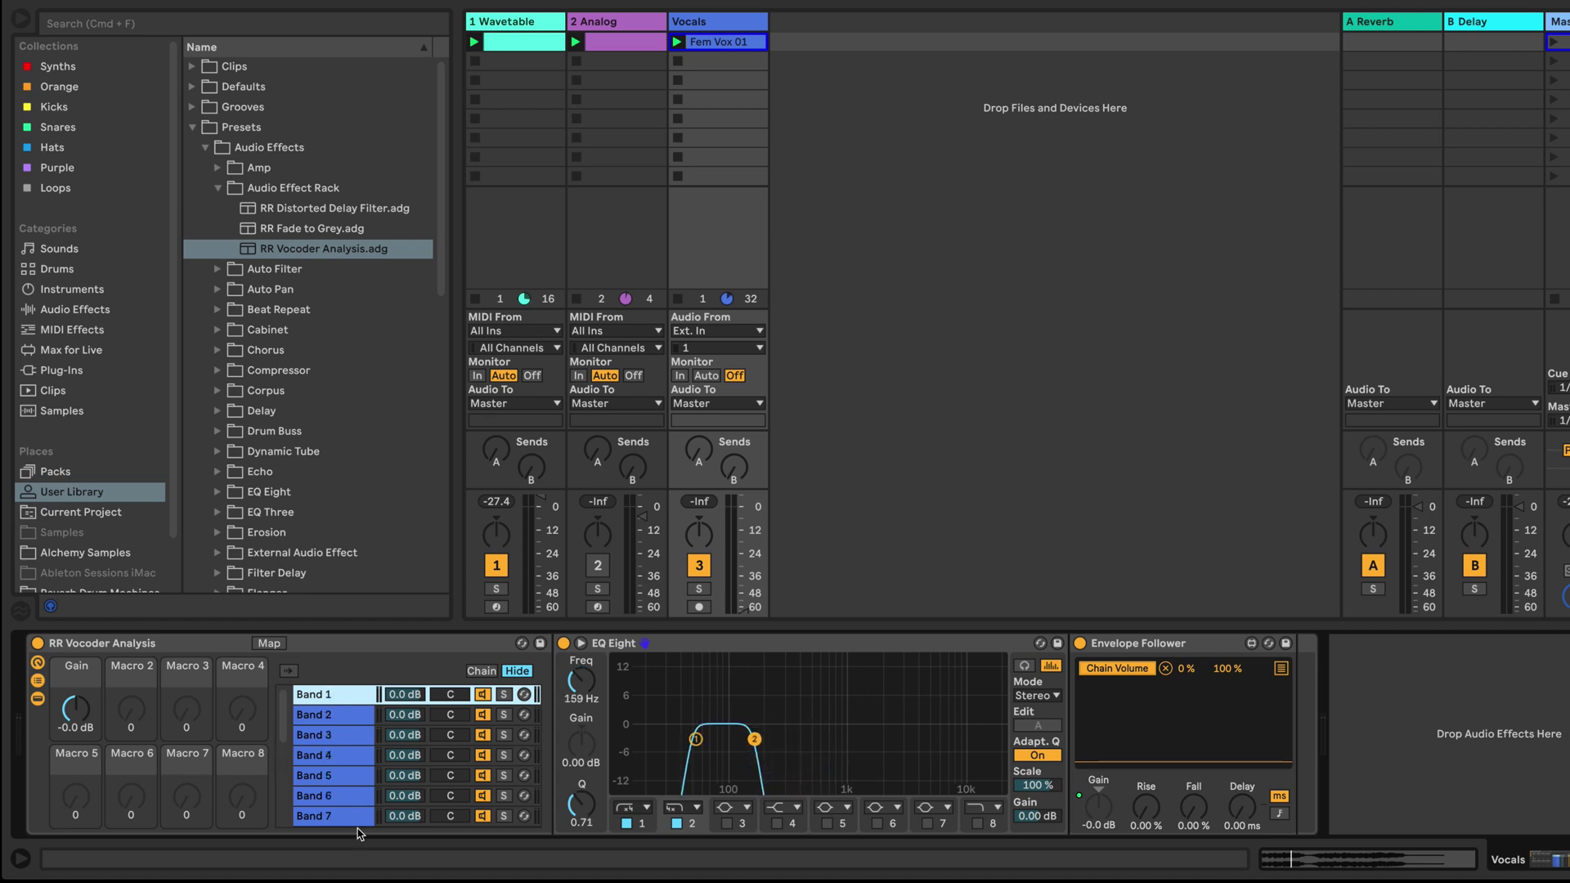
Start playback and raise the Gain macro of the Vocals rack to about 11 dB.
left_click_drag(76, 714, 75, 694)
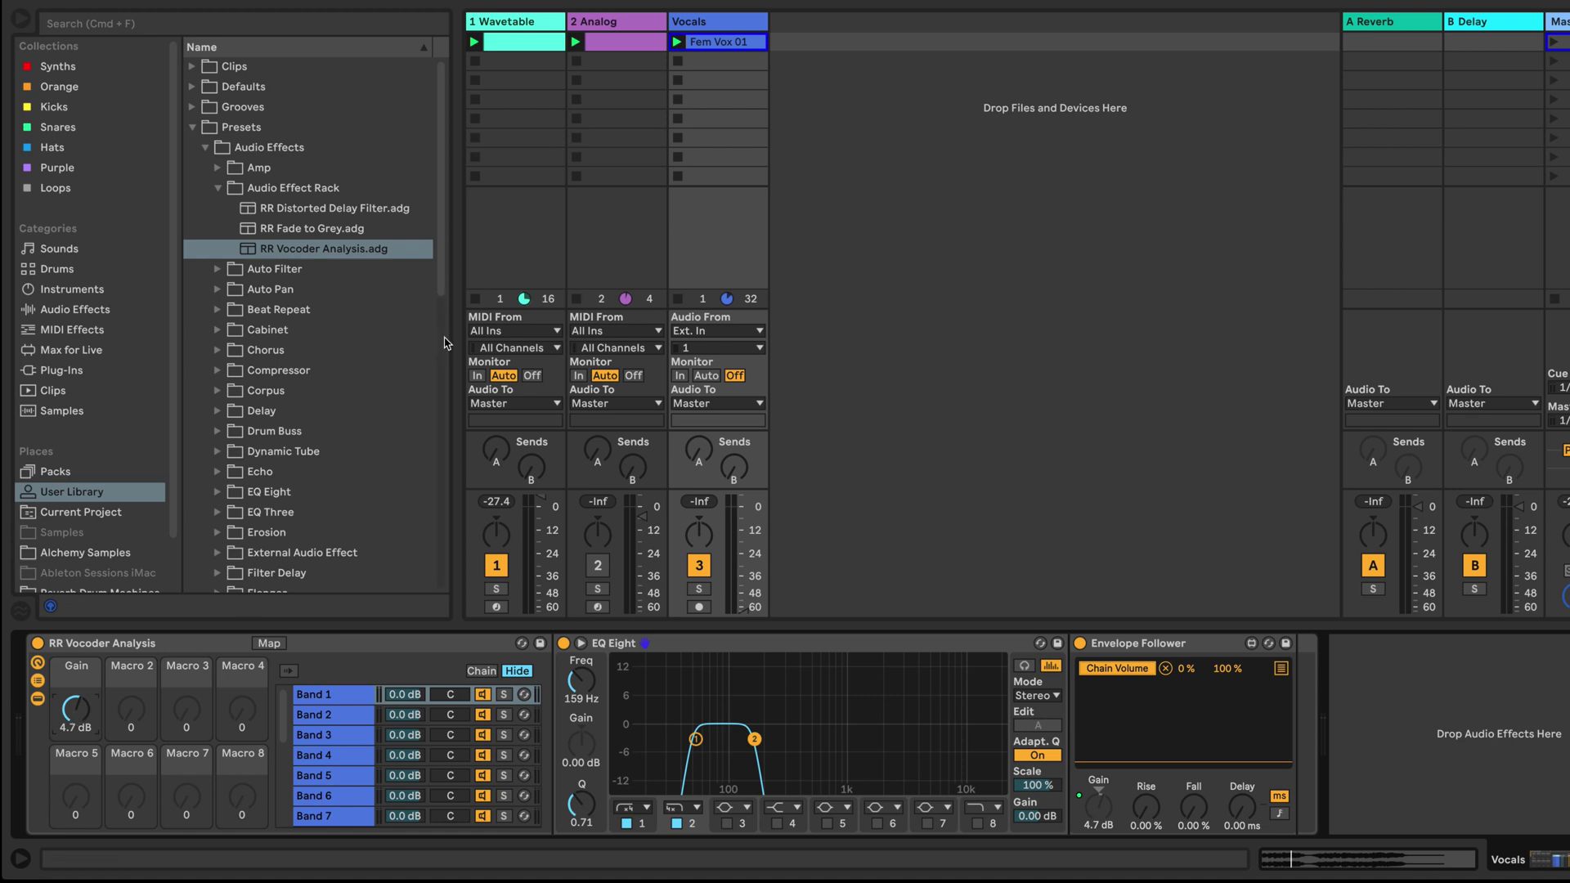
key("space")
left_click_drag(75, 710, 75, 691)
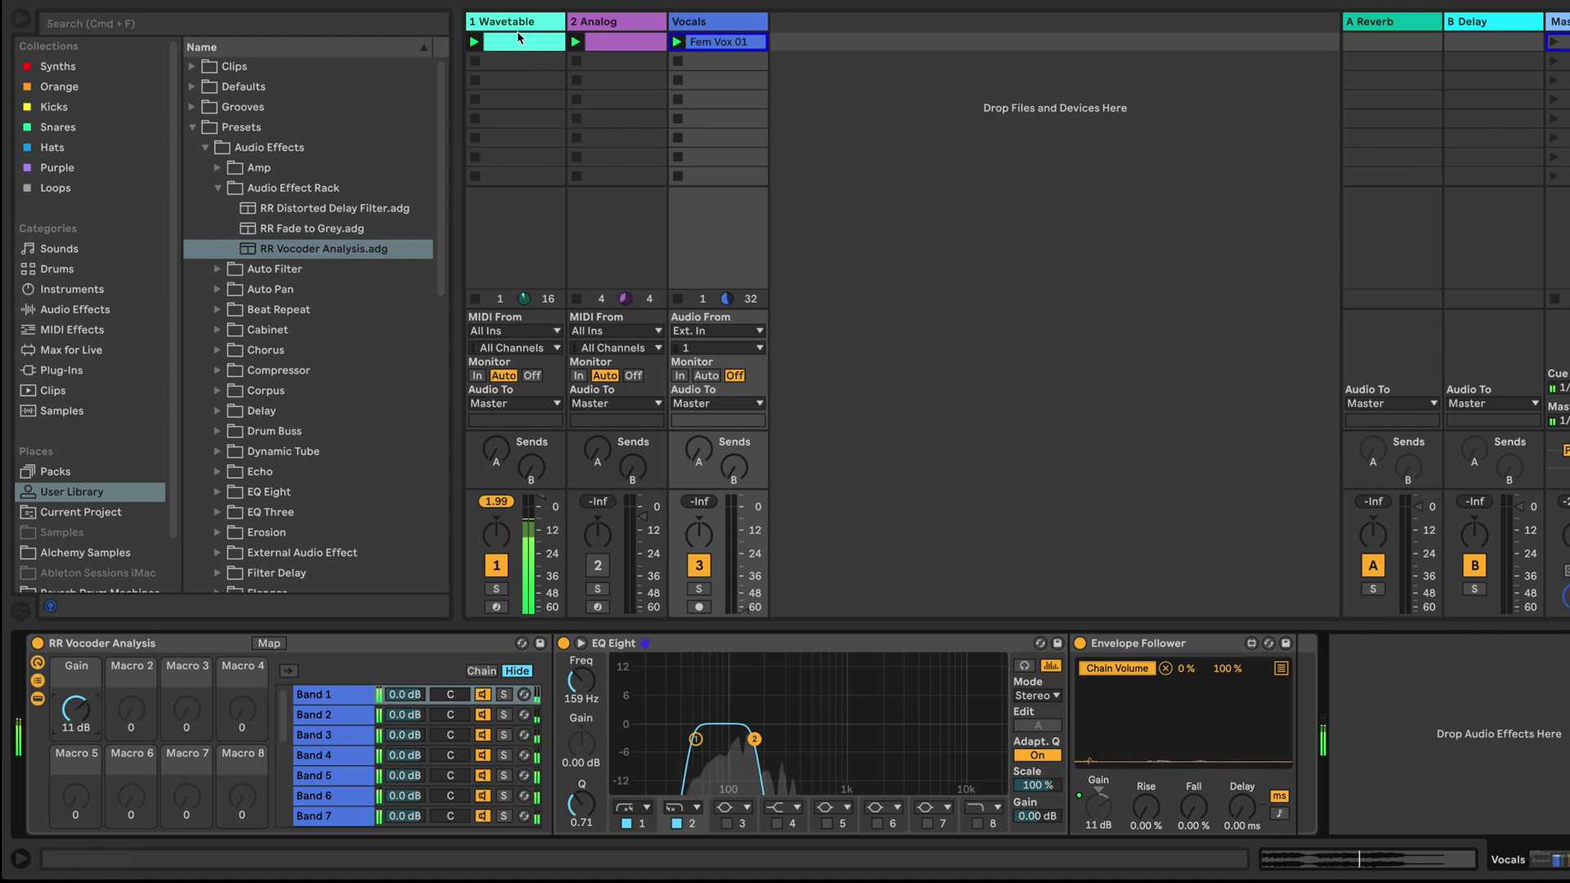
Examine the modulated band volumes in the 1 Wavetable rack during playback, then restart playback from the beginning.
key("Left")
key("Left")
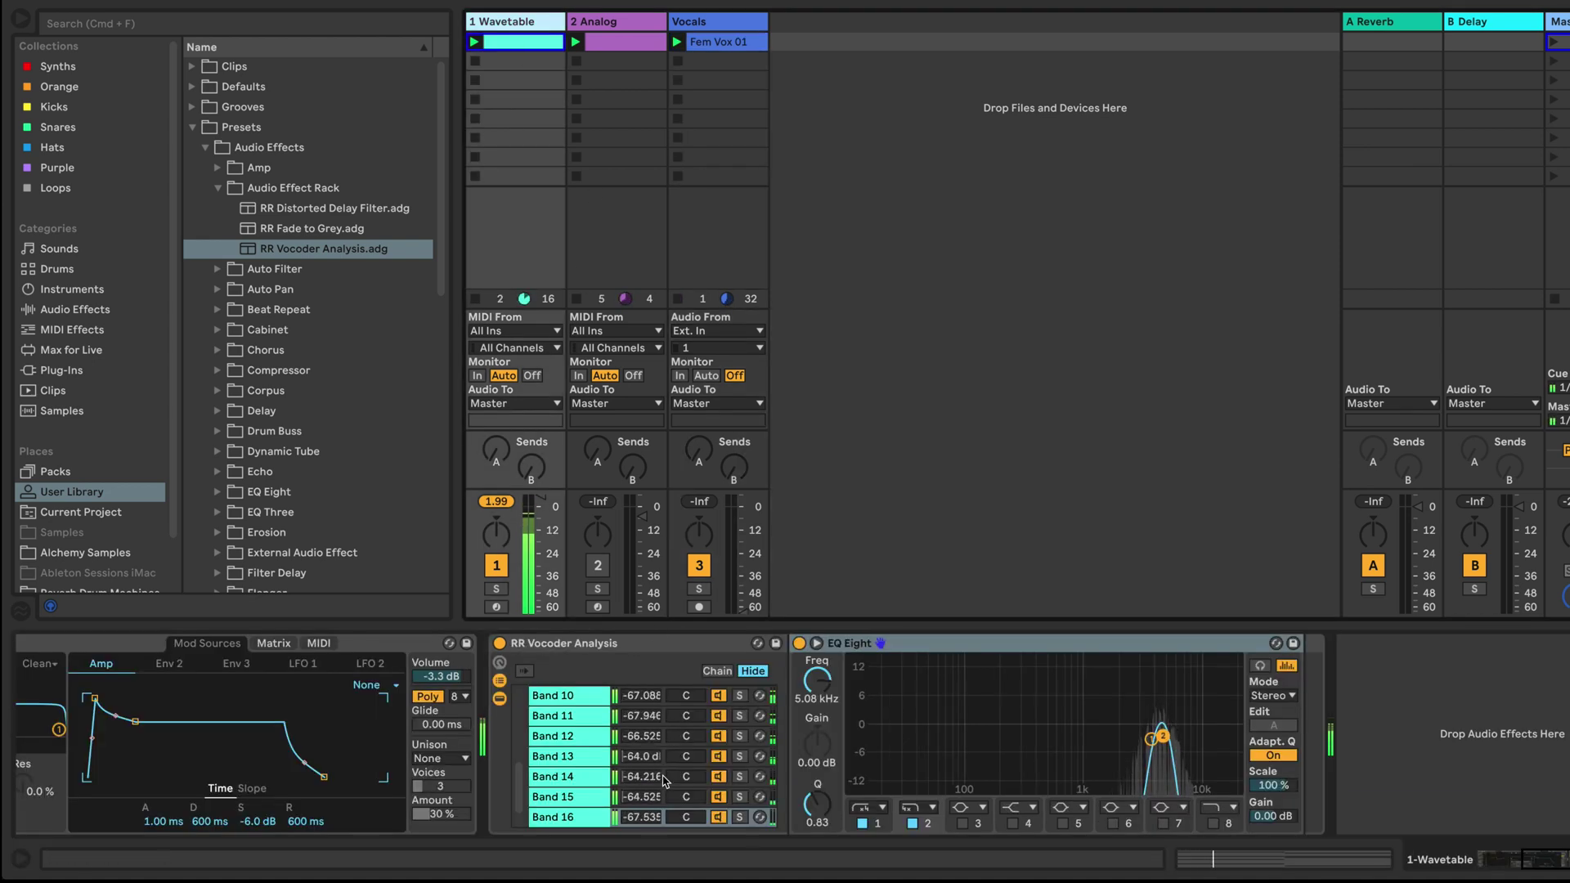
scroll(662, 744, "up", 5)
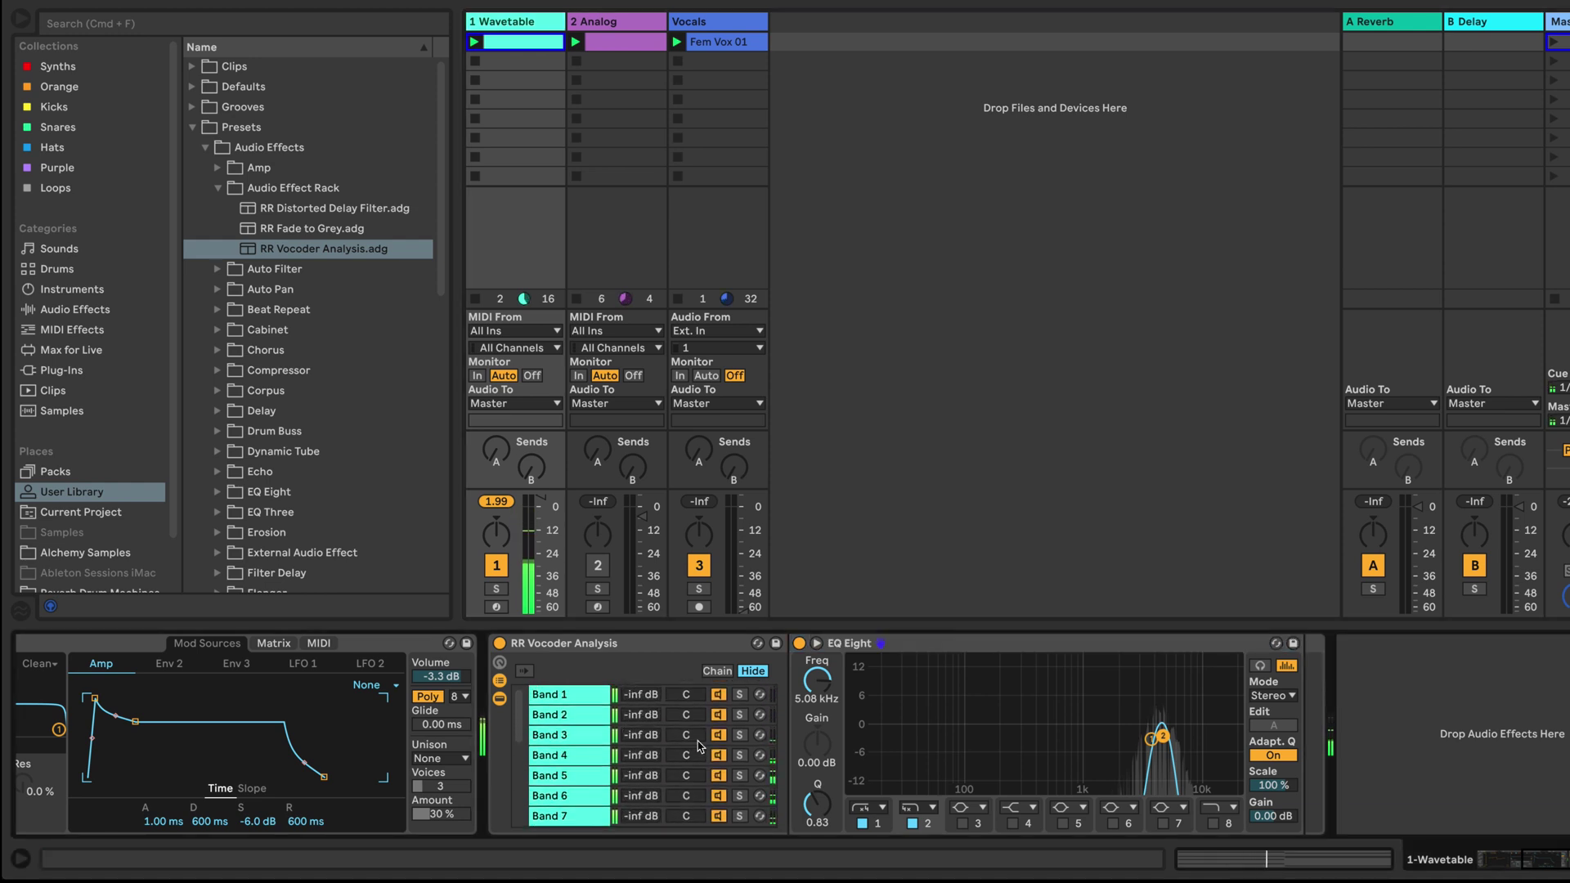
key("space")
key("space")
View the 1 Wavetable clip's notes in an enlarged editor, followed by the Fem Vox 01 clip's waveform.
double_click(508, 43)
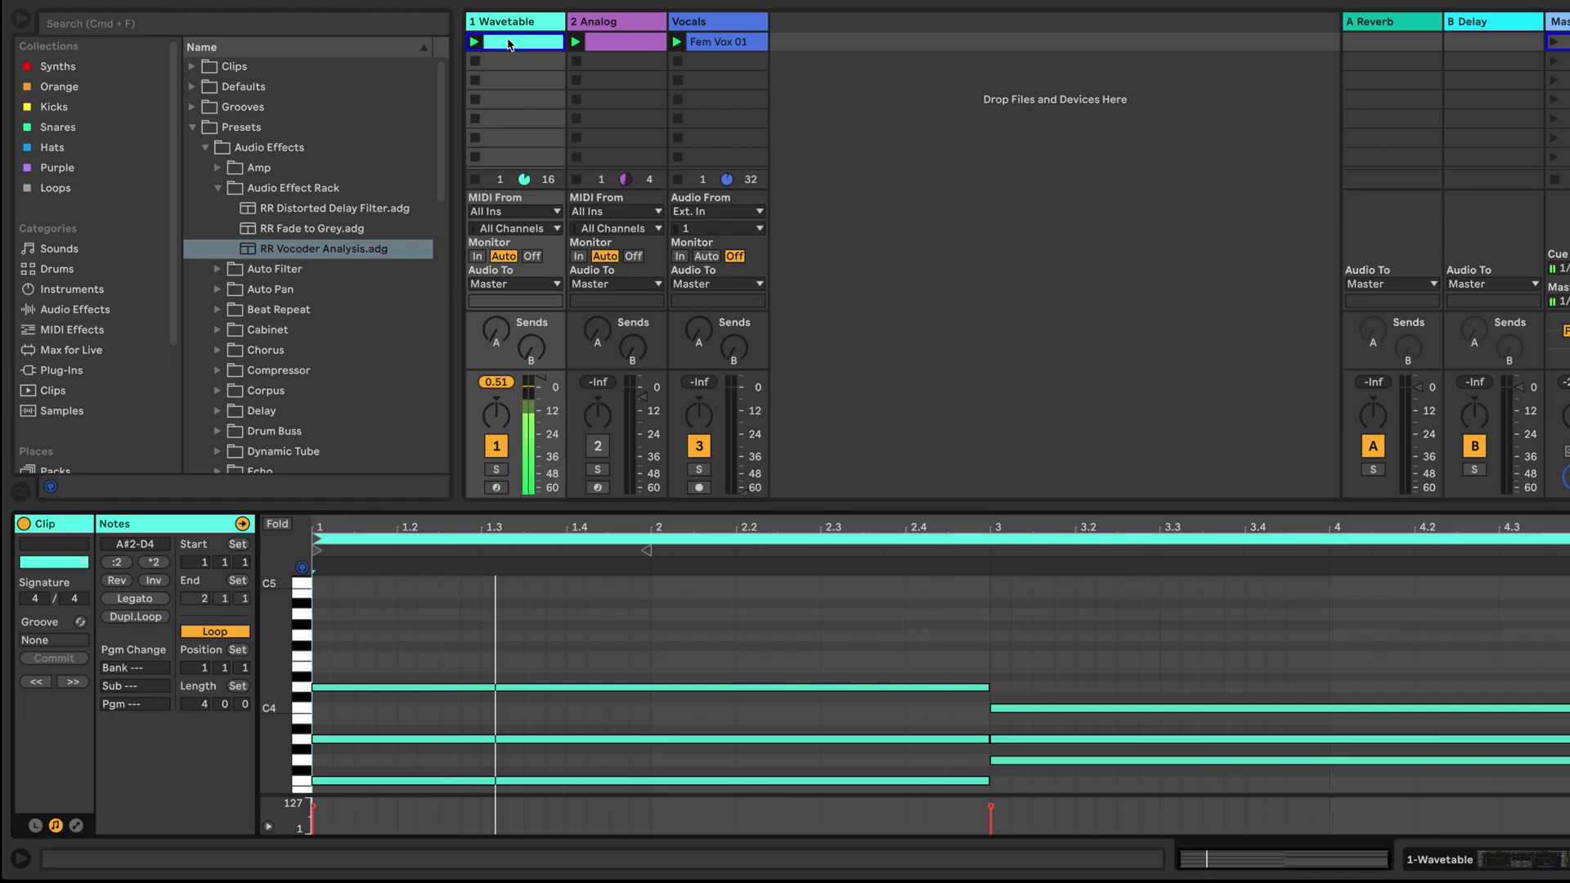
left_click_drag(667, 506, 668, 383)
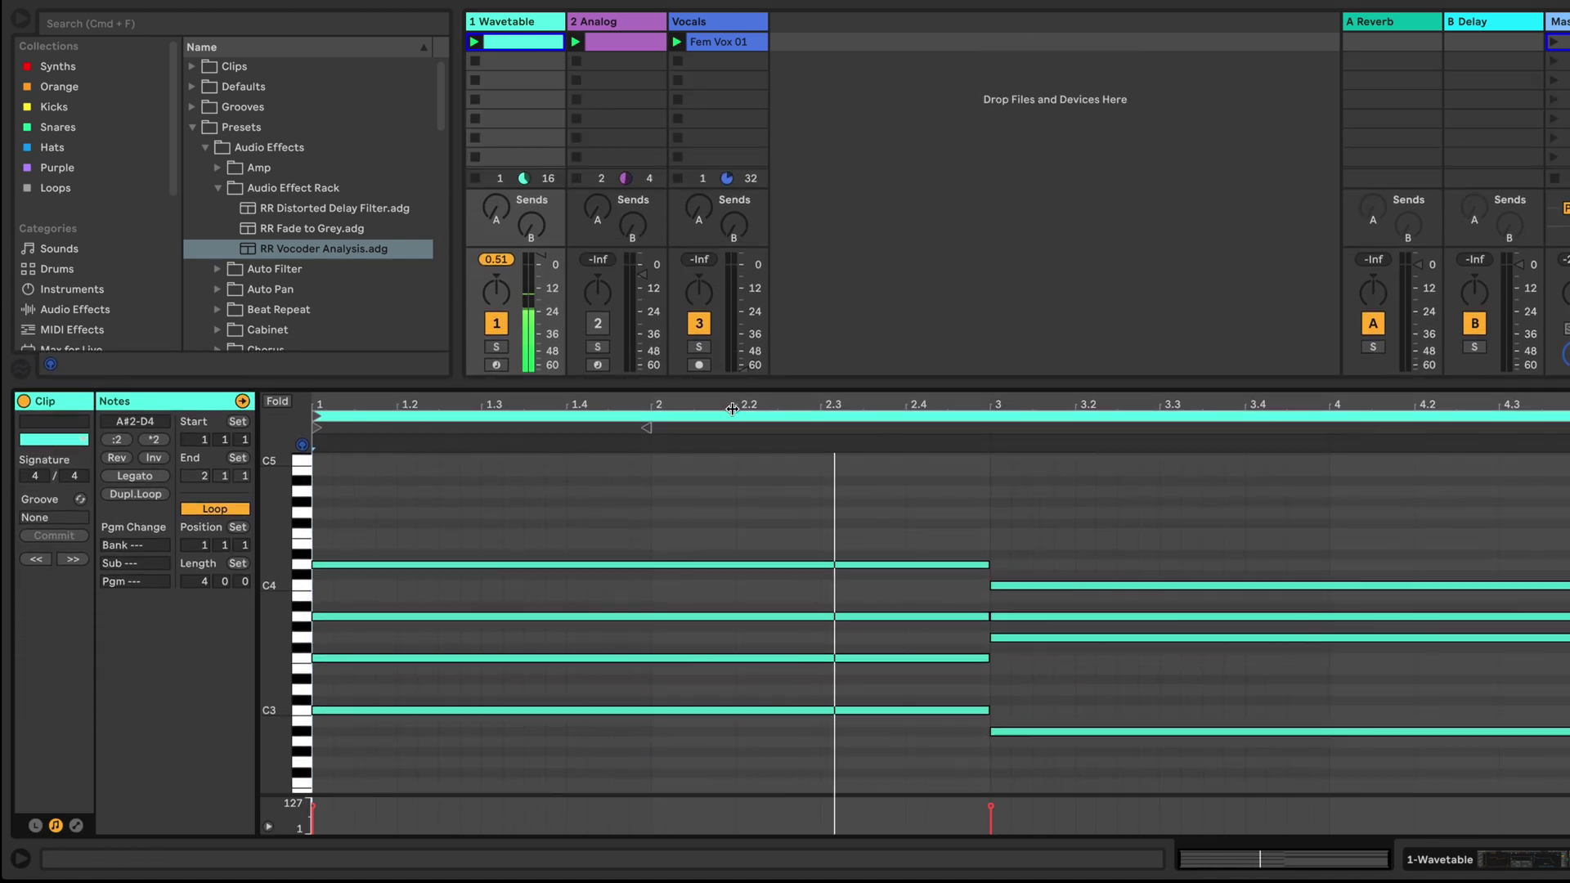
left_click(730, 44)
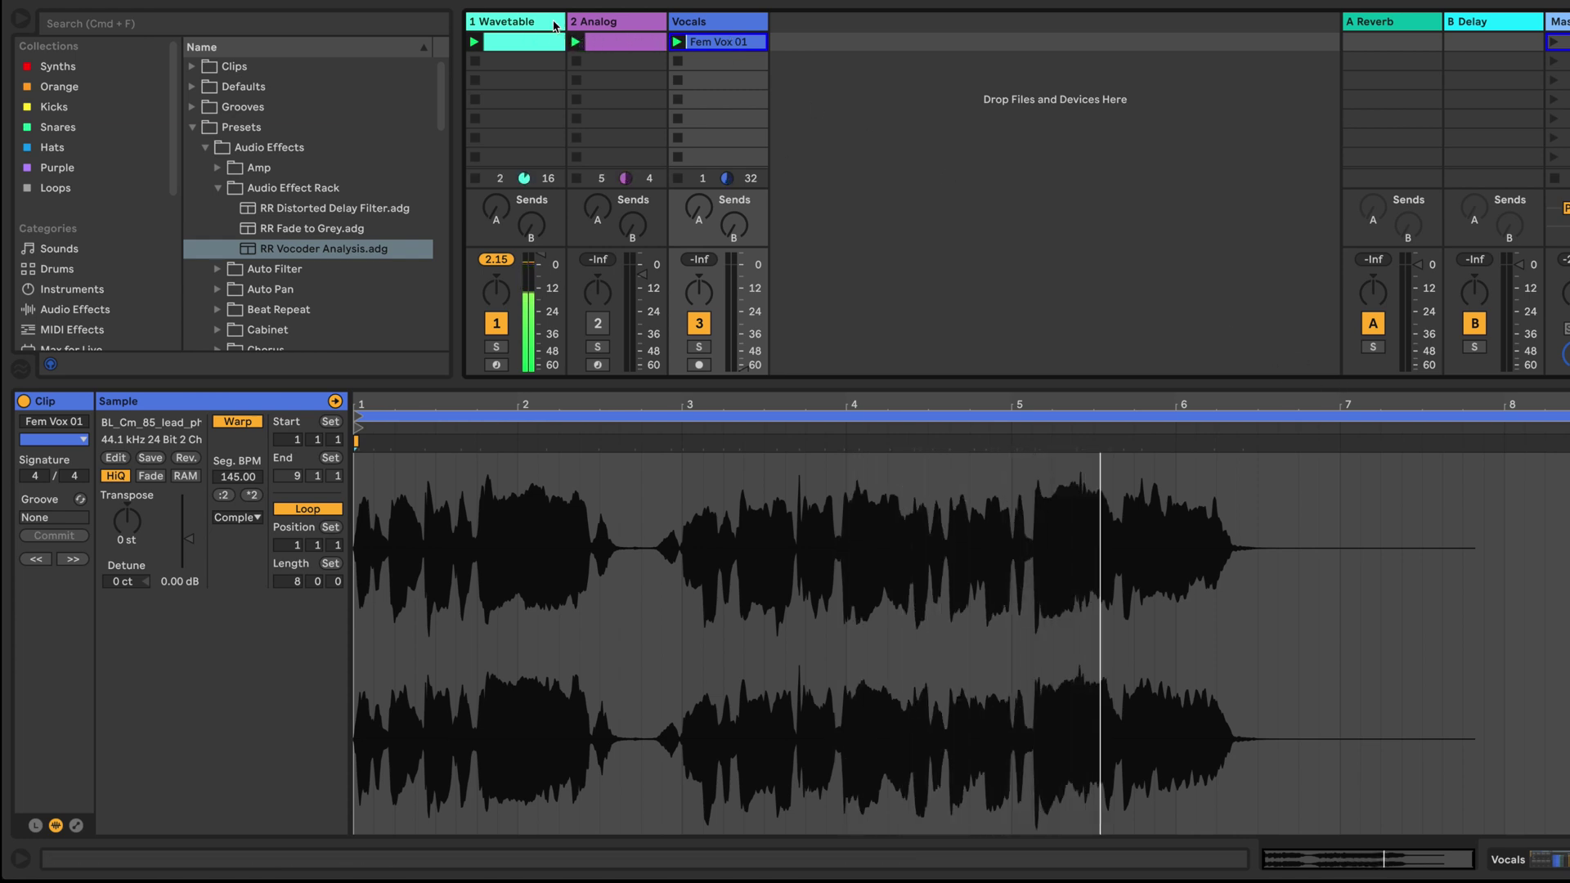
Raise the 1 Wavetable track's sends A and B to add reverb and delay to the vocoded synth.
left_click(520, 23)
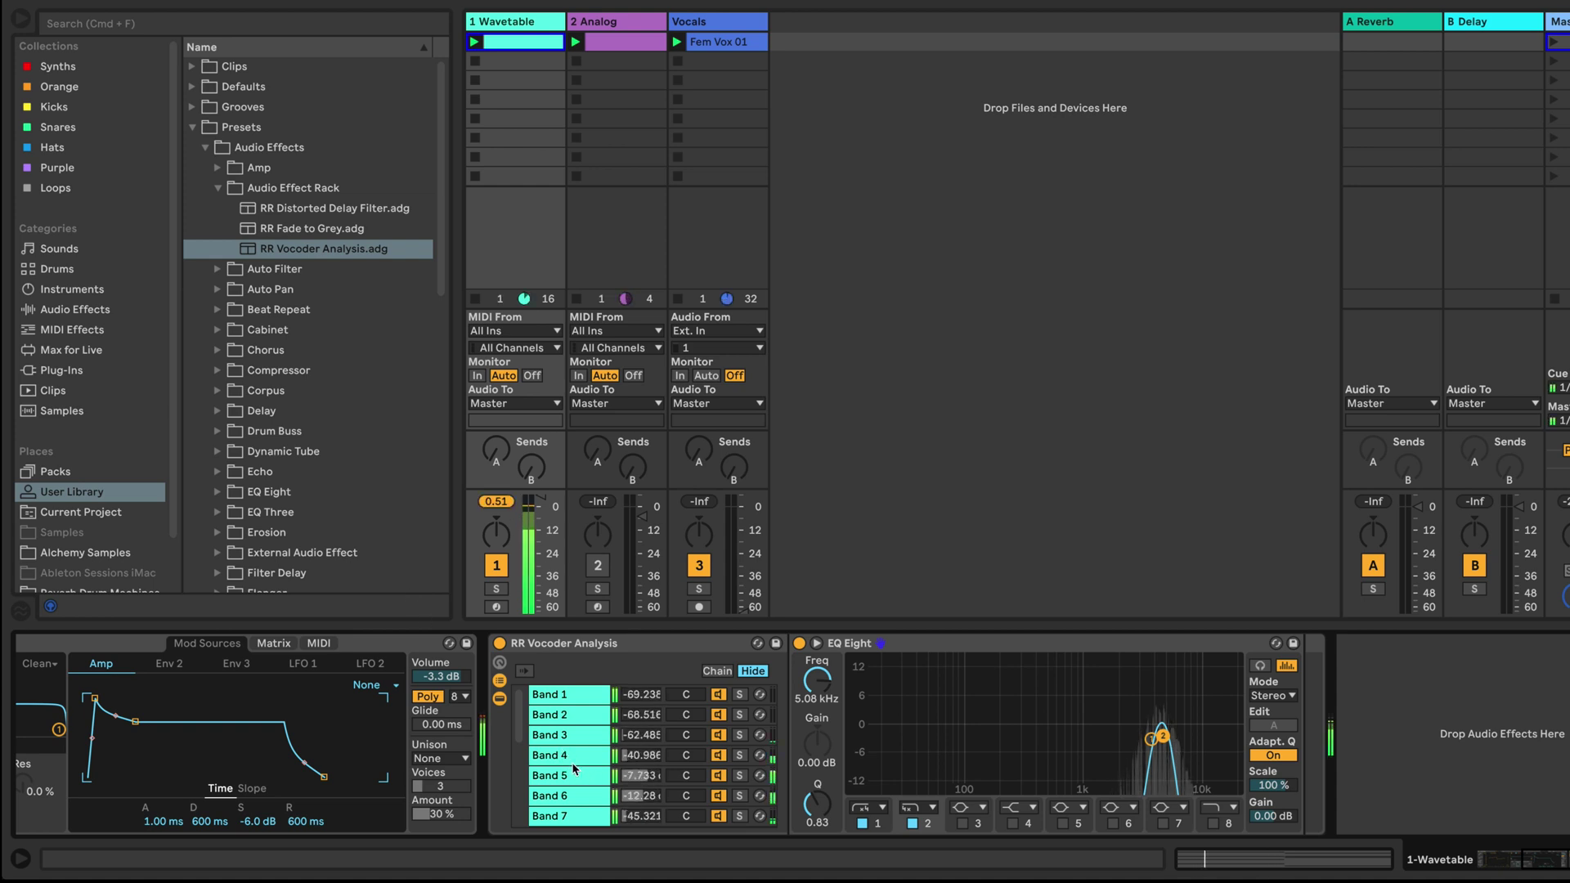
scroll(559, 768, "left", 5)
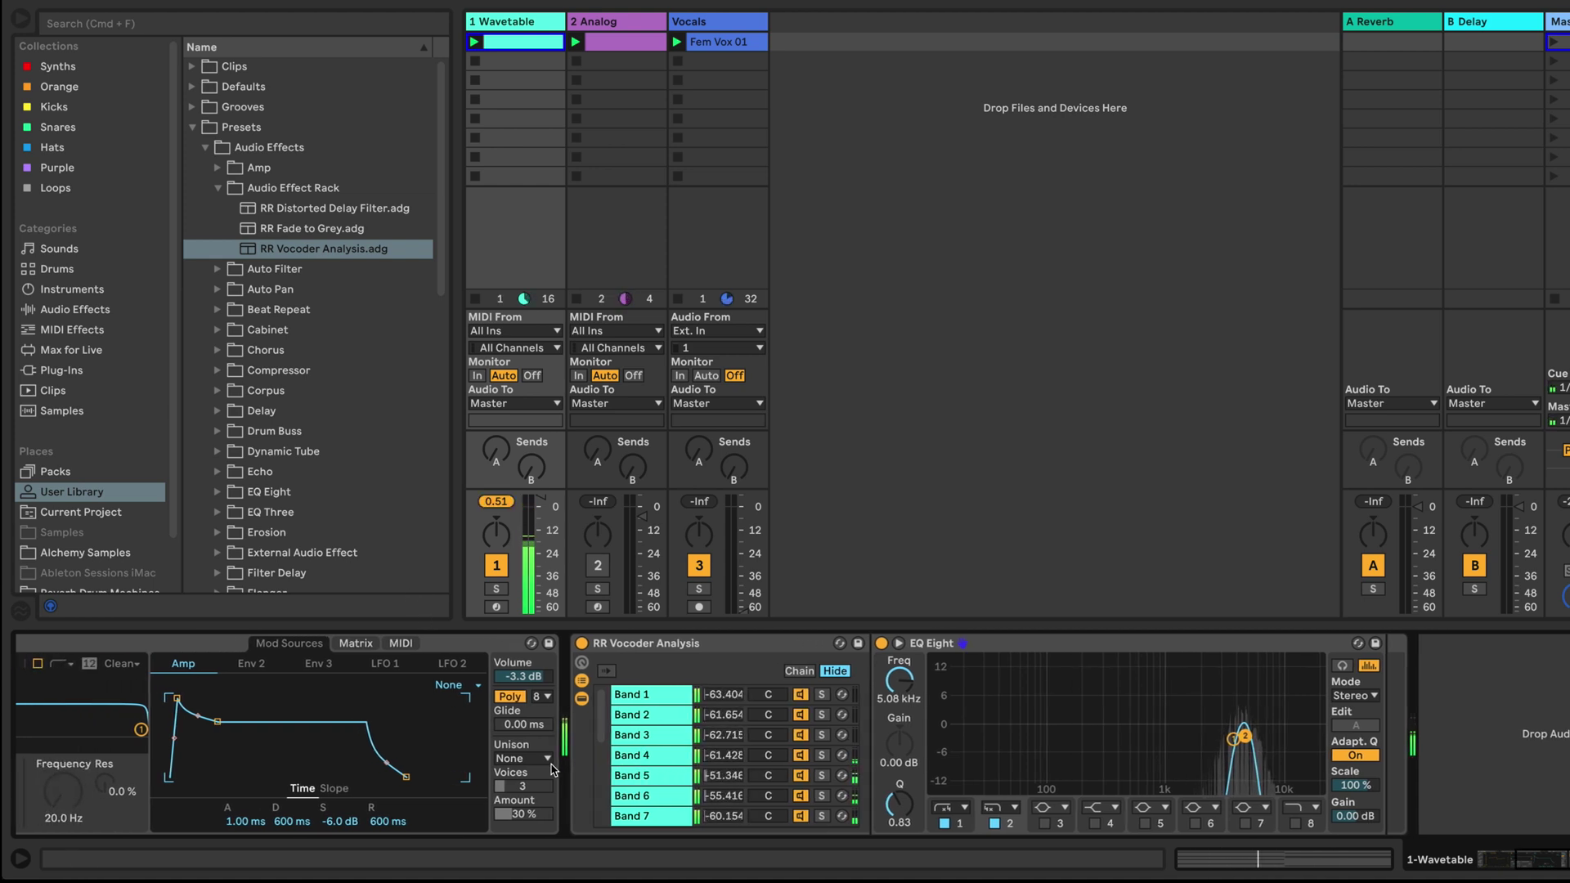
scroll(556, 769, "left", 15)
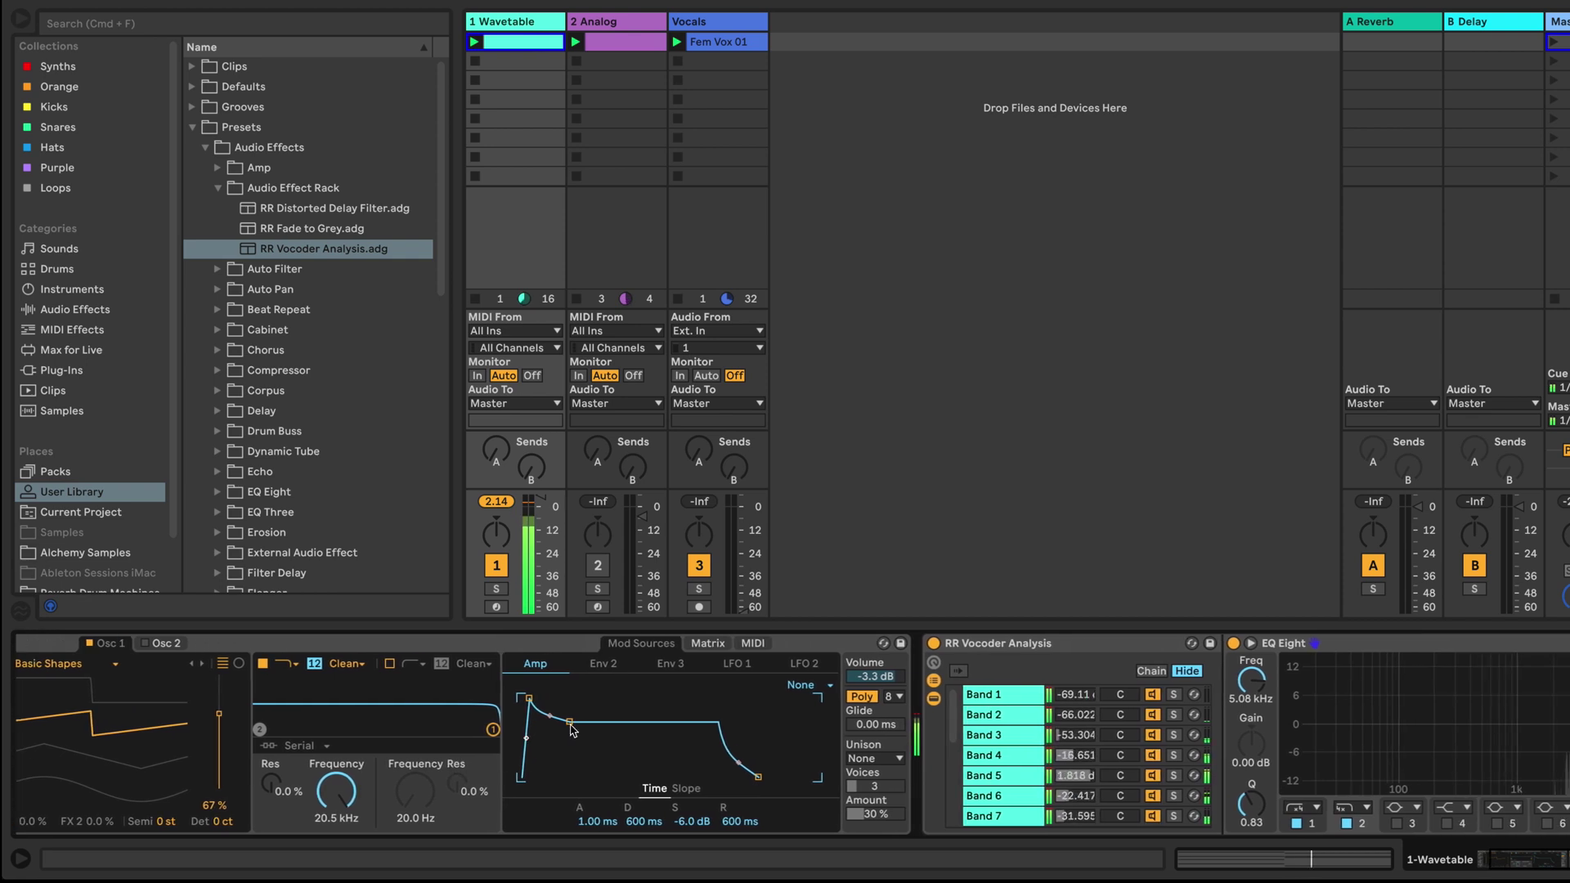
left_click_drag(502, 455, 531, 401)
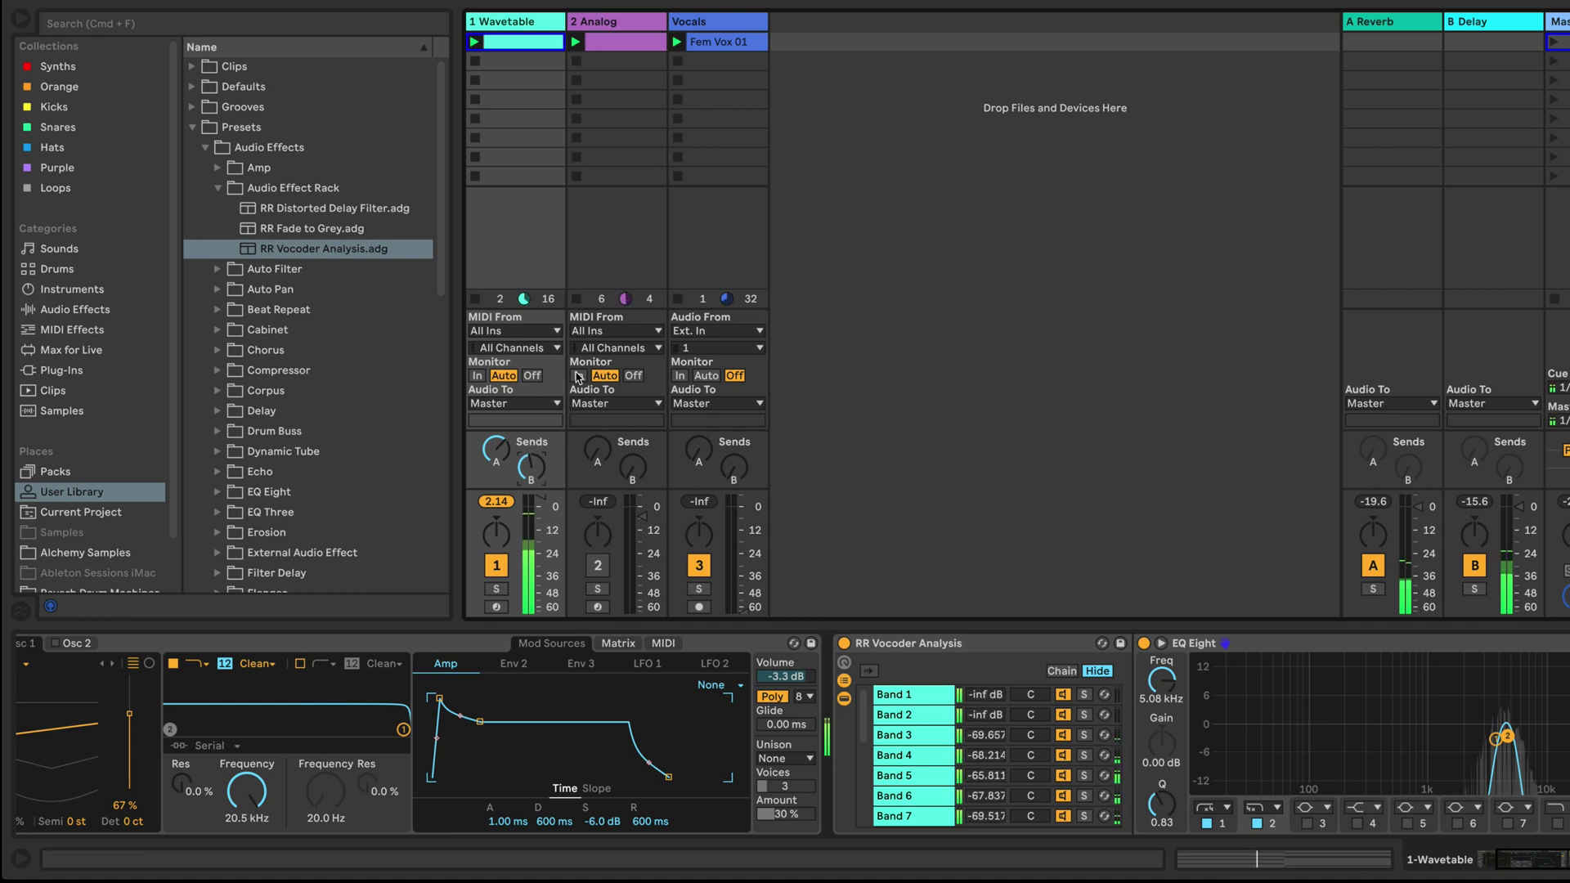
Save the 1 Wavetable track's vocoder rack as a preset named RR Vocoder Synthesis.
left_click(532, 24)
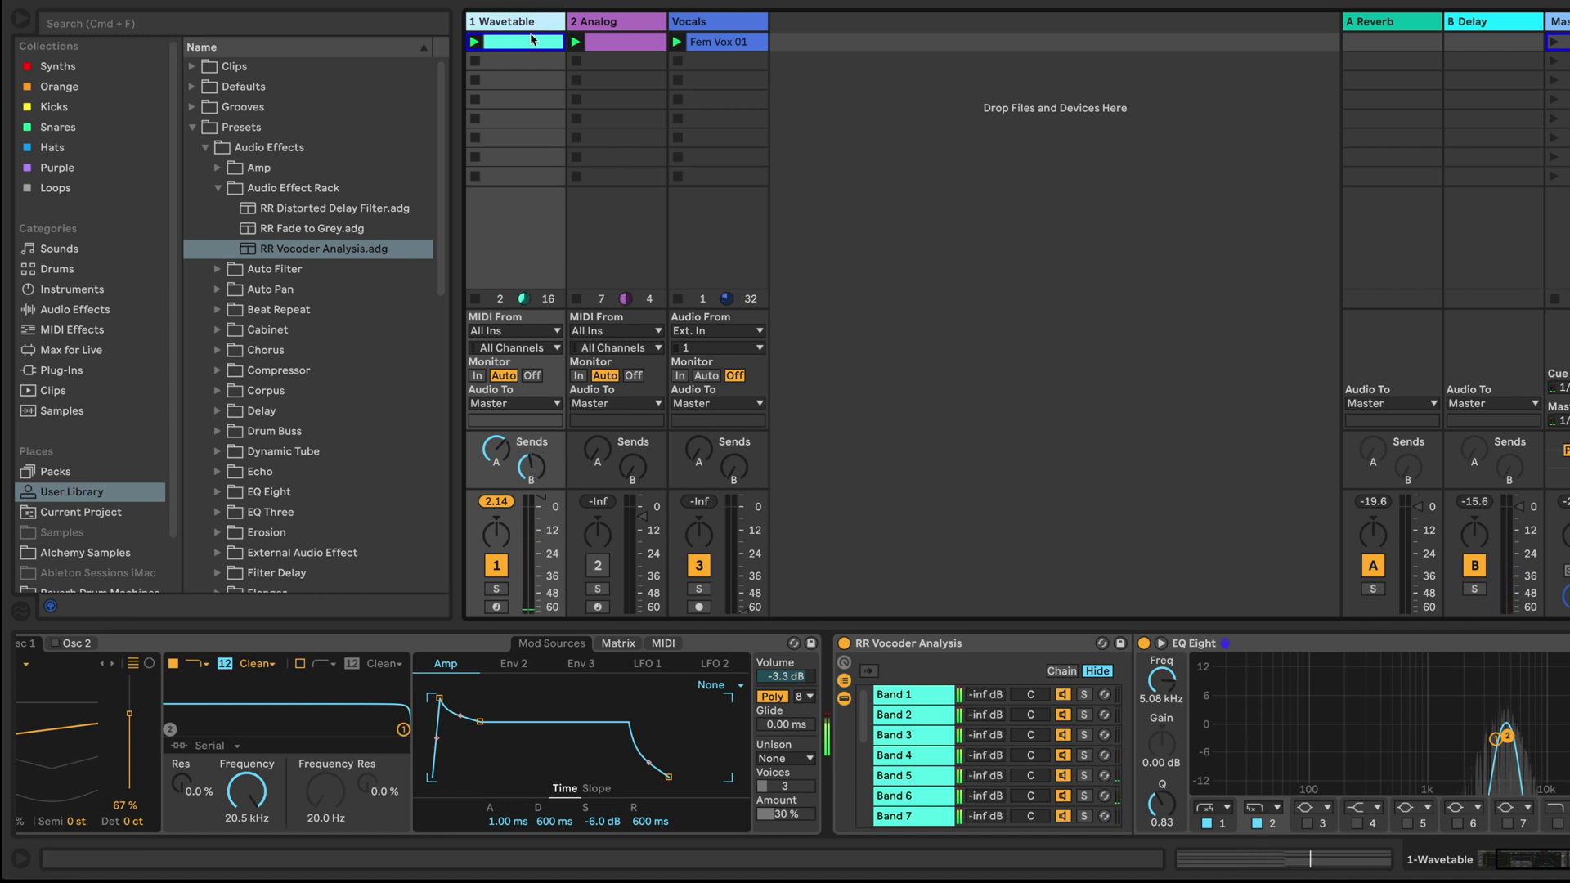
left_click(978, 650)
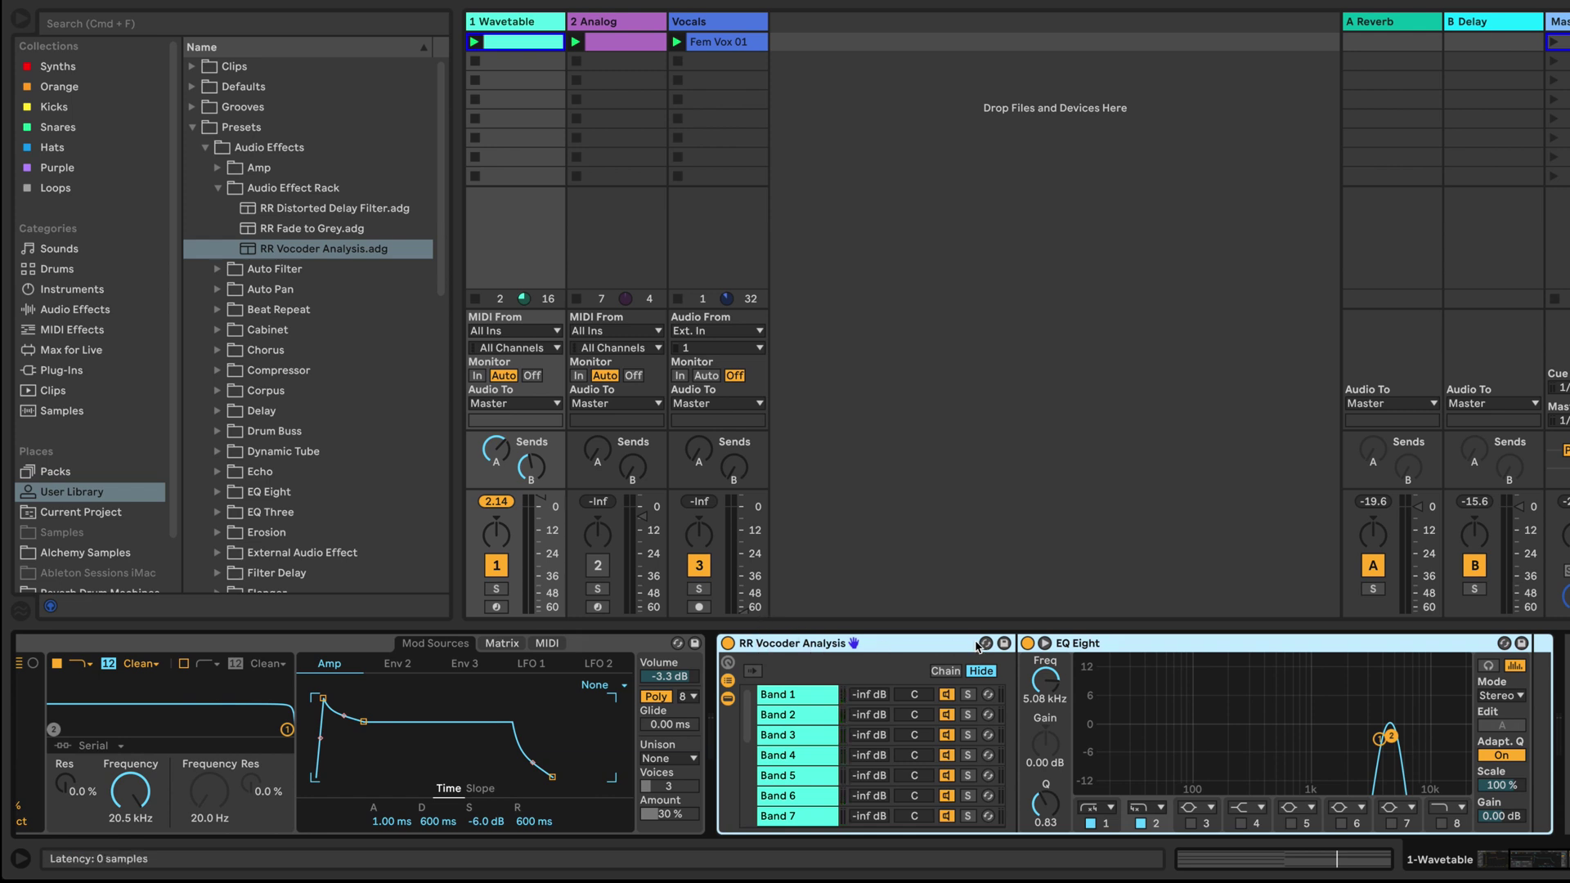
left_click(1004, 644)
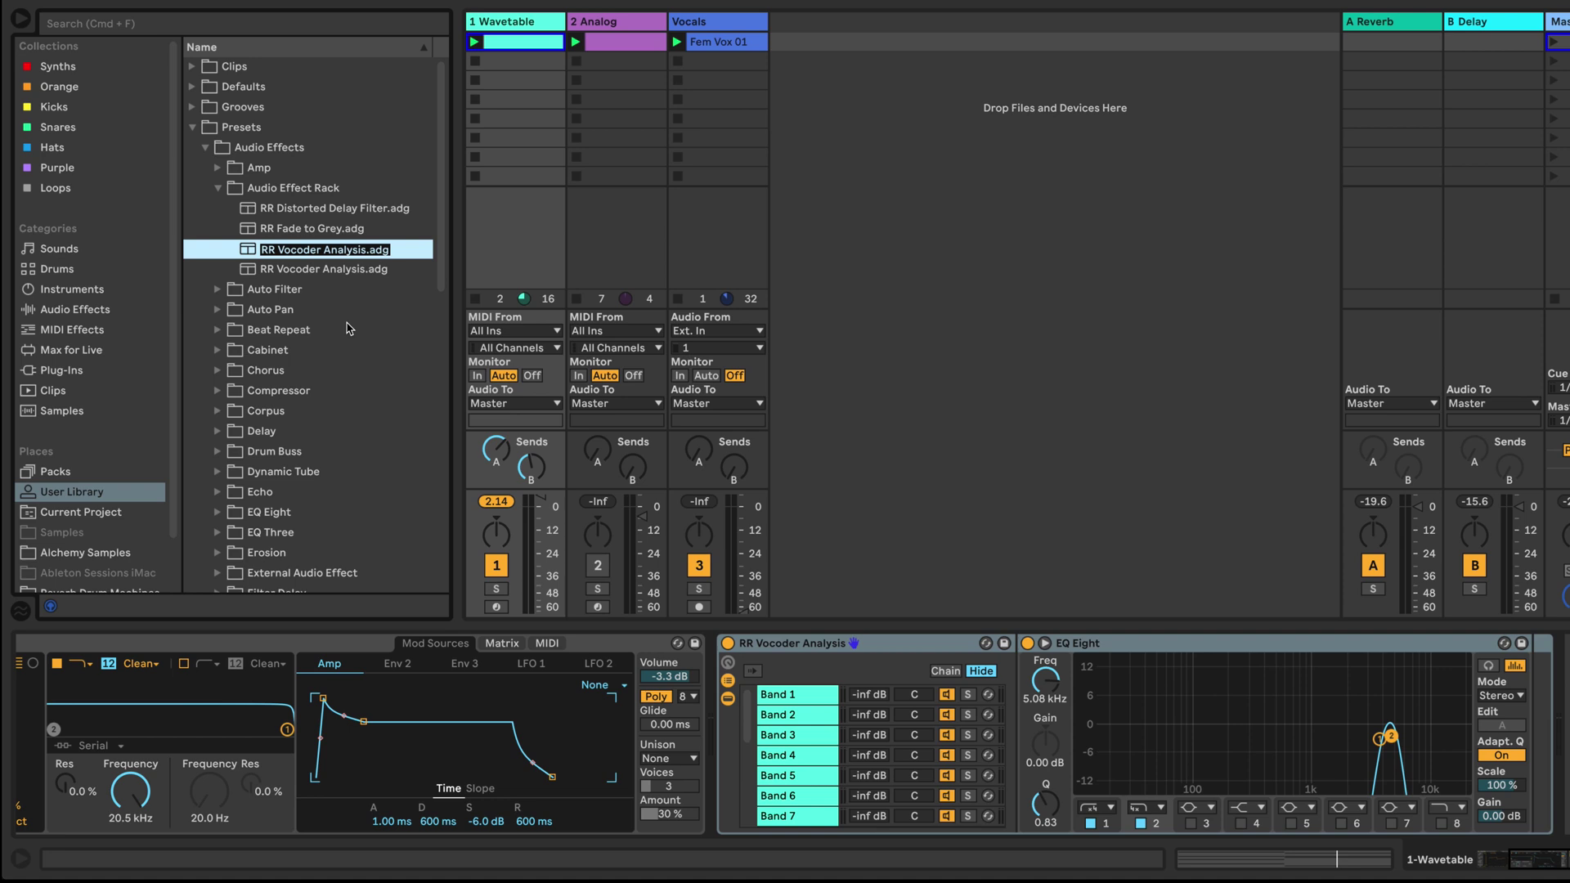
type("RR Vocoder Synthesi")
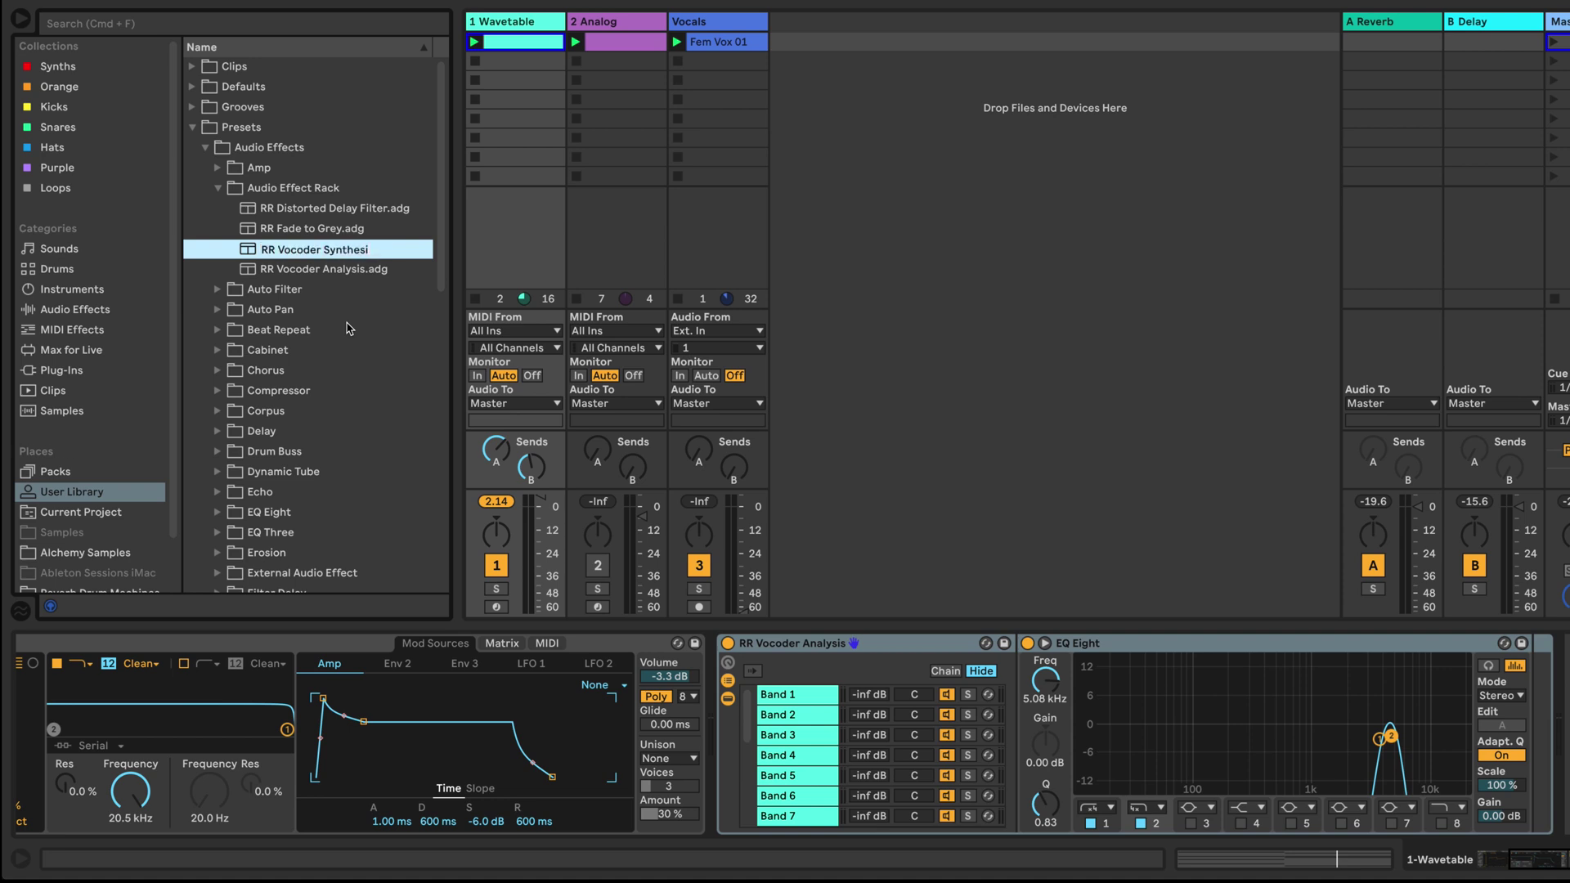
type("s")
key("Return")
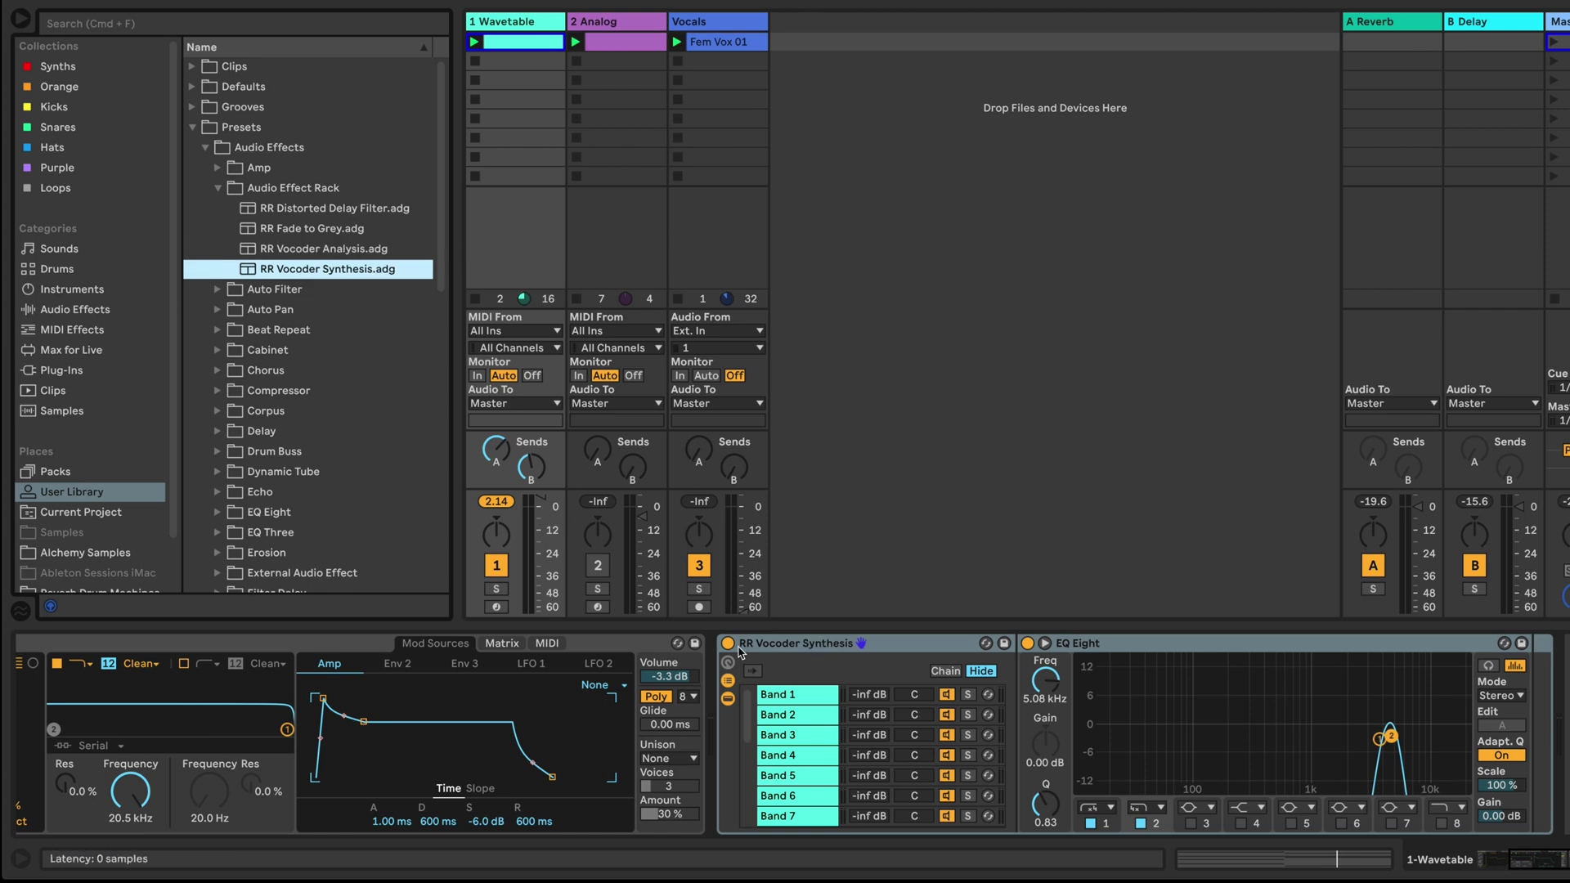
Save the Vocals track's rack as the RR Vocoder Analysis preset, overwriting the existing file.
left_click(710, 23)
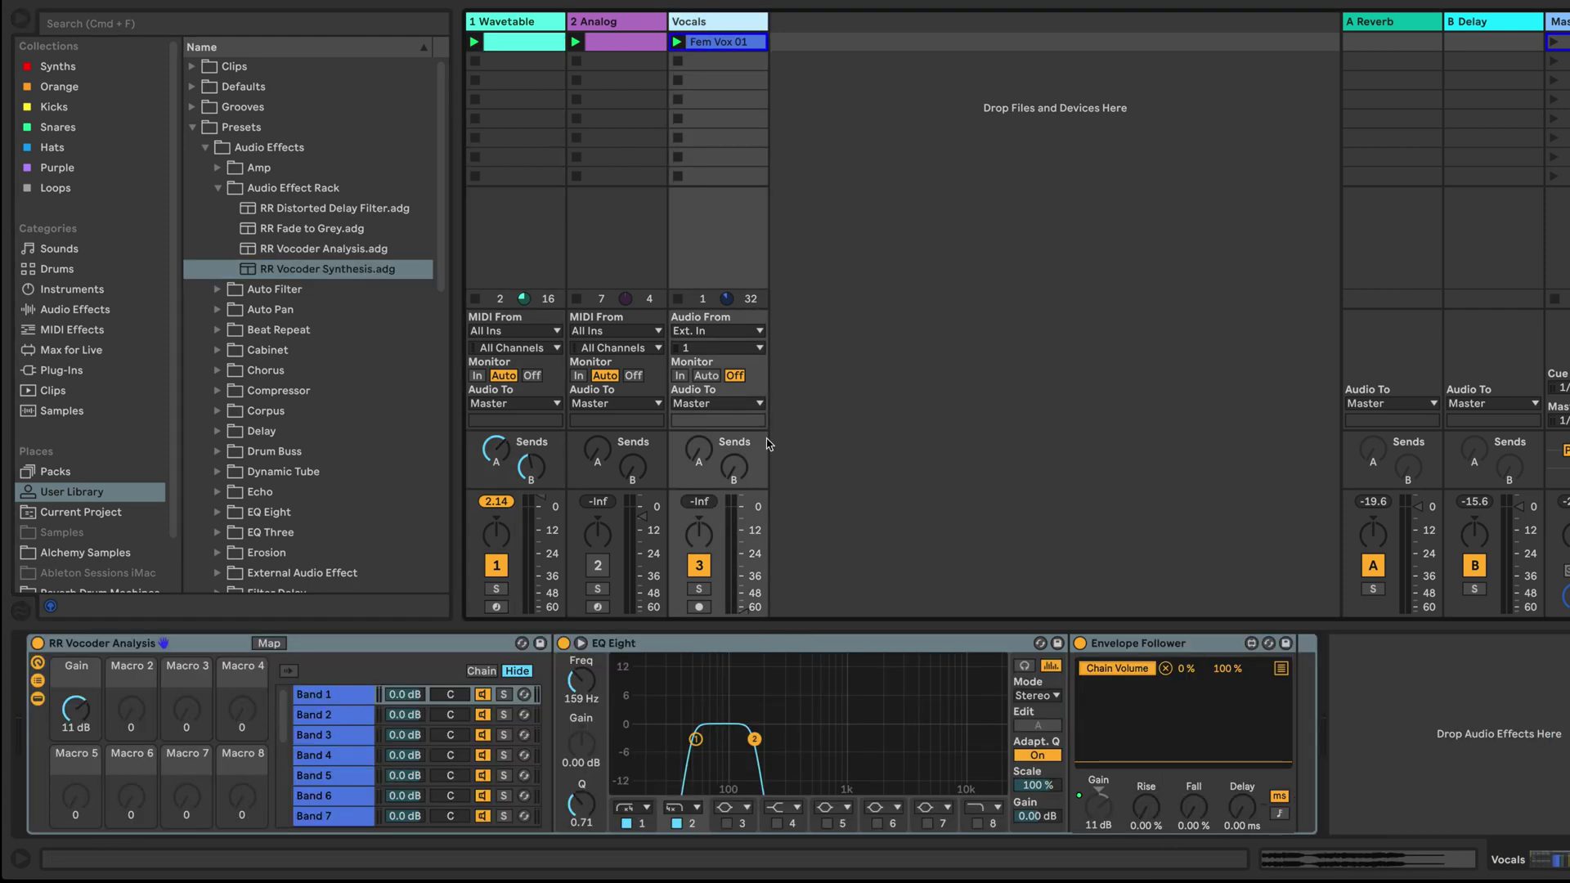
left_click(539, 644)
key("Return")
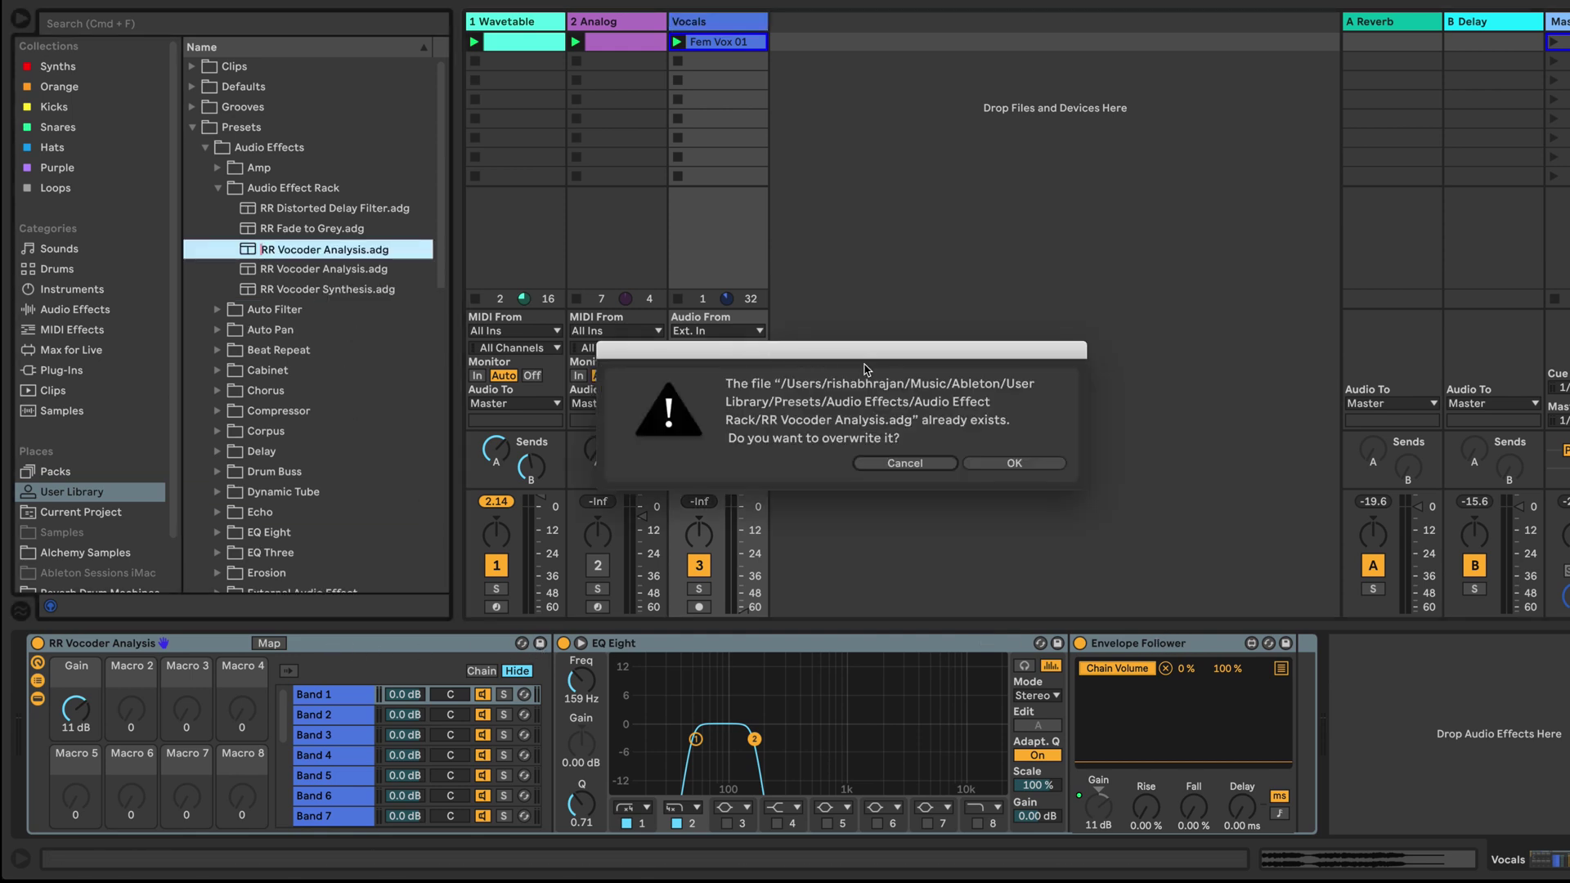
left_click(1014, 464)
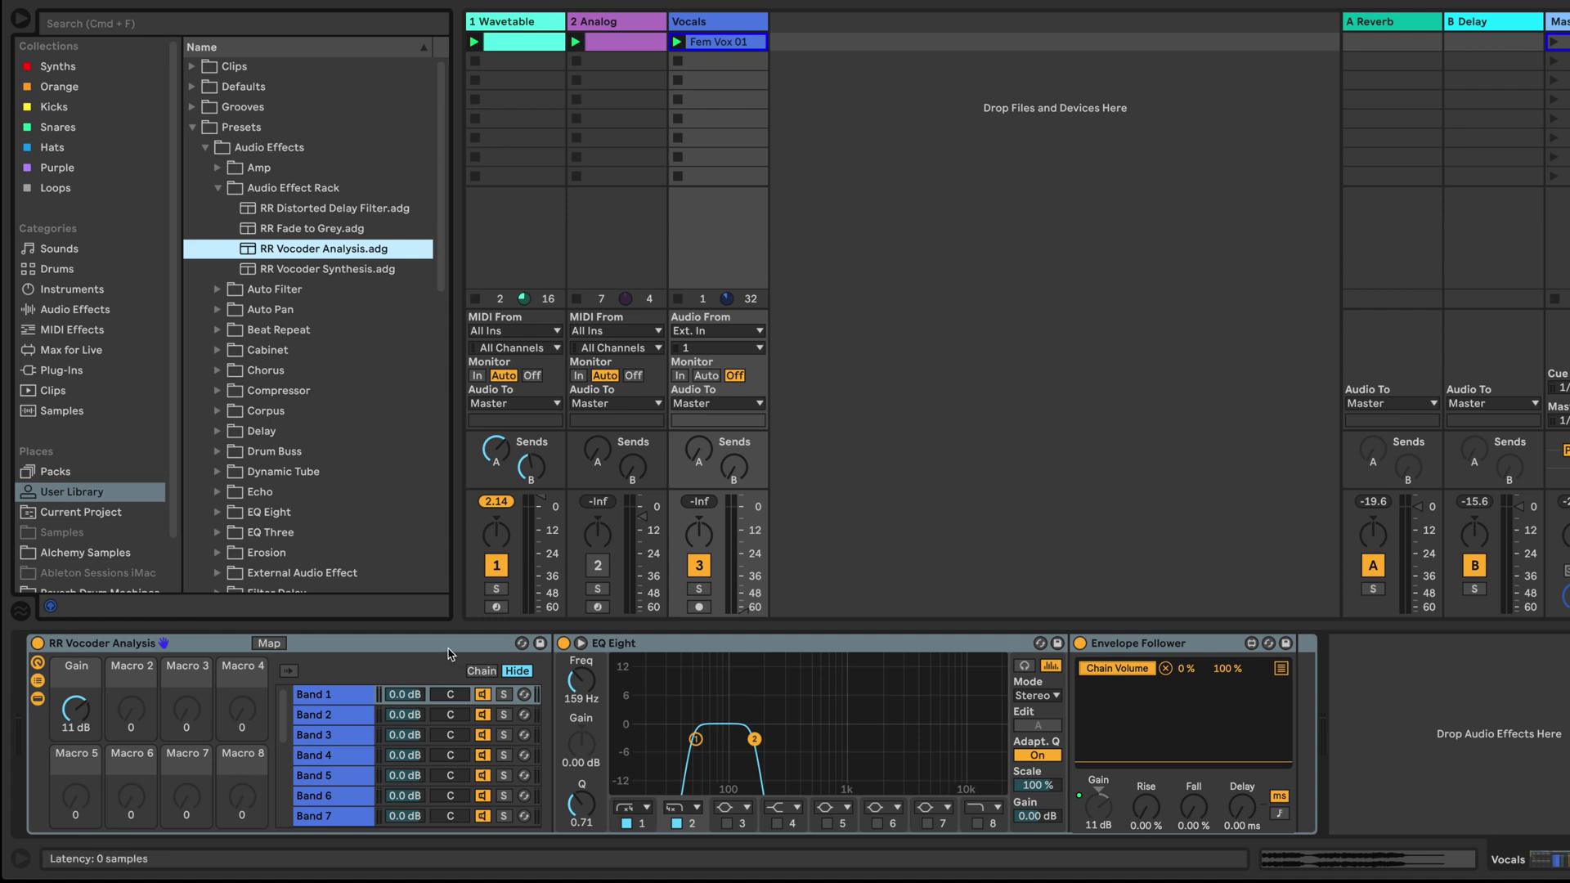
Compare the analysis rack on Vocals with the synthesis rack on 1 Wavetable.
left_click(415, 650)
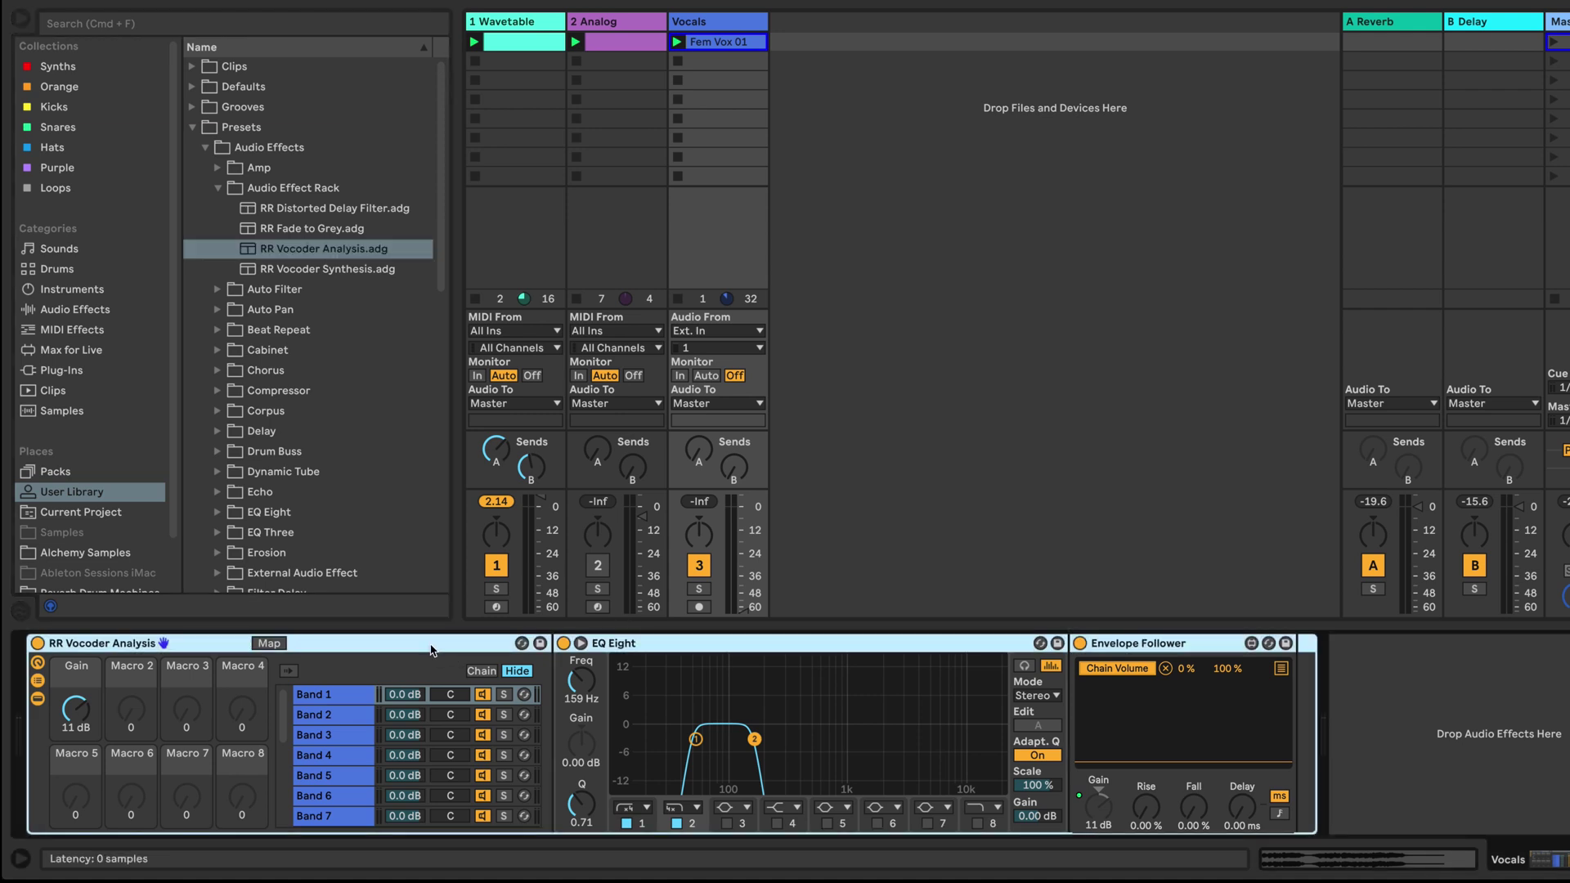
left_click(526, 24)
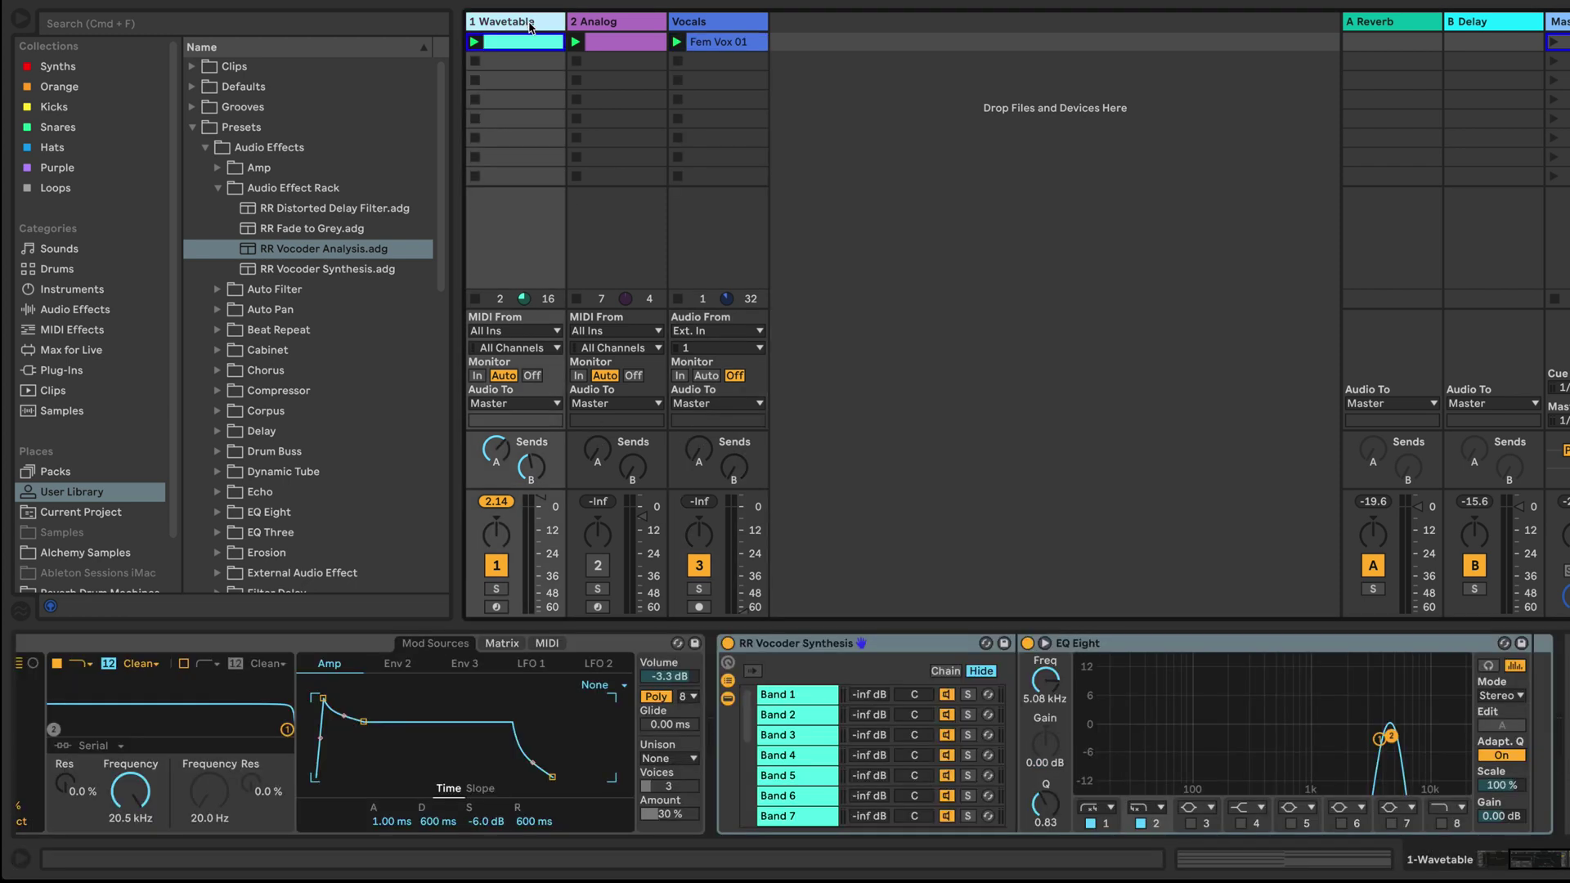
left_click(698, 25)
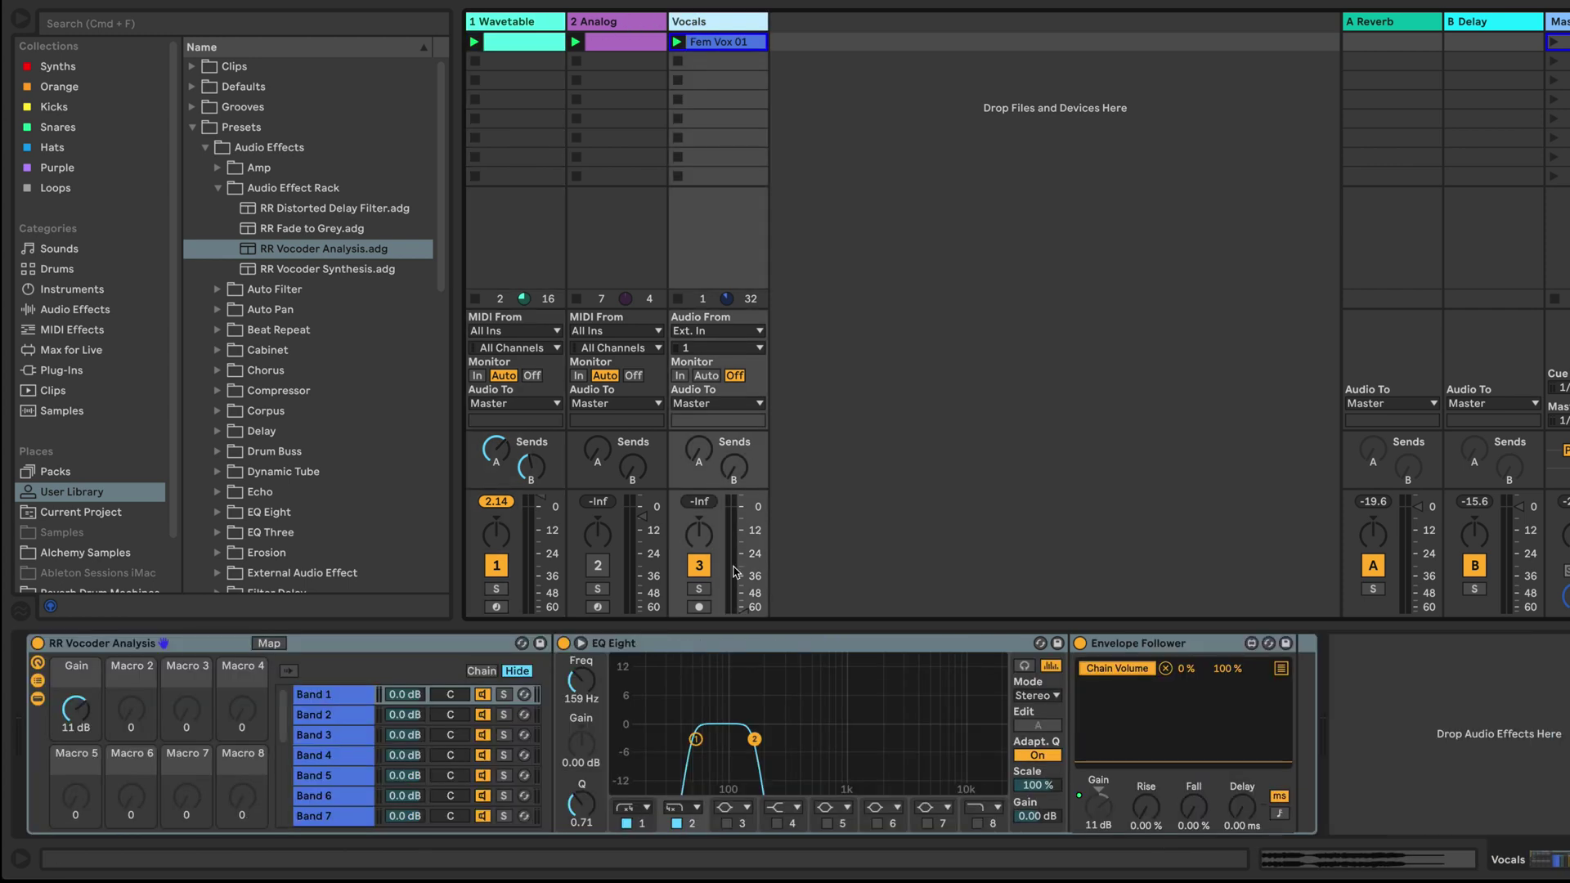
Select the Band 16 chain in the Vocals track's RR Vocoder Analysis rack to show its EQ Eight and Envelope Follower.
left_click(326, 775)
scroll(326, 775, "down", 5)
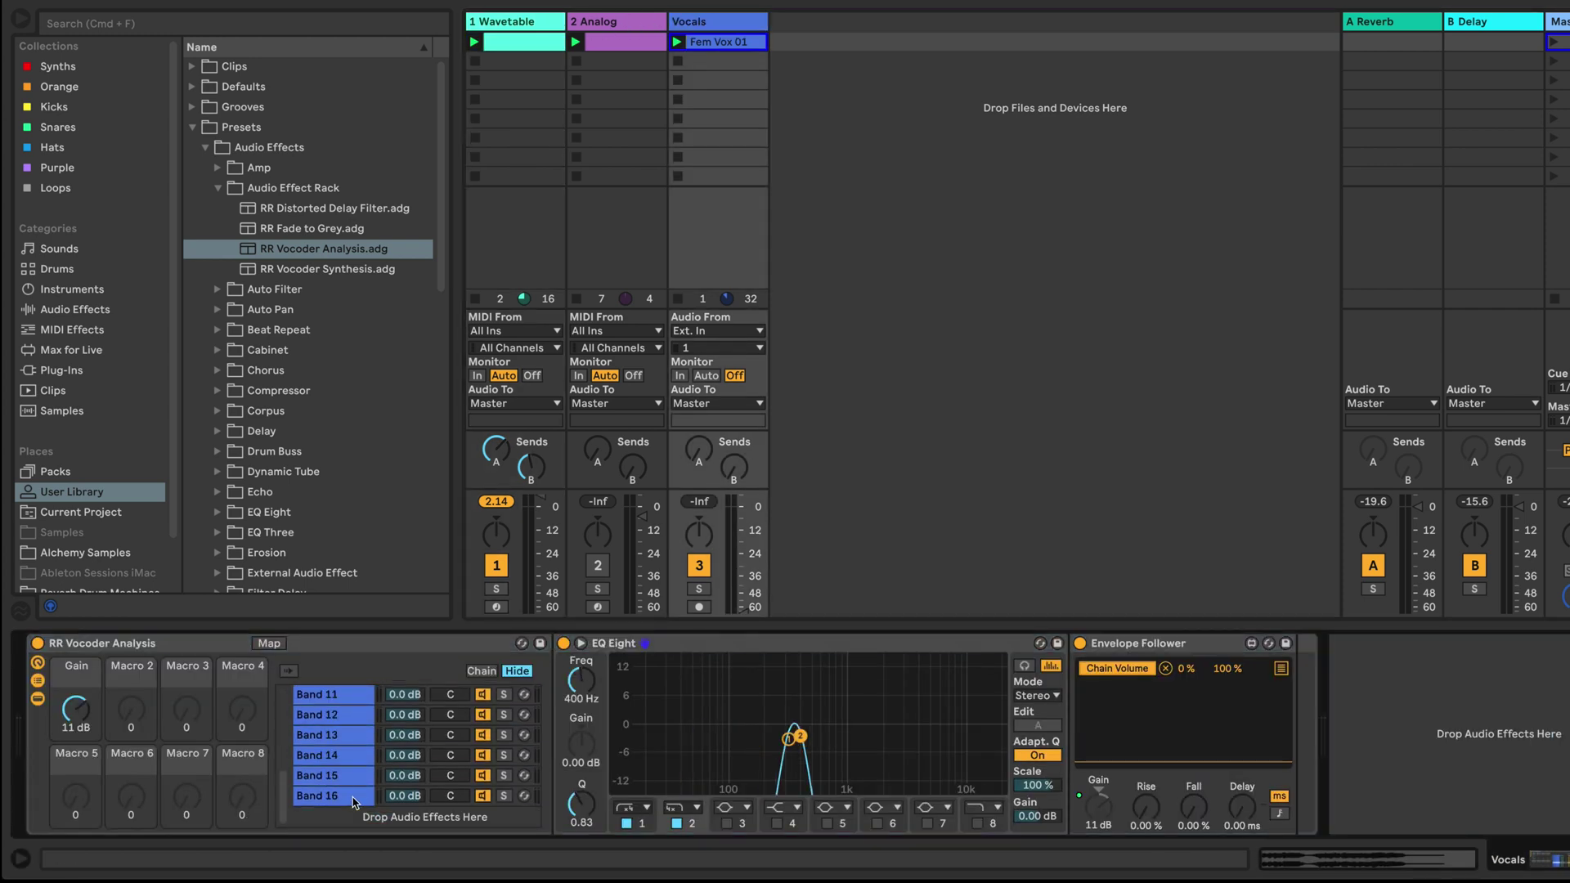
left_click(353, 799)
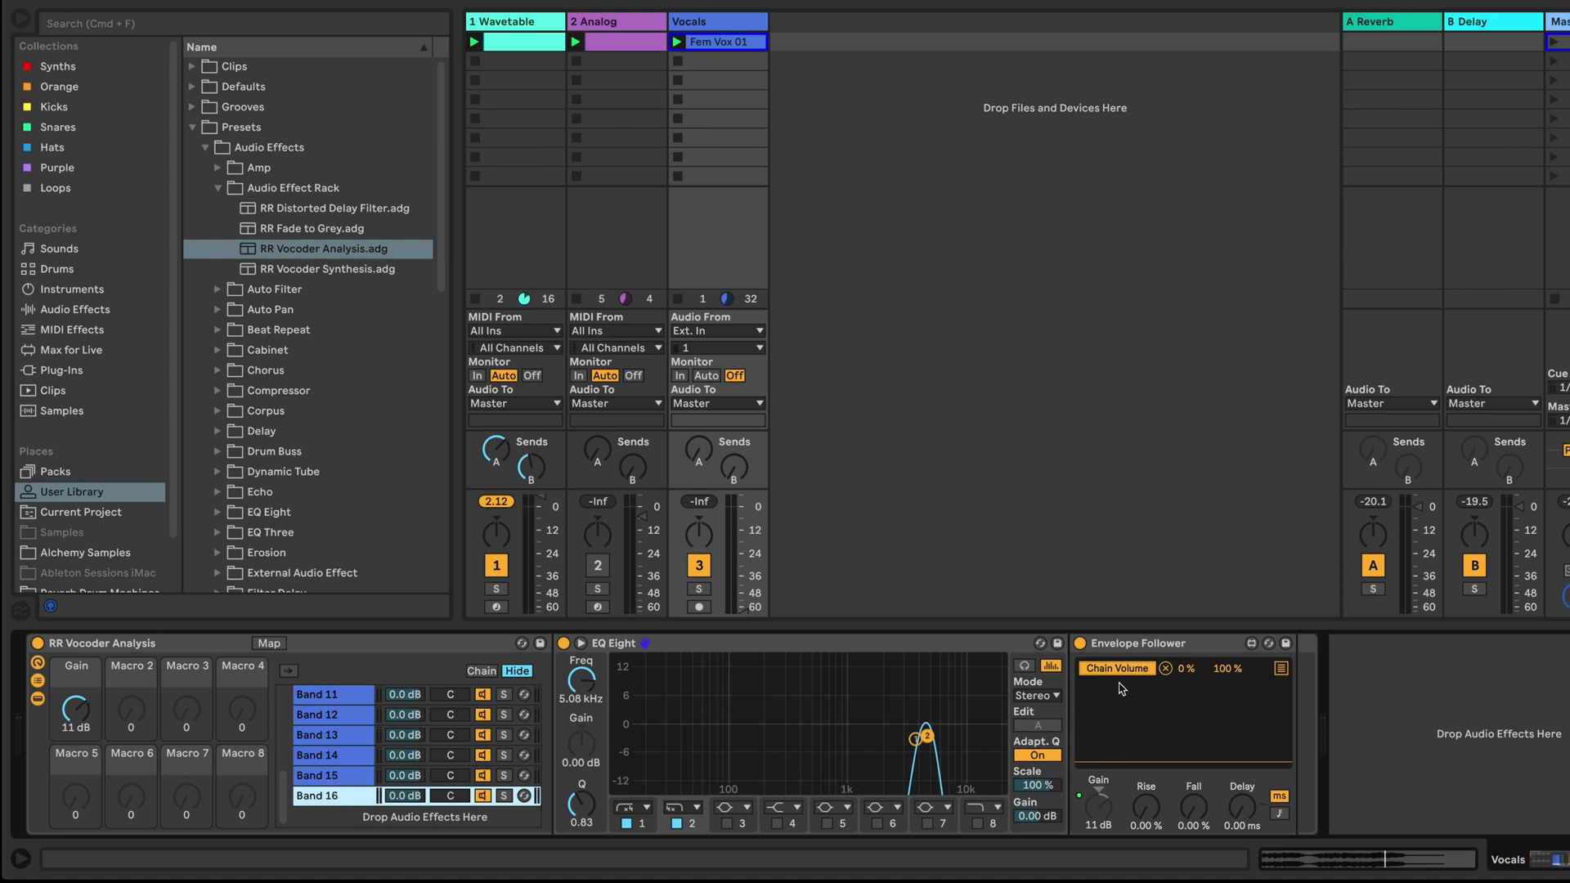
Remove the existing Gate from the 2 Analog track, leaving only the Analog noise instrument.
left_click(609, 25)
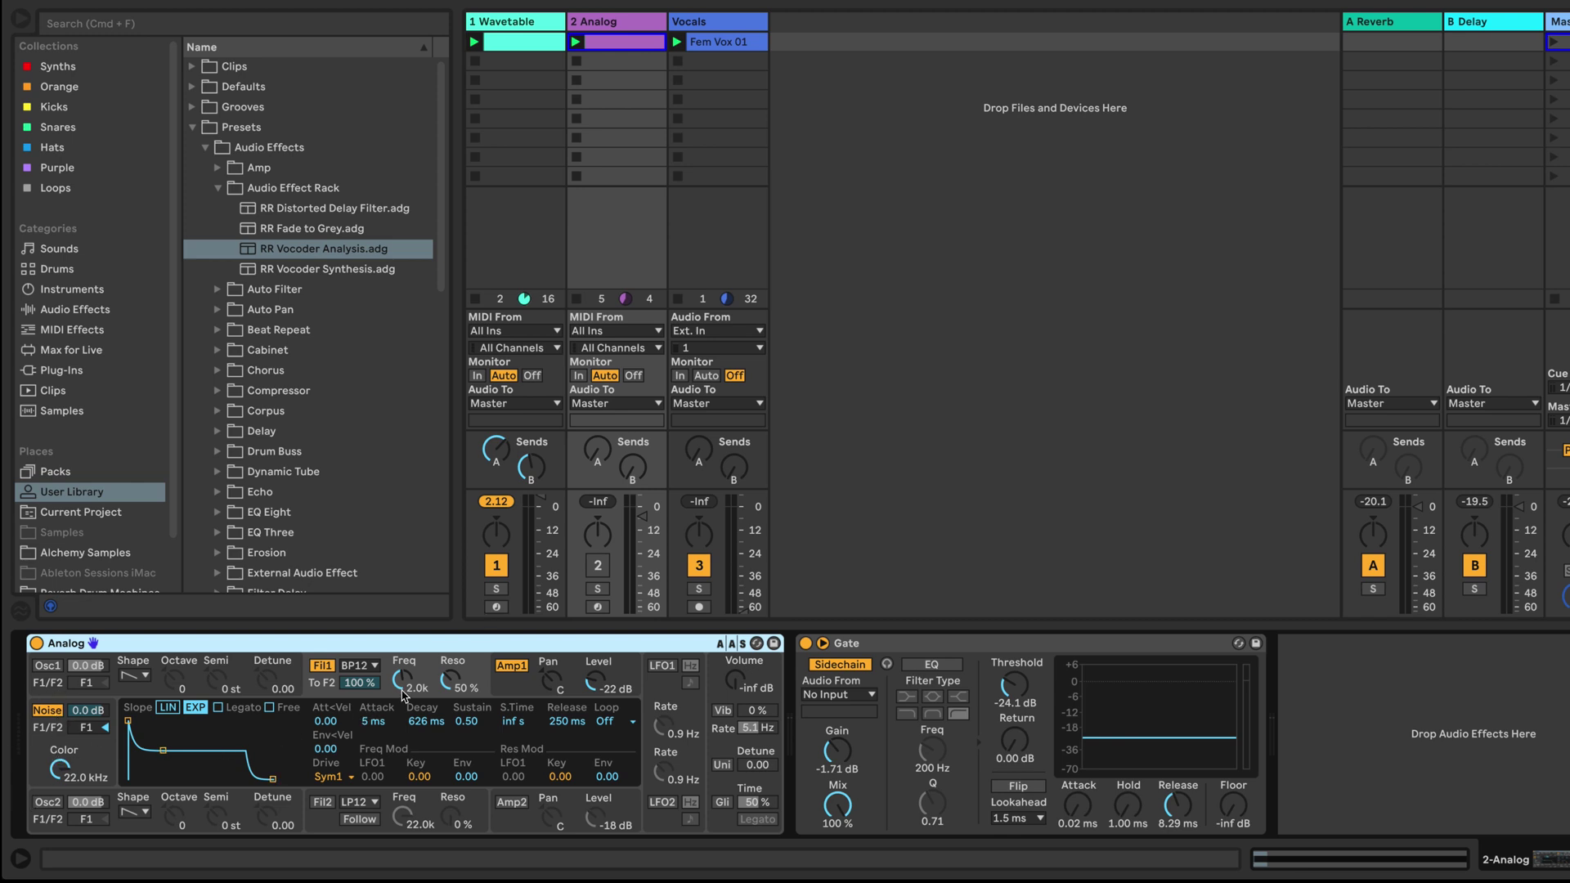
left_click(914, 647)
key("Delete")
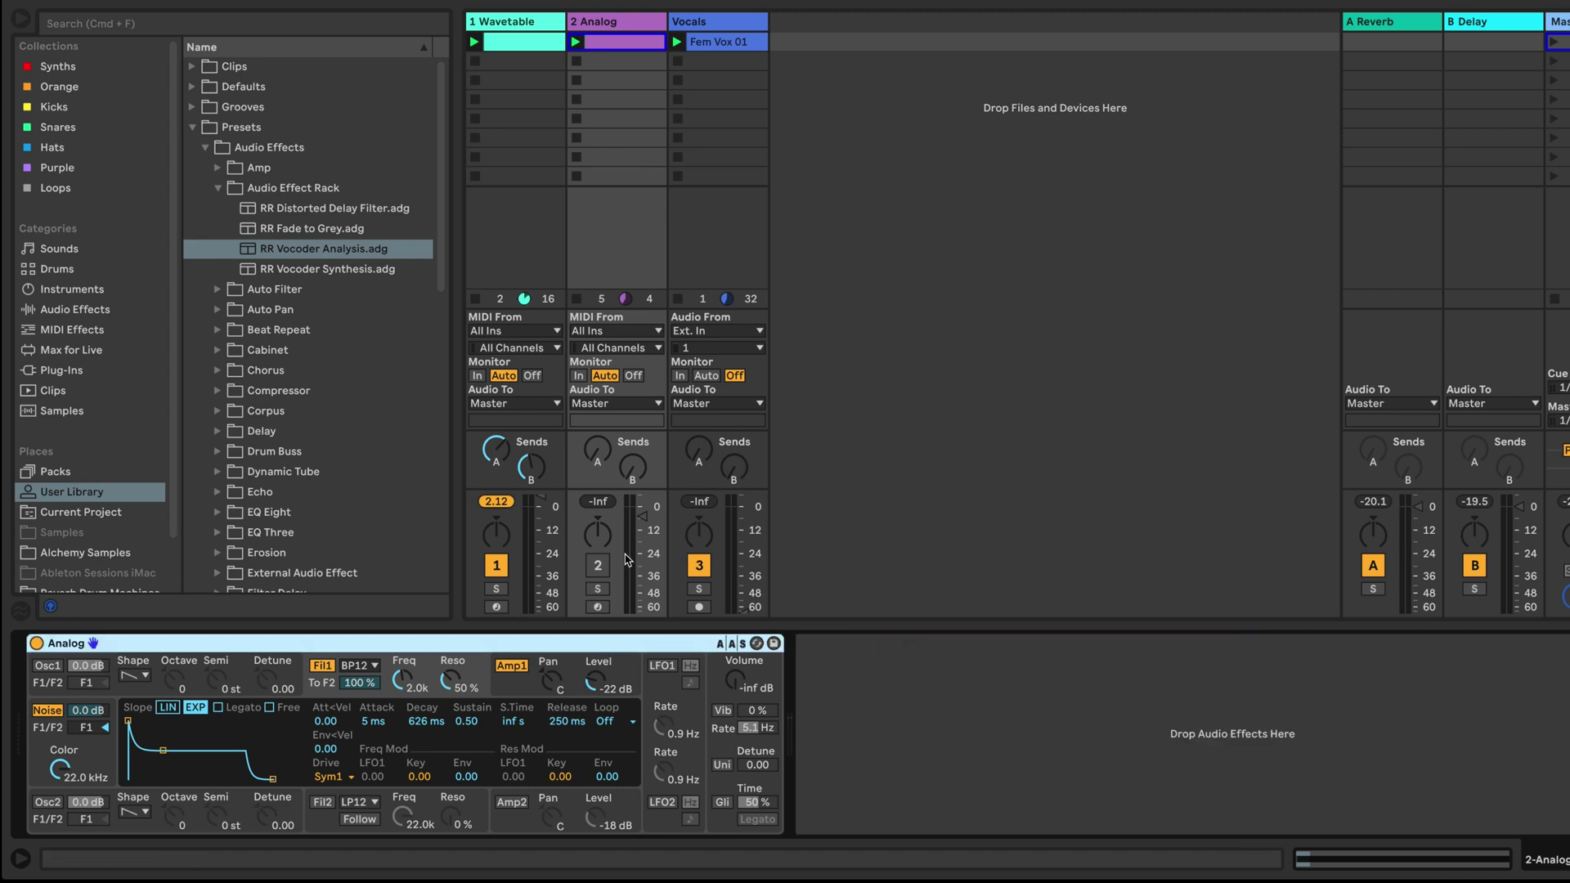
Lower the 2 Analog track's volume to about -15 dB, activate the track and start playback.
left_click_drag(645, 522, 643, 536)
left_click(598, 566)
key("space")
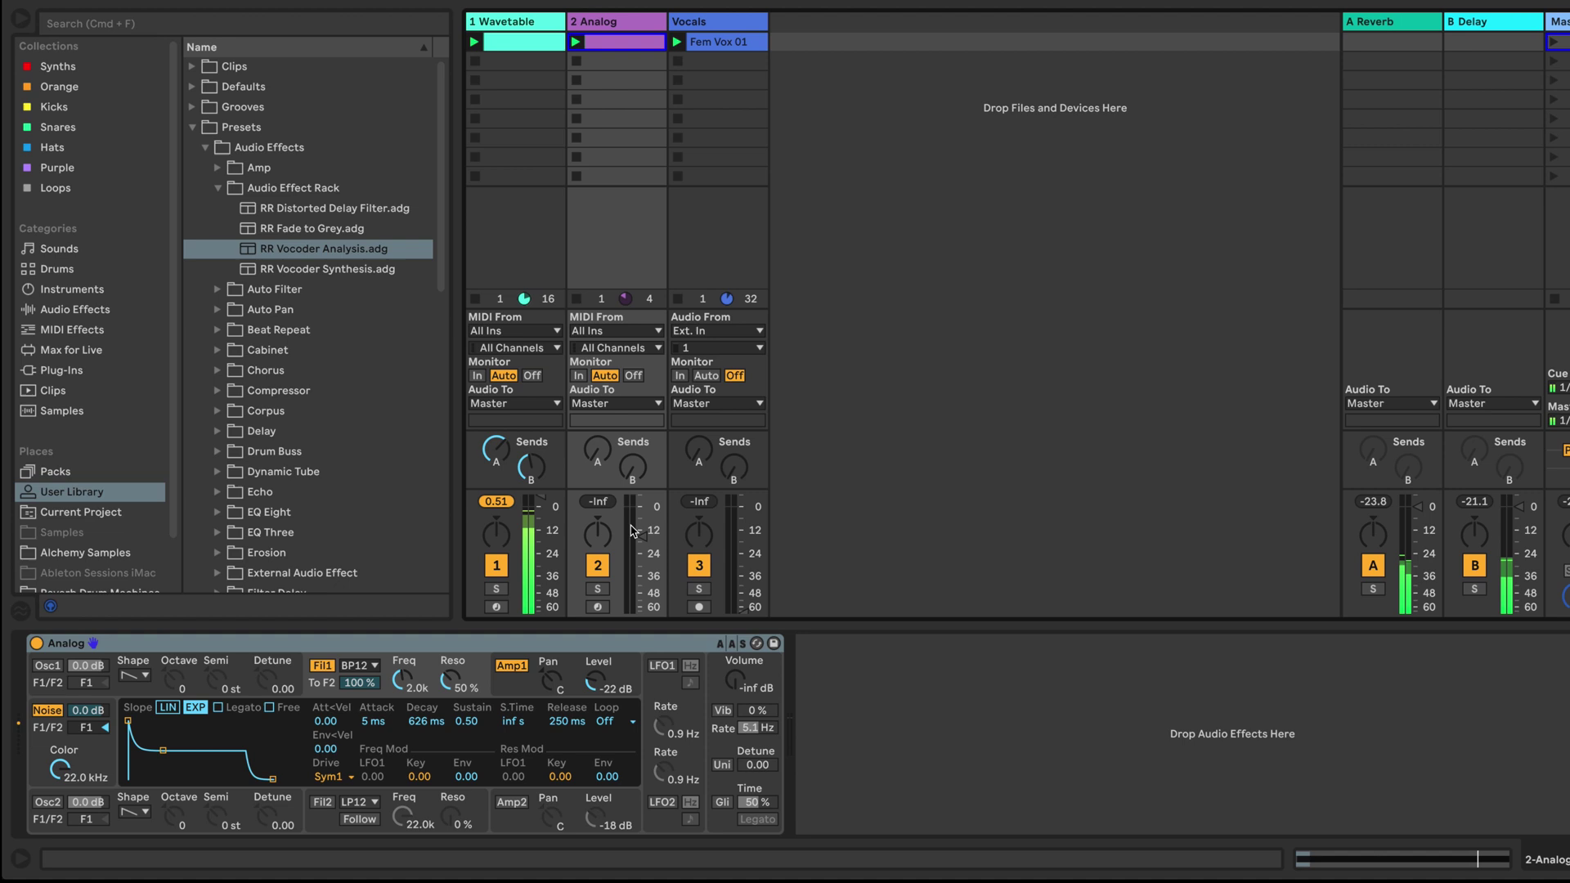
Check the 2 Analog track's MIDI clip and raise the Analog instrument's overall Volume to -3.4 dB.
double_click(604, 42)
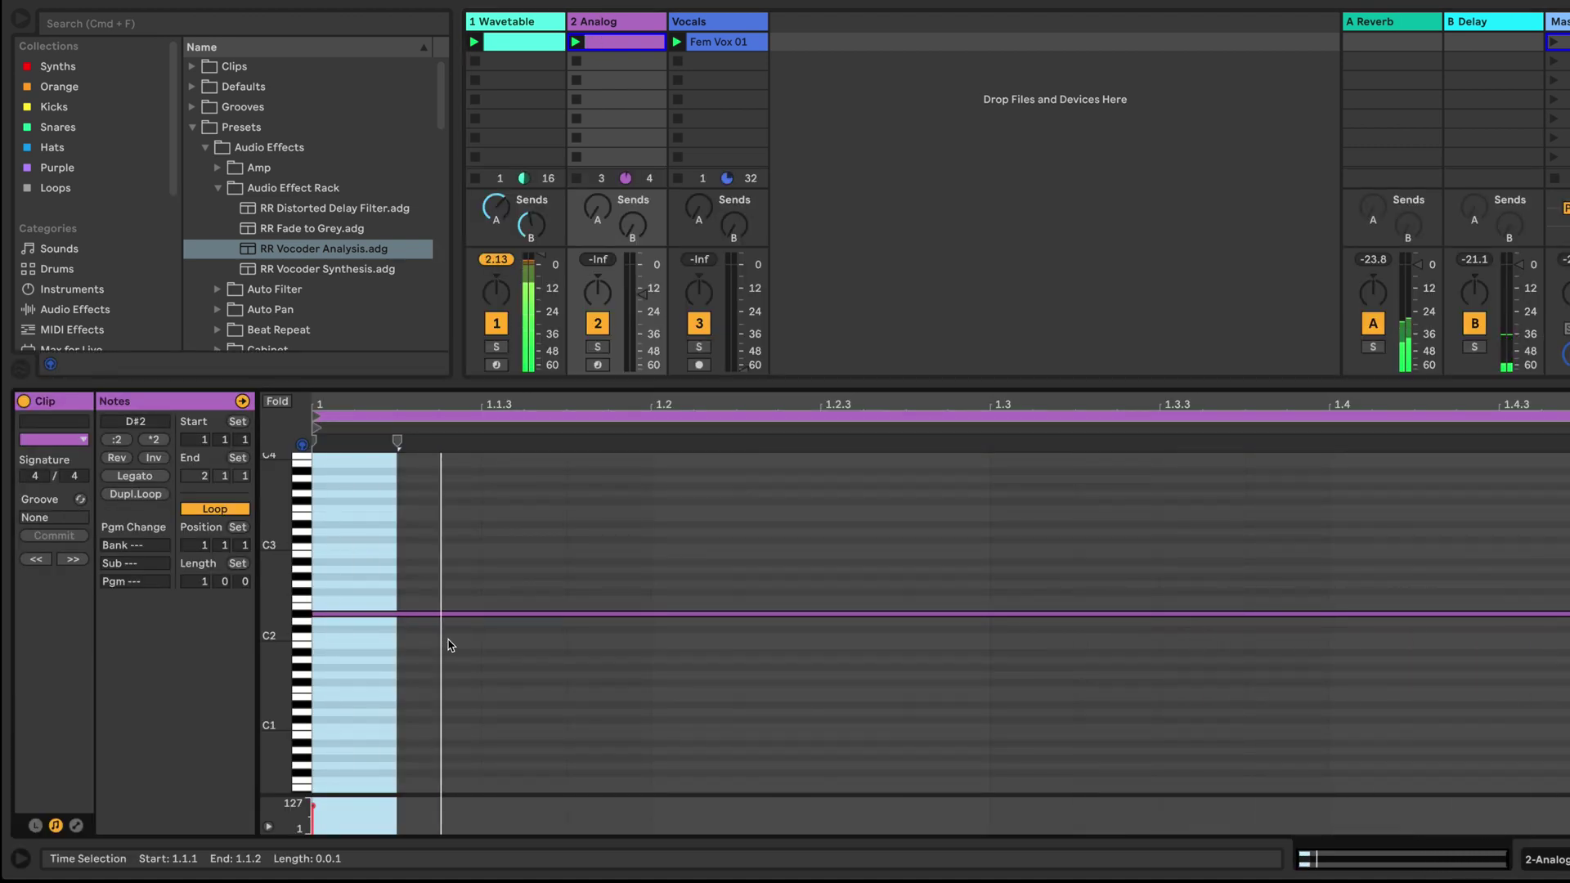
key("shift+Tab")
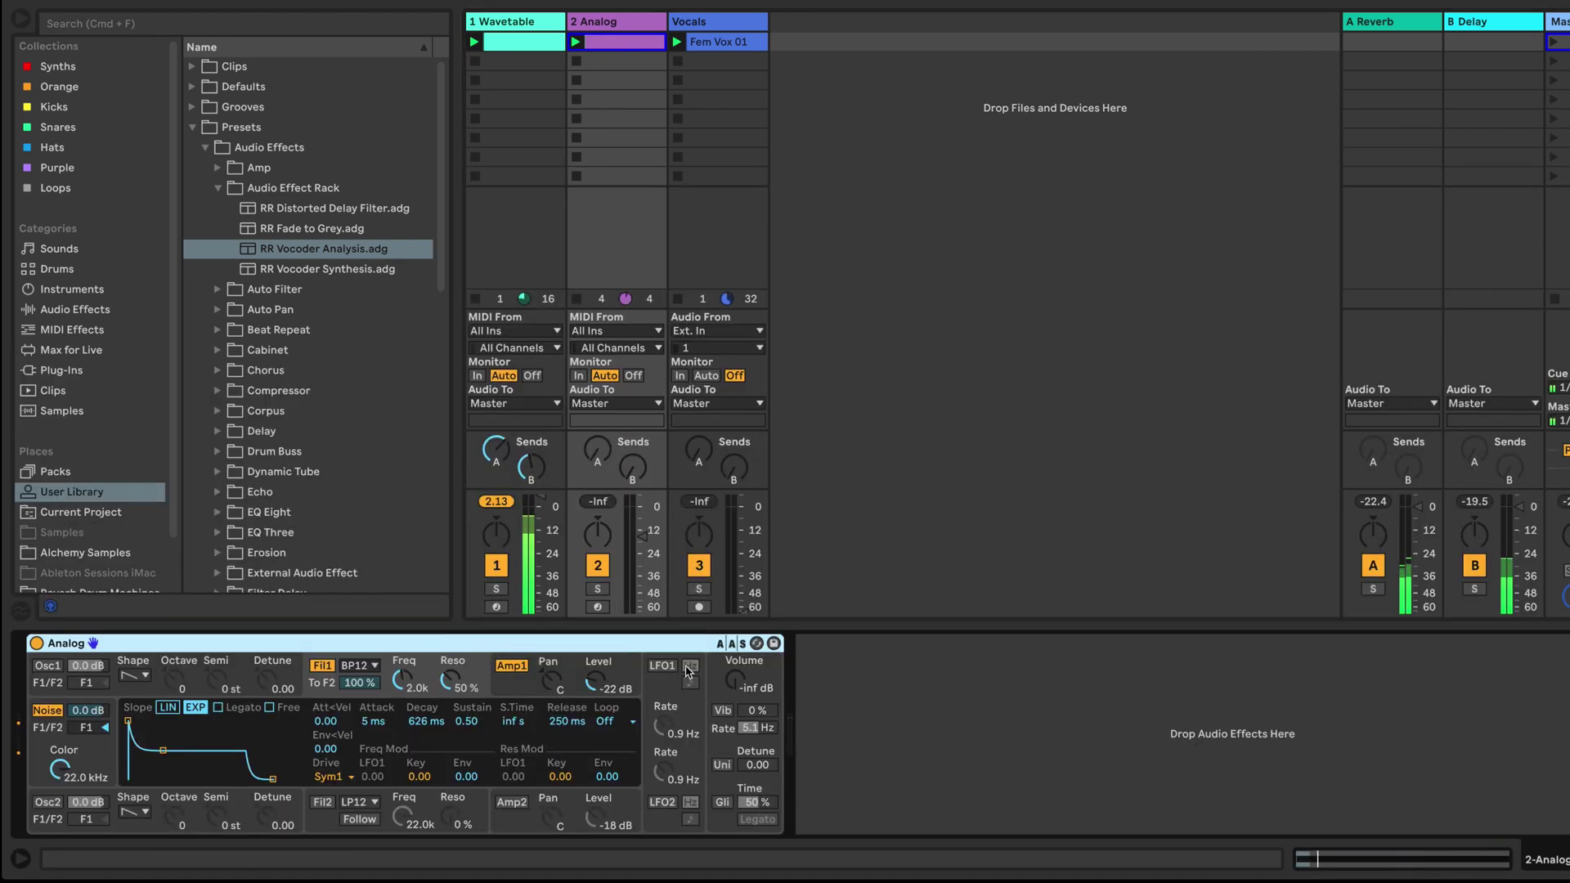
left_click_drag(734, 681, 734, 628)
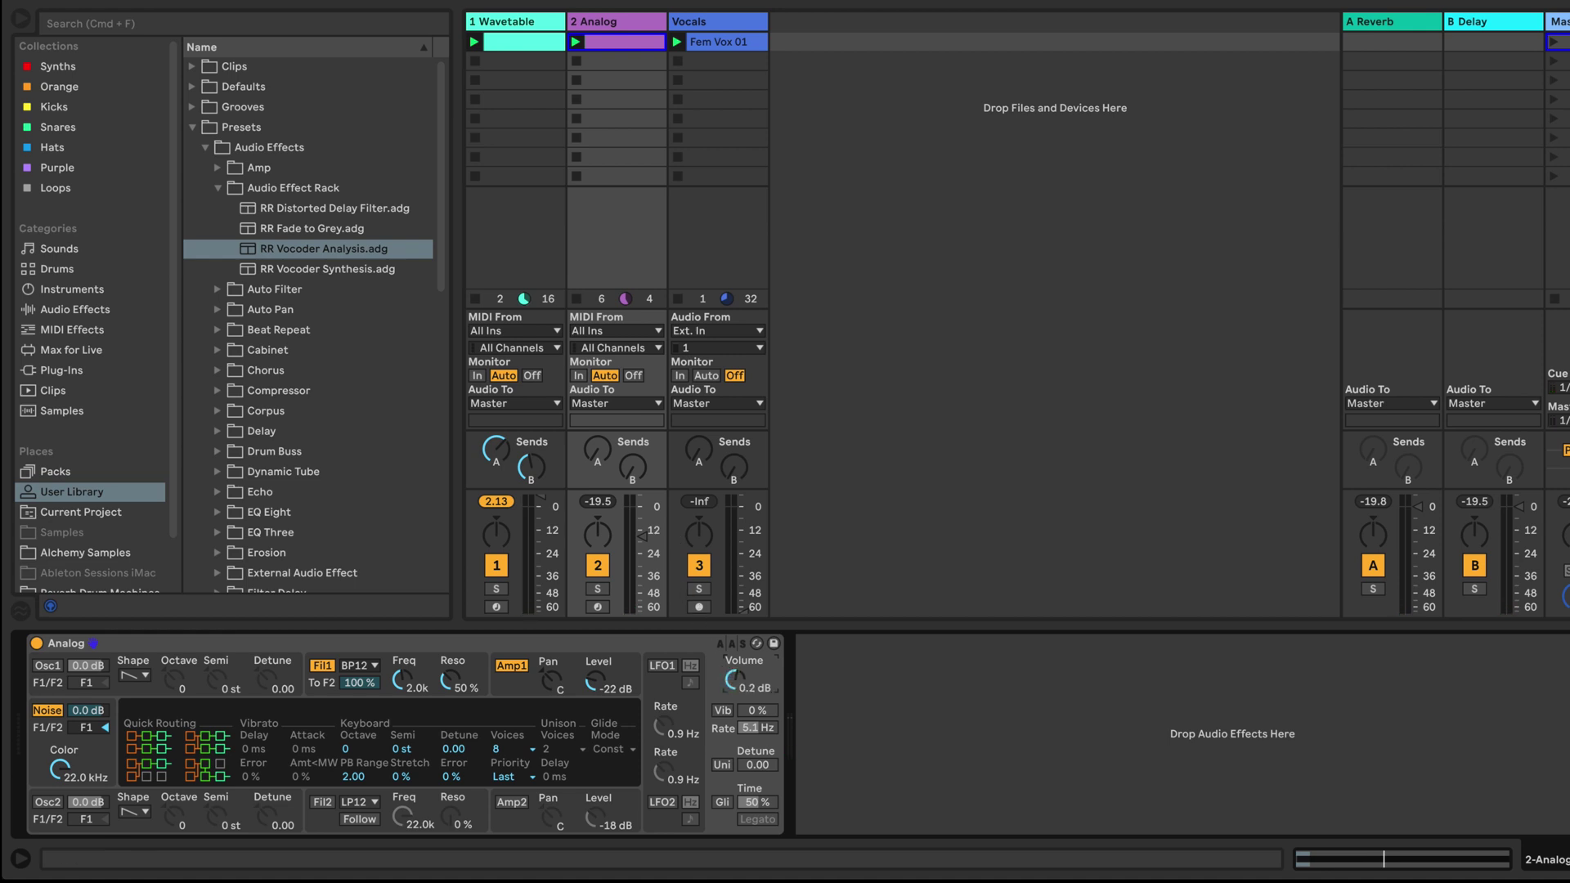
Map the second slot of Band 16's Envelope Follower on Vocals to the Analog instrument's Volume and audition it.
left_click(698, 22)
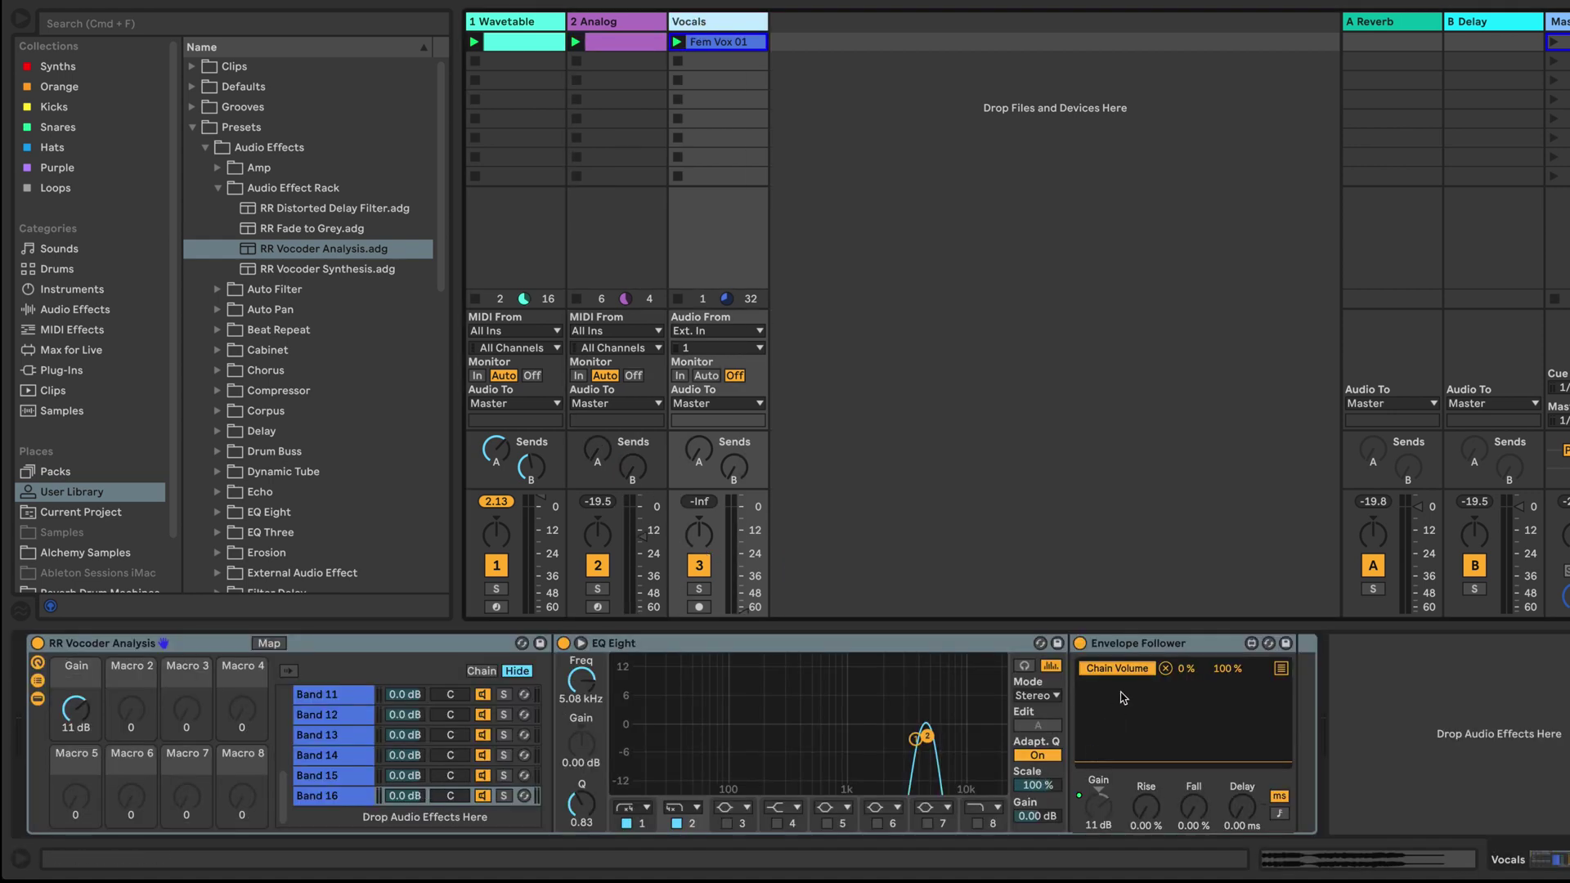
left_click(1281, 670)
left_click(1117, 686)
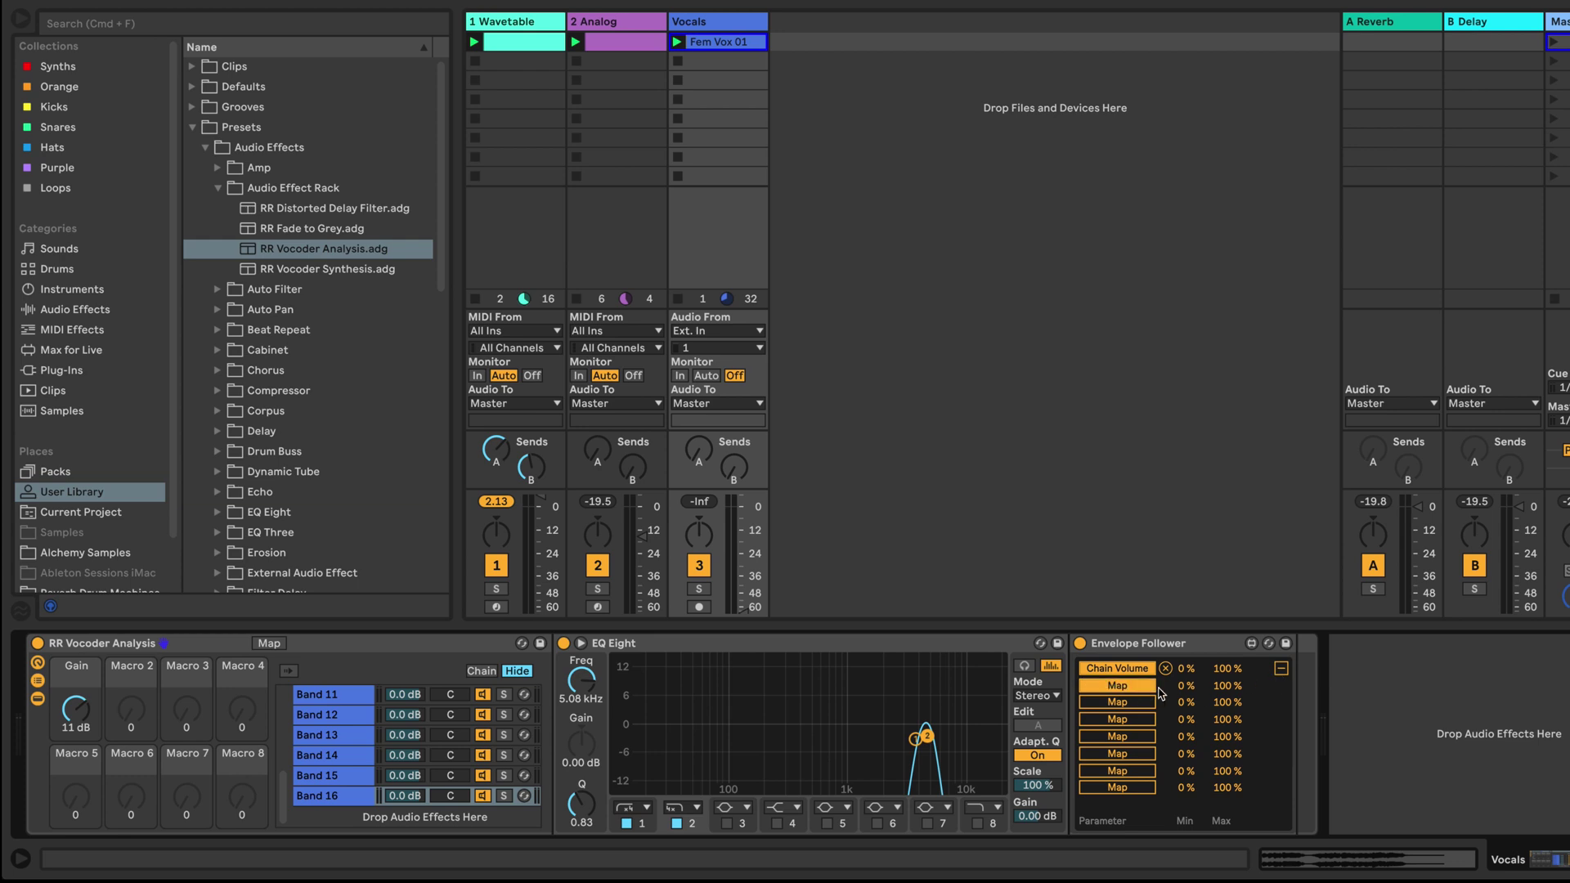
left_click(601, 23)
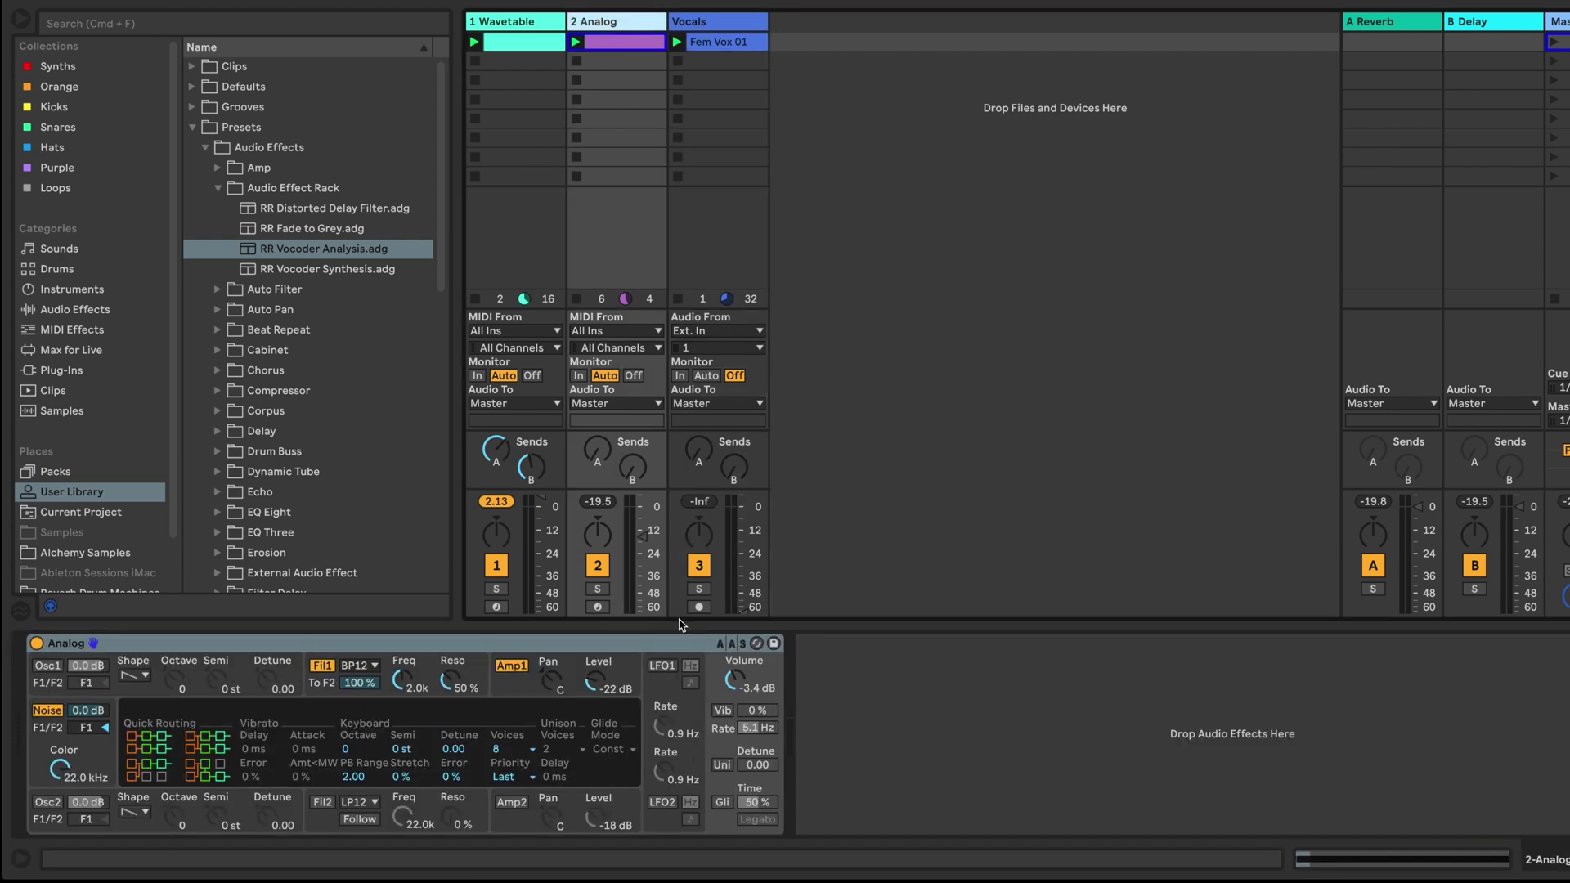
left_click(734, 678)
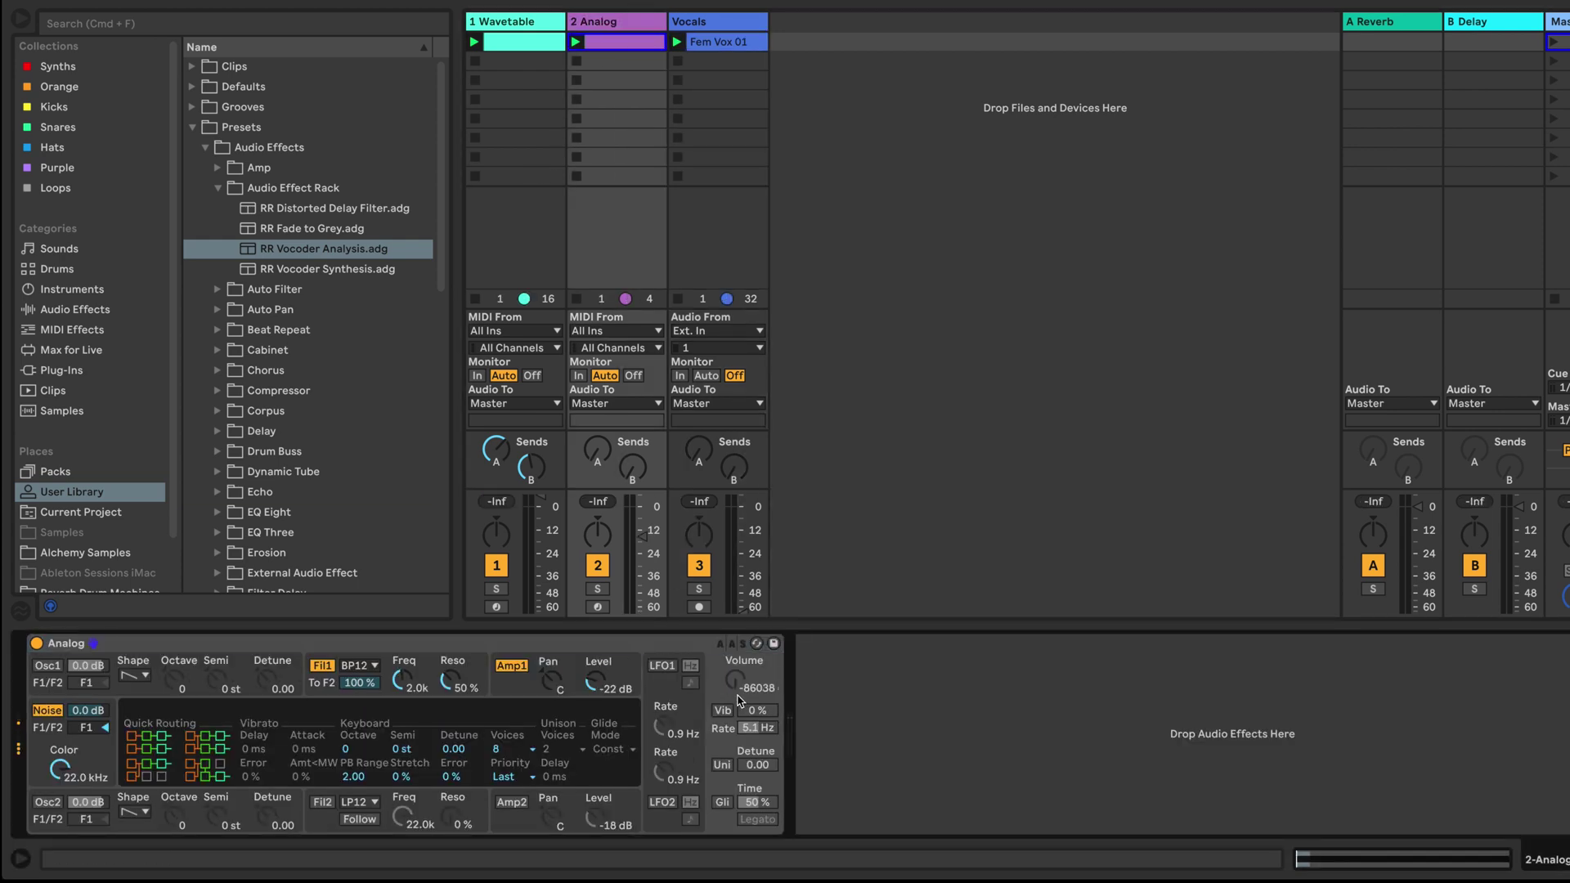
left_click(736, 691)
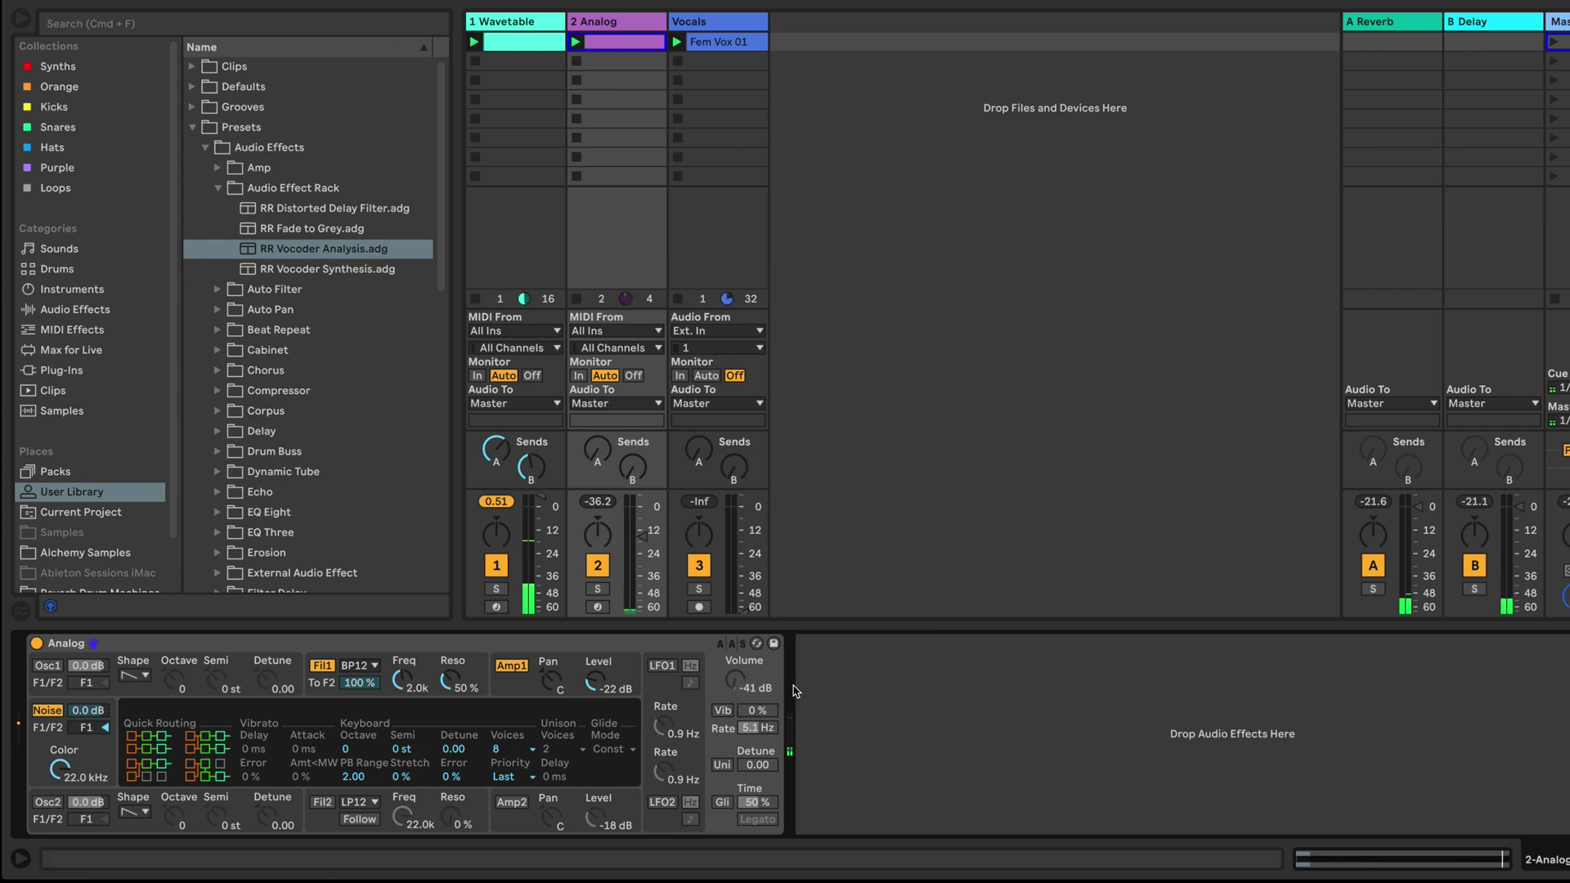
Set Analog's Amp1 Level to -9.9 dB, raise the 2 Analog track's volume and play the result.
left_click(600, 683)
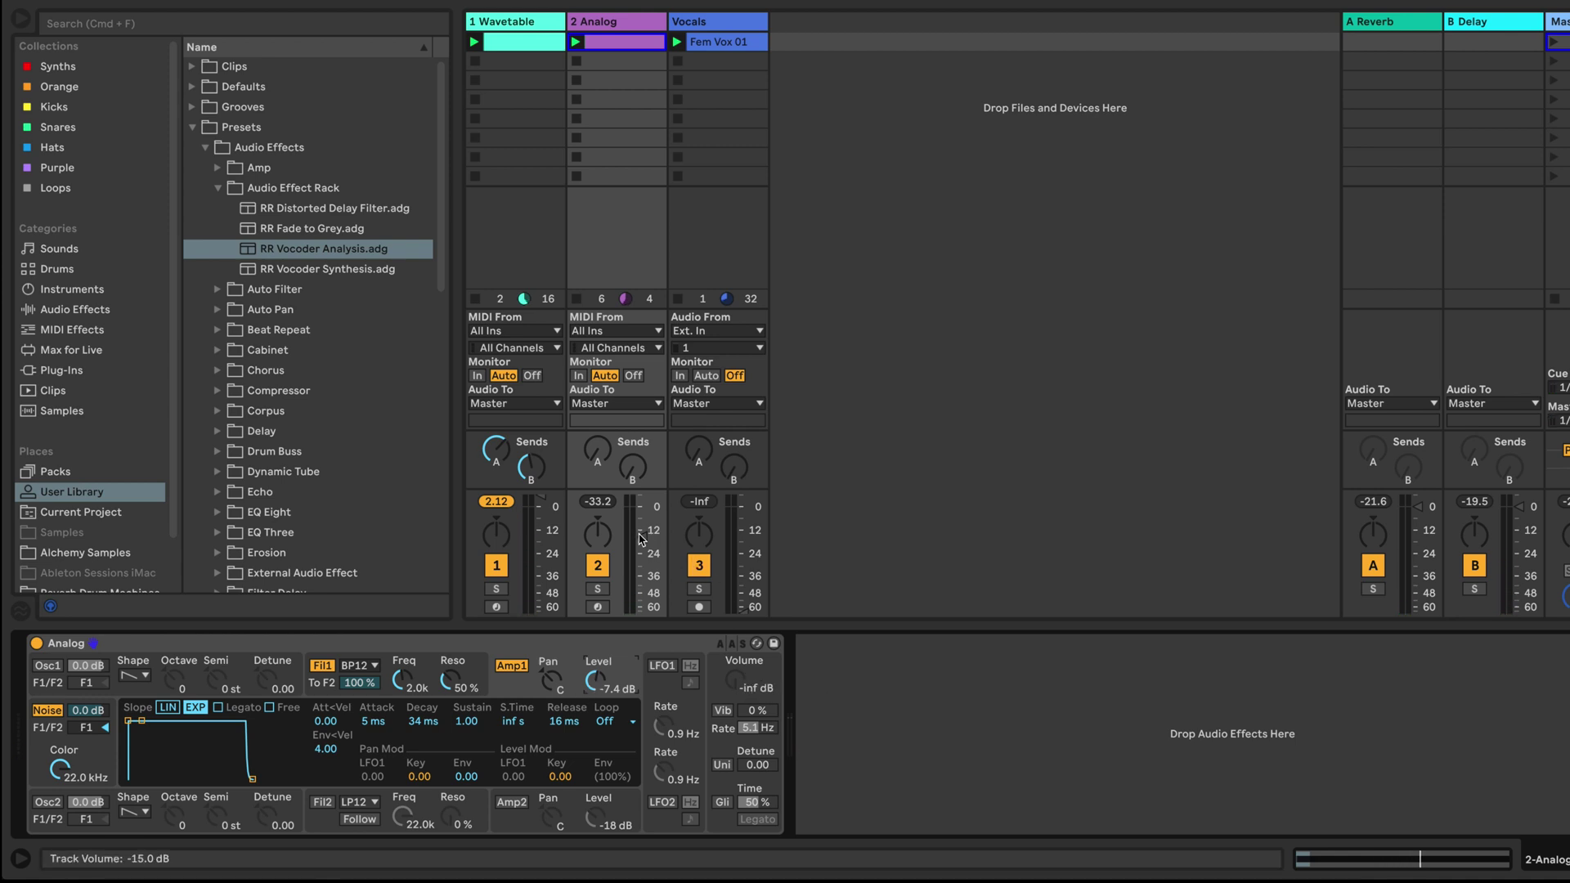
left_click_drag(642, 539, 642, 516)
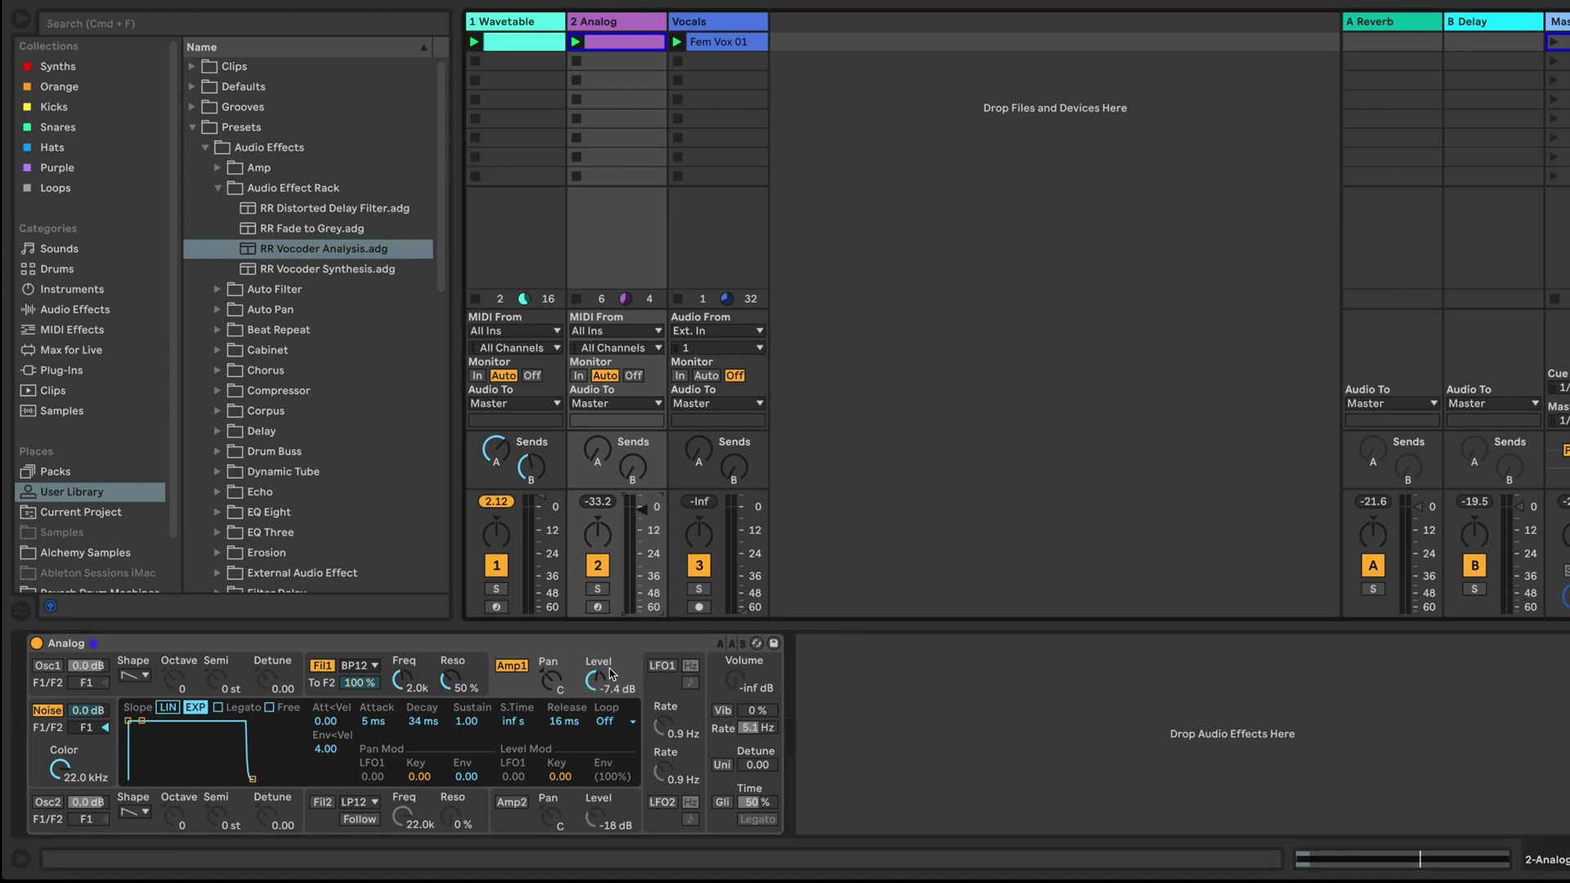
left_click_drag(596, 680, 595, 689)
key("space")
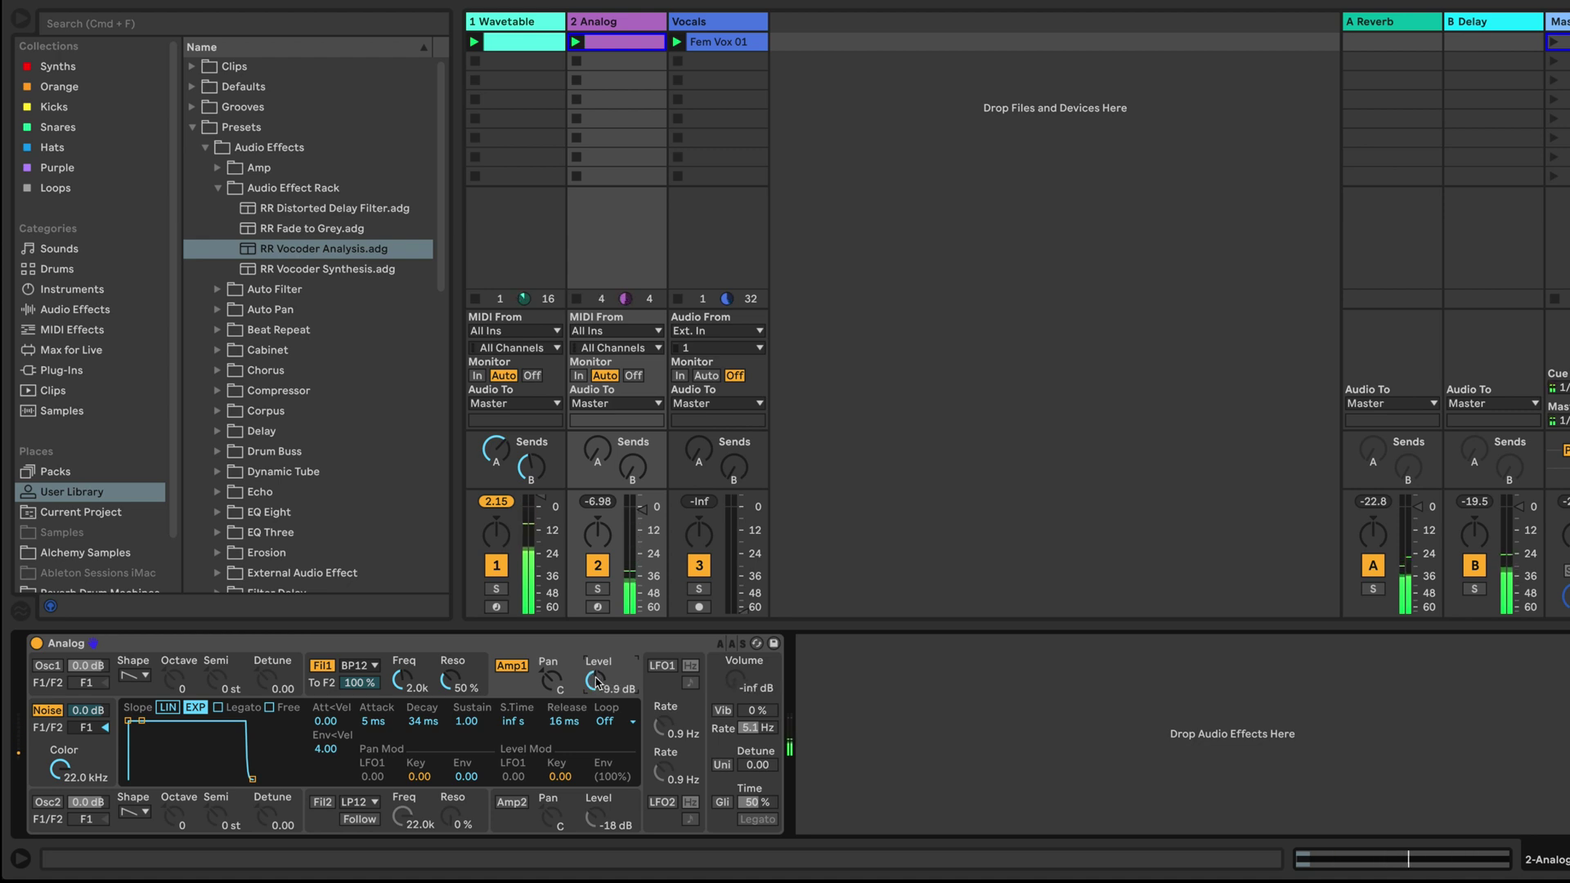
Add a Gate after Analog on the 2 Analog track, with Return at 0 dB and Threshold at -9.87 dB.
key("super+f")
type("gate")
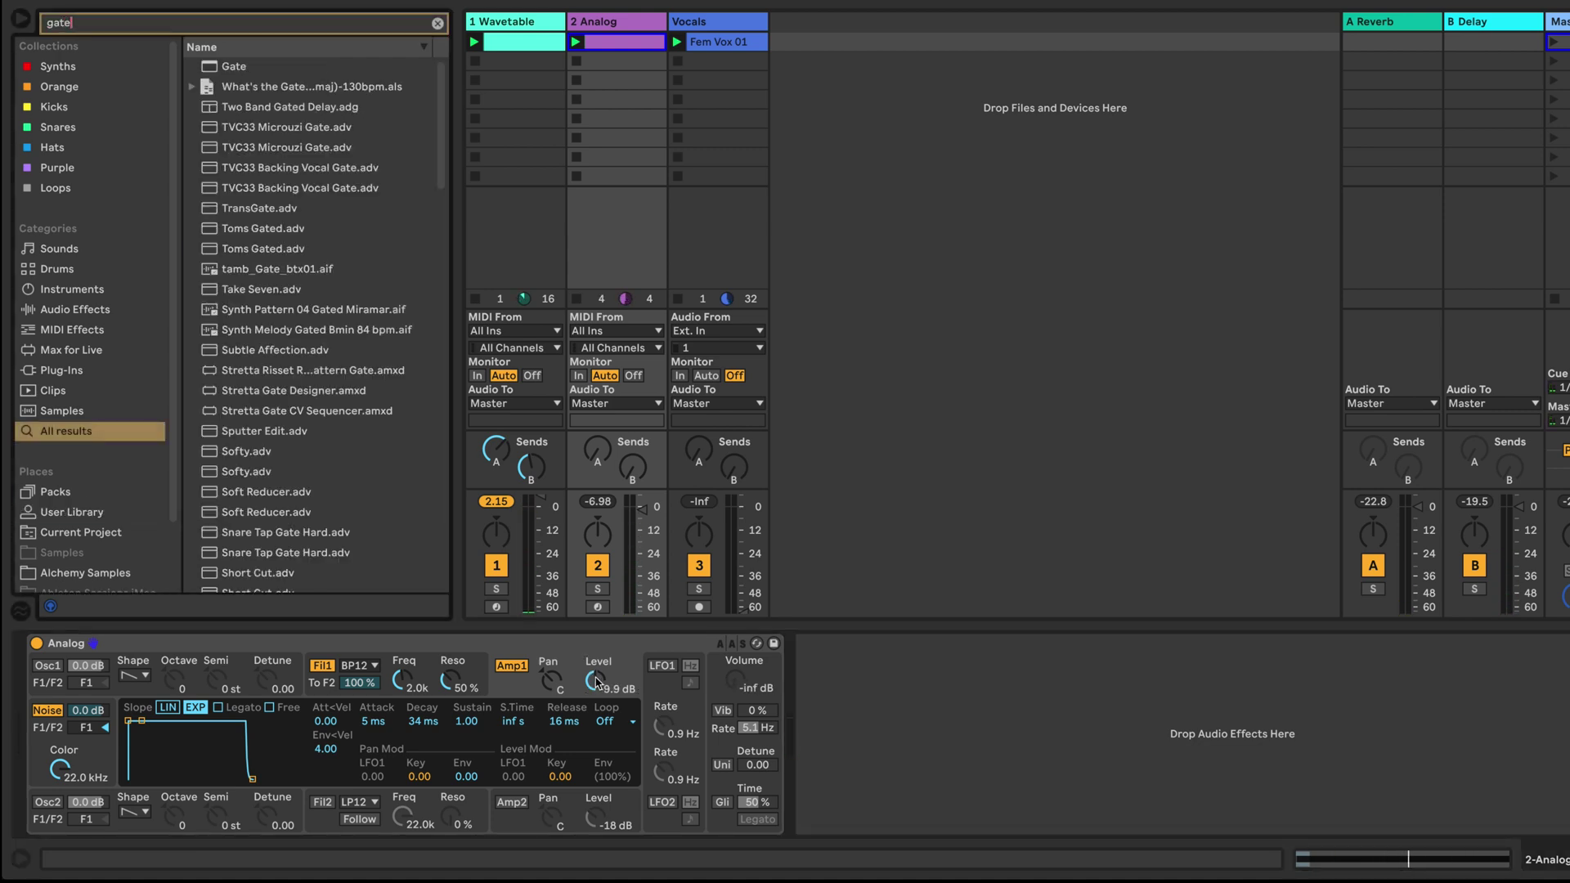
key("Down")
key("Return")
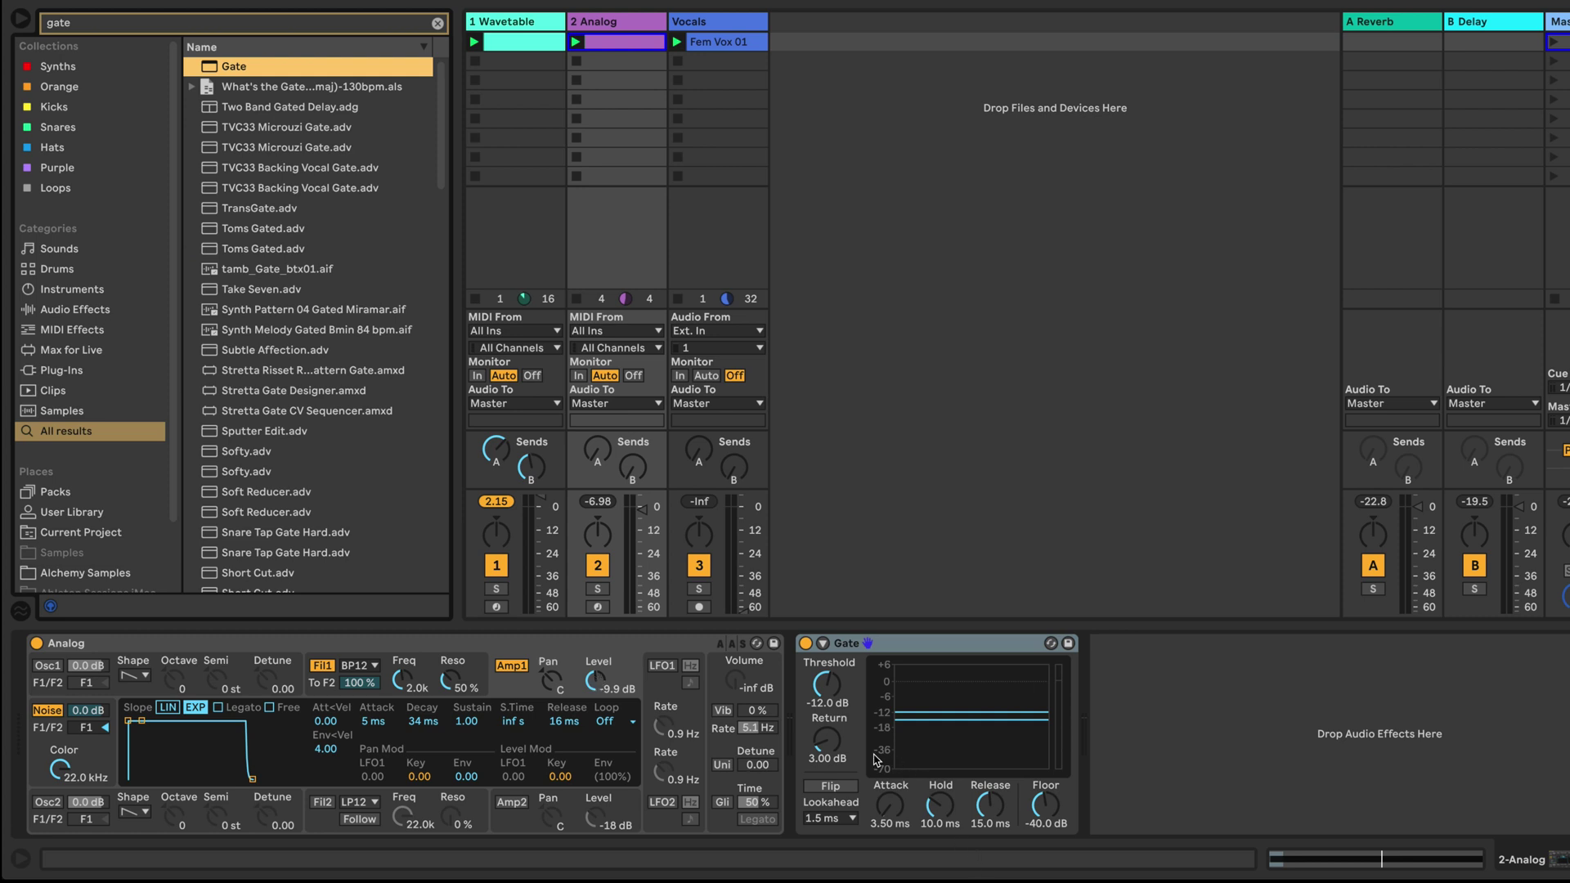
left_click_drag(835, 740, 835, 769)
left_click_drag(830, 693, 830, 684)
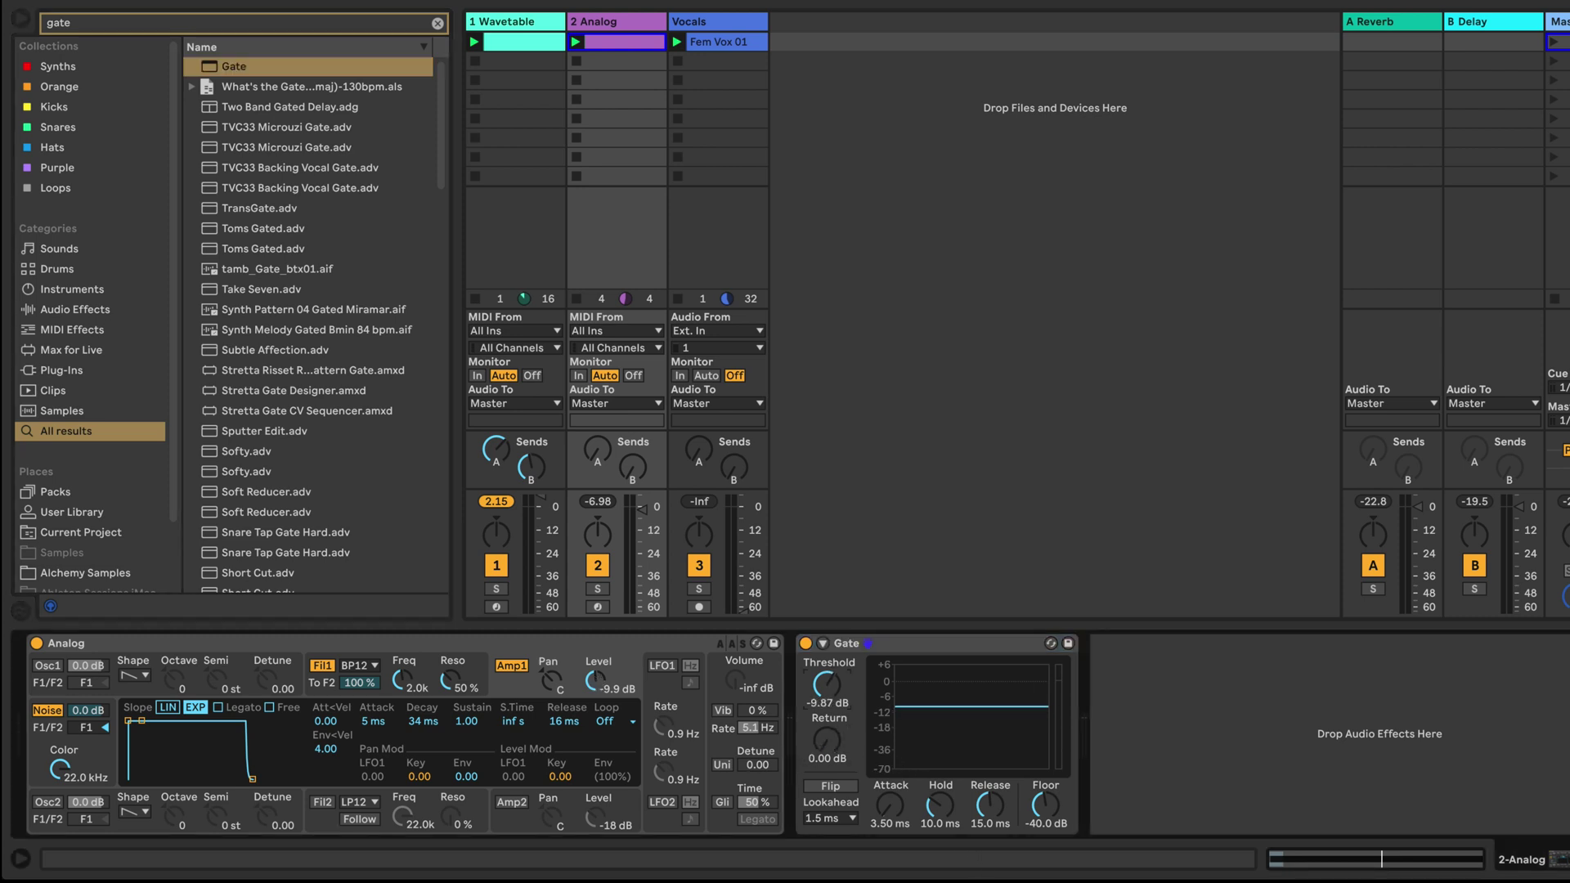
Enable the Gate's sidechain and feed it from Vocals, using RR Vocoder Analysis Band 16 Post FX.
left_click(823, 644)
left_click(840, 665)
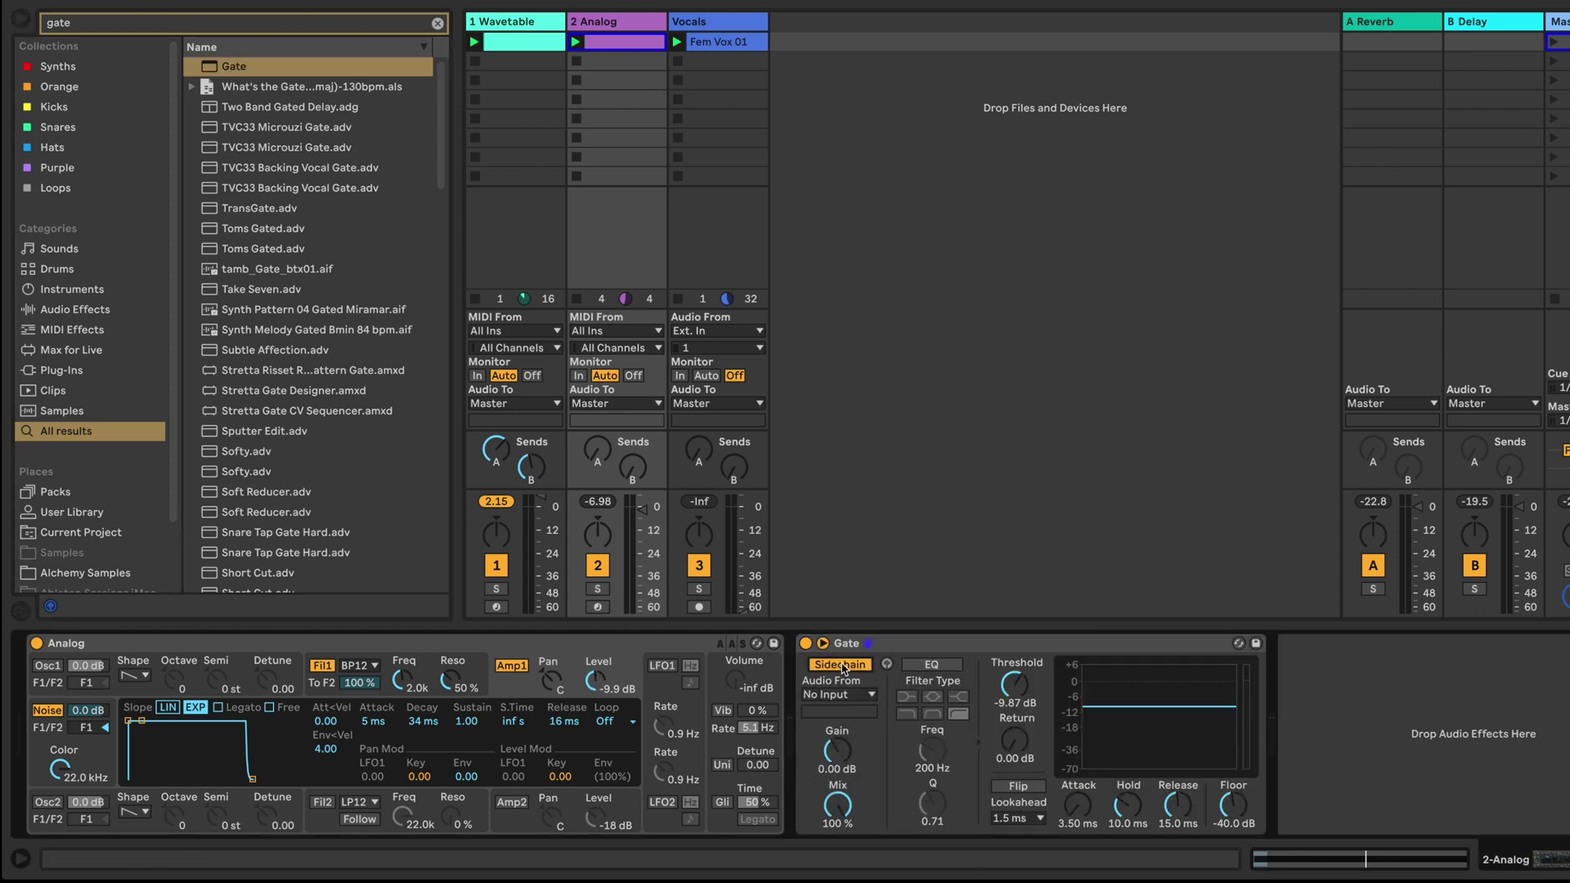
left_click(845, 699)
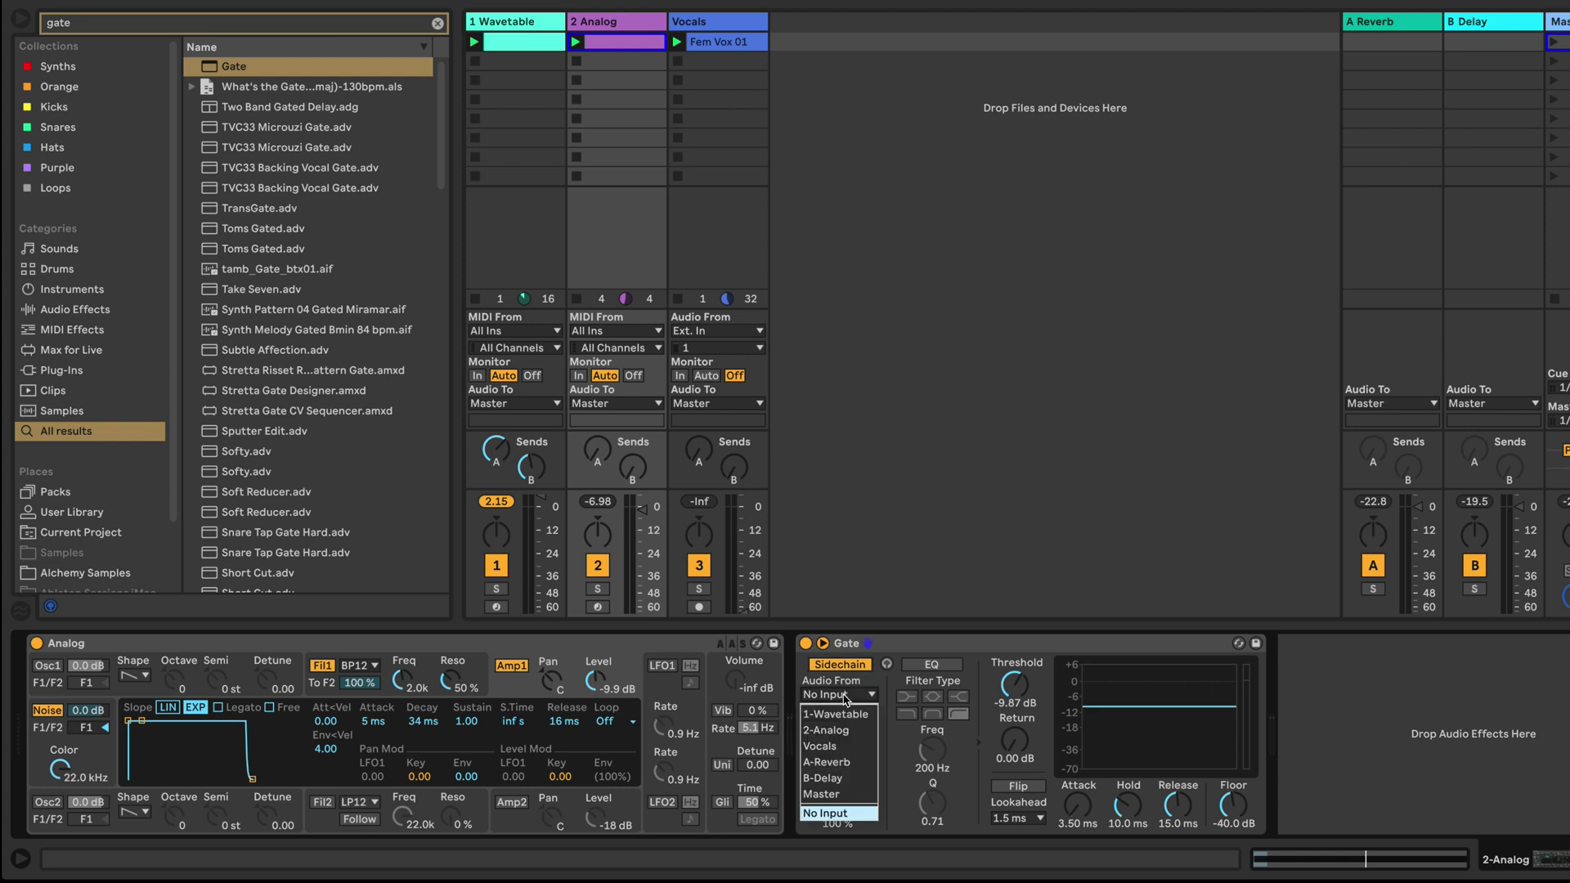
left_click(839, 746)
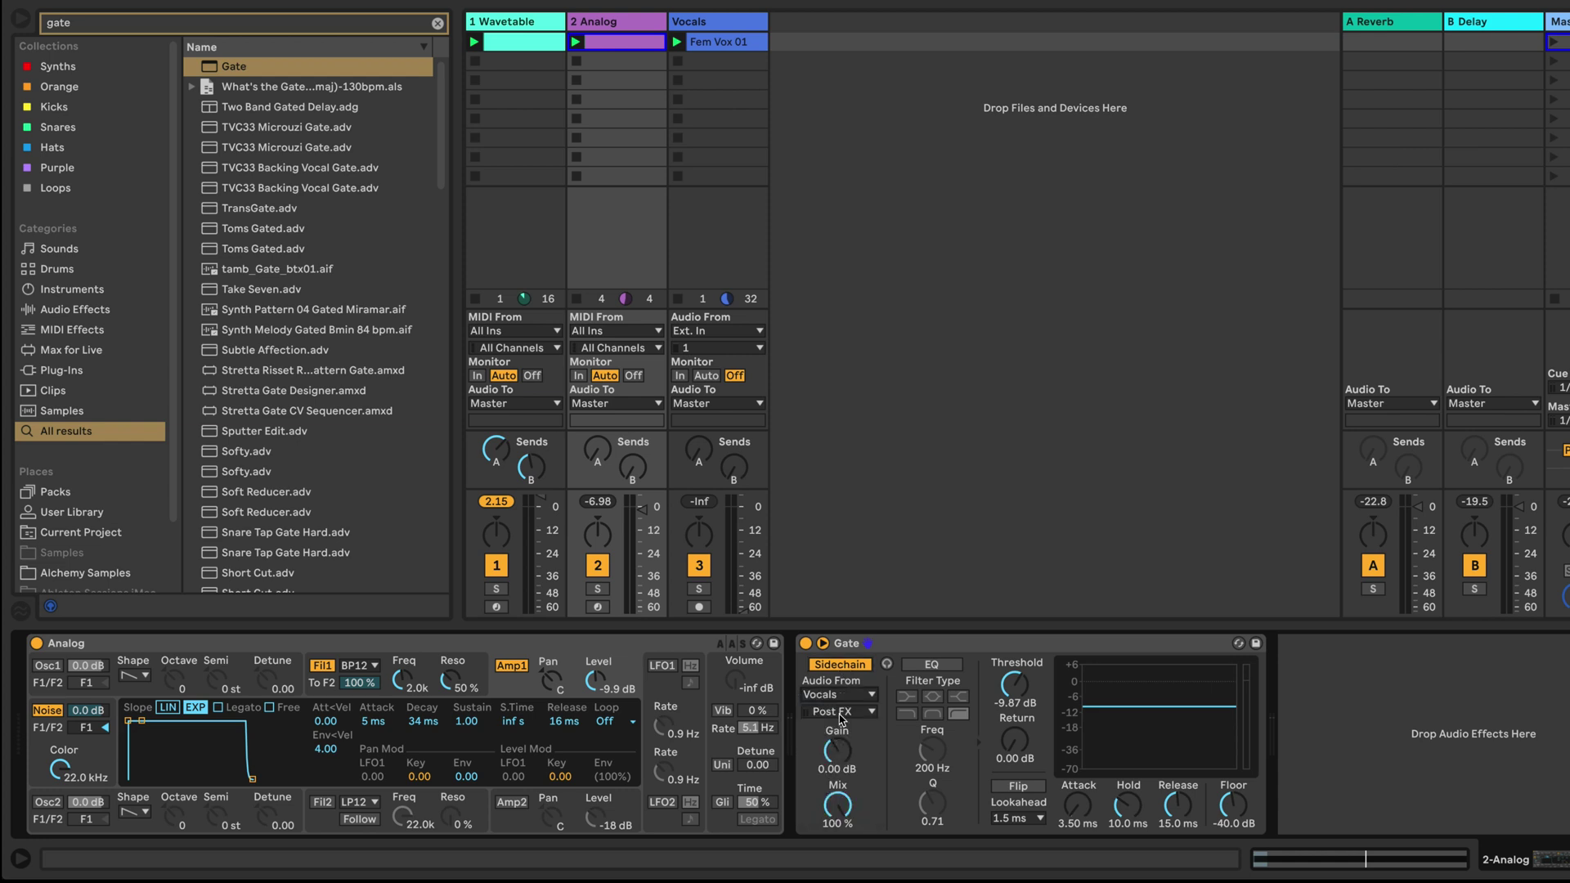
left_click(841, 713)
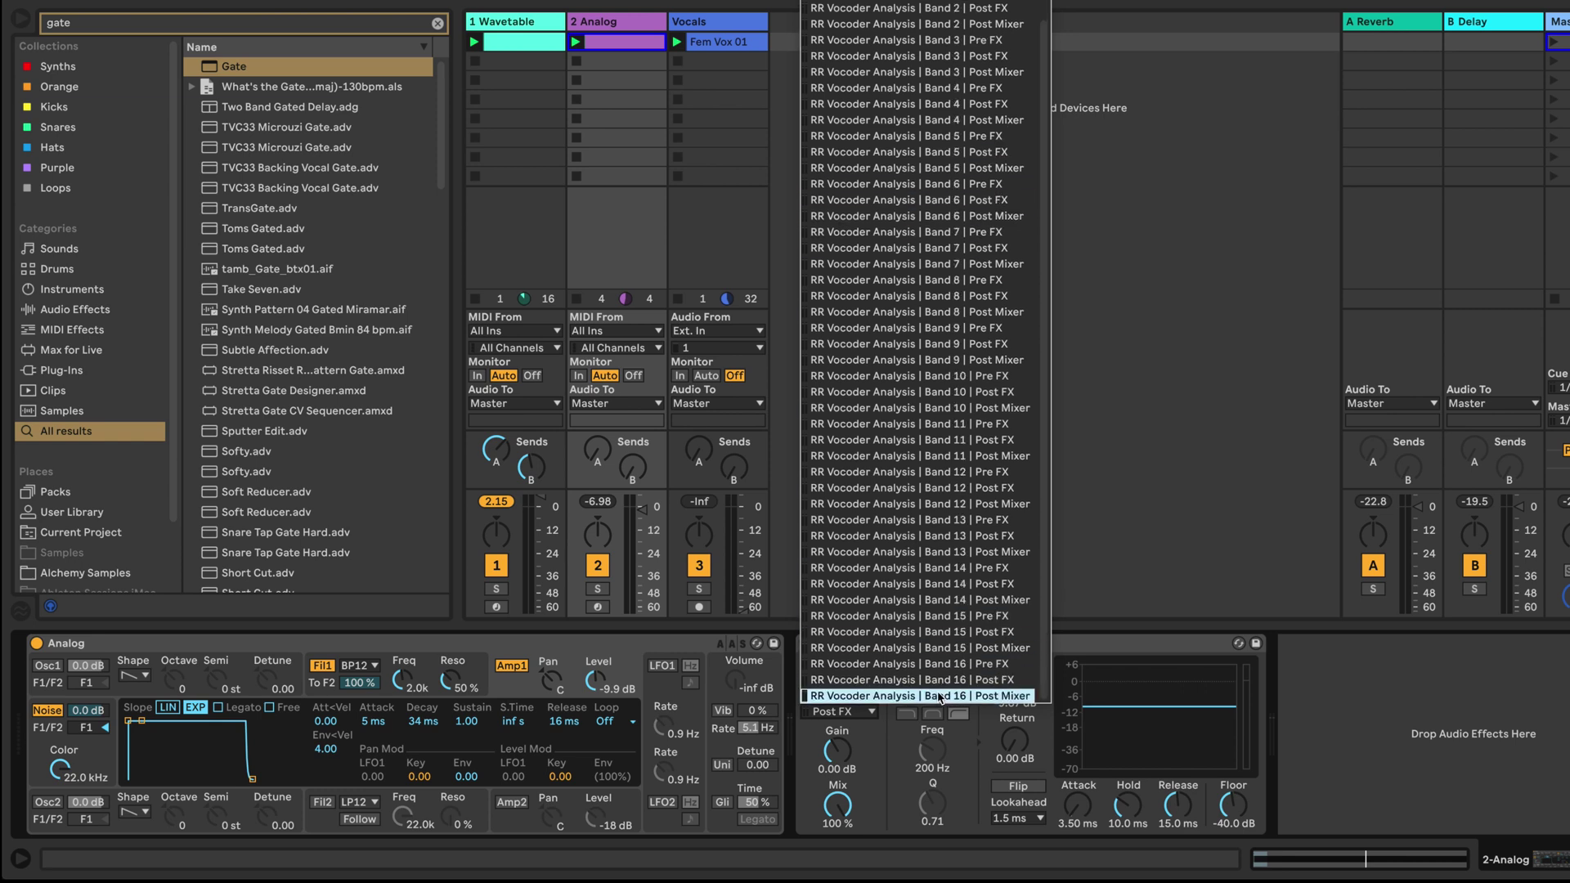
left_click(990, 684)
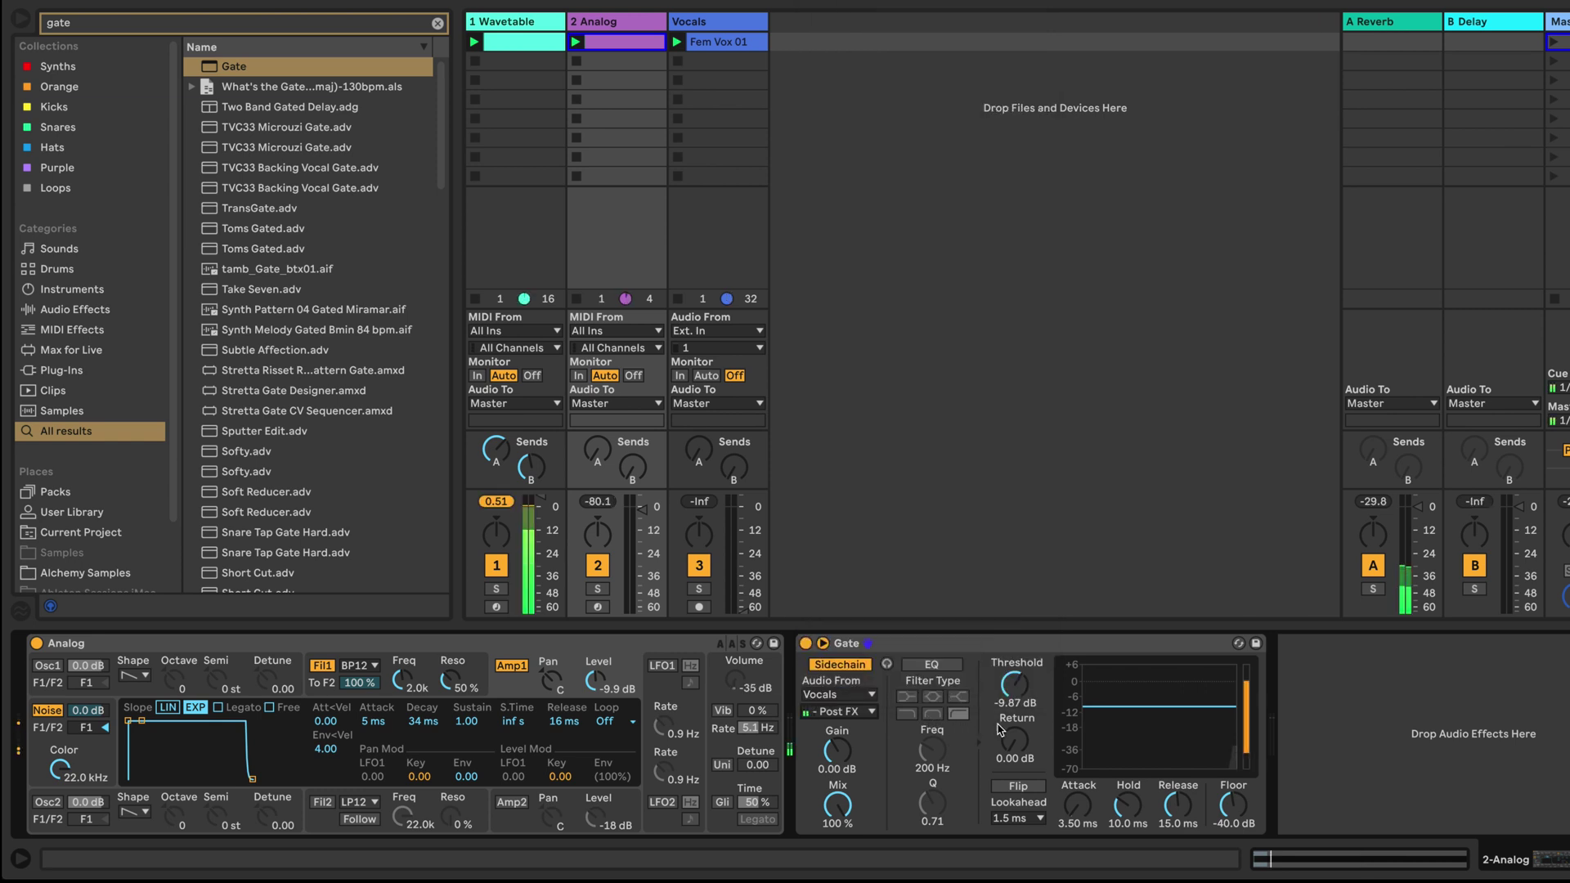
Set the Gate to Threshold -28.4 dB, Attack 0.02 ms, Hold 1 ms, Release 18.8 ms and Floor -inf dB while listening.
left_click_drag(1013, 687, 1013, 721)
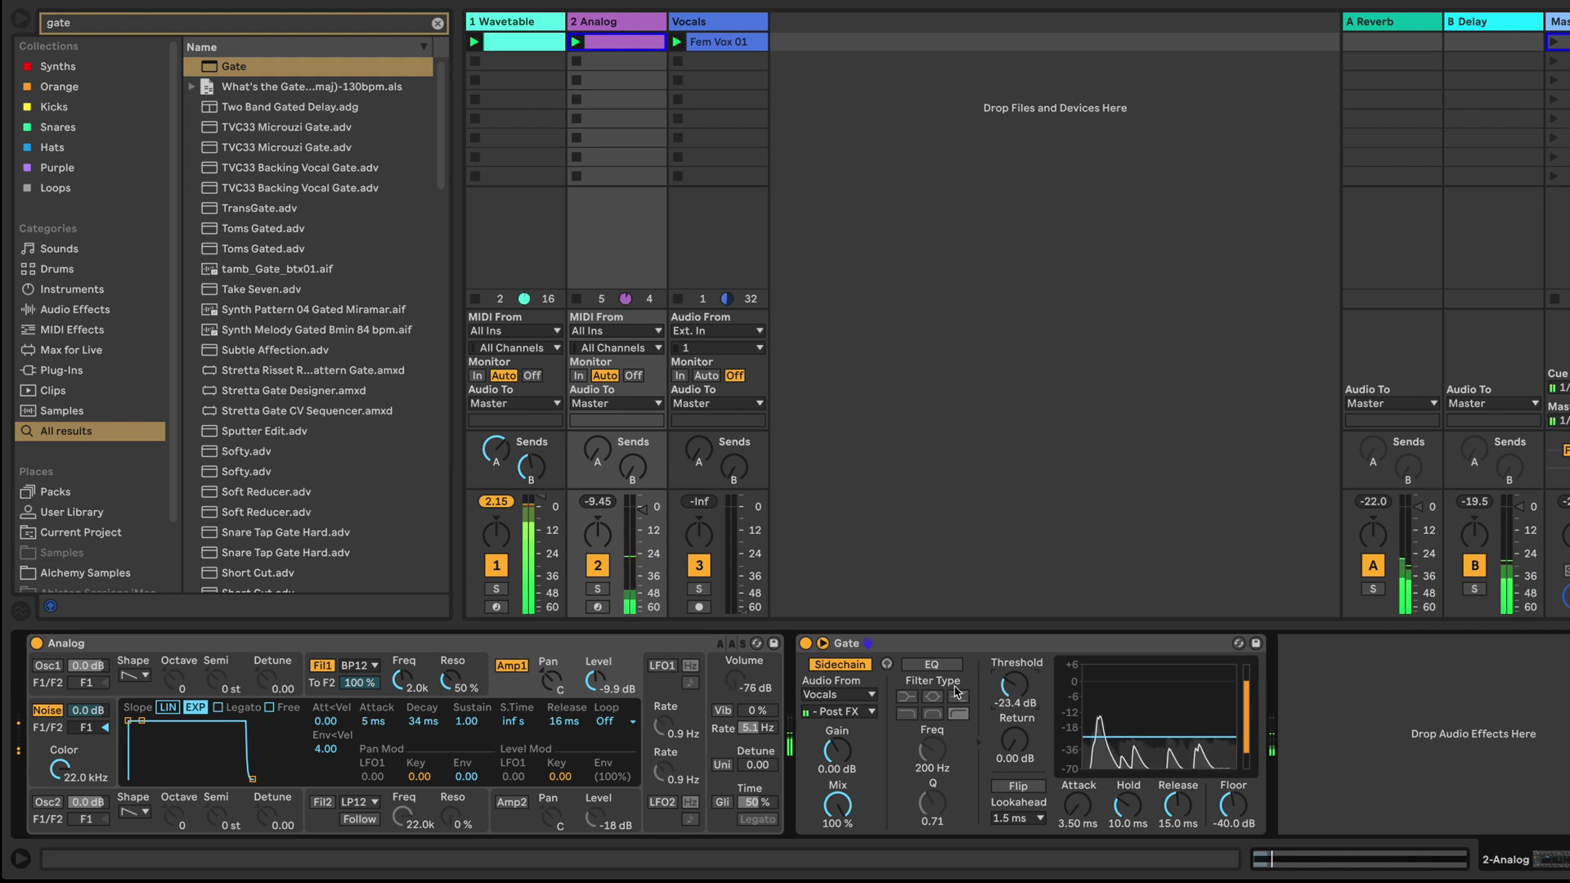
left_click(736, 683)
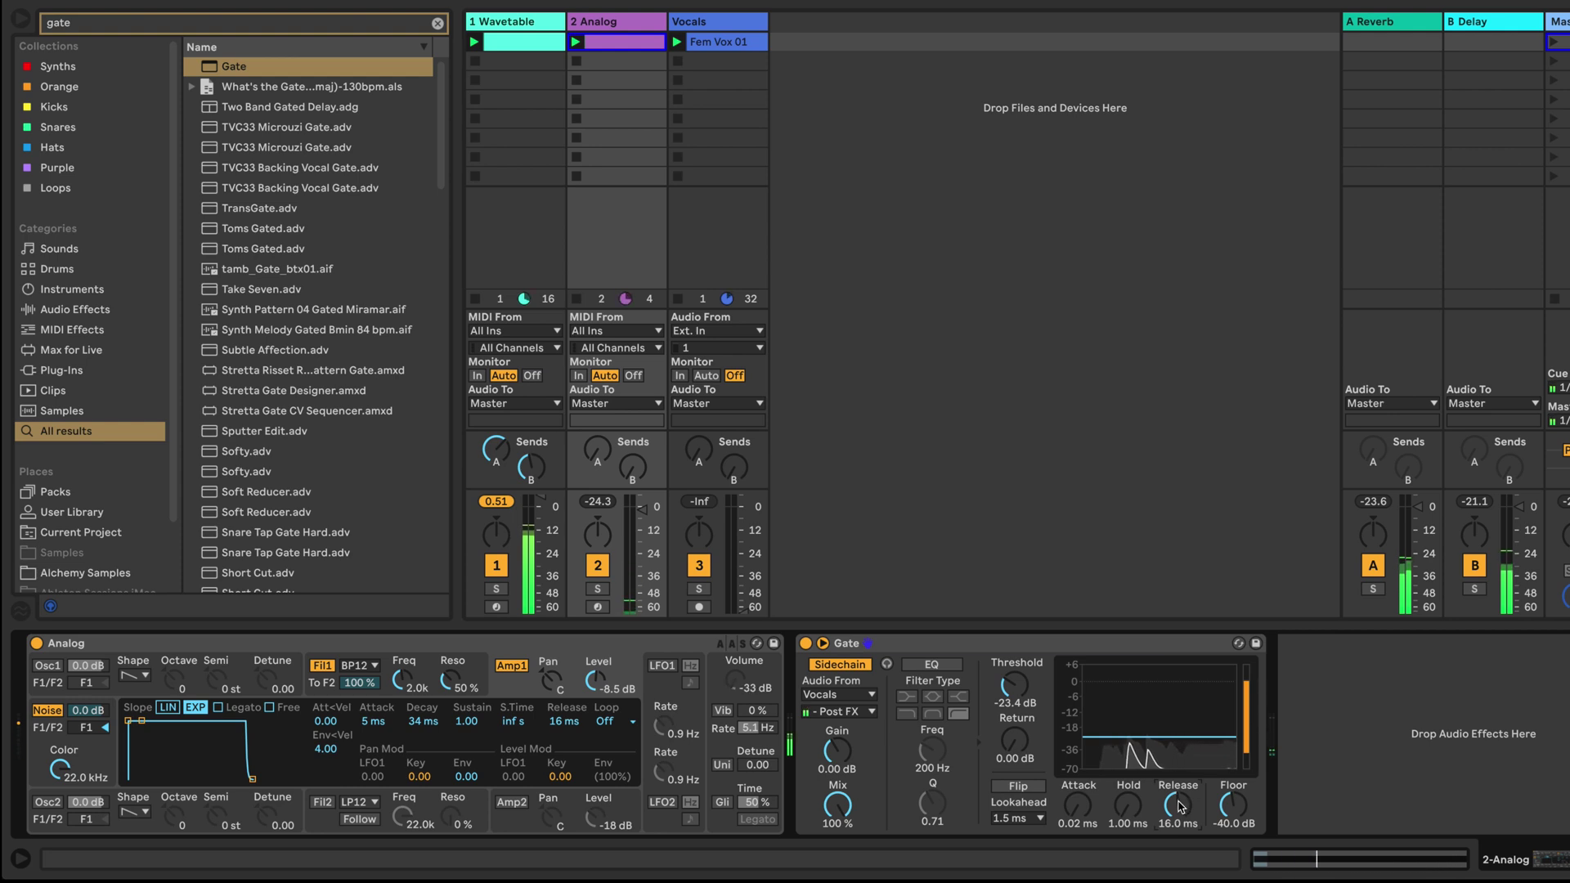
left_click_drag(1178, 806, 1218, 842)
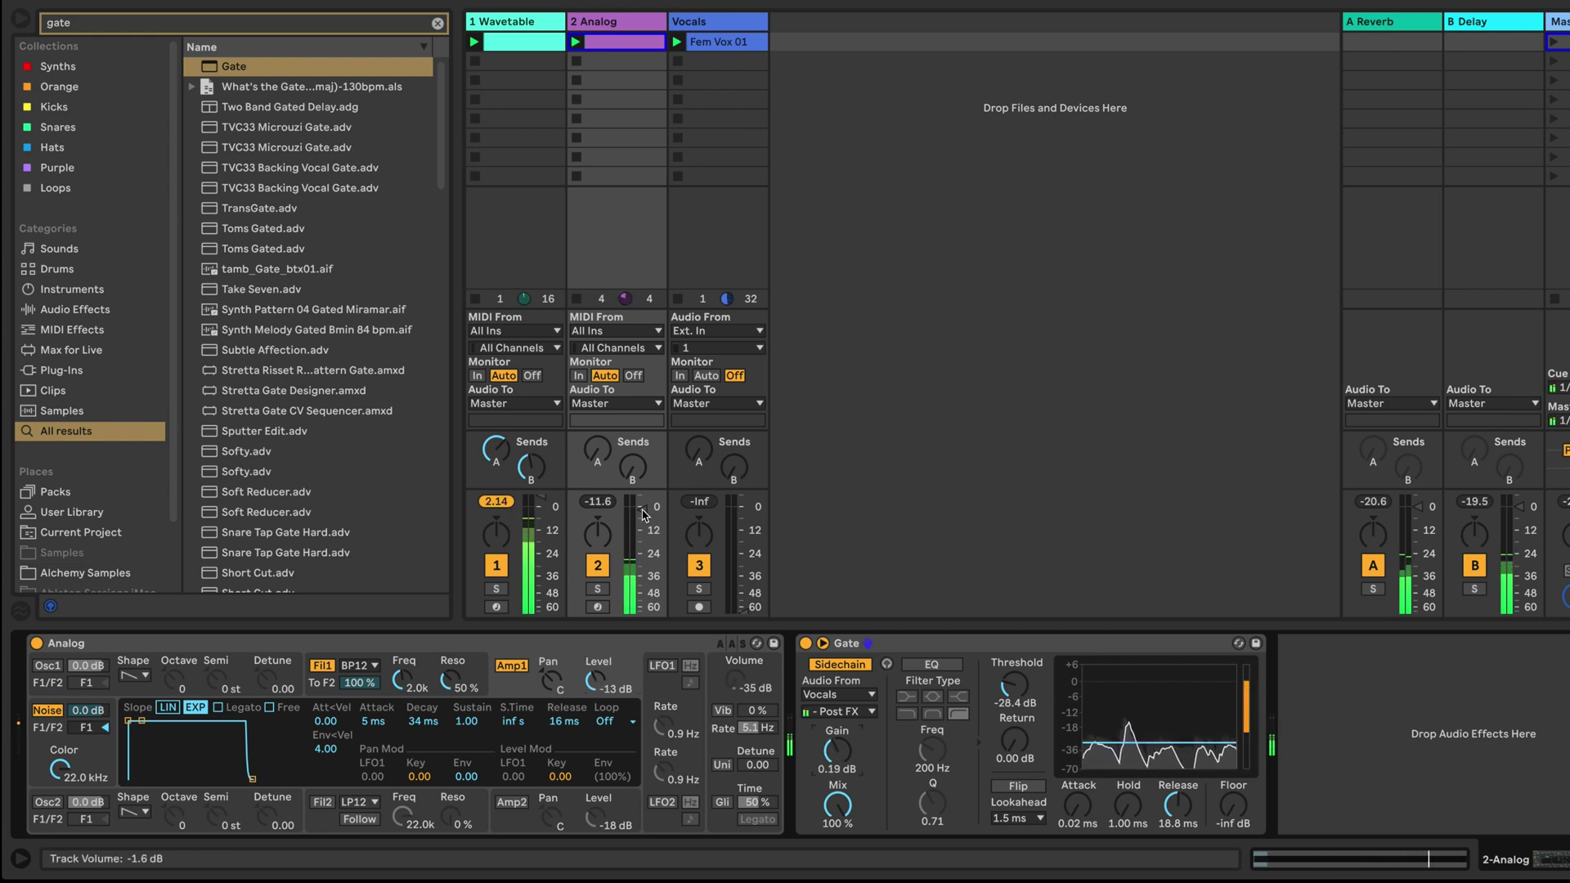
Lower the 2 Analog track to about -10 dB and 1 Wavetable slightly, and set Analog's Fil1 Freq to 2.4k during playback.
left_click_drag(643, 510, 642, 530)
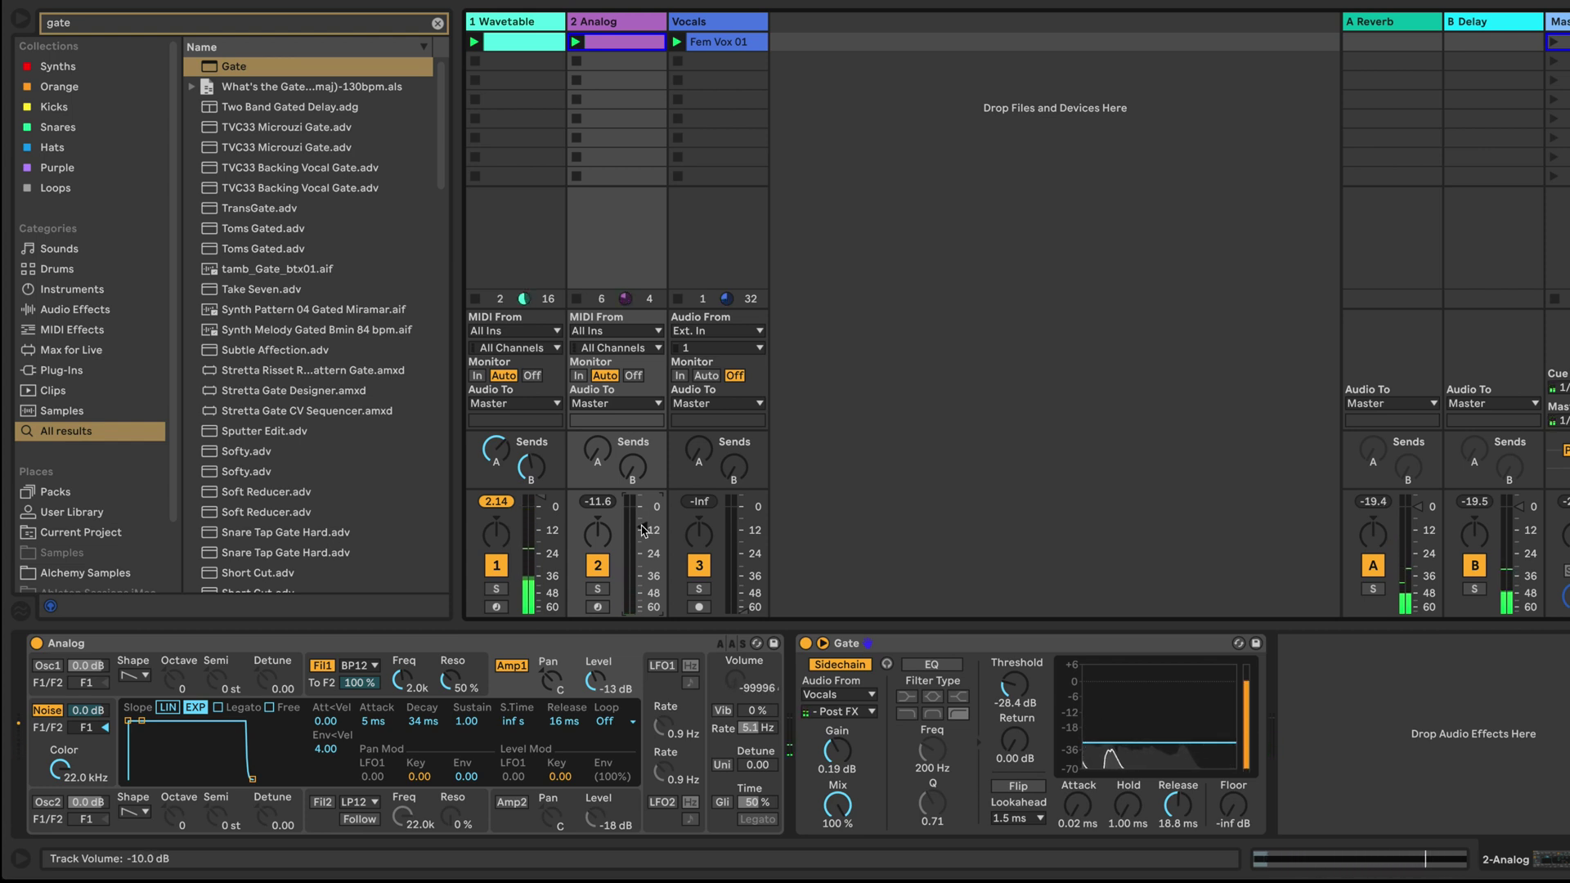
left_click_drag(541, 497, 541, 507)
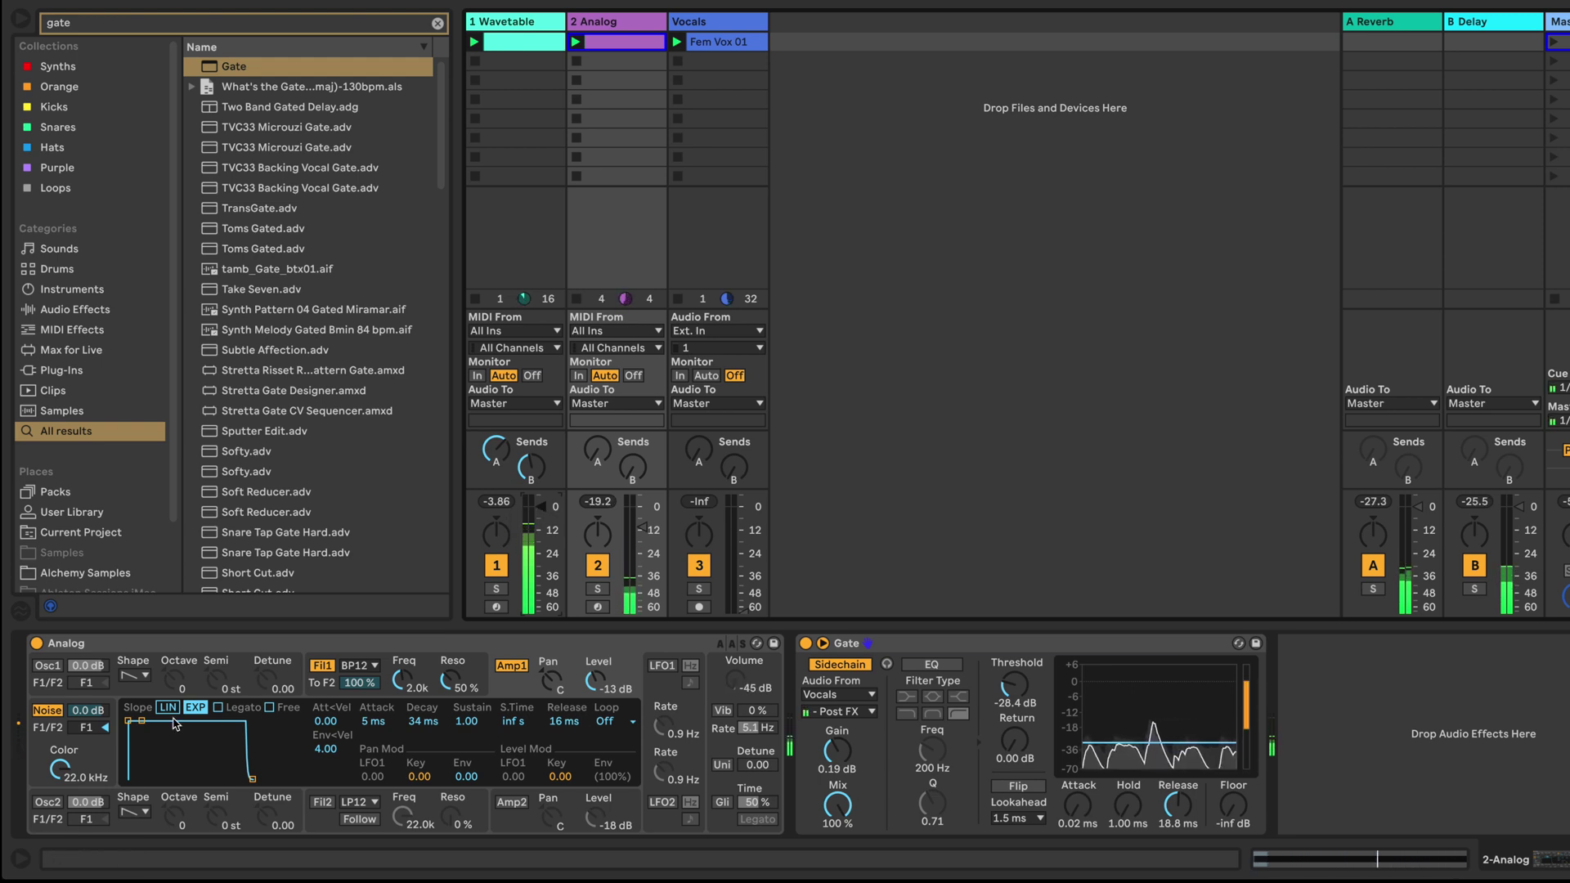
left_click_drag(402, 680, 401, 671)
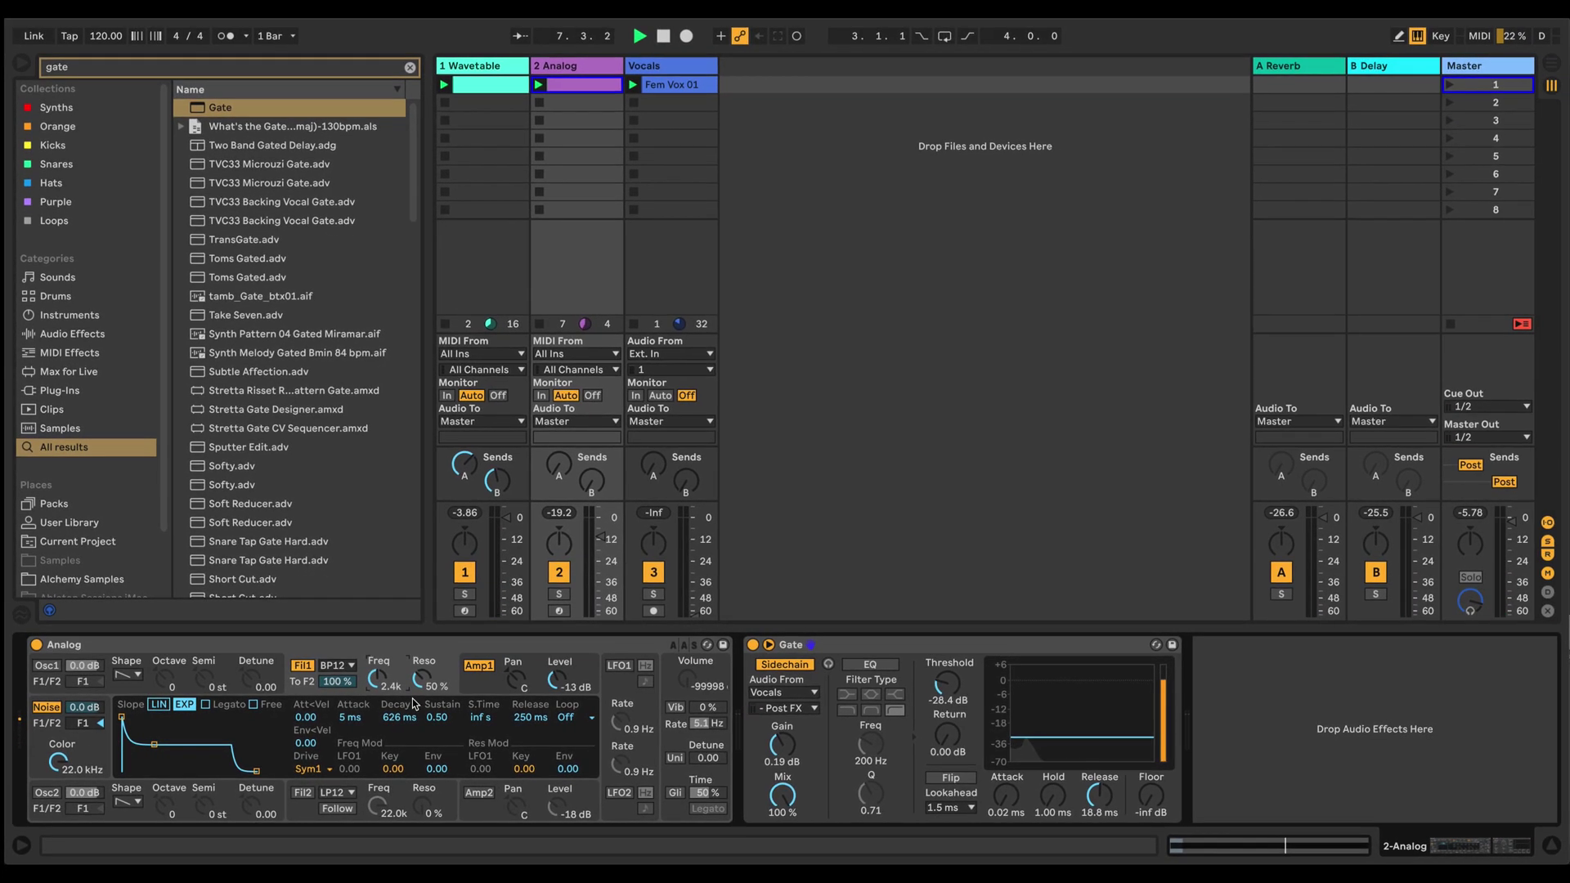
key("space")
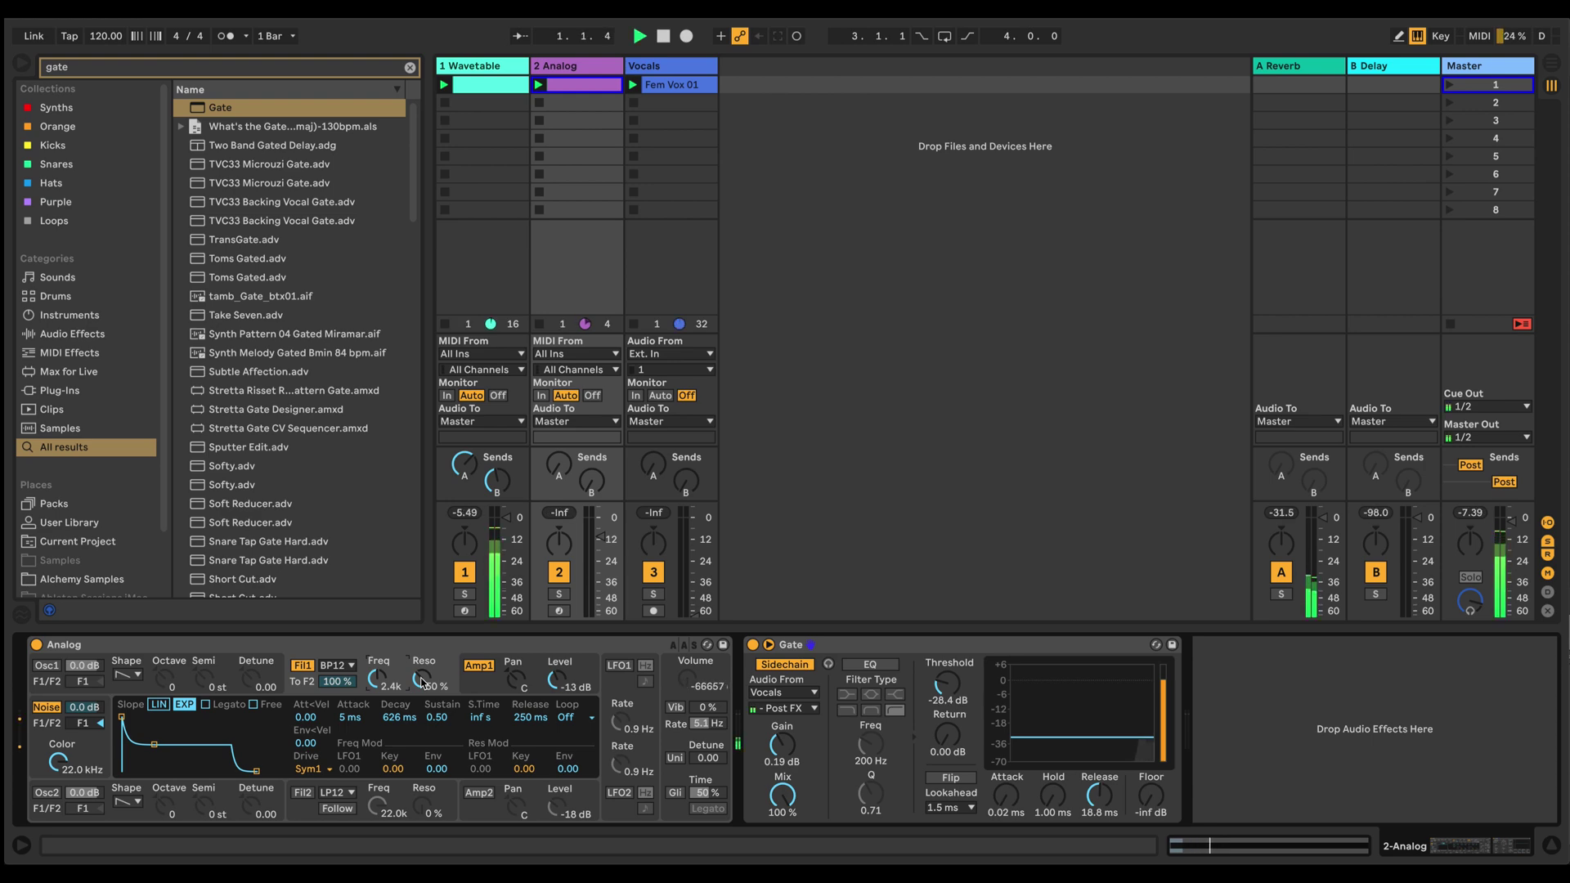